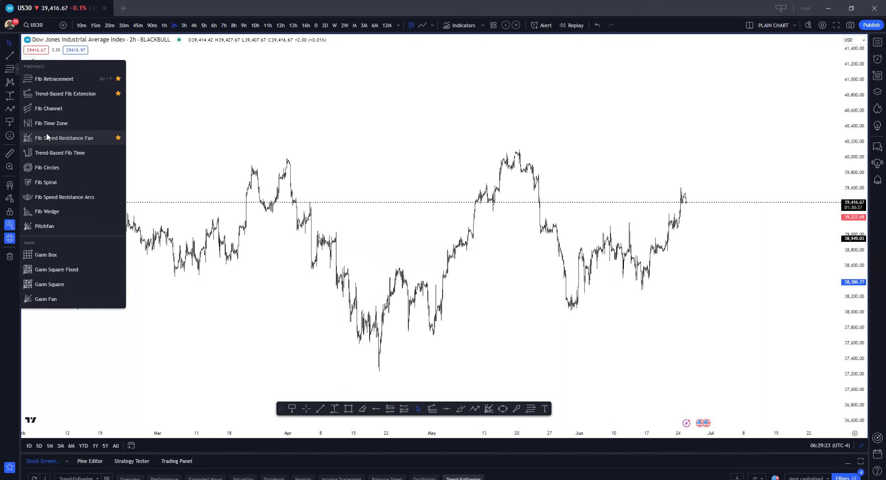
Step: Shift the chart to a blank area above the price candles for drawing
{"action": "left_click", "coordinate": [264, 92]}
{"action": "left_click_drag", "start_coordinate": [404, 155], "coordinate": [351, 416]}
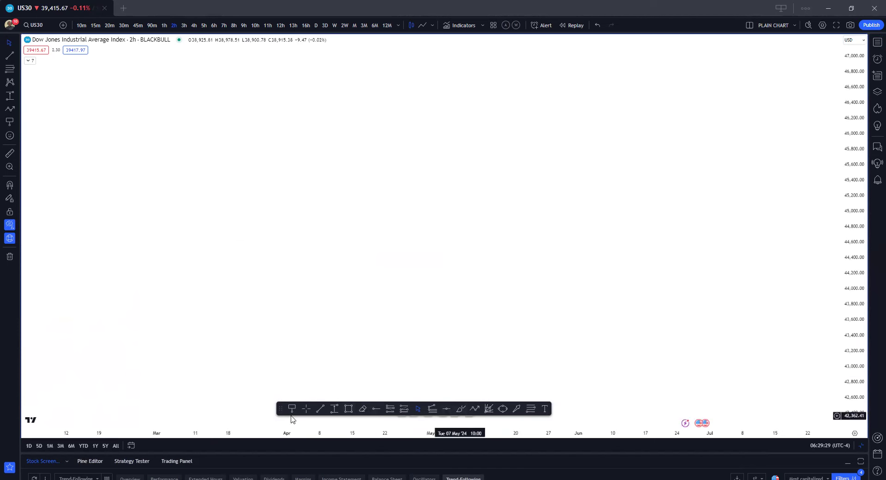
{"action": "left_click", "coordinate": [320, 409]}
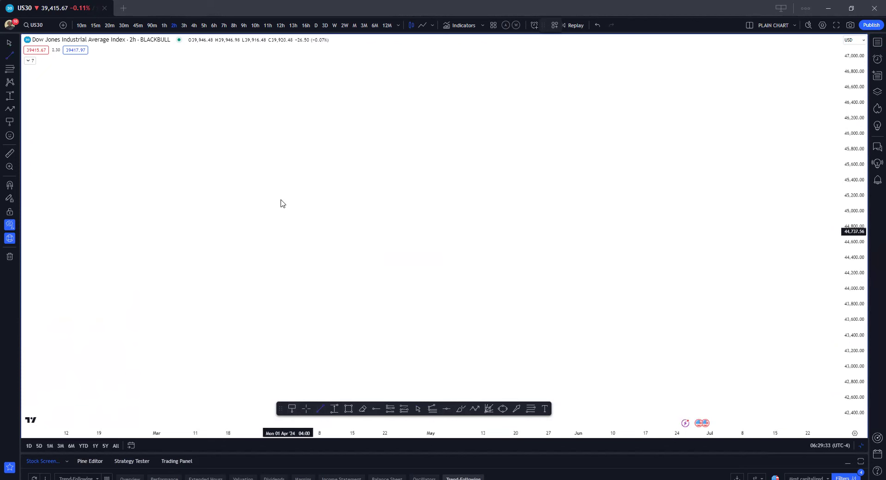
{"action": "left_click", "coordinate": [305, 233]}
{"action": "left_click", "coordinate": [320, 137]}
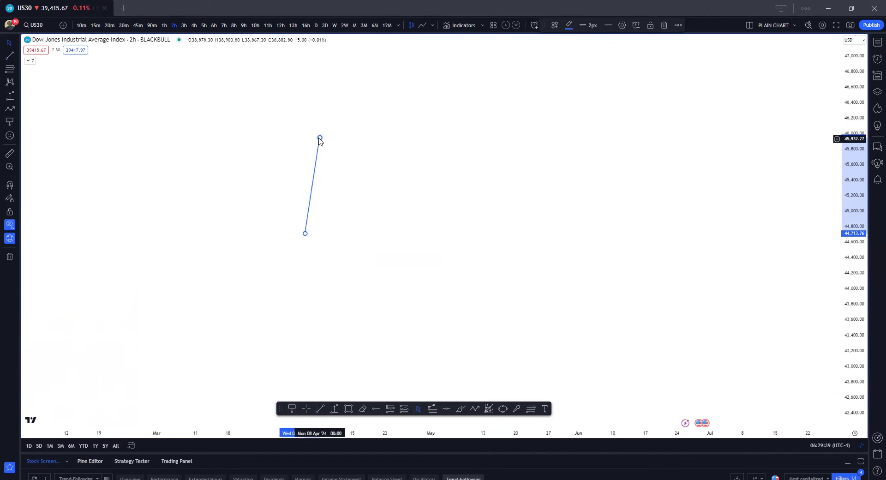
{"action": "key", "text": "Delete"}
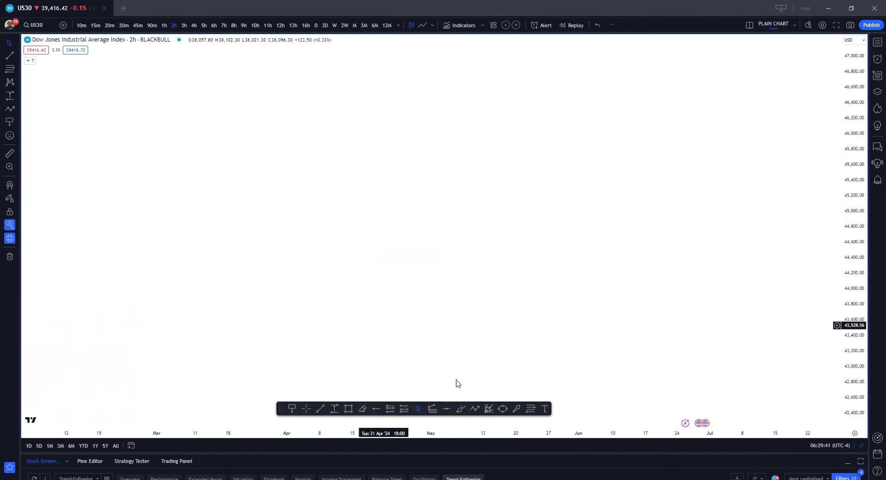
Step: Draw a zigzag path with three peaks in the blank area, the middle peak highest, ending with a short downward leg
{"action": "left_click", "coordinate": [474, 409]}
{"action": "left_click", "coordinate": [282, 186]}
{"action": "left_click", "coordinate": [300, 121]}
{"action": "left_click", "coordinate": [329, 204]}
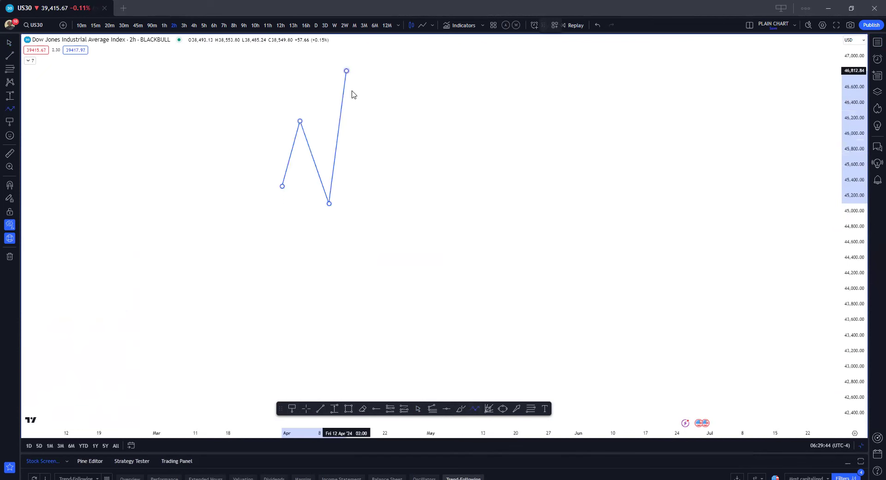
{"action": "left_click", "coordinate": [361, 171]}
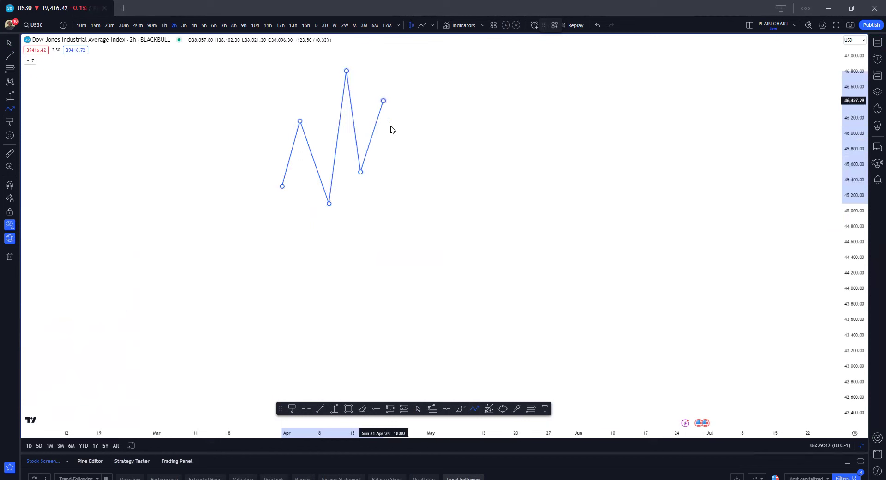
{"action": "left_click", "coordinate": [399, 154]}
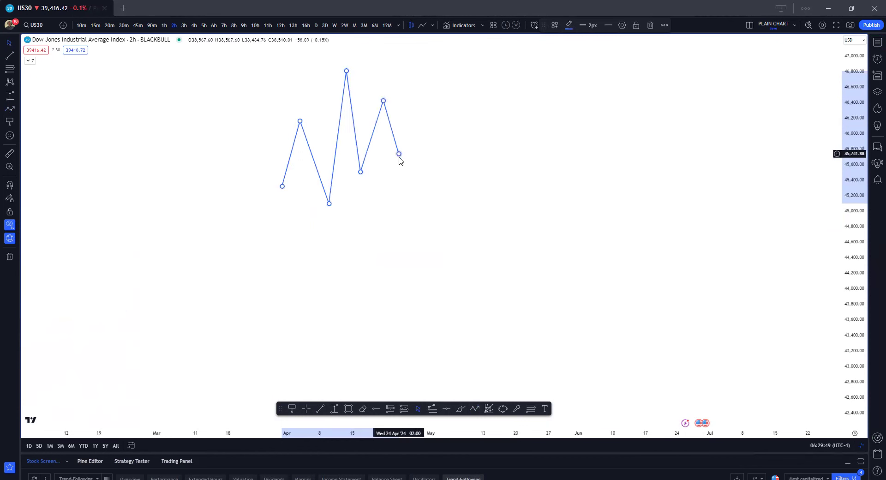
Step: Draw a Fib Speed Resistance Fan from about 43,038 on 11 March to the path's third peak at about 46,427
{"action": "left_click", "coordinate": [486, 409]}
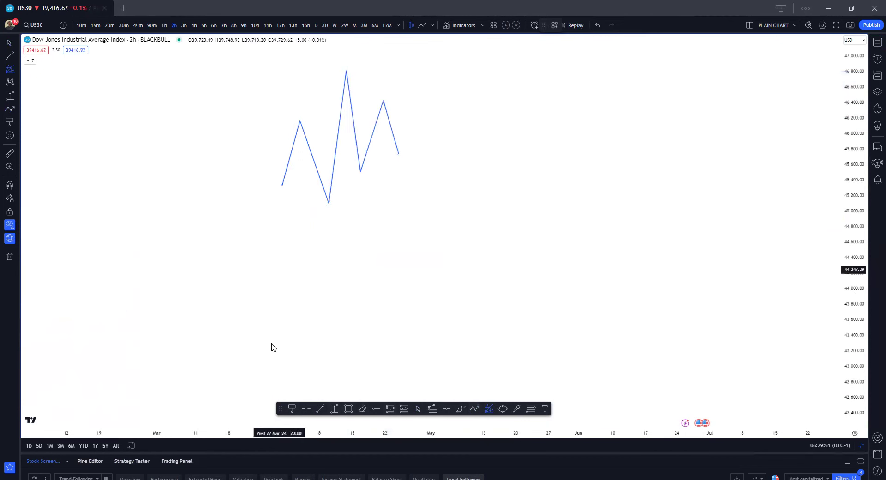
{"action": "left_click", "coordinate": [200, 363]}
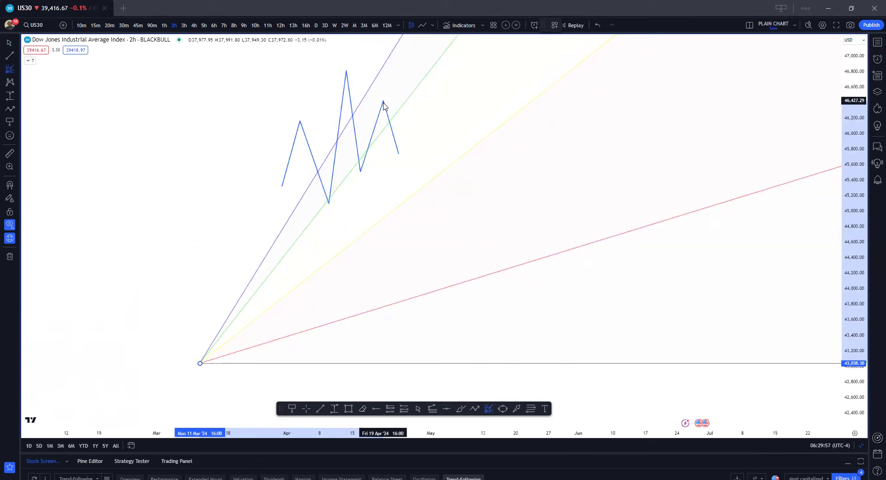
{"action": "left_click", "coordinate": [383, 101]}
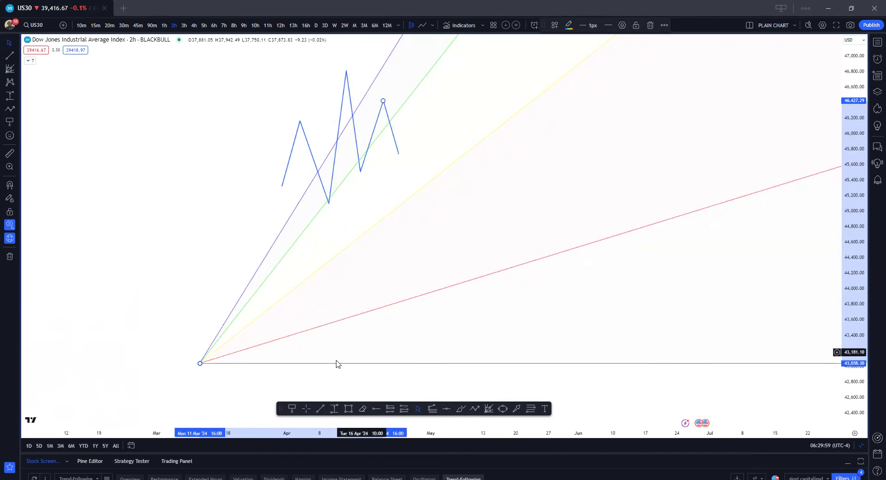
Step: In the fan's style settings, turn off the -0.129 price level and turn on the 0 level
{"action": "double_click", "coordinate": [314, 183]}
{"action": "left_click", "coordinate": [396, 430]}
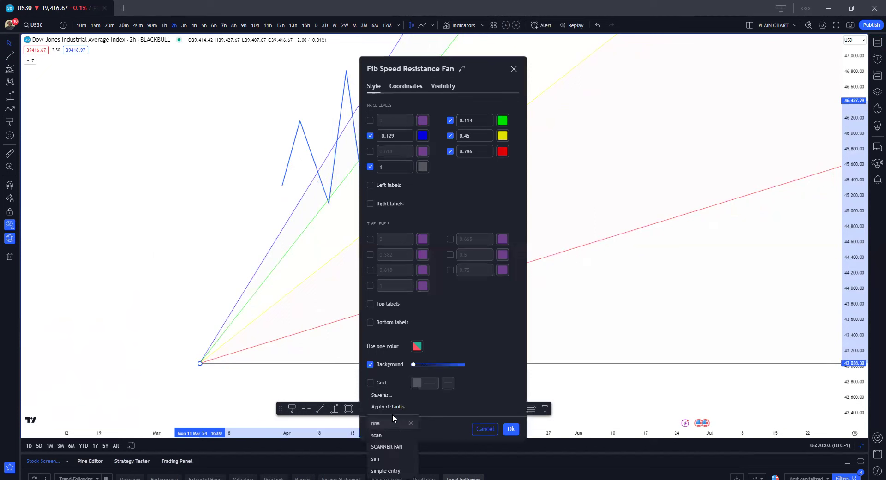
{"action": "left_click", "coordinate": [386, 435]}
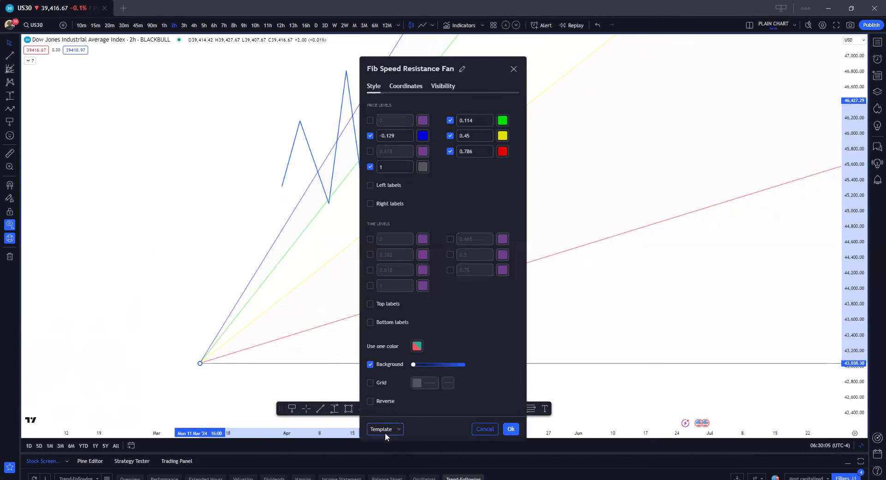
{"action": "left_click_drag", "start_coordinate": [472, 70], "coordinate": [458, 42]}
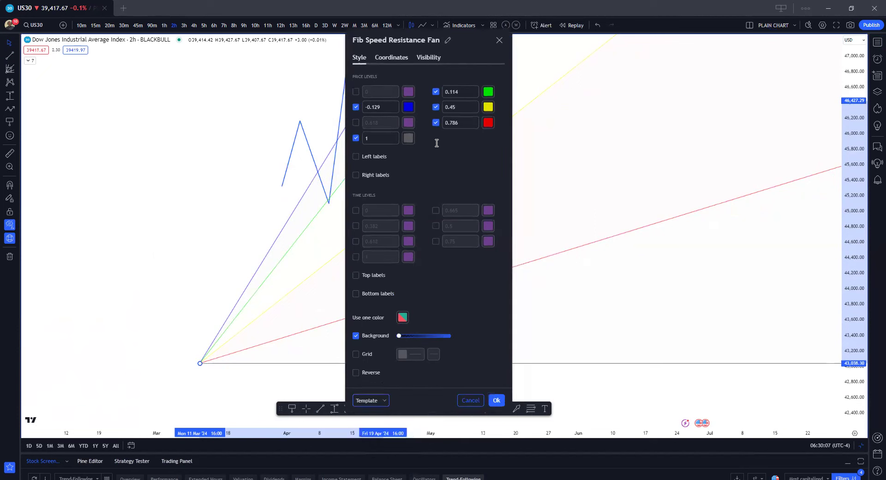
{"action": "left_click", "coordinate": [366, 400]}
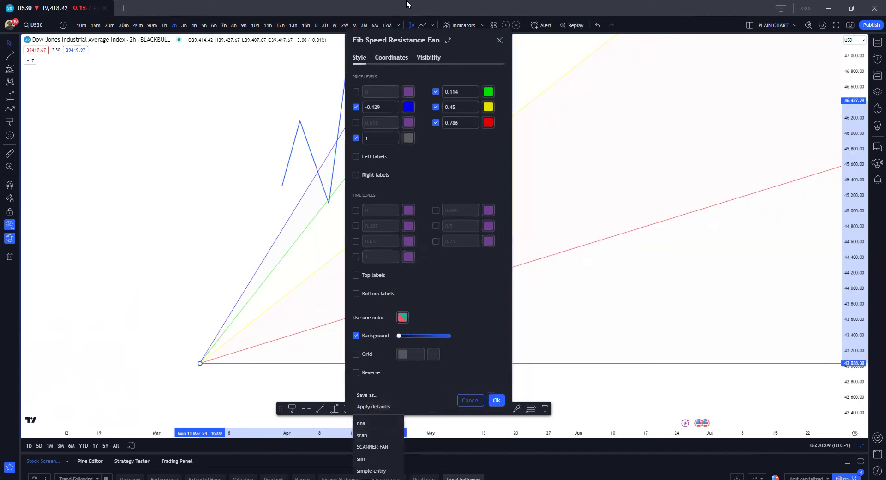
{"action": "left_click_drag", "start_coordinate": [434, 35], "coordinate": [430, 24]}
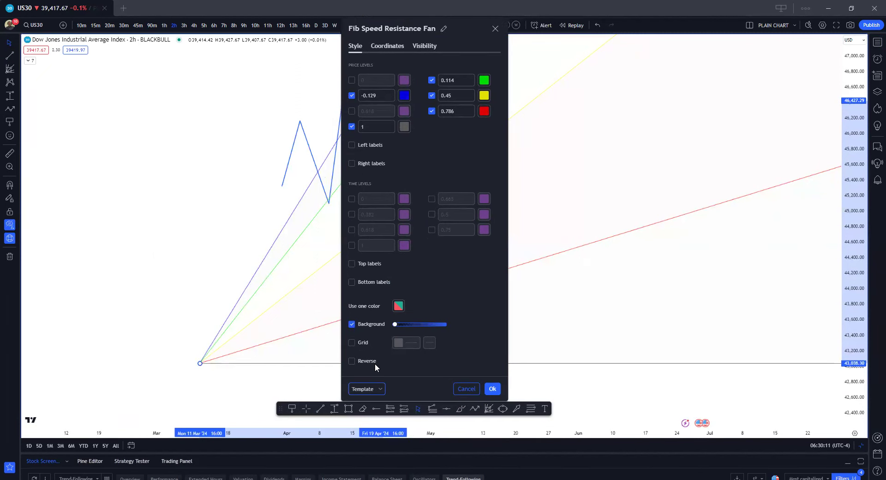
{"action": "left_click_drag", "start_coordinate": [282, 410], "coordinate": [286, 437]}
{"action": "left_click", "coordinate": [351, 96]}
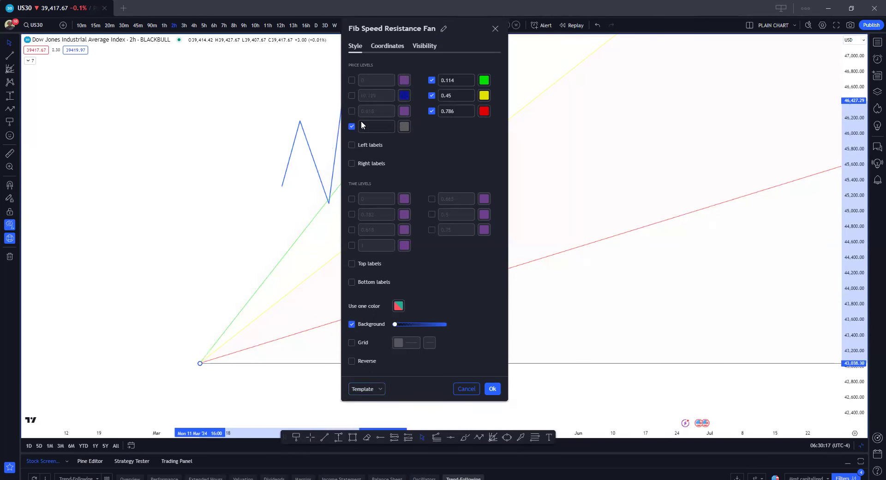
{"action": "left_click", "coordinate": [351, 80]}
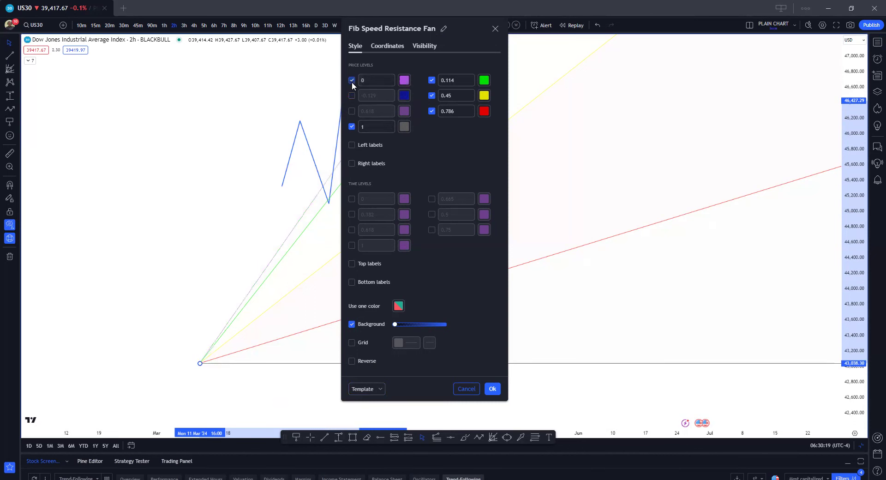
{"action": "left_click", "coordinate": [493, 388]}
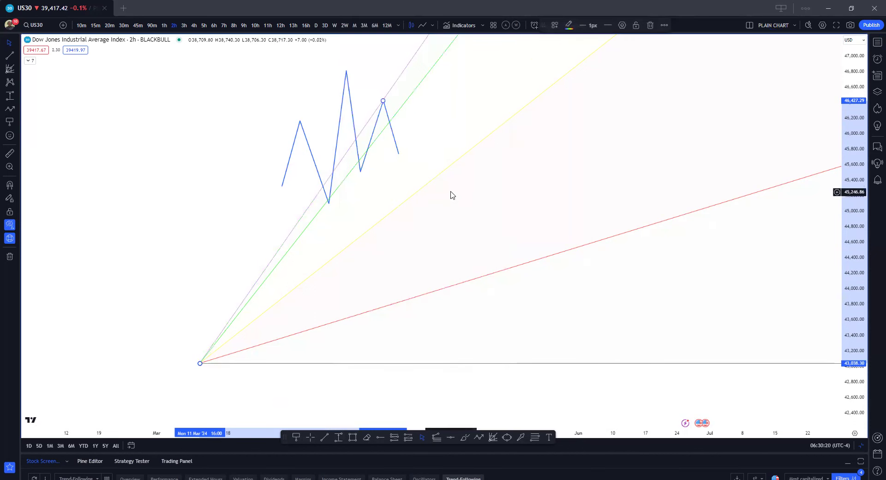
Step: Adjust the fan's upper anchor slightly beyond the path's third peak, at about 46,441
{"action": "left_click_drag", "start_coordinate": [504, 206], "coordinate": [500, 223]}
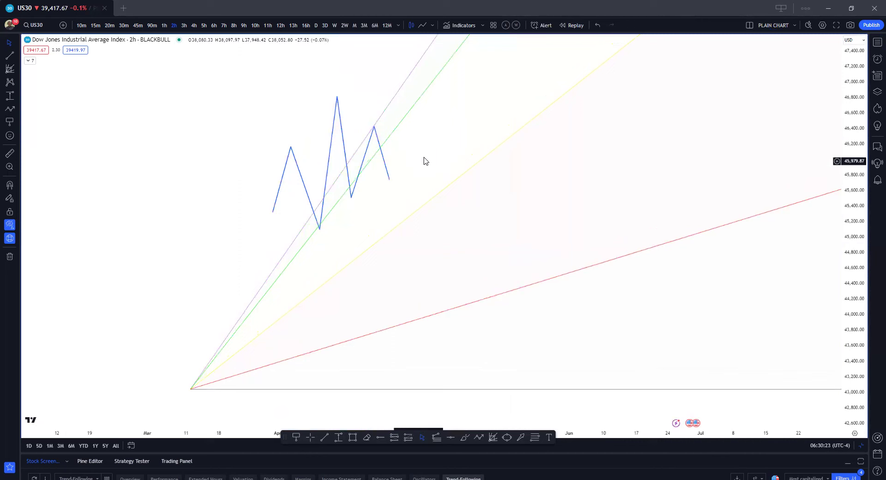
{"action": "left_click_drag", "start_coordinate": [423, 160], "coordinate": [426, 164]}
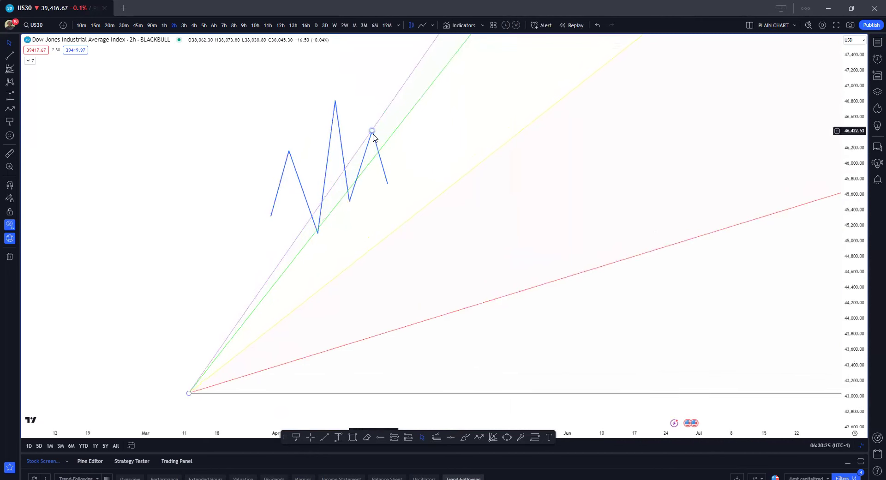
{"action": "left_click_drag", "start_coordinate": [374, 133], "coordinate": [375, 130]}
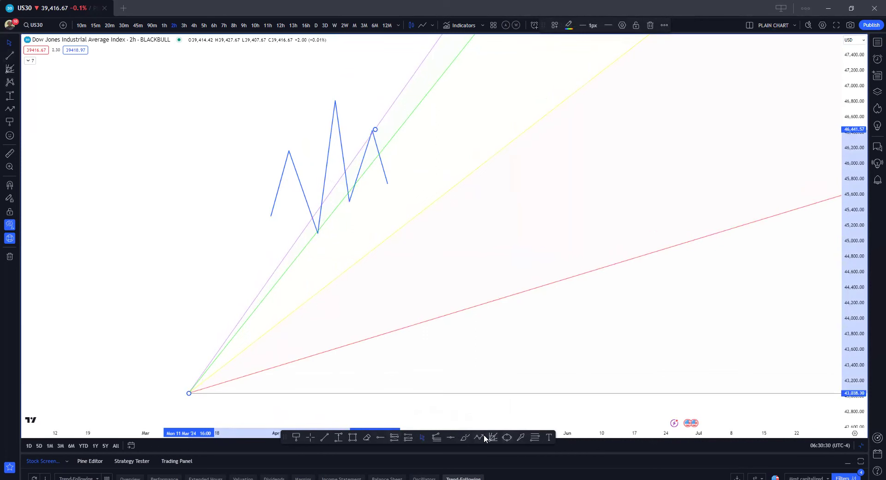
Step: Mark the path's last leg crossing the green fan line with a small ellipse, and extend that leg down to the yellow line
{"action": "left_click", "coordinate": [507, 438]}
{"action": "left_click", "coordinate": [374, 152]}
{"action": "left_click", "coordinate": [385, 155]}
{"action": "left_click", "coordinate": [380, 149]}
{"action": "left_click_drag", "start_coordinate": [387, 185], "coordinate": [412, 226]}
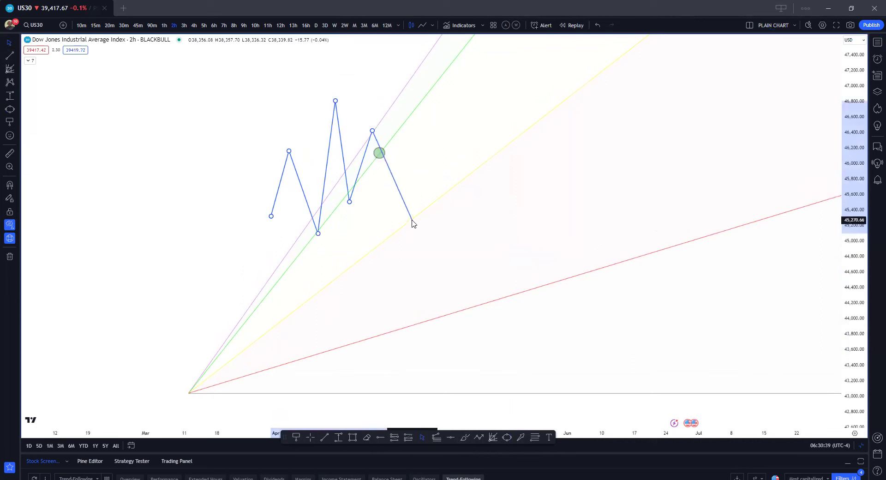
{"action": "left_click", "coordinate": [457, 218]}
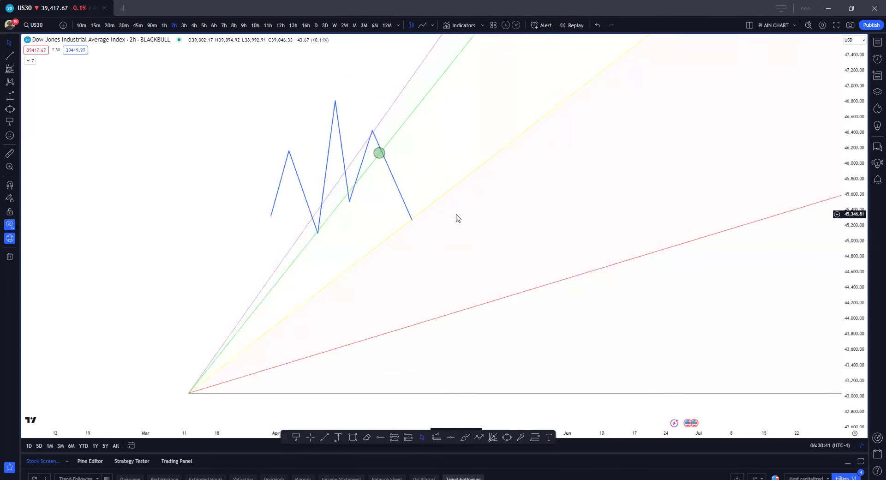
Step: Draw an M-shaped path in a blank chart area, with peaks at about 52,096 and a lower 51,896
{"action": "left_click_drag", "start_coordinate": [305, 110], "coordinate": [454, 344]}
{"action": "left_click_drag", "start_coordinate": [395, 191], "coordinate": [504, 298]}
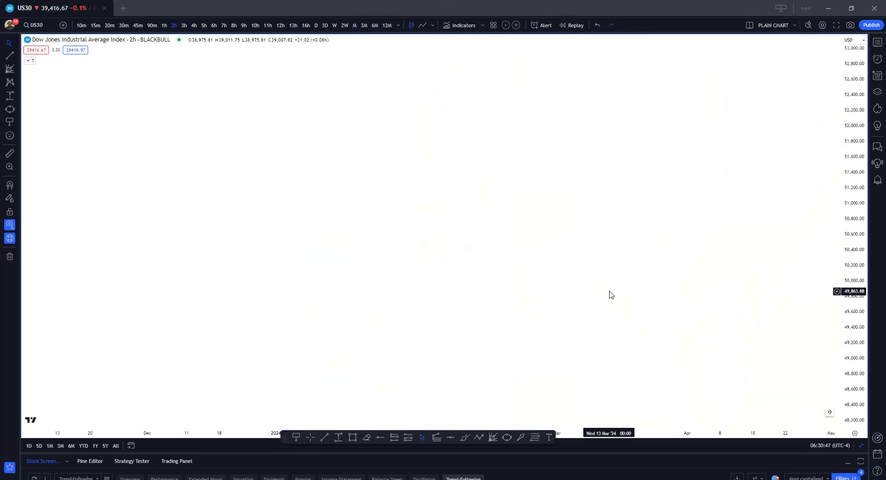
{"action": "left_click", "coordinate": [17, 72]}
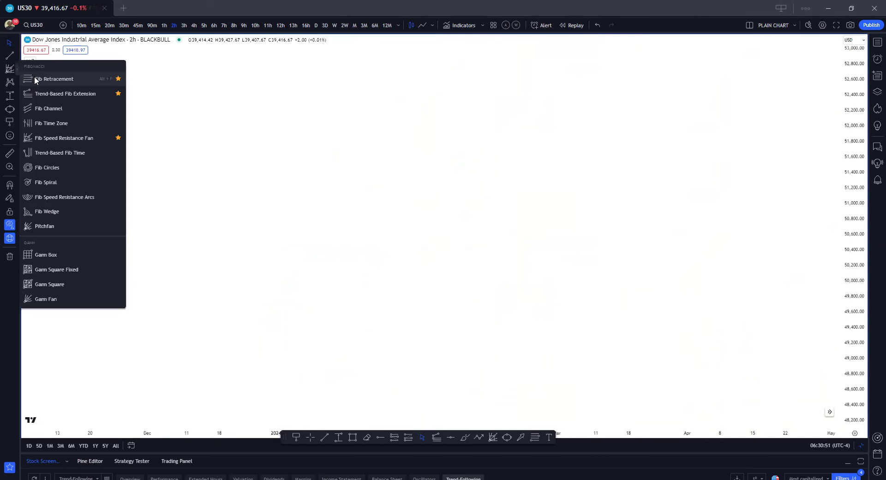
{"action": "left_click", "coordinate": [77, 94]}
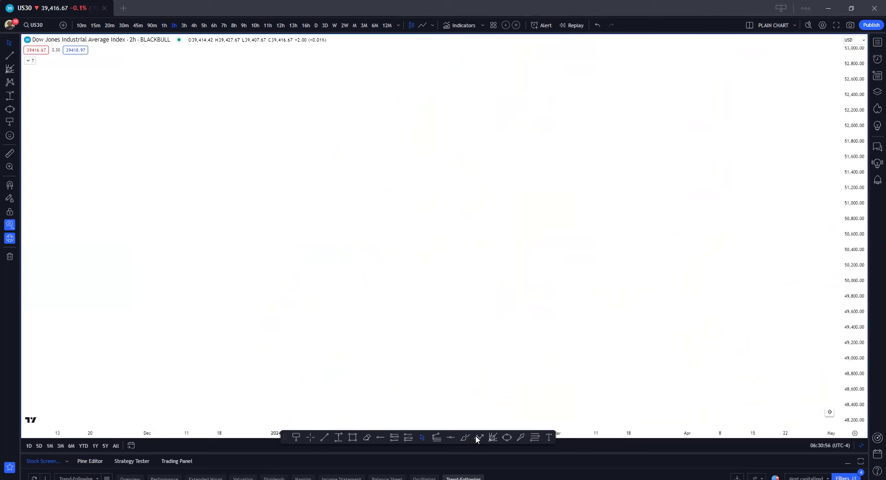
{"action": "left_click", "coordinate": [284, 235]}
{"action": "left_click", "coordinate": [316, 118]}
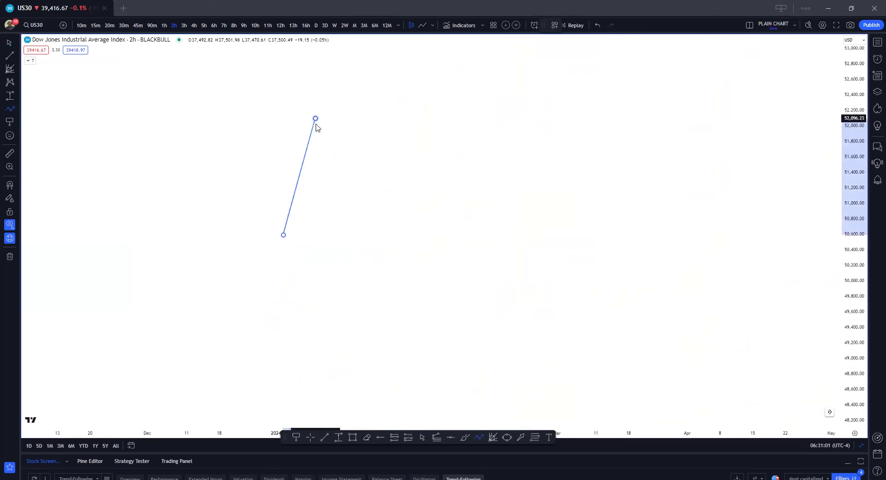
{"action": "left_click", "coordinate": [338, 178]}
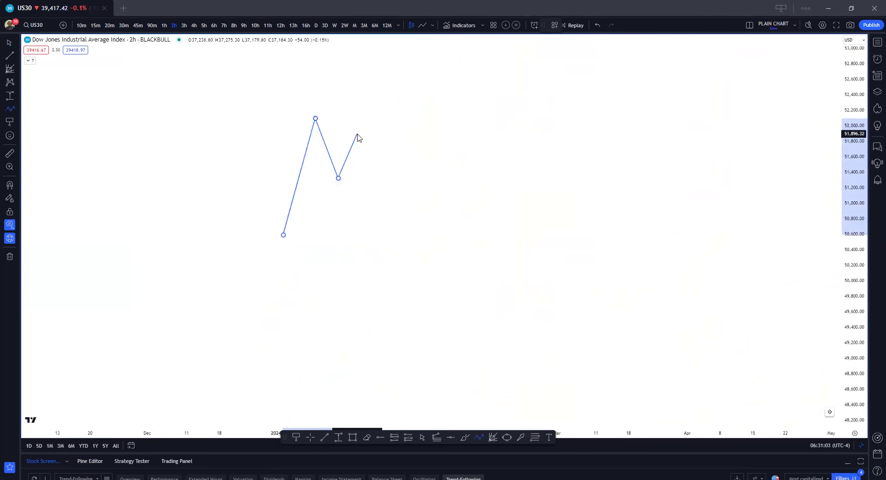
{"action": "left_click", "coordinate": [383, 238]}
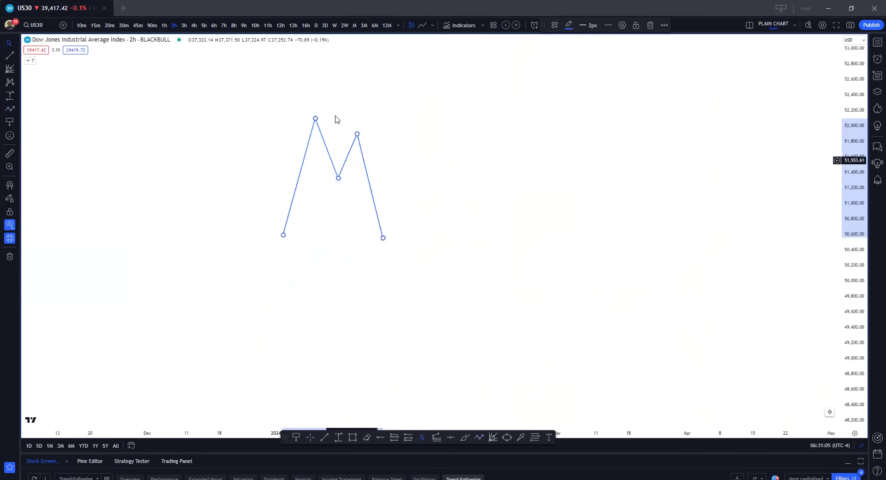
Step: Draw a small rectangle around each of the two peaks of the M-shaped path
{"action": "left_click", "coordinate": [353, 437]}
{"action": "left_click_drag", "start_coordinate": [307, 115], "coordinate": [337, 124]}
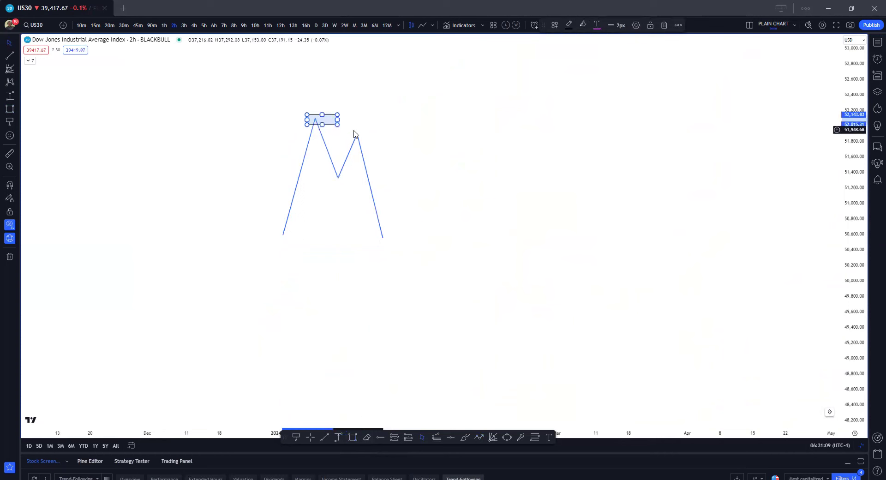
{"action": "left_click", "coordinate": [377, 145]}
{"action": "left_click", "coordinate": [353, 437]}
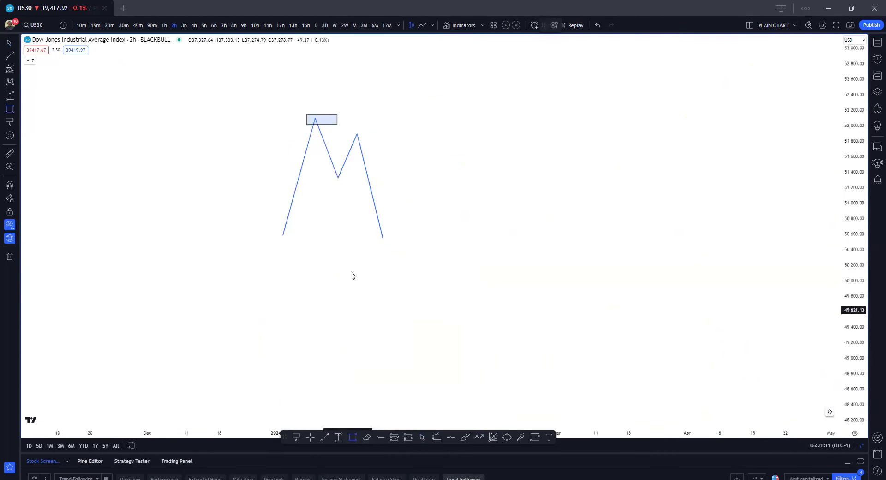
{"action": "left_click_drag", "start_coordinate": [350, 131], "coordinate": [378, 141]}
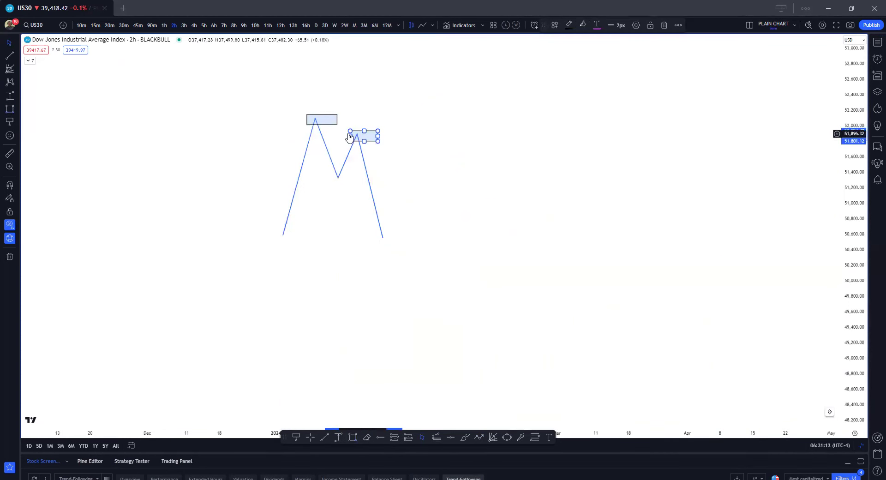
{"action": "left_click", "coordinate": [460, 271]}
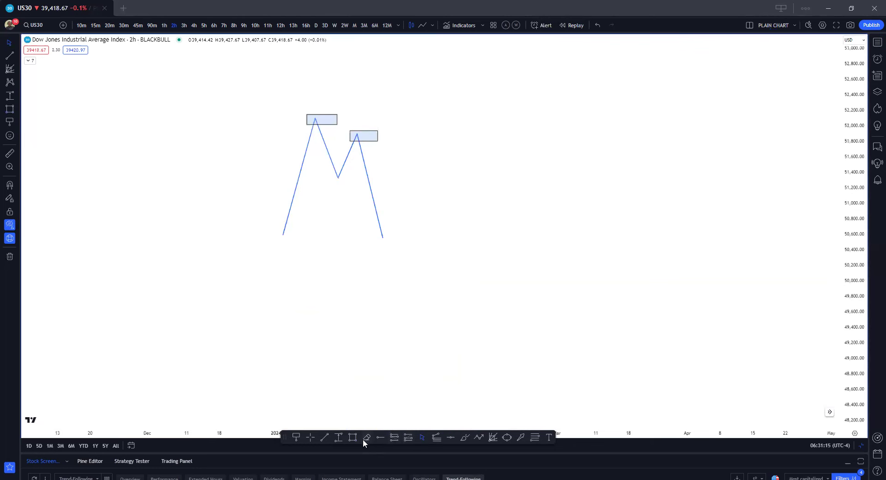
Step: Draw a W-shaped path right of the M-shaped one, with lows at about 49,326 and 49,645, ending at about 50,839
{"action": "left_click", "coordinate": [507, 237]}
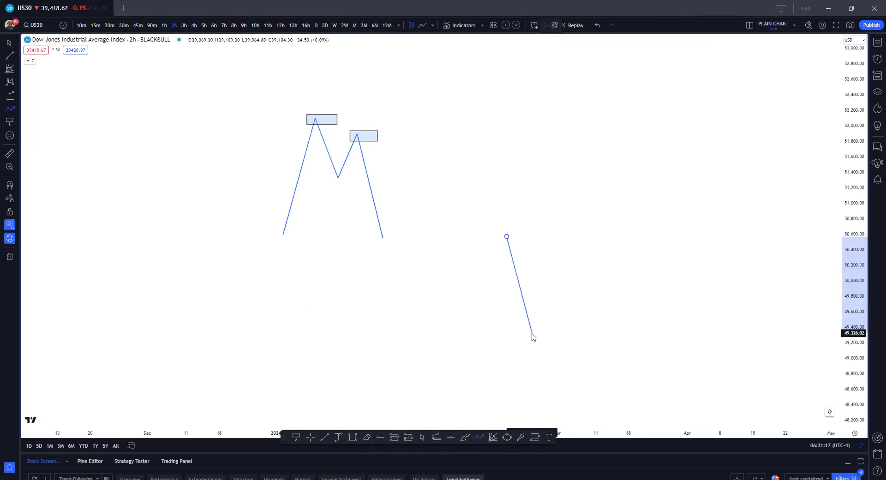
{"action": "left_click", "coordinate": [554, 267]}
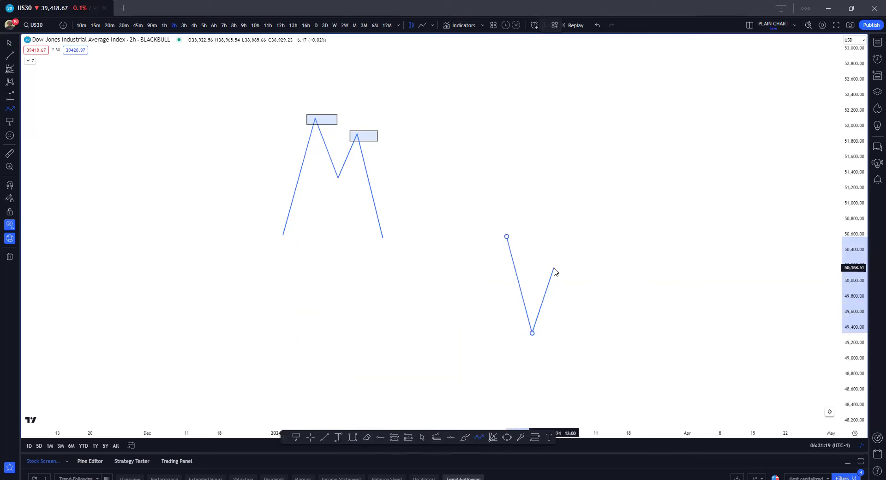
{"action": "left_click", "coordinate": [568, 309]}
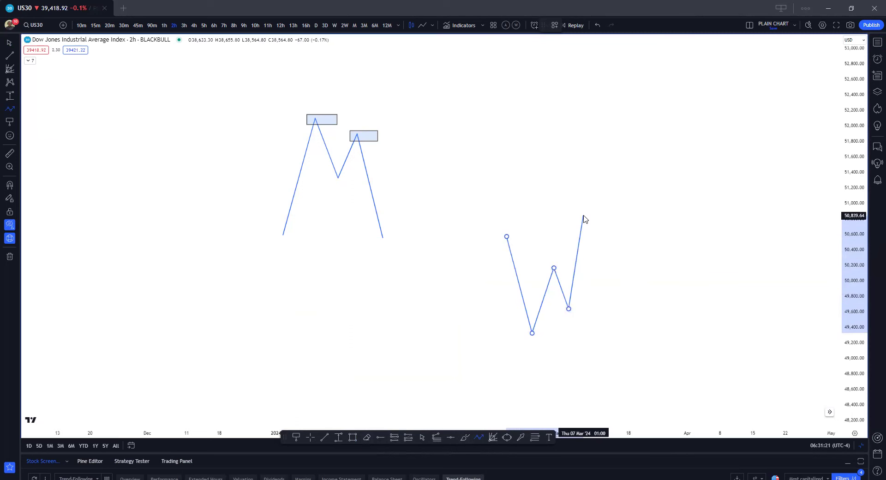
{"action": "double_click", "coordinate": [583, 216]}
Step: Brush a line under the W-shaped path's first low, and underline and circle its higher second low
{"action": "left_click", "coordinate": [465, 437]}
{"action": "mouse_move", "coordinate": [518, 329]}
{"action": "left_mouse_down"}
{"action": "mouse_move", "coordinate": [542, 328]}
{"action": "mouse_move", "coordinate": [585, 307]}
{"action": "left_mouse_up"}
{"action": "left_click_drag", "start_coordinate": [519, 333], "coordinate": [549, 332]}
{"action": "mouse_move", "coordinate": [579, 301]}
{"action": "left_mouse_down"}
{"action": "mouse_move", "coordinate": [562, 308]}
{"action": "mouse_move", "coordinate": [587, 308]}
{"action": "mouse_move", "coordinate": [579, 300]}
{"action": "left_mouse_up"}
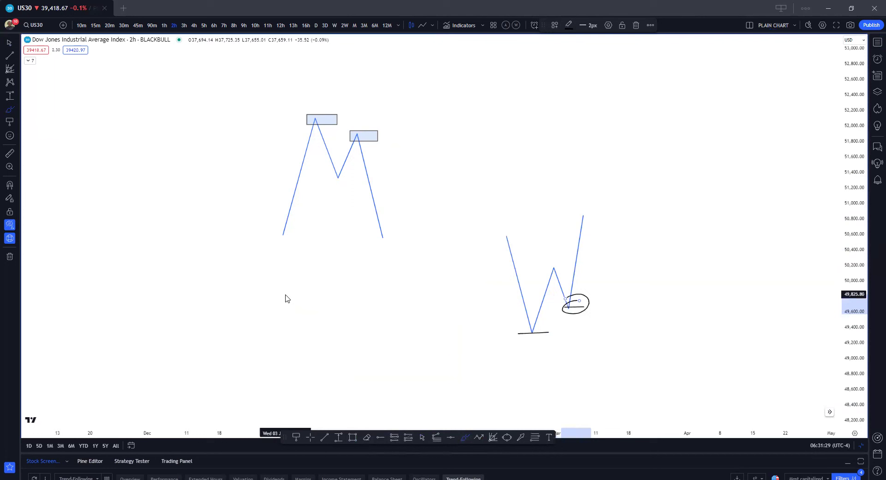
Step: Extend the M-shaped path's first leg down and back in time to start at about 49,050
{"action": "left_click", "coordinate": [493, 439]}
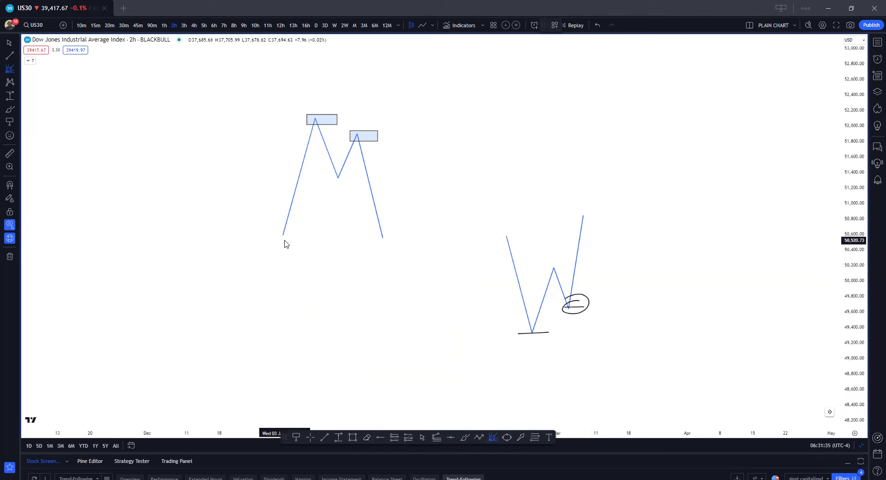
{"action": "left_click", "coordinate": [8, 44]}
{"action": "mouse_move", "coordinate": [283, 235]}
{"action": "left_mouse_down"}
{"action": "mouse_move", "coordinate": [256, 312]}
{"action": "mouse_move", "coordinate": [225, 357]}
{"action": "left_mouse_up"}
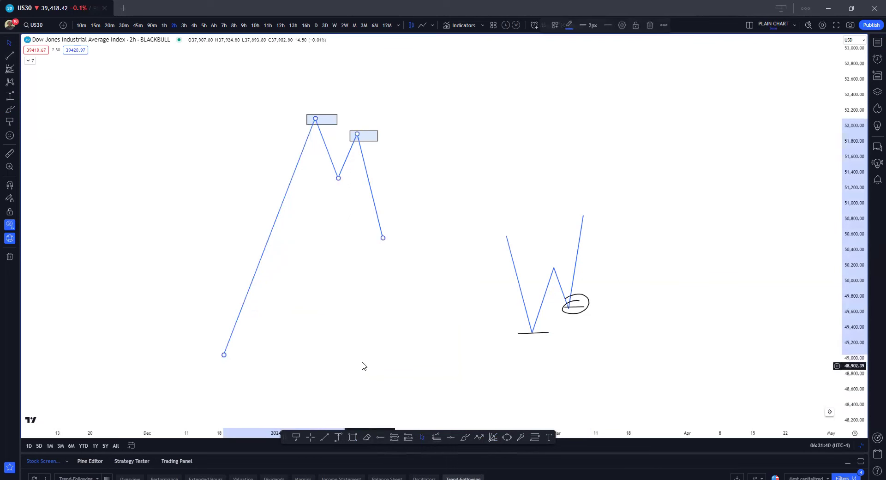
Step: Place a Fib speed resistance fan from the M-shaped path's start at about 49,064 to its second peak at about 51,872
{"action": "left_click", "coordinate": [493, 437]}
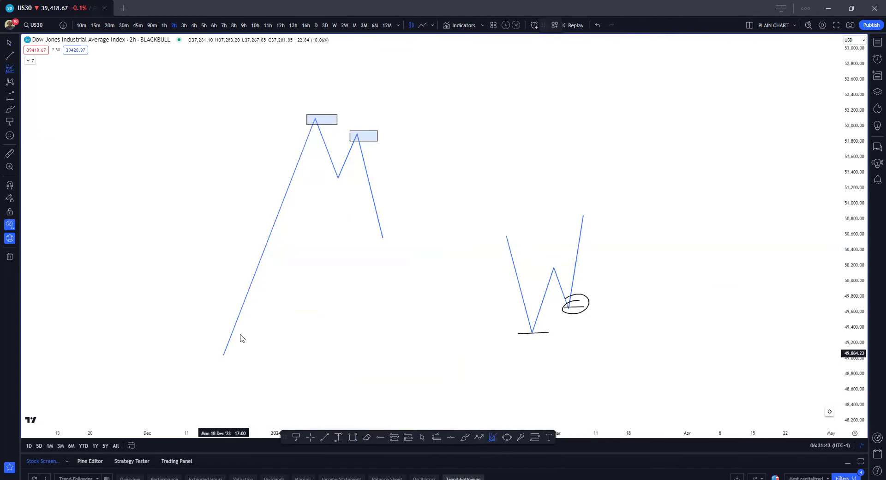
{"action": "left_click", "coordinate": [224, 353]}
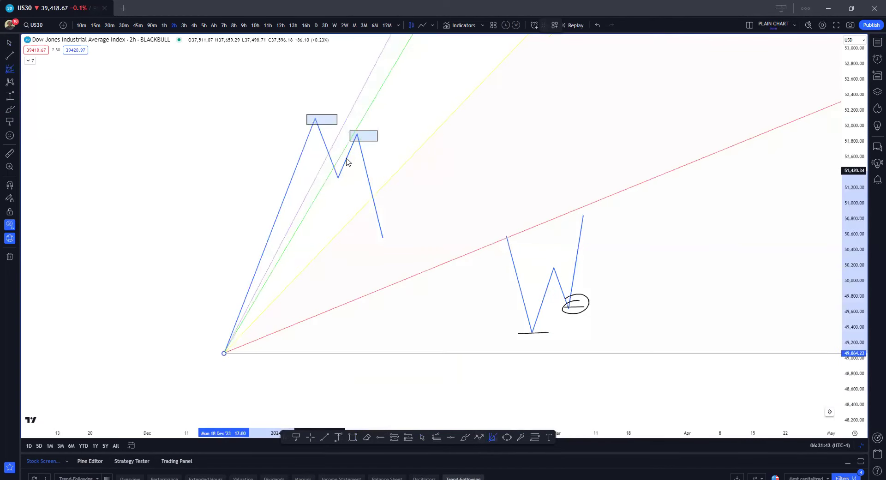
{"action": "left_click", "coordinate": [357, 137]}
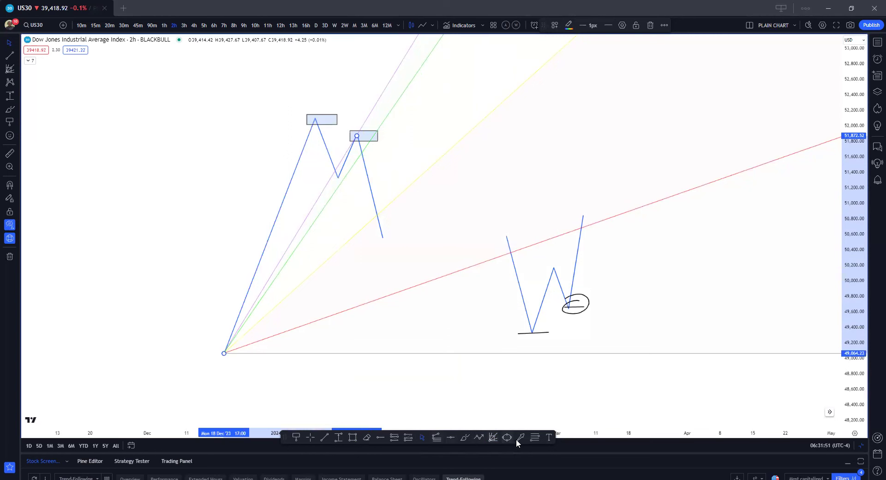
Step: Place a three-point Fibonacci extension on the M-shaped path's first peak (about 52,101), middle dip (51,349) and second peak (51,896)
{"action": "left_click", "coordinate": [531, 441]}
{"action": "left_click", "coordinate": [436, 437]}
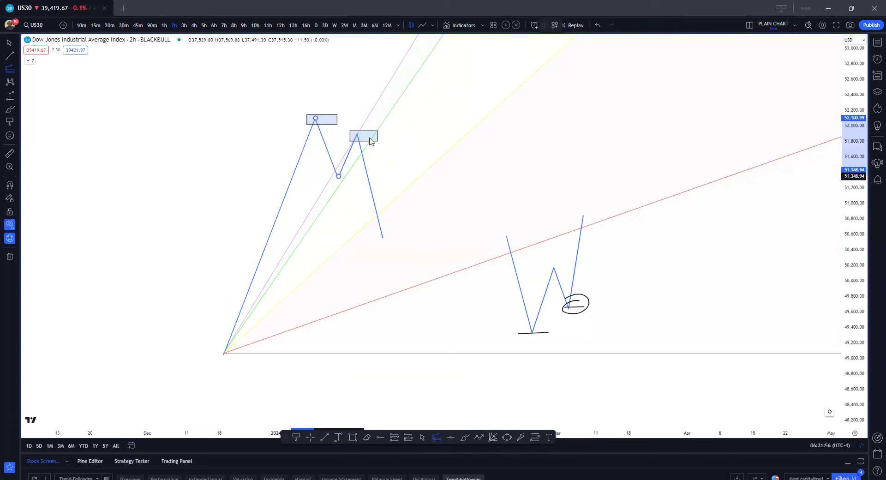
{"action": "left_click", "coordinate": [374, 194]}
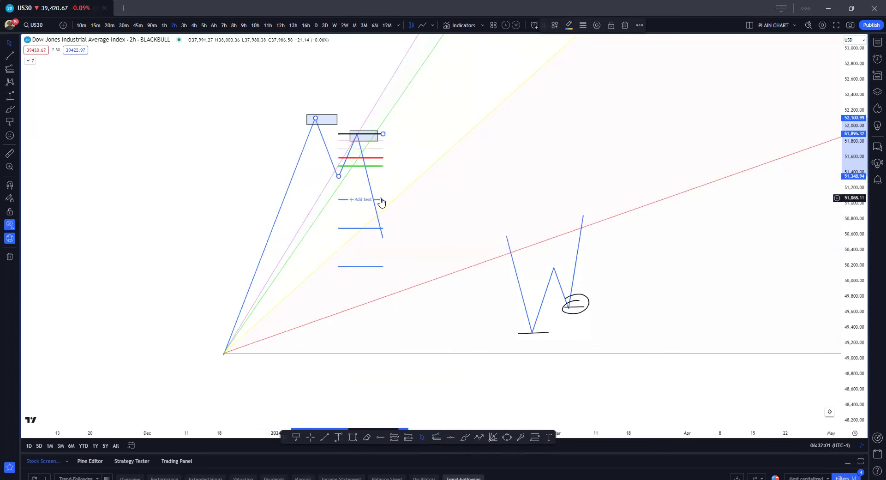
Step: Delete the Fib speed resistance fan anchored on the M-shaped path
{"action": "left_click_drag", "start_coordinate": [476, 202], "coordinate": [415, 169]}
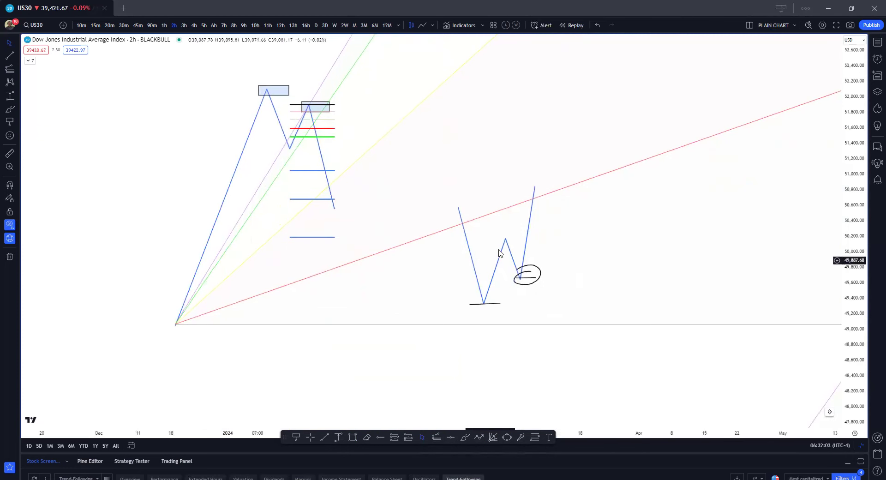
{"action": "left_click", "coordinate": [441, 236]}
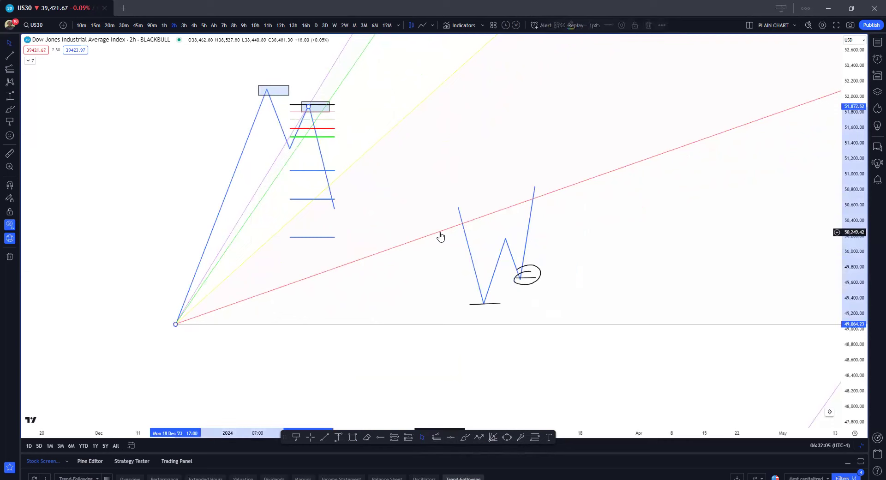
{"action": "key", "text": "Delete"}
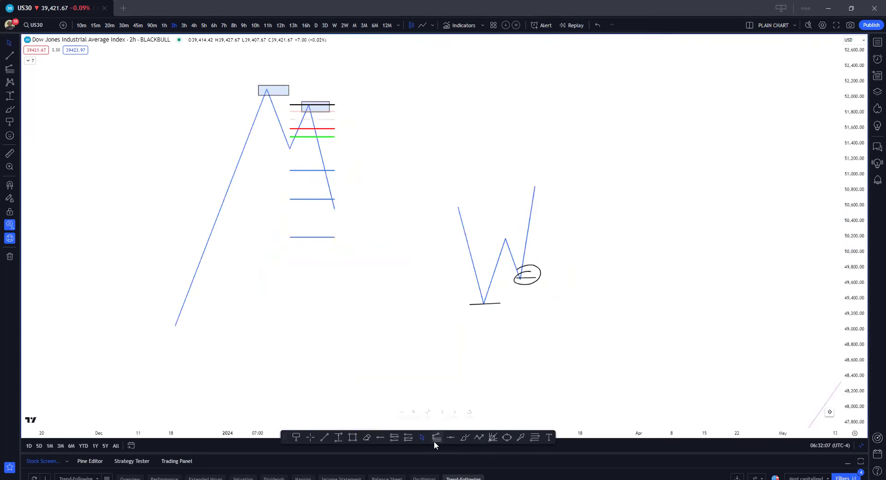
Step: Place a Fib speed resistance fan from about 51,892 above the W-shaped path down to its second low at about 49,645
{"action": "key", "text": "alt+f"}
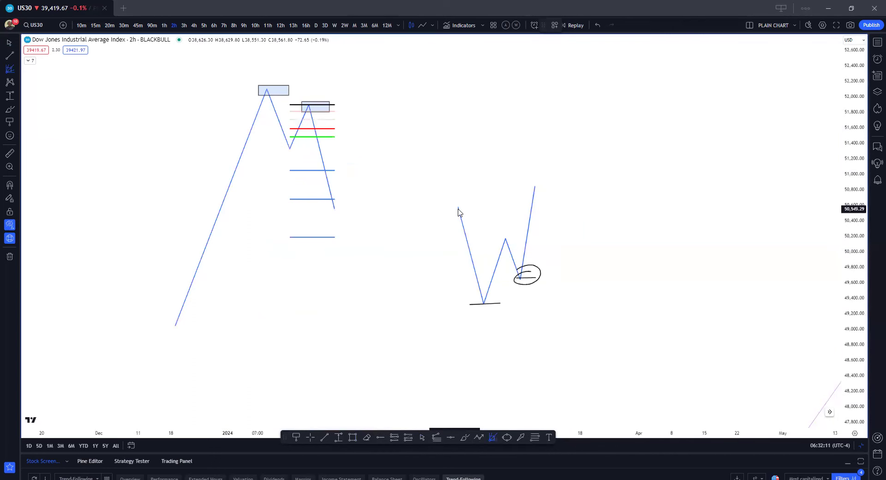
{"action": "left_click", "coordinate": [423, 104]}
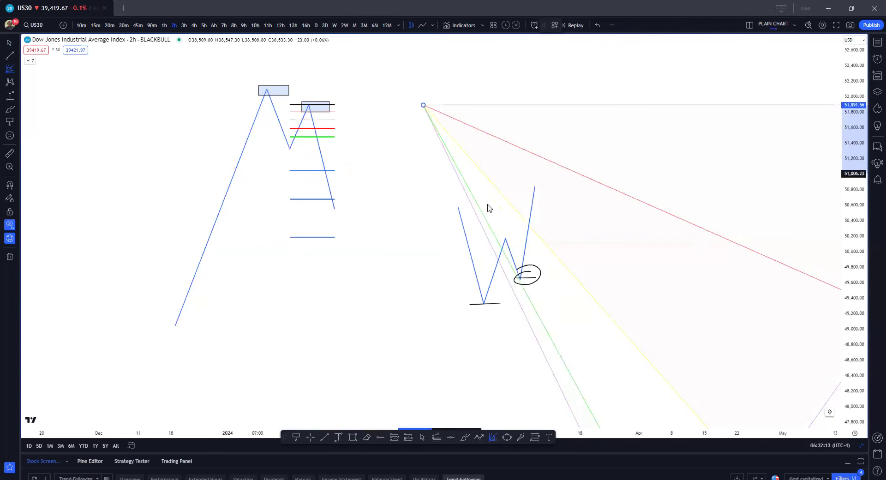
{"action": "left_click", "coordinate": [521, 280]}
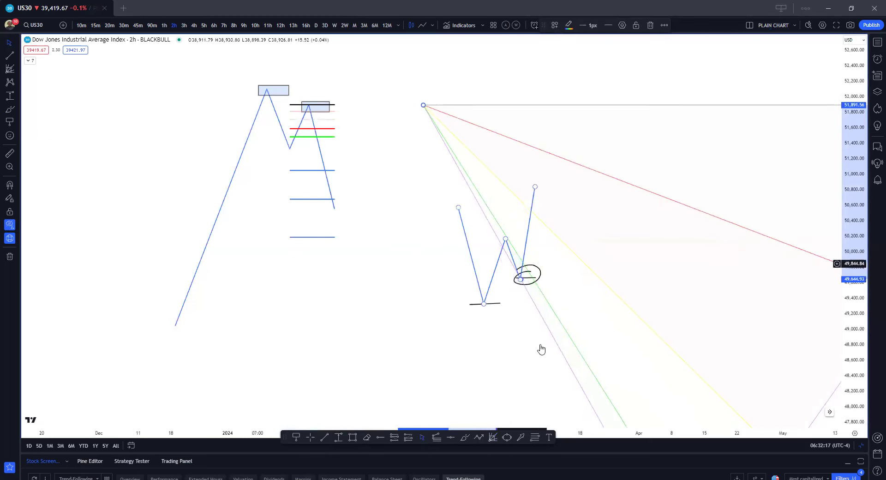
Step: Place a three-point Fibonacci extension on the W-shaped path's first low (about 49,331), middle peak (50,164) and second low (49,645)
{"action": "left_click", "coordinate": [435, 438]}
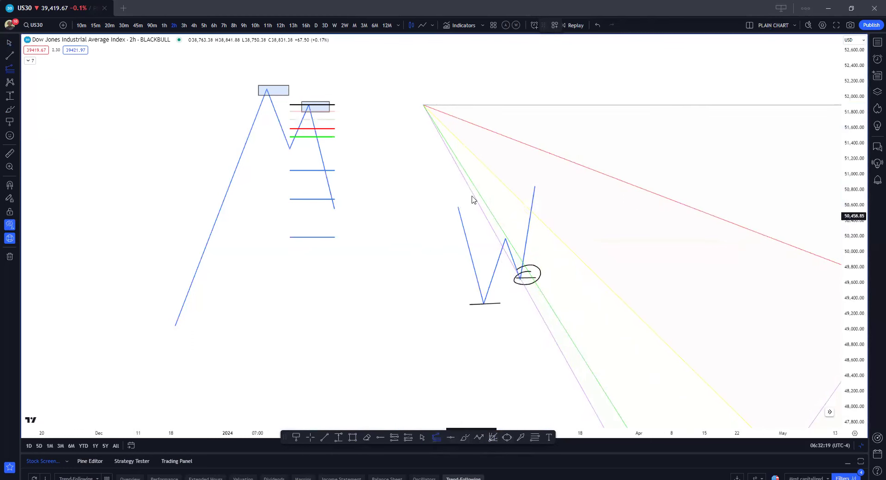
{"action": "left_click", "coordinate": [483, 303]}
{"action": "left_click", "coordinate": [506, 240]}
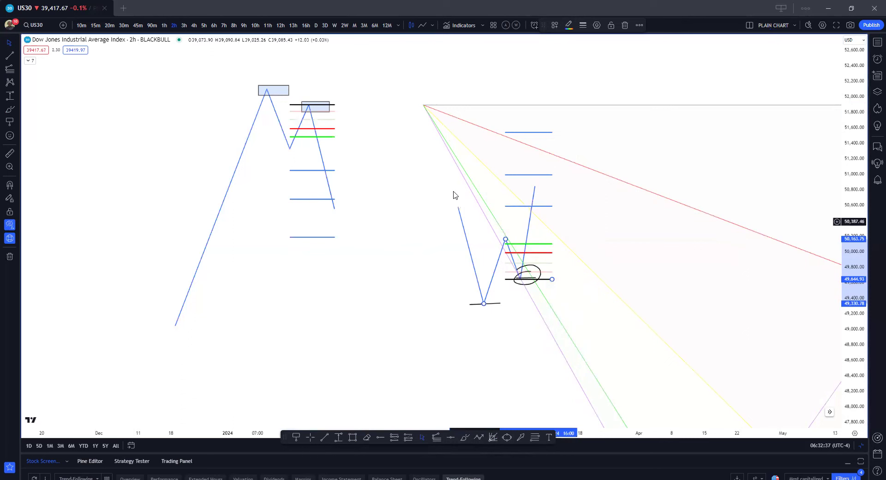
Step: Open the settings of the fan over the W-shaped path and apply the "nna" template
{"action": "left_click", "coordinate": [466, 186]}
{"action": "double_click", "coordinate": [466, 186]}
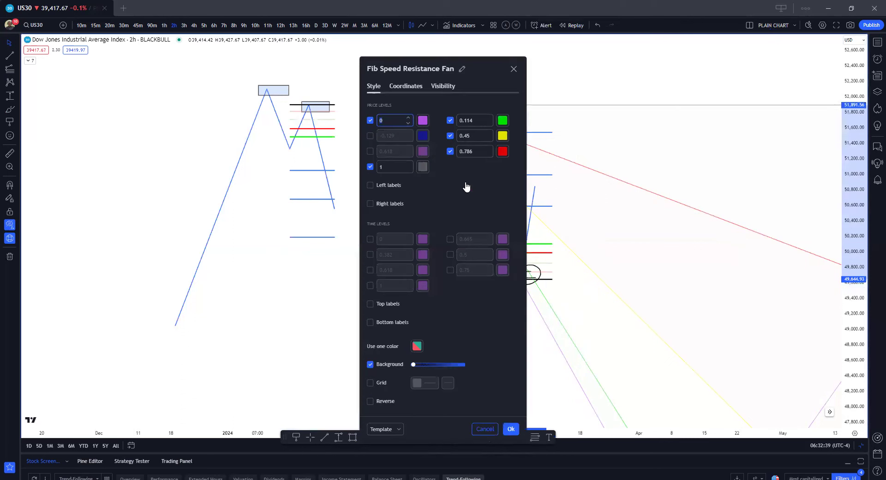
{"action": "left_click", "coordinate": [396, 430]}
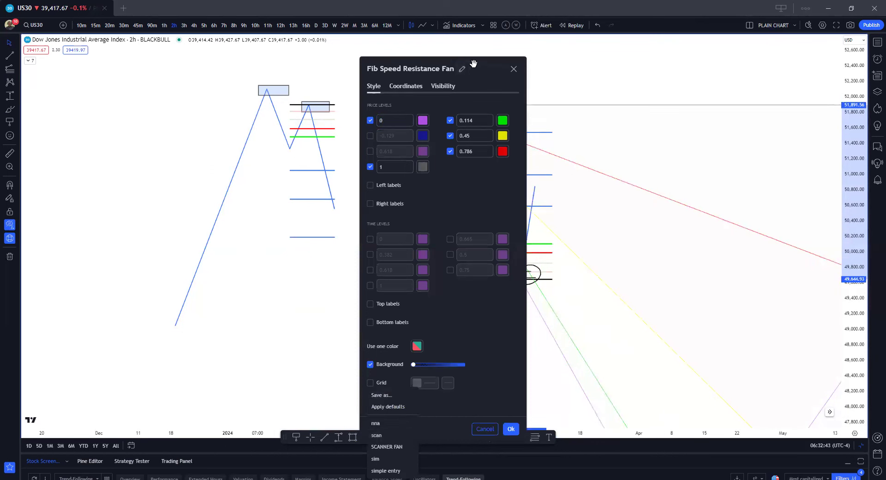
{"action": "left_click_drag", "start_coordinate": [473, 63], "coordinate": [473, 21]}
{"action": "left_click", "coordinate": [399, 385]}
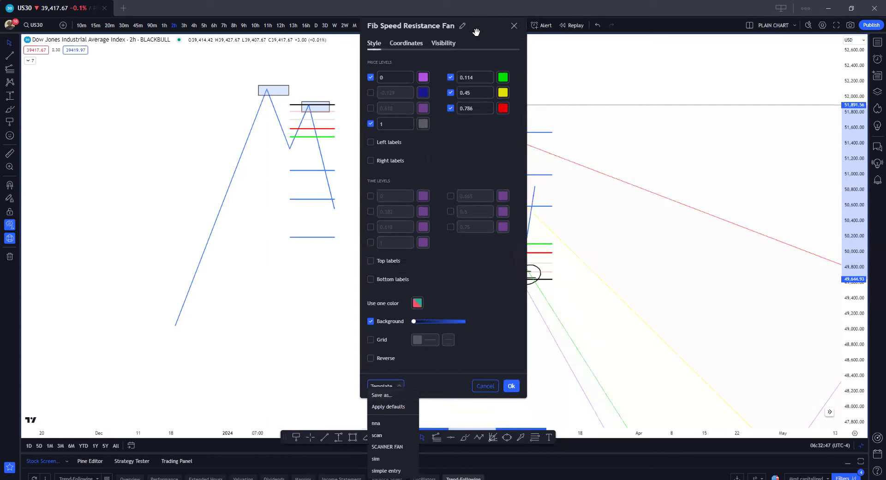
{"action": "left_click_drag", "start_coordinate": [476, 31], "coordinate": [474, 5]}
{"action": "left_click", "coordinate": [393, 381]}
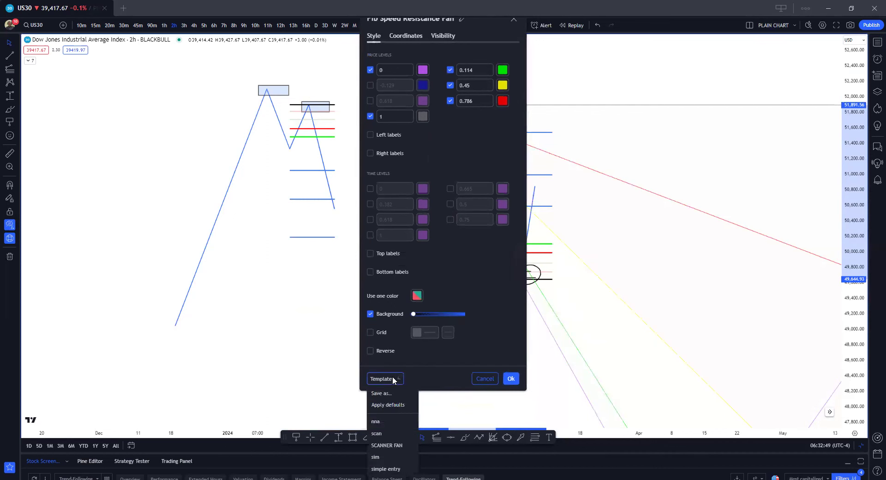
{"action": "left_click", "coordinate": [396, 424]}
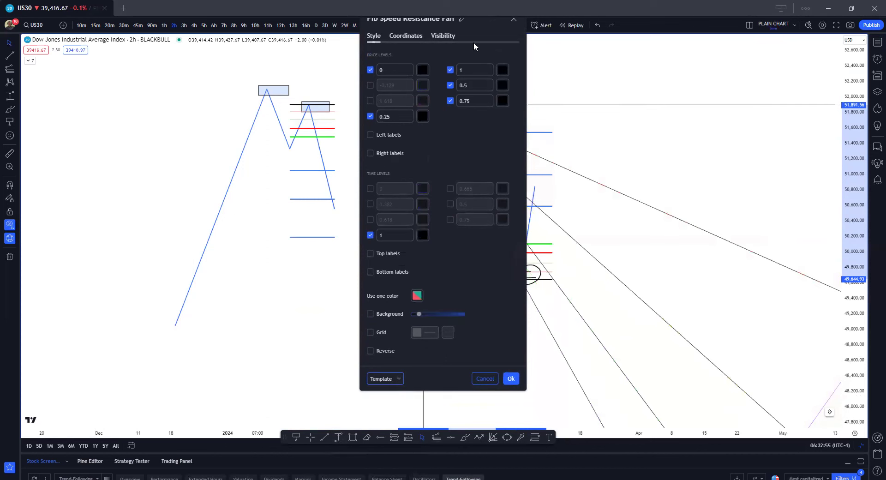
Step: Move the fan's settings clear of the drawing and disable price levels 0.5, 0.75 and 0.25, keeping 0 and 1
{"action": "left_click_drag", "start_coordinate": [477, 30], "coordinate": [186, 60]}
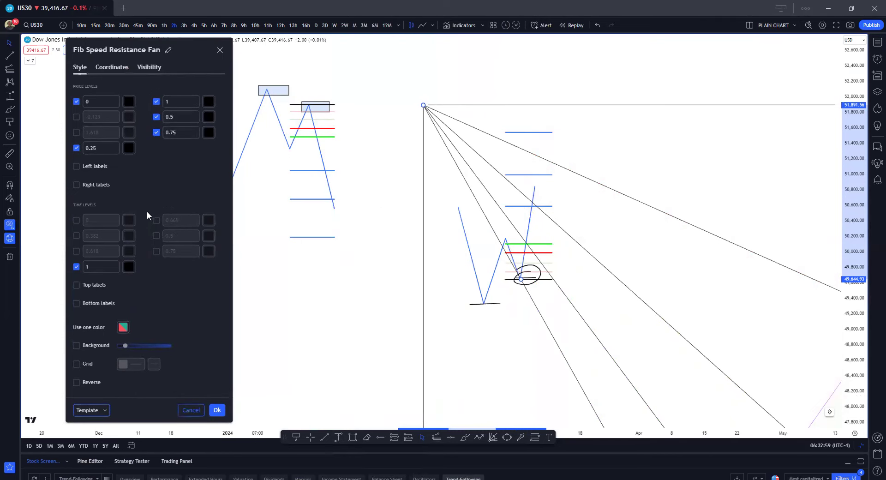
{"action": "left_click", "coordinate": [76, 101]}
{"action": "left_click", "coordinate": [155, 116]}
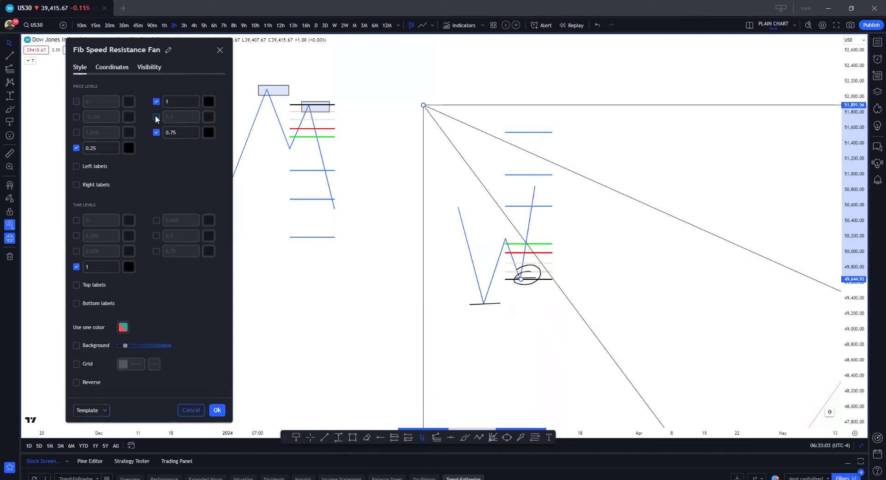
{"action": "left_click", "coordinate": [76, 101]}
{"action": "left_click", "coordinate": [156, 132]}
{"action": "left_click", "coordinate": [156, 132]}
{"action": "left_click", "coordinate": [156, 132]}
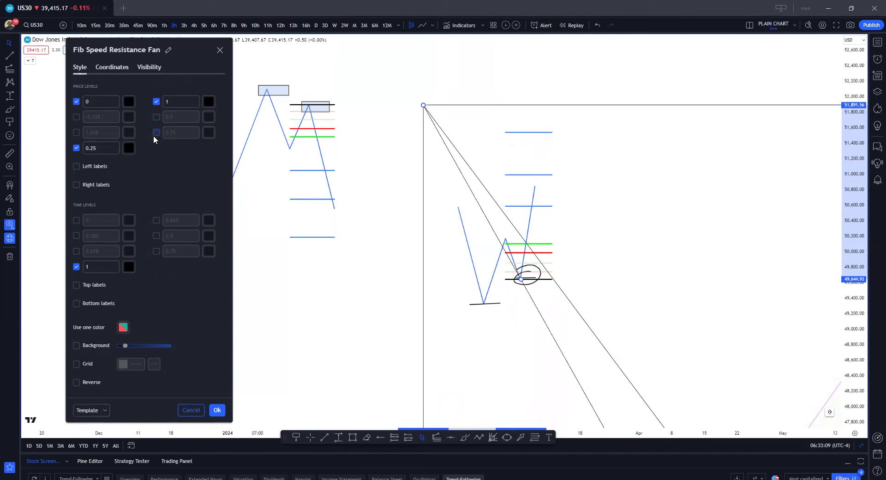
{"action": "left_click", "coordinate": [76, 148]}
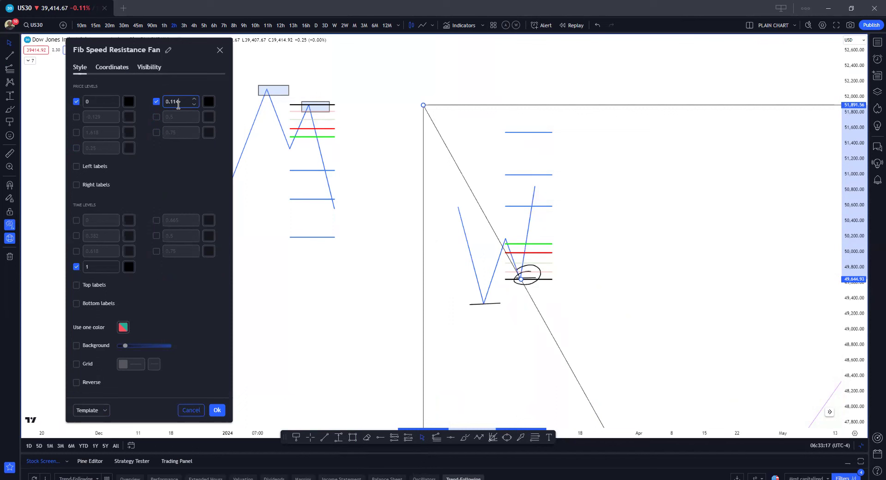
Step: Change the fan's price level 1 to 0.114, disable time level 1, and apply the settings
{"action": "key", "text": "Return"}
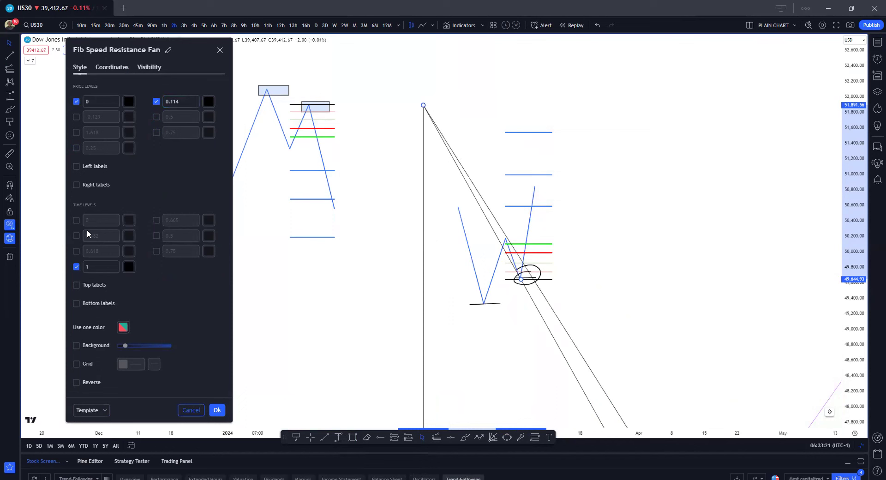
{"action": "left_click", "coordinate": [77, 267]}
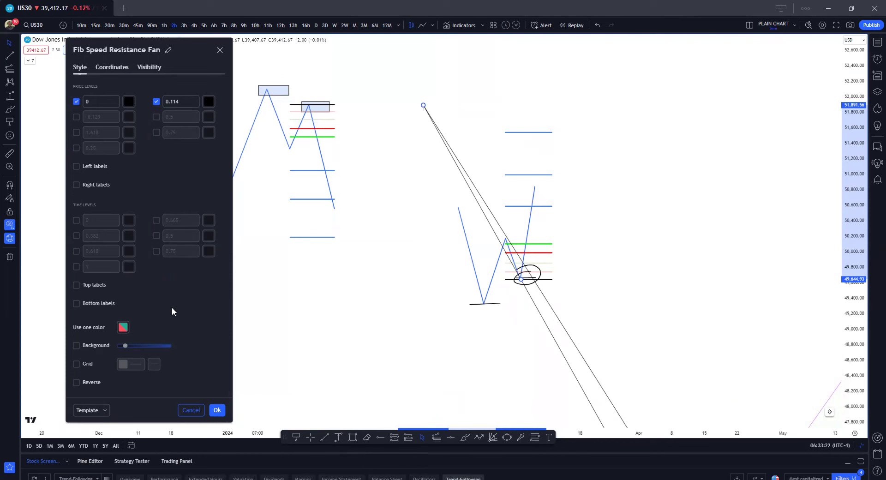
{"action": "left_click", "coordinate": [217, 410]}
{"action": "left_click", "coordinate": [309, 287]}
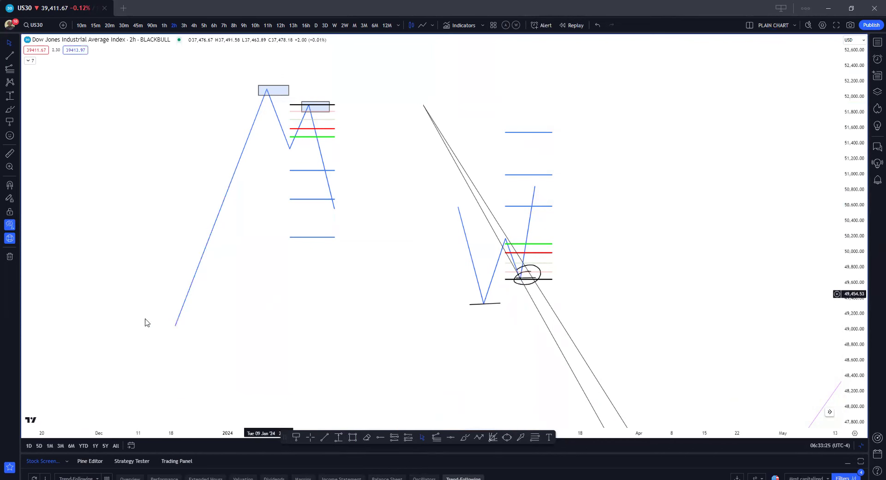
Step: Remove all drawings from the chart and reset the price scale to bring the recent candles back into view
{"action": "left_click", "coordinate": [10, 257]}
{"action": "left_click", "coordinate": [35, 256]}
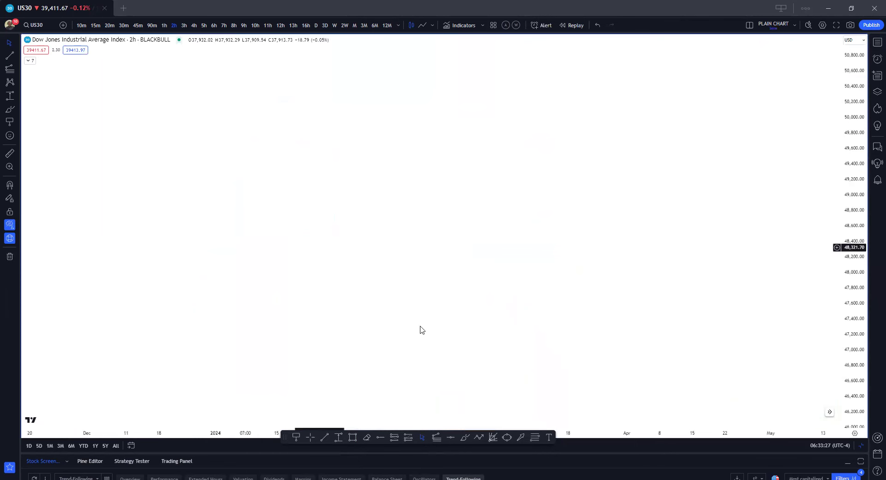
{"action": "left_click", "coordinate": [855, 433]}
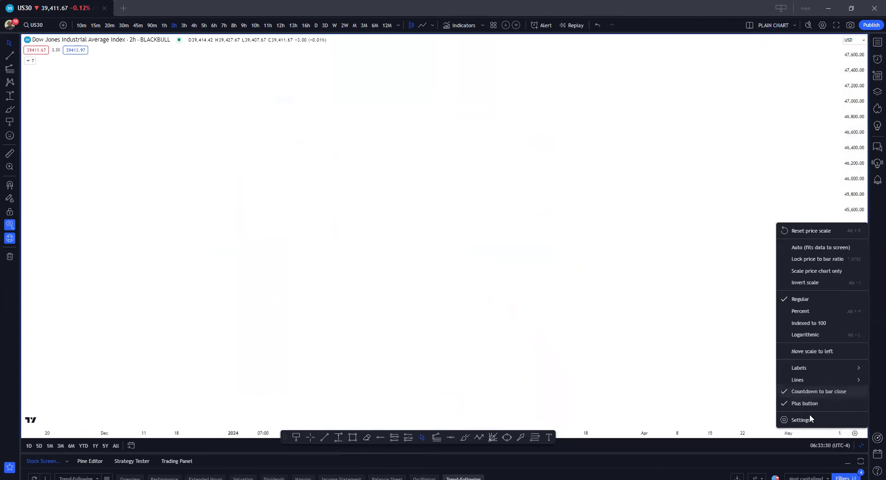
{"action": "left_click", "coordinate": [818, 231]}
{"action": "left_click_drag", "start_coordinate": [646, 268], "coordinate": [383, 278]}
{"action": "scroll", "coordinate": [557, 279], "scroll_direction": "up", "scroll_amount": 3}
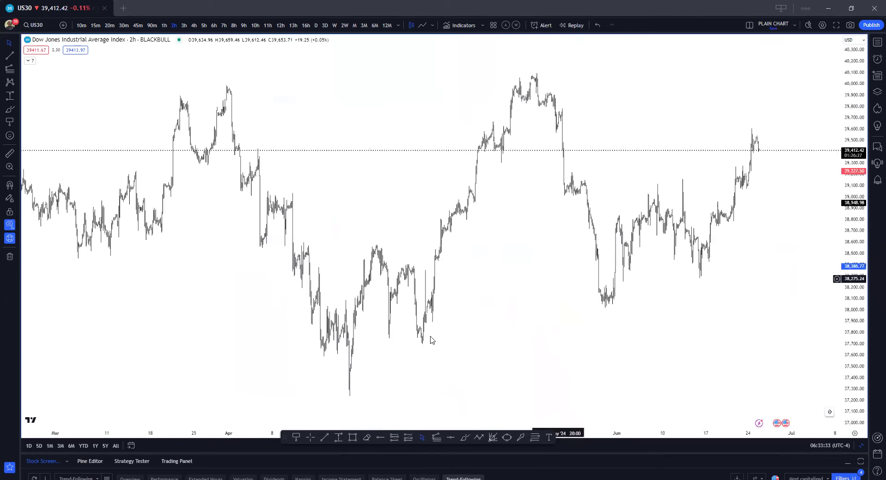
Step: Trace the W-shaped April price swing with a path and underline its second low with a brush stroke
{"action": "left_click", "coordinate": [477, 437]}
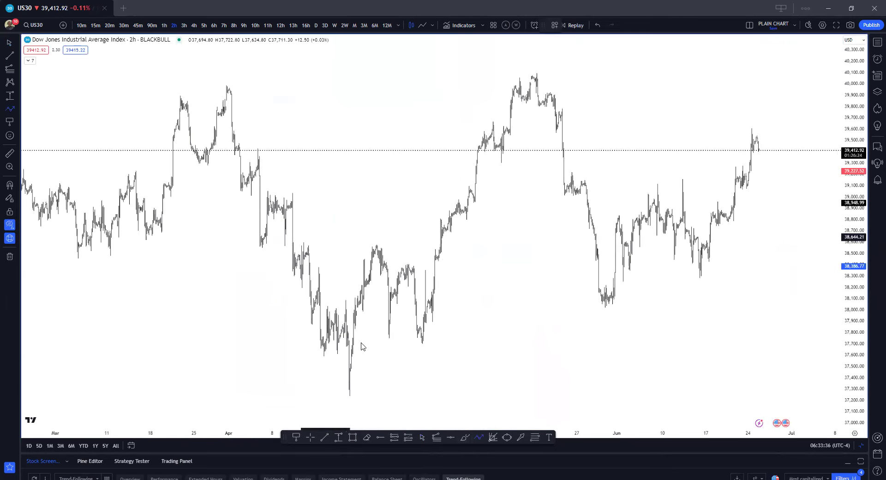
{"action": "left_click", "coordinate": [312, 264]}
{"action": "left_click", "coordinate": [352, 397]}
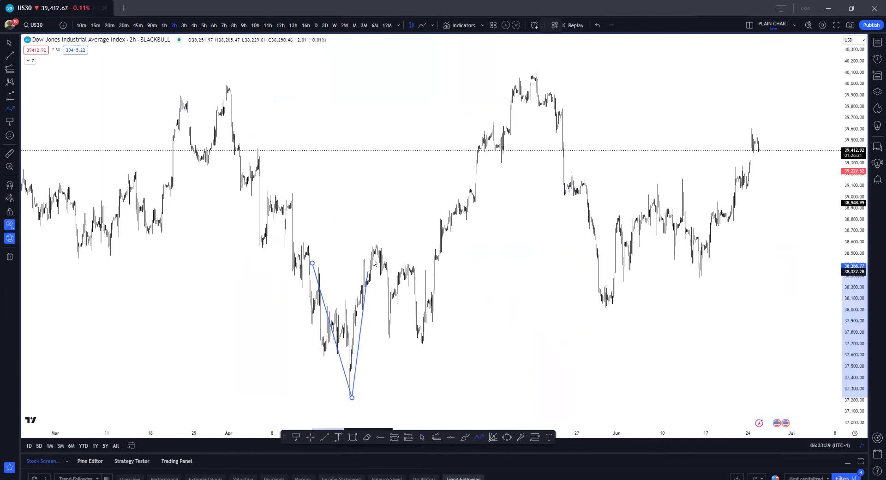
{"action": "left_click", "coordinate": [380, 246]}
{"action": "left_click", "coordinate": [421, 344]}
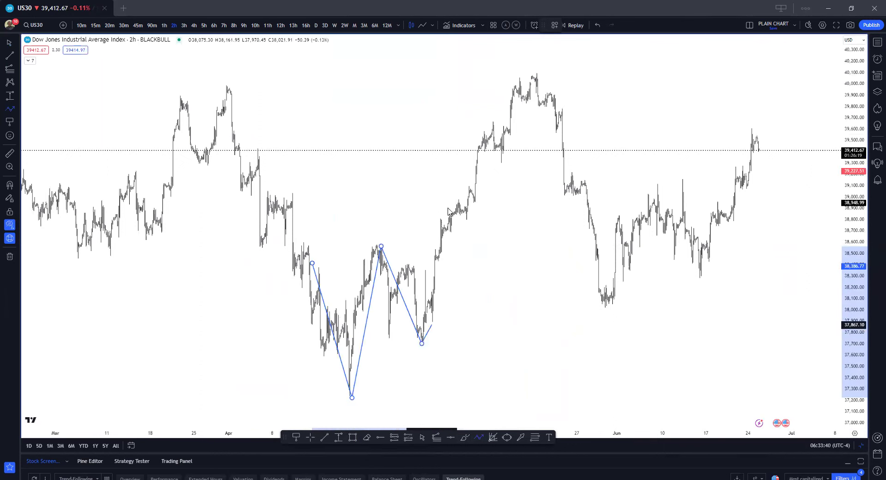
{"action": "left_click", "coordinate": [454, 195]}
{"action": "double_click", "coordinate": [454, 196]}
{"action": "left_click", "coordinate": [489, 373]}
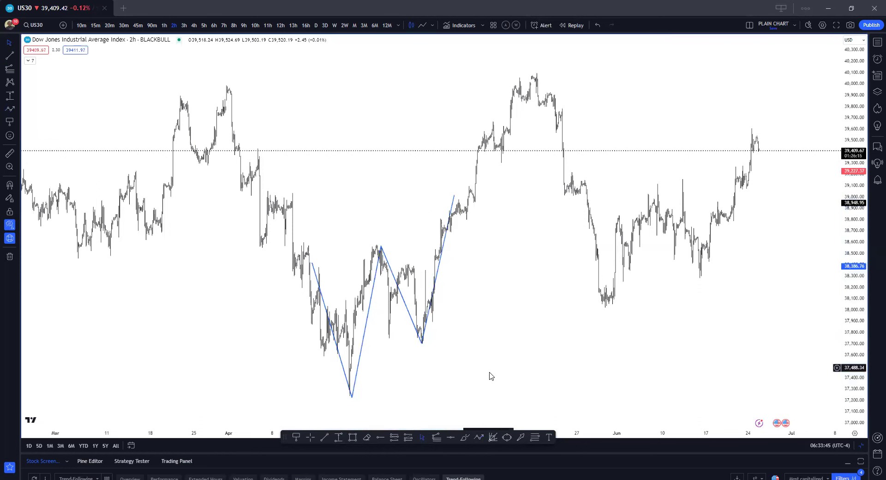
{"action": "mouse_move", "coordinate": [415, 337]}
{"action": "left_mouse_down"}
{"action": "mouse_move", "coordinate": [457, 341]}
{"action": "mouse_move", "coordinate": [419, 337]}
{"action": "mouse_move", "coordinate": [427, 338]}
{"action": "left_mouse_up"}
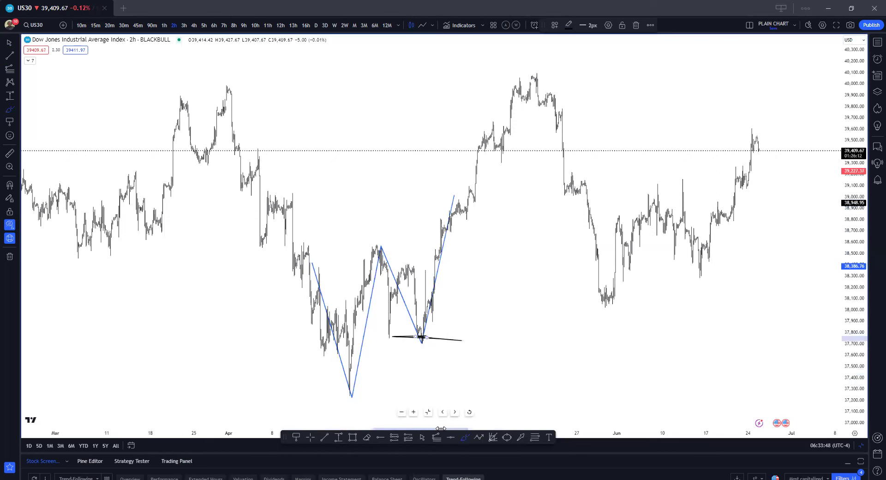
Step: Draw a Fibonacci speed resistance fan from the high near 39,993 to just below the W's second low, at about 37,632
{"action": "left_click", "coordinate": [492, 438]}
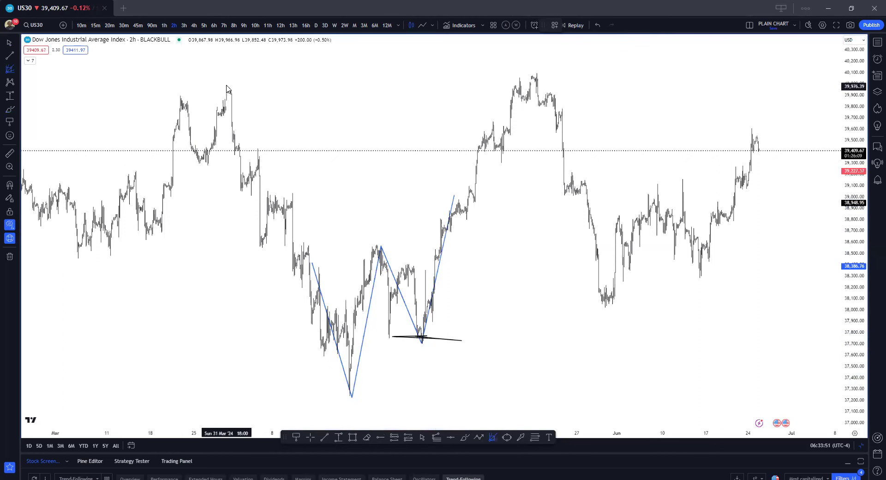
{"action": "left_click", "coordinate": [227, 85]}
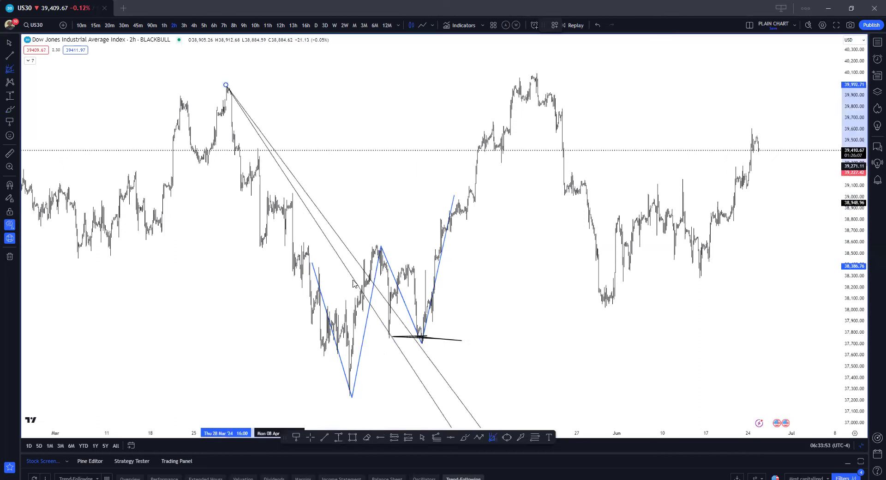
{"action": "left_click", "coordinate": [429, 351]}
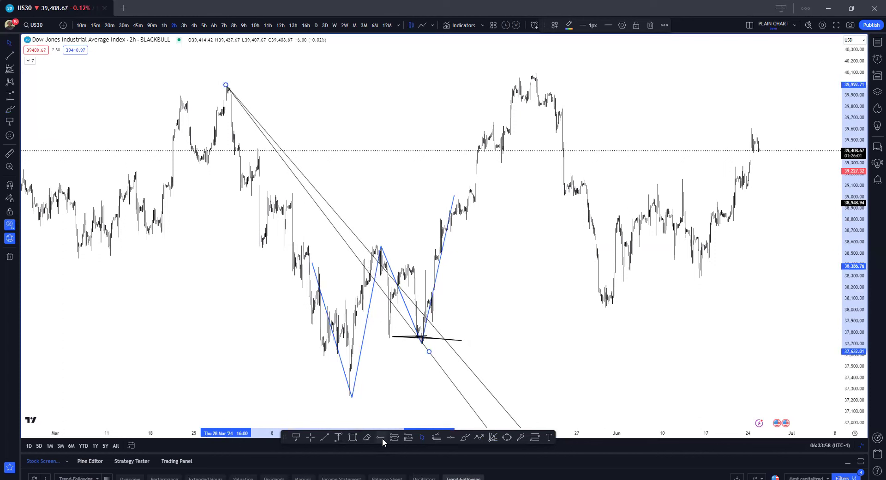
Step: Mark with a small ellipse where price crosses the fan's upper line after the second low
{"action": "left_click", "coordinate": [507, 437]}
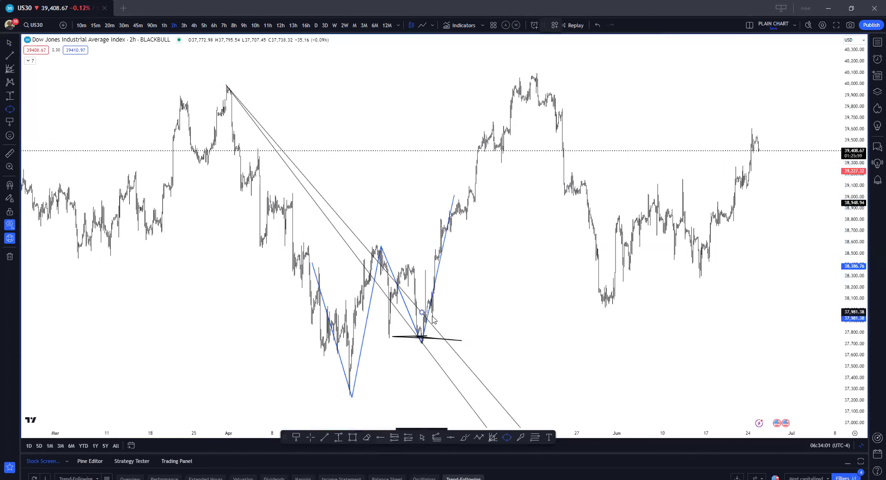
{"action": "left_click", "coordinate": [434, 318]}
{"action": "left_click", "coordinate": [424, 322]}
{"action": "left_click", "coordinate": [484, 306]}
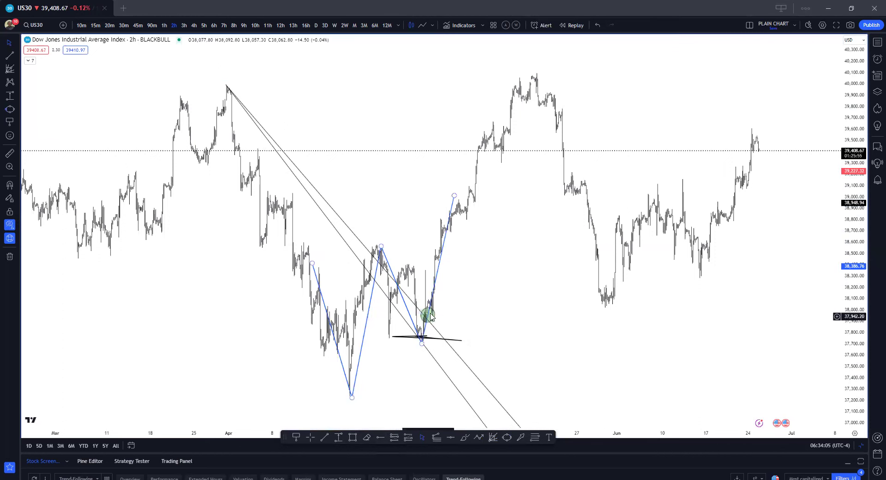
{"action": "left_click", "coordinate": [500, 326]}
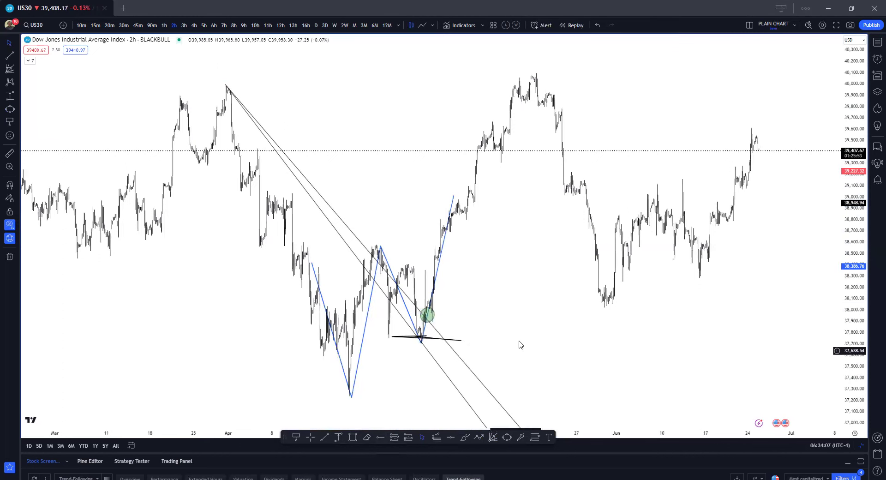
{"action": "left_click_drag", "start_coordinate": [853, 281], "coordinate": [853, 308]}
{"action": "left_click_drag", "start_coordinate": [702, 320], "coordinate": [732, 202]}
{"action": "left_click_drag", "start_coordinate": [639, 254], "coordinate": [606, 321]}
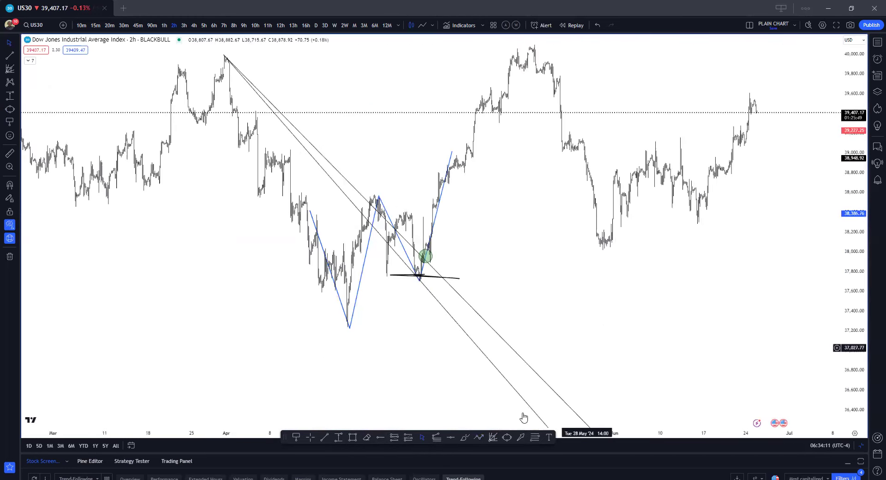
Step: Draw a short freehand brush curve in the empty area beside the fan lines
{"action": "left_click", "coordinate": [465, 438]}
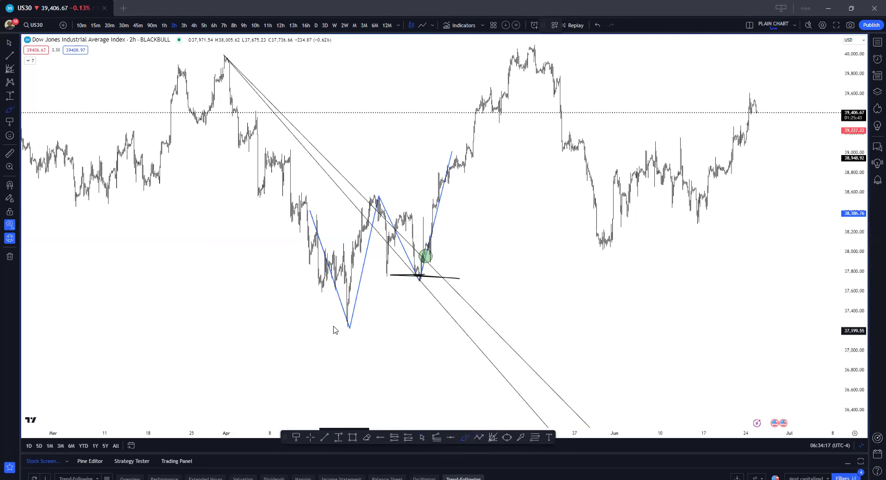
{"action": "left_click", "coordinate": [17, 69]}
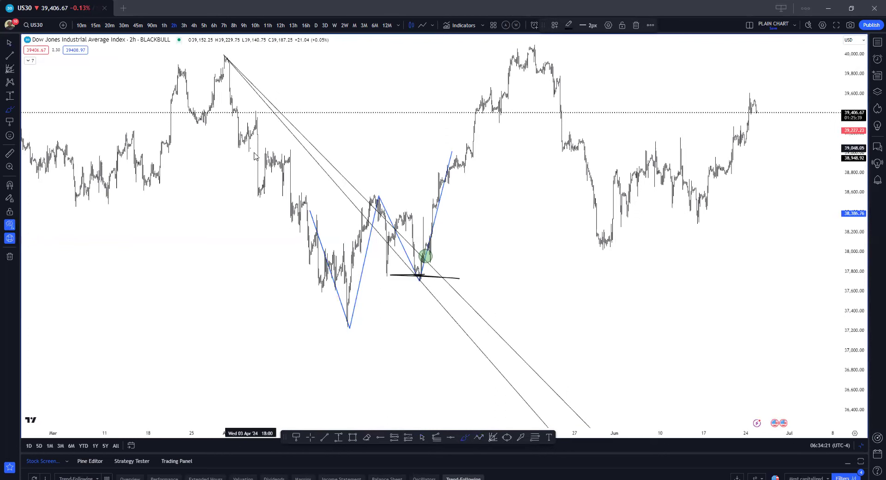
{"action": "left_click_drag", "start_coordinate": [561, 278], "coordinate": [552, 302]}
{"action": "left_click_drag", "start_coordinate": [547, 332], "coordinate": [547, 332]}
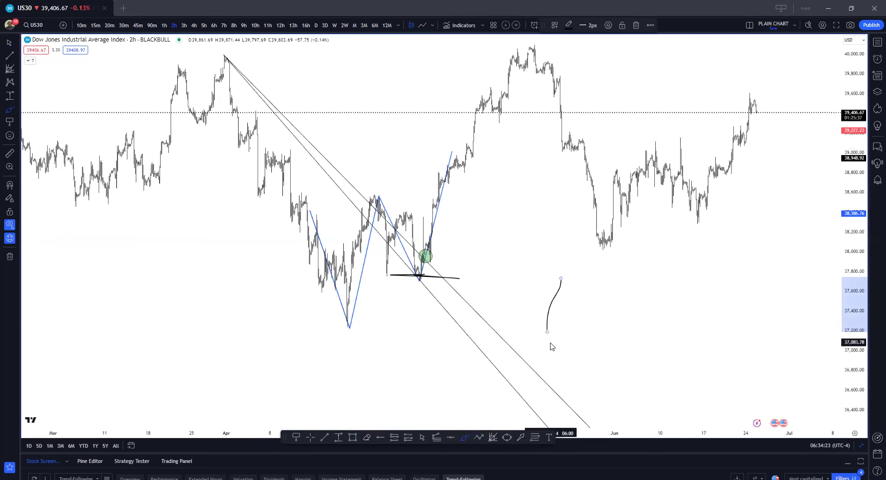
Step: Mark the W's first low, middle peak and second low with one ellipse each
{"action": "left_click", "coordinate": [507, 438]}
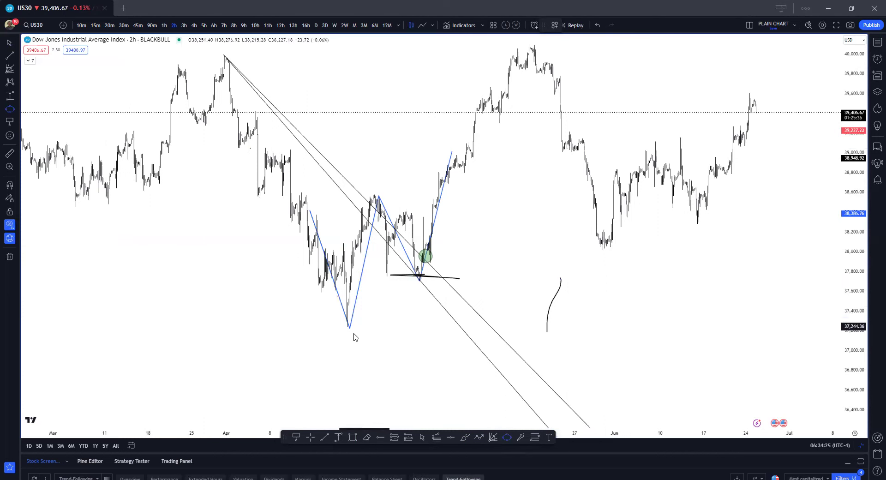
{"action": "left_click", "coordinate": [343, 321]}
{"action": "left_click", "coordinate": [360, 326]}
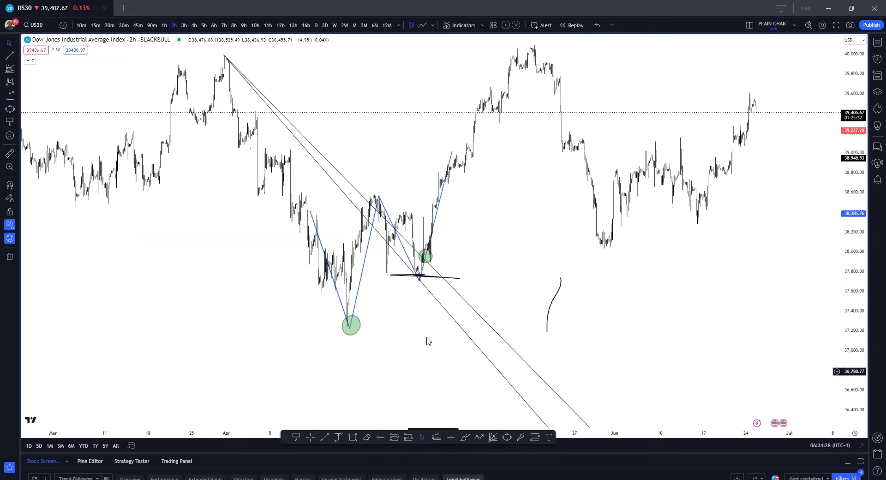
{"action": "left_click", "coordinate": [506, 437]}
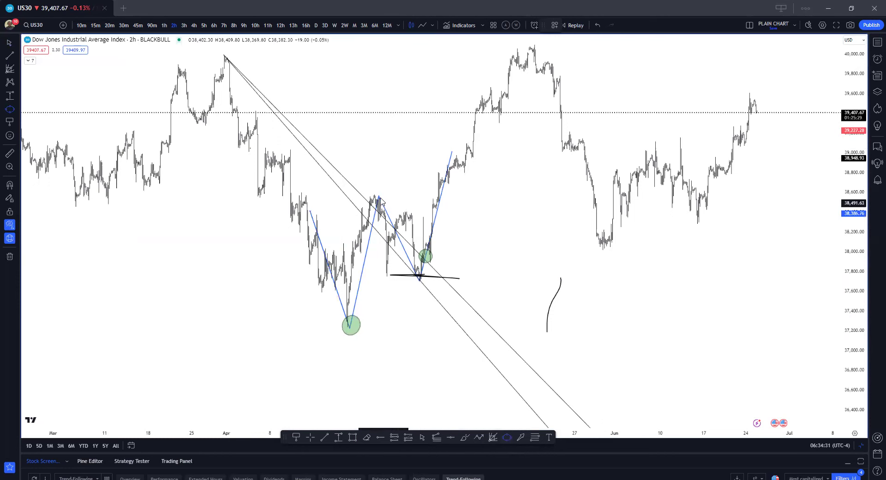
{"action": "left_click", "coordinate": [373, 196]}
{"action": "left_click", "coordinate": [387, 198]}
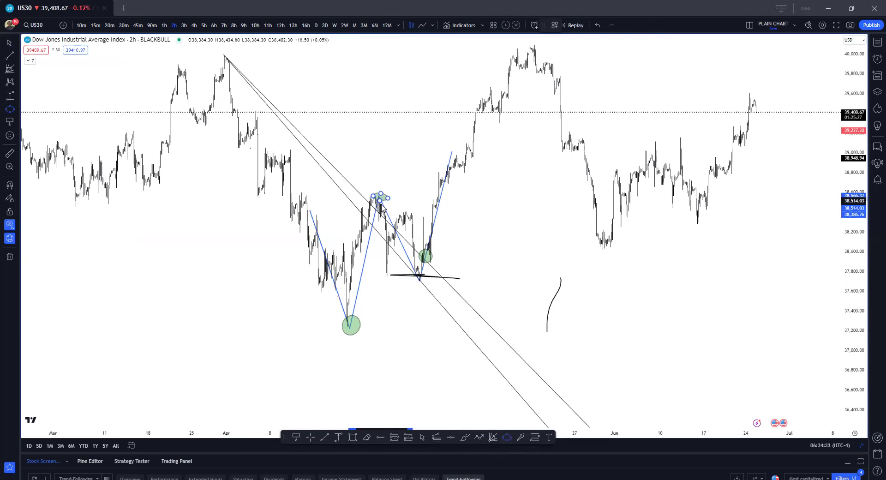
{"action": "left_click", "coordinate": [380, 205]}
{"action": "left_click", "coordinate": [507, 437]}
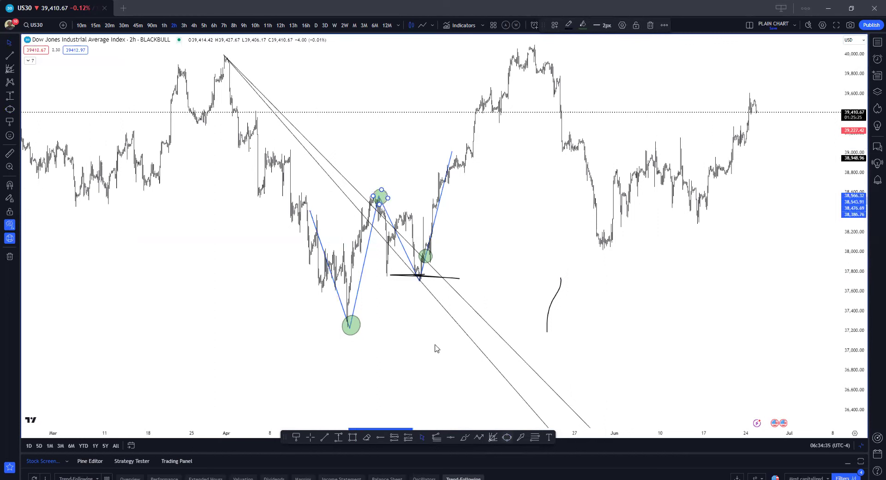
{"action": "left_click", "coordinate": [410, 273]}
{"action": "left_click", "coordinate": [423, 280]}
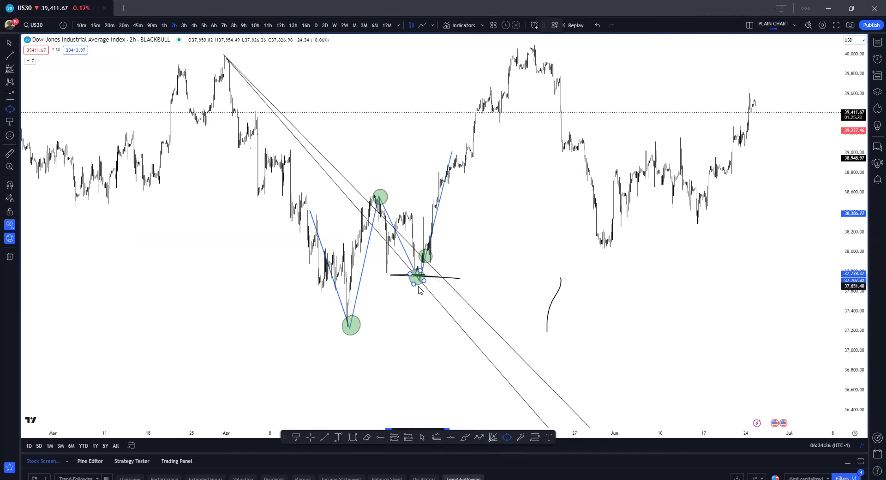
{"action": "left_click", "coordinate": [413, 283]}
Step: Delete the freehand curve from the empty area beside the fan lines
{"action": "left_click", "coordinate": [14, 45]}
{"action": "left_click", "coordinate": [221, 185]}
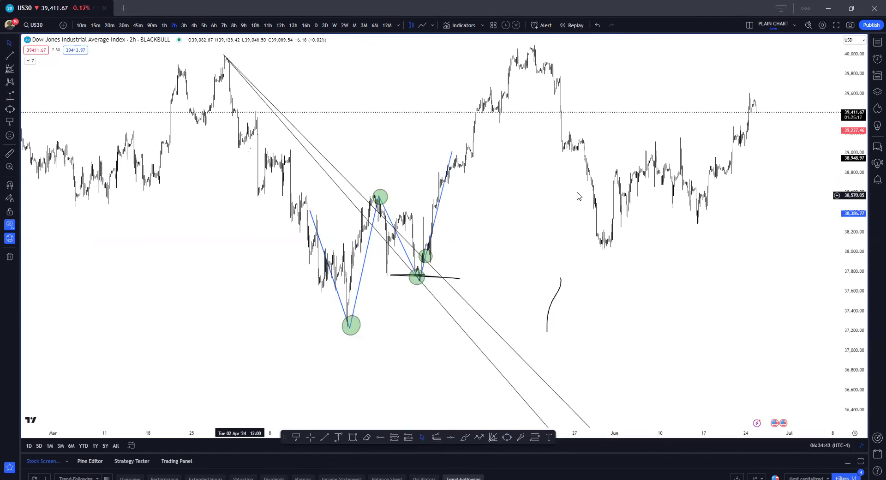
{"action": "left_click", "coordinate": [558, 295]}
{"action": "key", "text": "Delete"}
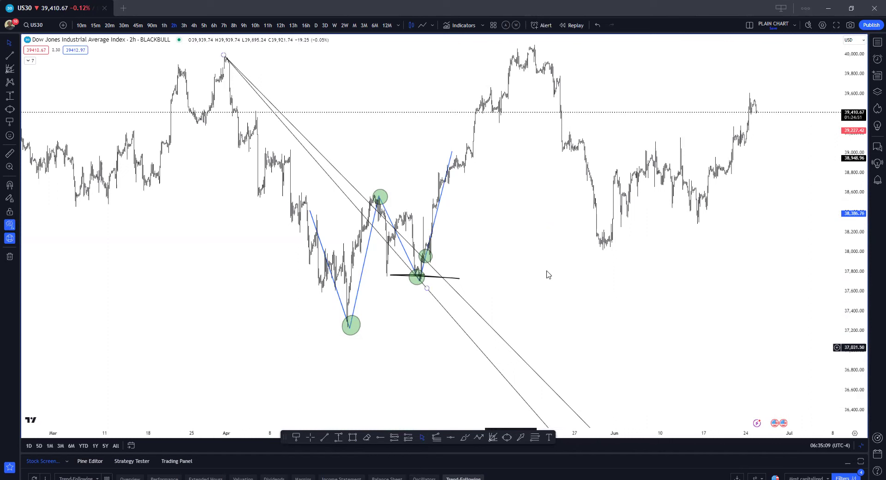
Step: Draw a Fibonacci extension through the W's first low, middle peak and second low, and circle where price crosses the lower blue level
{"action": "left_click_drag", "start_coordinate": [540, 278], "coordinate": [516, 308]}
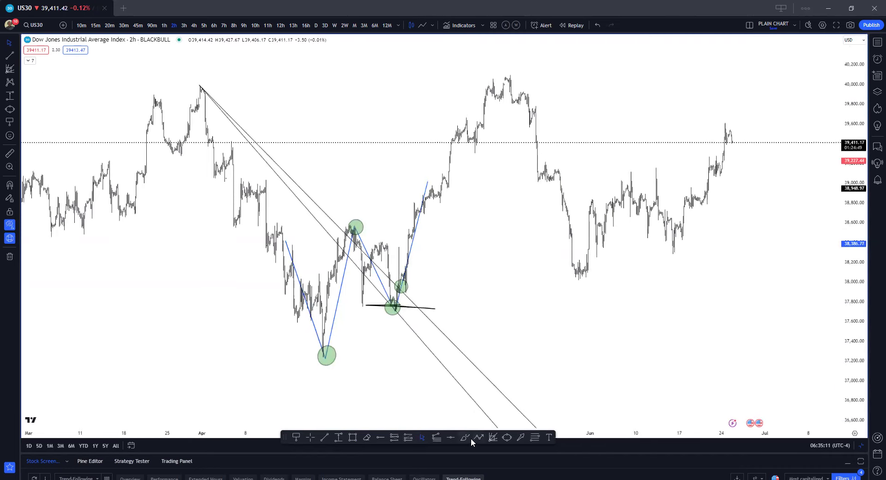
{"action": "left_click", "coordinate": [436, 437]}
{"action": "left_click", "coordinate": [326, 356]}
{"action": "left_click", "coordinate": [354, 227]}
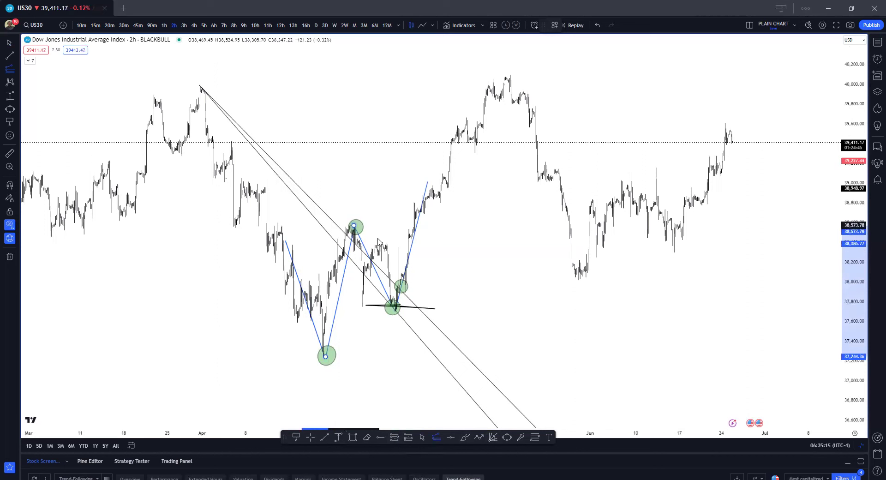
{"action": "left_click", "coordinate": [461, 312]}
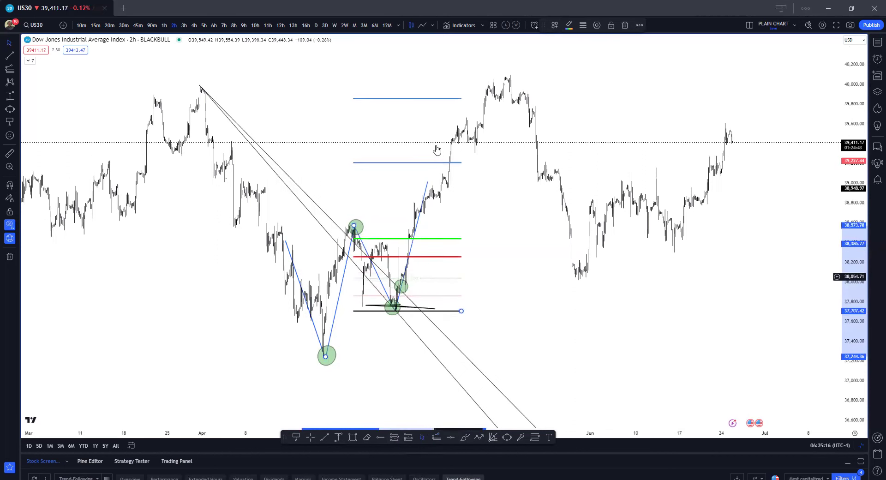
{"action": "left_click", "coordinate": [465, 437]}
{"action": "mouse_move", "coordinate": [450, 155]}
{"action": "left_mouse_down"}
{"action": "mouse_move", "coordinate": [447, 163]}
{"action": "mouse_move", "coordinate": [450, 153]}
{"action": "left_mouse_up"}
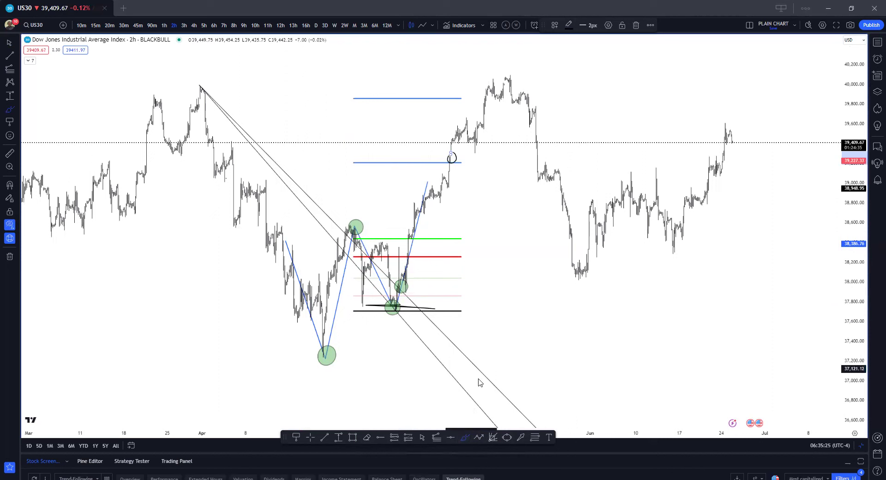
Step: Place a narrow long position at the fan breakout, with the stop at about 37,655 and the target on the lower blue level, about 39,212
{"action": "left_click", "coordinate": [408, 437]}
{"action": "left_click", "coordinate": [403, 285]}
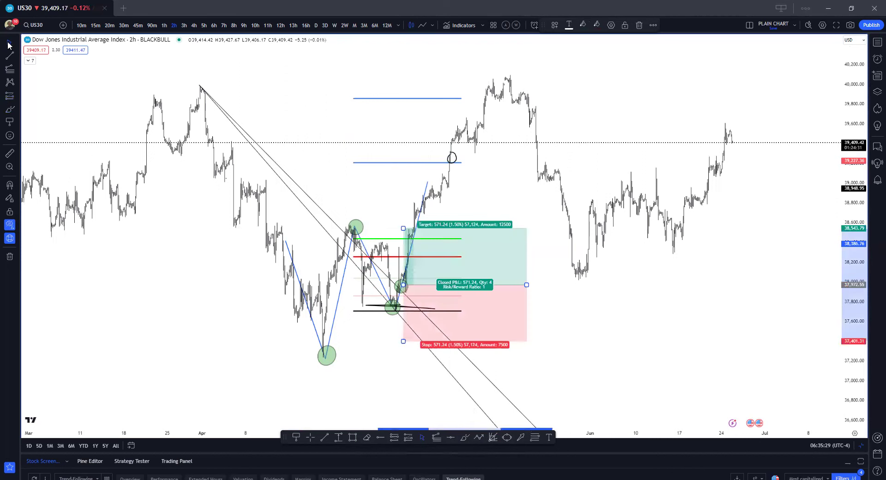
{"action": "left_click_drag", "start_coordinate": [403, 341], "coordinate": [403, 316]}
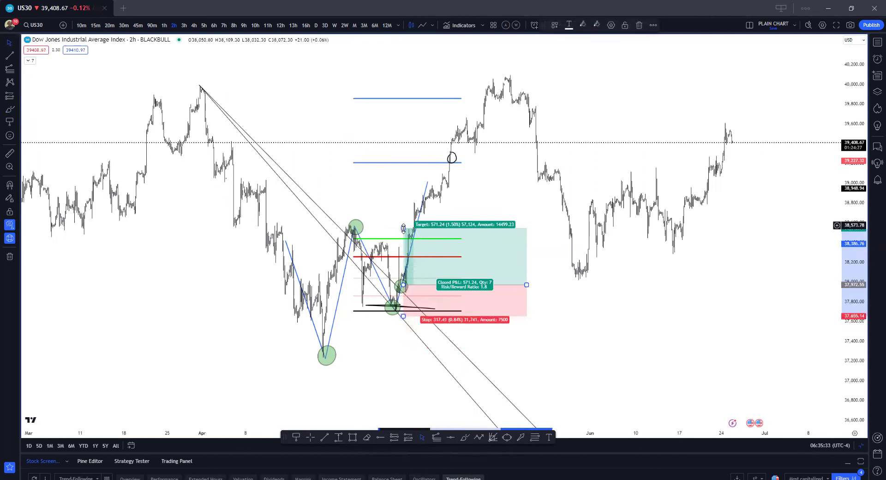
{"action": "left_click_drag", "start_coordinate": [406, 179], "coordinate": [403, 162]}
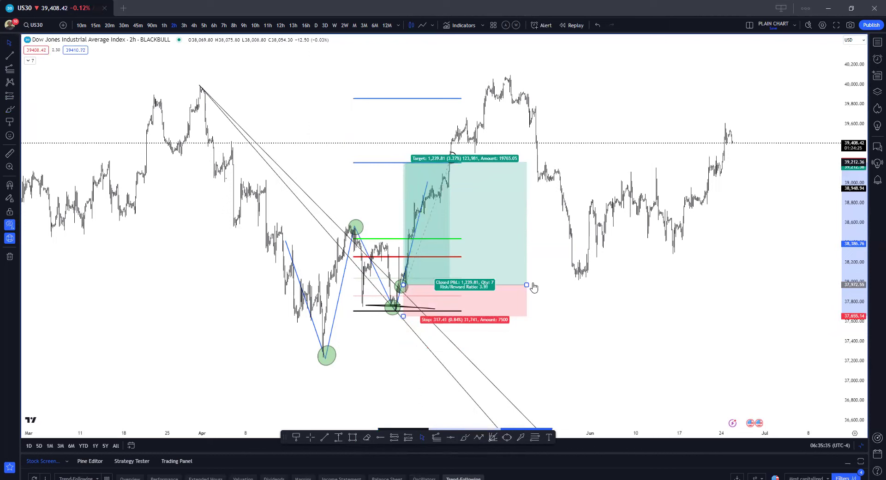
{"action": "left_click_drag", "start_coordinate": [527, 285], "coordinate": [438, 284]}
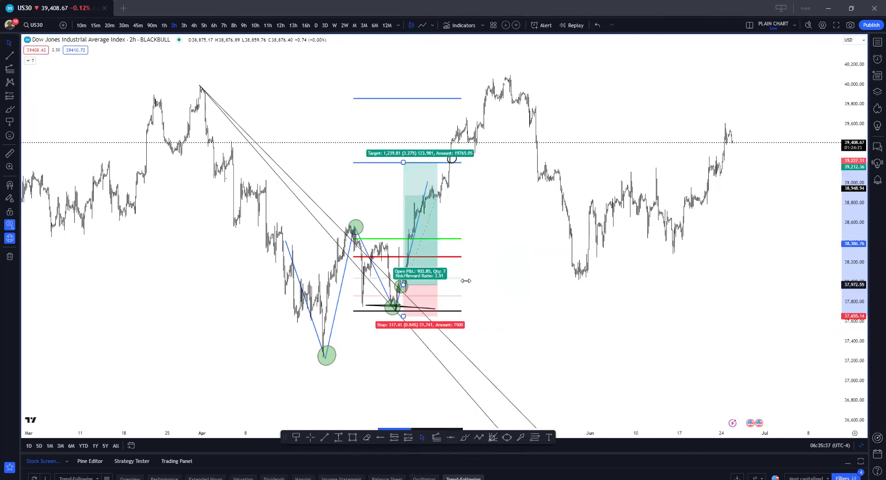
{"action": "left_click", "coordinate": [478, 281]}
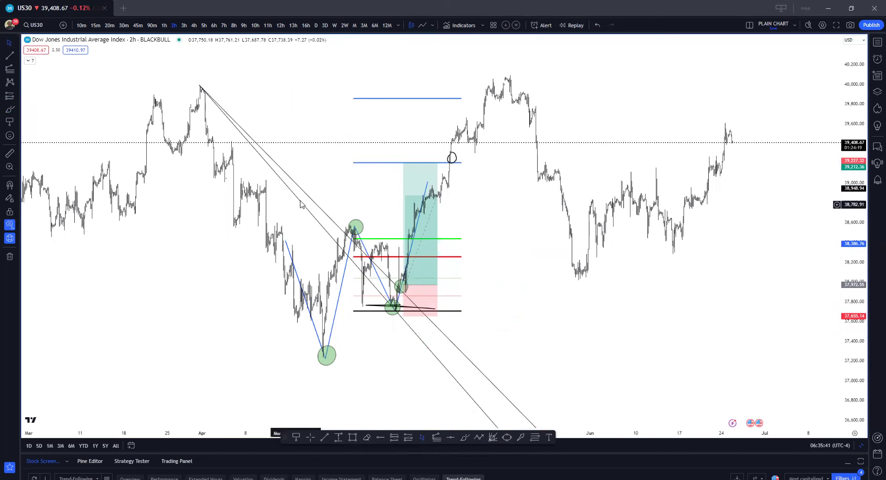
Step: Trace the W-shaped June price swing with the brush and mark its two lows with short horizontal strokes
{"action": "left_click_drag", "start_coordinate": [524, 237], "coordinate": [433, 248]}
{"action": "scroll", "coordinate": [433, 251], "scroll_direction": "right", "scroll_amount": 6}
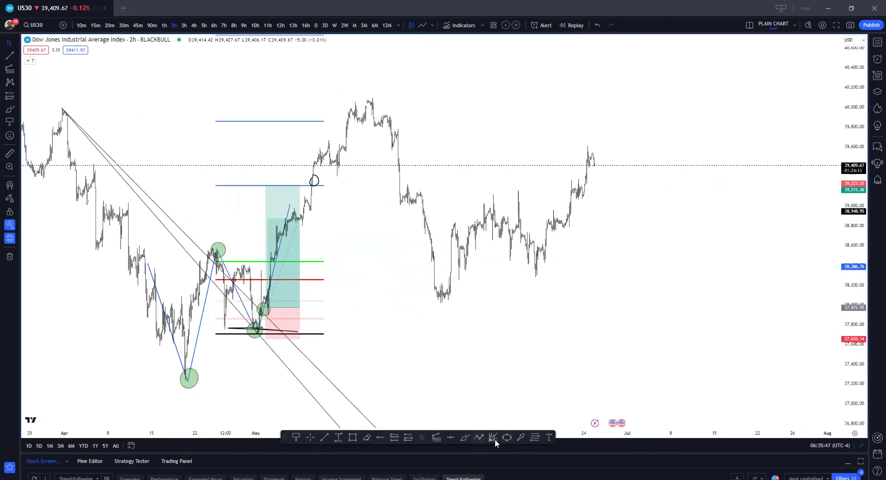
{"action": "left_click", "coordinate": [464, 442]}
{"action": "mouse_move", "coordinate": [442, 294]}
{"action": "left_mouse_down"}
{"action": "mouse_move", "coordinate": [486, 201]}
{"action": "mouse_move", "coordinate": [534, 276]}
{"action": "mouse_move", "coordinate": [560, 244]}
{"action": "mouse_move", "coordinate": [566, 208]}
{"action": "left_mouse_up"}
{"action": "left_click_drag", "start_coordinate": [527, 272], "coordinate": [560, 273]}
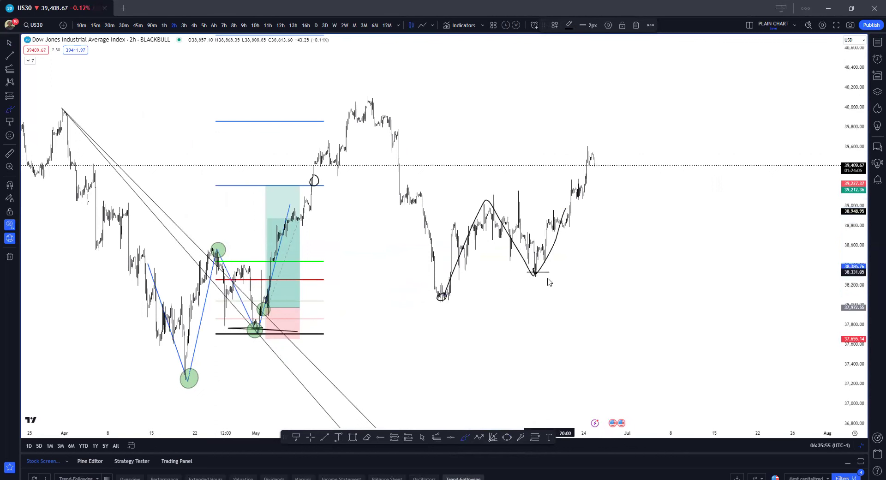
{"action": "left_click_drag", "start_coordinate": [429, 300], "coordinate": [439, 300]}
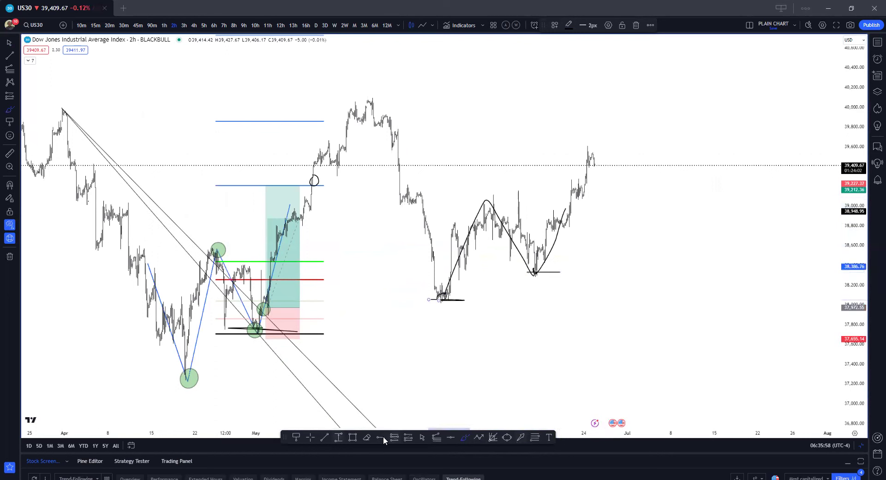
Step: Draw a Fibonacci speed resistance fan from the May peak to the June W's second low, and mark the fan breakout with a short stroke
{"action": "left_click", "coordinate": [493, 437]}
{"action": "left_click", "coordinate": [371, 98]}
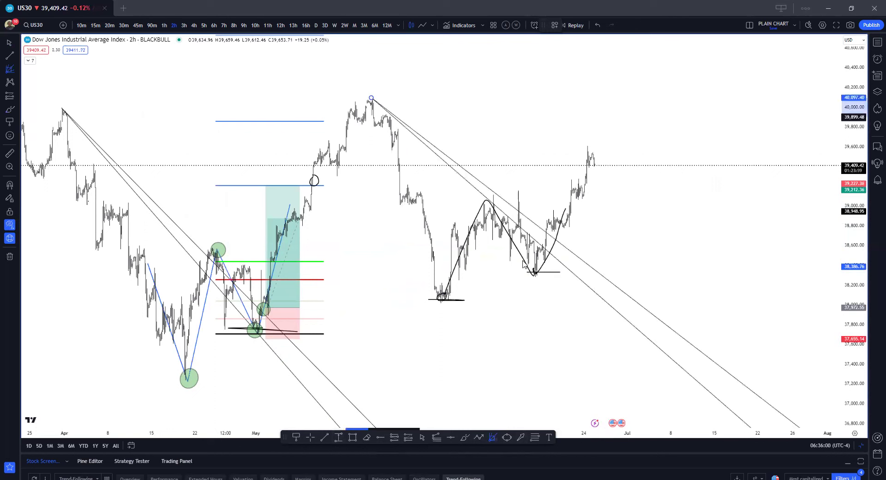
{"action": "left_click", "coordinate": [552, 334]}
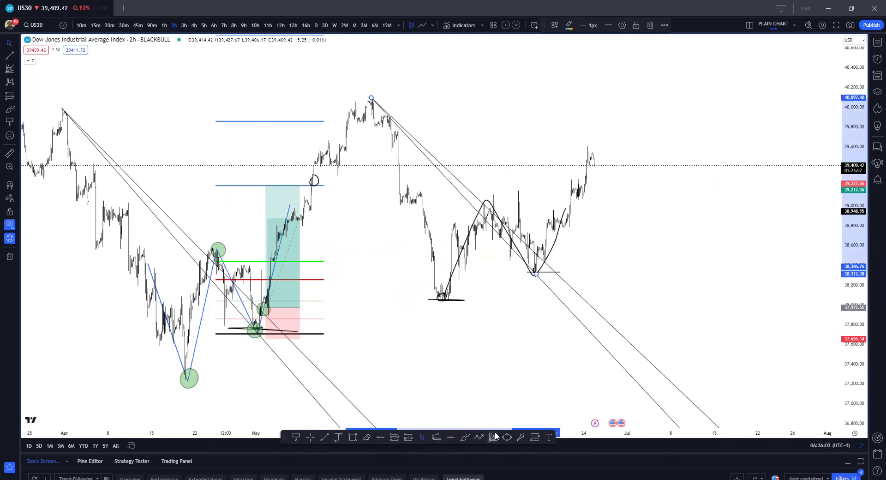
{"action": "left_click", "coordinate": [466, 437]}
{"action": "left_click_drag", "start_coordinate": [542, 261], "coordinate": [543, 260]}
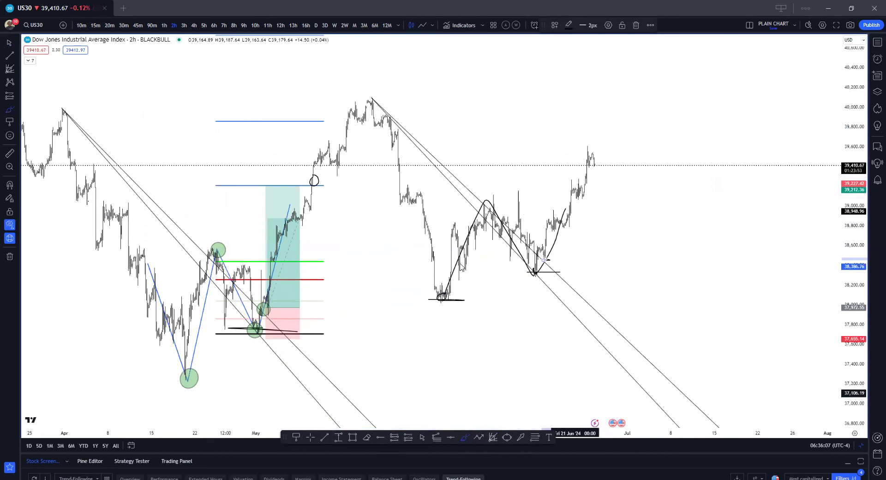
Step: Draw a Fibonacci extension from the June W's first low to the mid-June spike high and down to the second low's level
{"action": "key", "text": "alt+f"}
{"action": "left_click", "coordinate": [440, 302]}
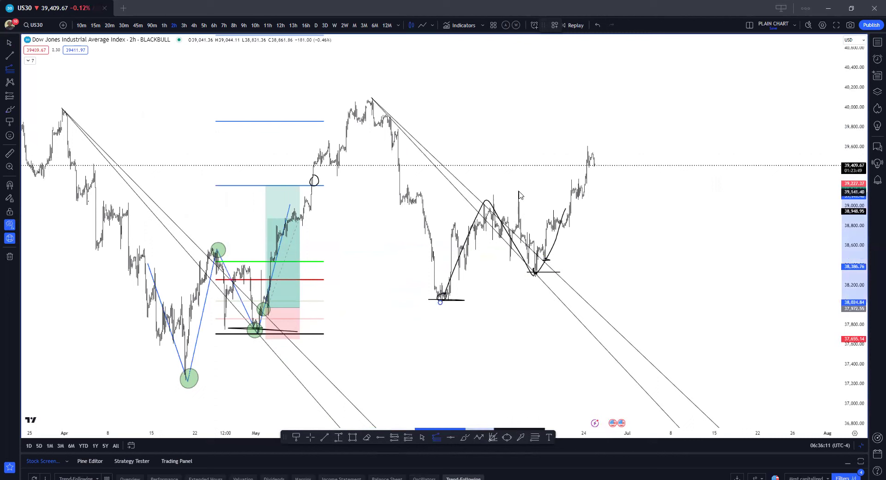
{"action": "left_click", "coordinate": [518, 190]}
{"action": "left_click", "coordinate": [575, 276]}
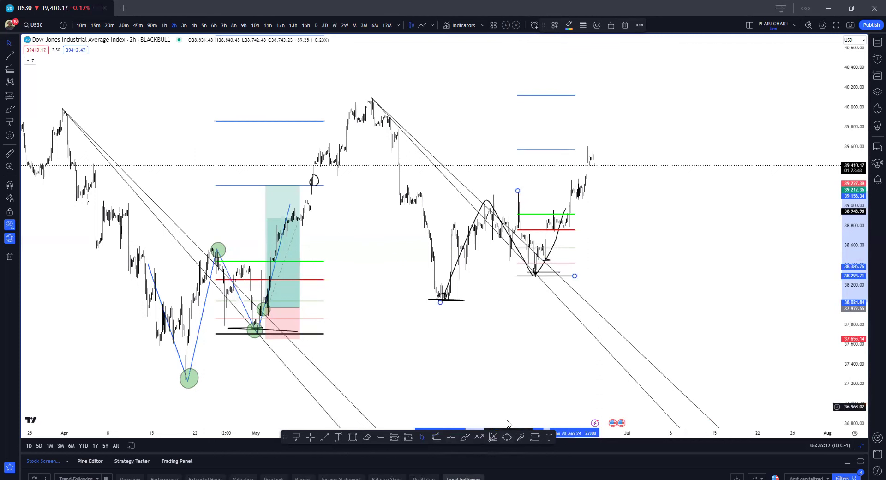
Step: Place a narrow long position at the June fan breakout, with the stop at about 38,230 and the target on the lower blue level, about 39,571
{"action": "left_click", "coordinate": [407, 439]}
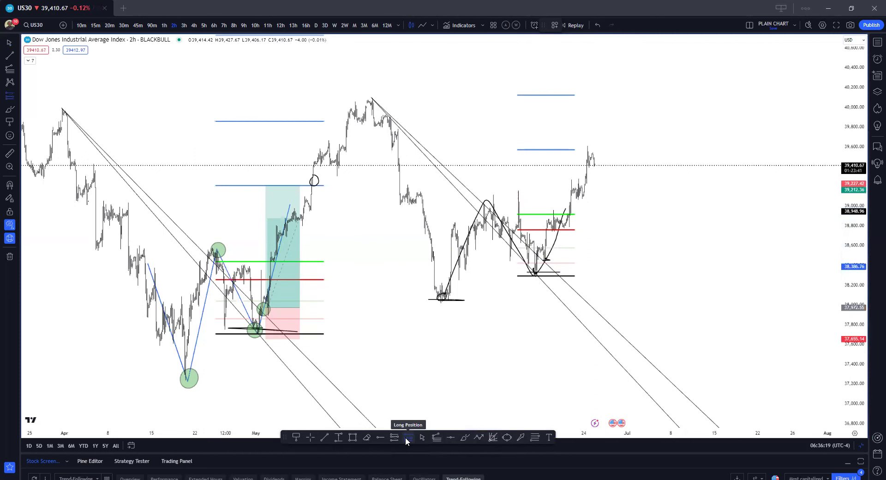
{"action": "left_click", "coordinate": [545, 260]}
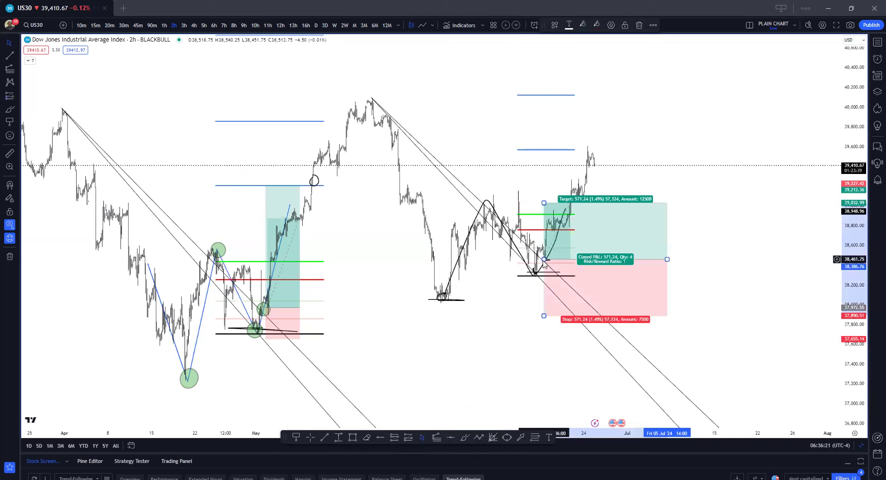
{"action": "left_click_drag", "start_coordinate": [544, 316], "coordinate": [544, 282]}
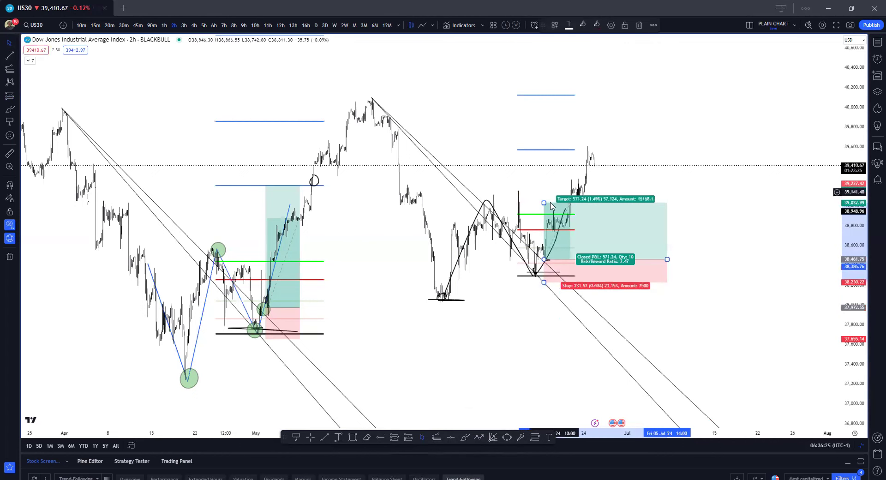
{"action": "left_click_drag", "start_coordinate": [545, 149], "coordinate": [544, 150]}
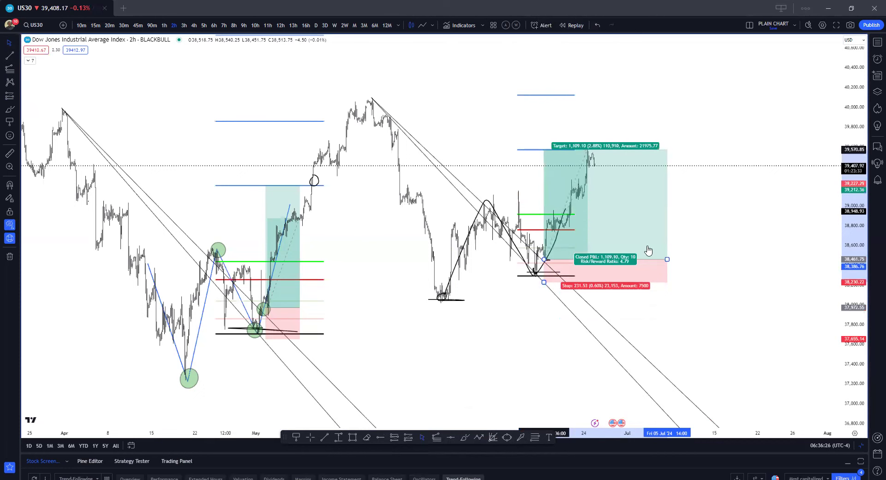
{"action": "left_click_drag", "start_coordinate": [667, 259], "coordinate": [580, 260]}
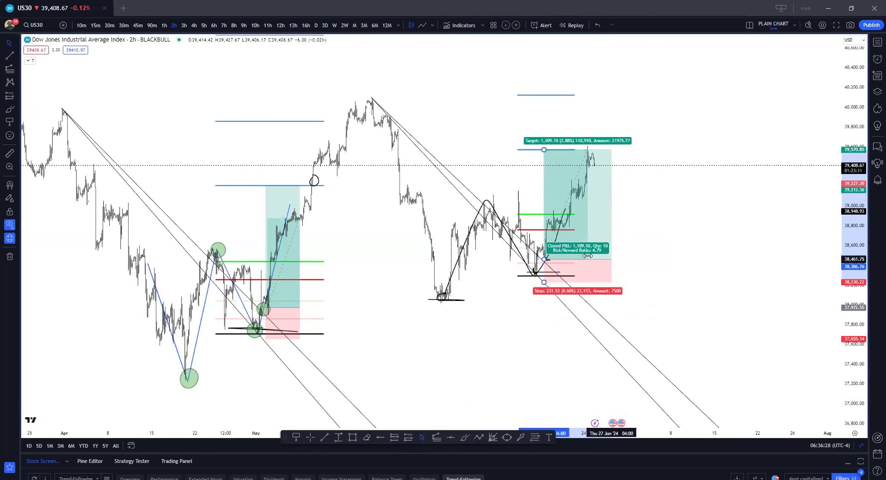
{"action": "left_click", "coordinate": [642, 239]}
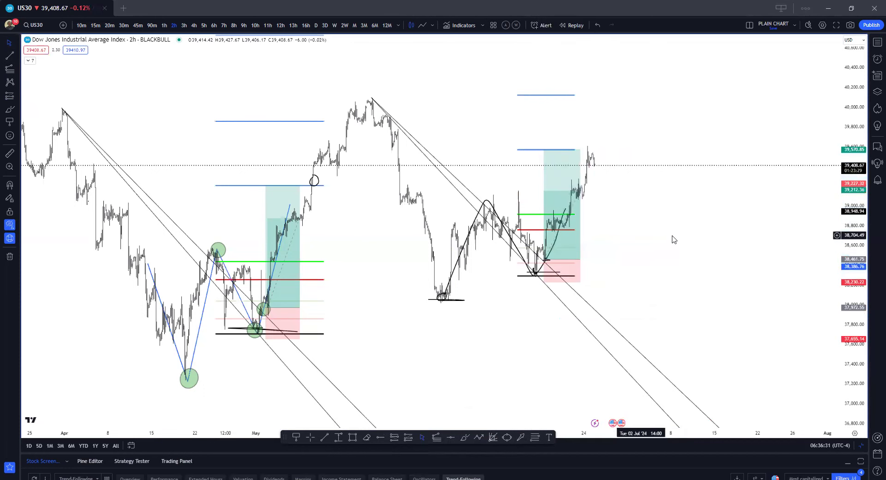
Step: Look back through the earlier US30 price history to the July to November 2023 swings for another setup
{"action": "left_click_drag", "start_coordinate": [693, 231], "coordinate": [665, 223]}
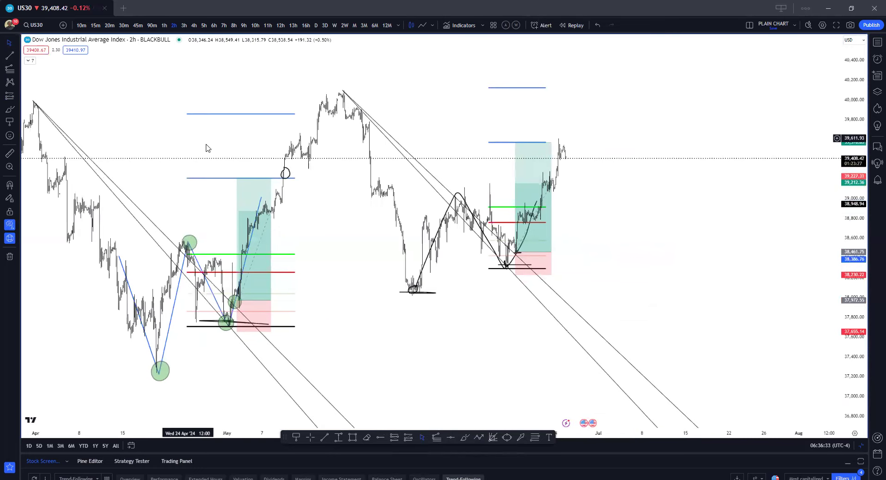
{"action": "left_click_drag", "start_coordinate": [208, 144], "coordinate": [660, 191]}
{"action": "left_click_drag", "start_coordinate": [403, 239], "coordinate": [492, 163]}
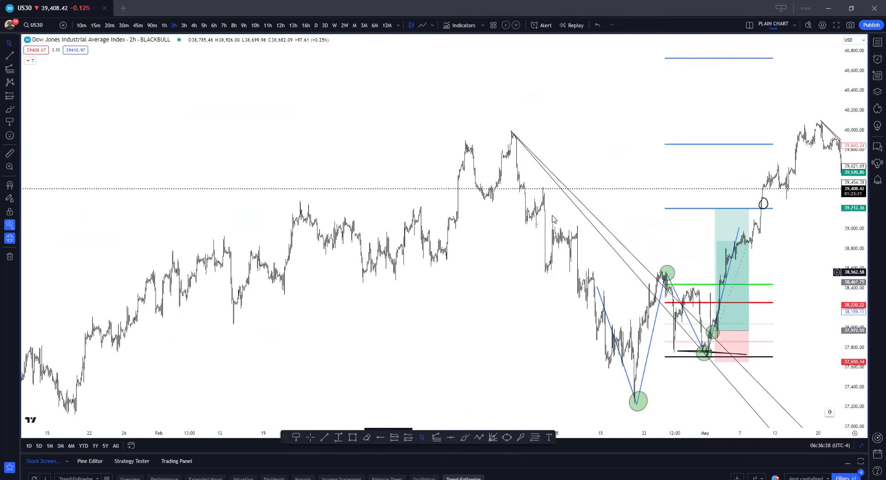
{"action": "left_click_drag", "start_coordinate": [388, 272], "coordinate": [529, 221]}
{"action": "left_click_drag", "start_coordinate": [338, 359], "coordinate": [372, 306]}
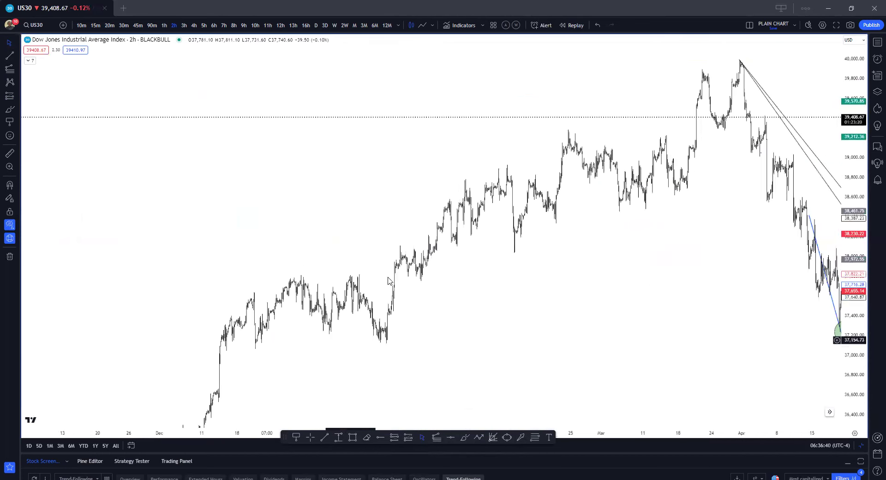
{"action": "left_click_drag", "start_coordinate": [388, 277], "coordinate": [454, 222]}
{"action": "left_click_drag", "start_coordinate": [393, 309], "coordinate": [534, 89]}
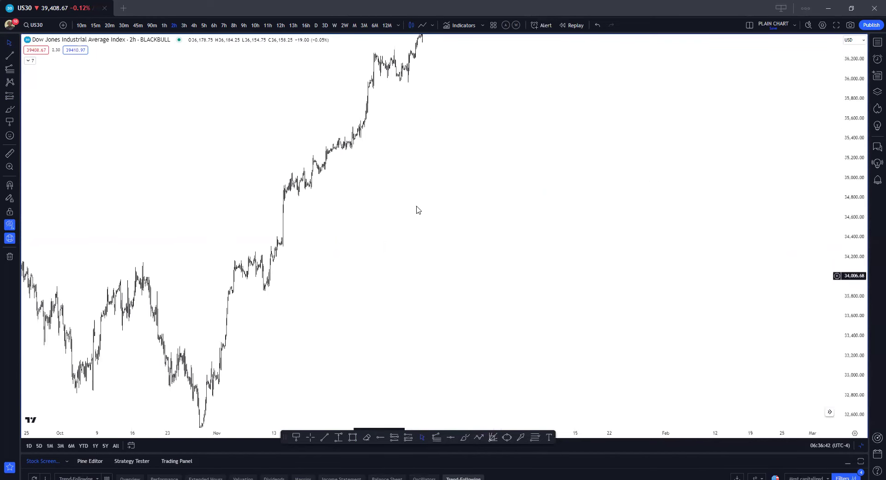
{"action": "left_click_drag", "start_coordinate": [417, 210], "coordinate": [439, 349]}
{"action": "left_click_drag", "start_coordinate": [342, 320], "coordinate": [436, 248]}
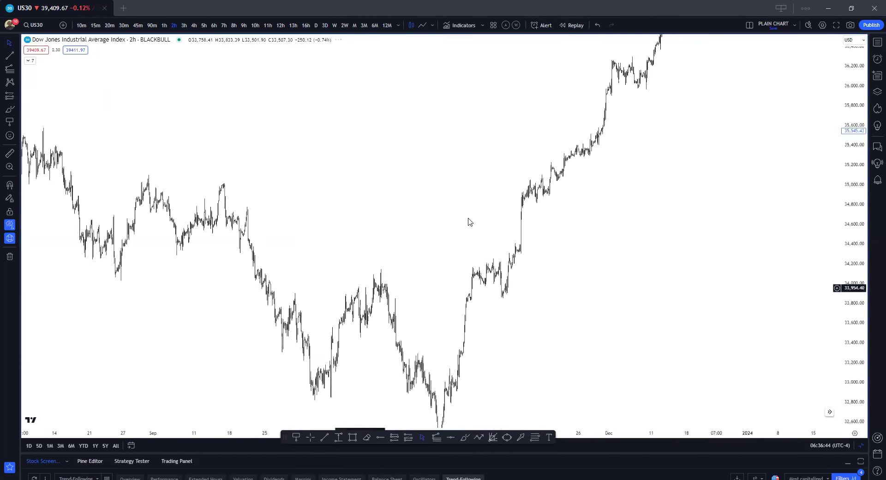
{"action": "left_click_drag", "start_coordinate": [340, 205], "coordinate": [463, 344]}
{"action": "left_click_drag", "start_coordinate": [399, 268], "coordinate": [439, 216]}
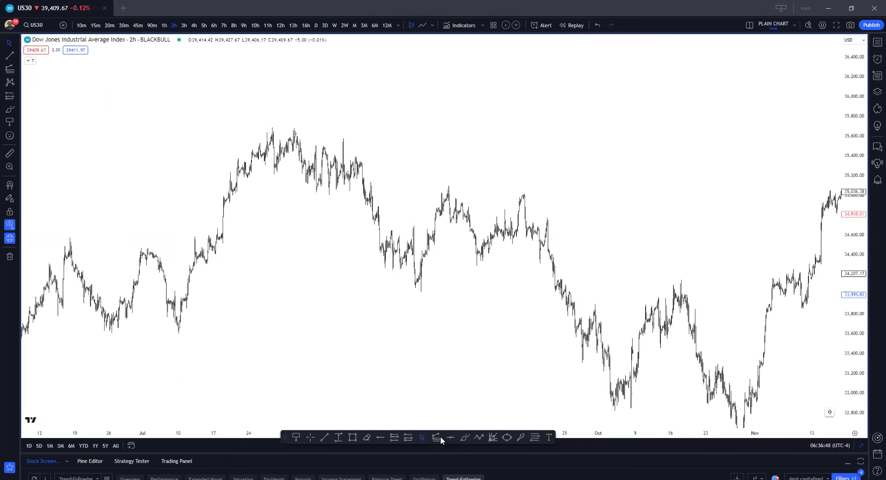
Step: Trace the V-shaped dip between the two highs around early August 2023 with the brush and mark both highs with short horizontal strokes
{"action": "key", "text": "alt+b"}
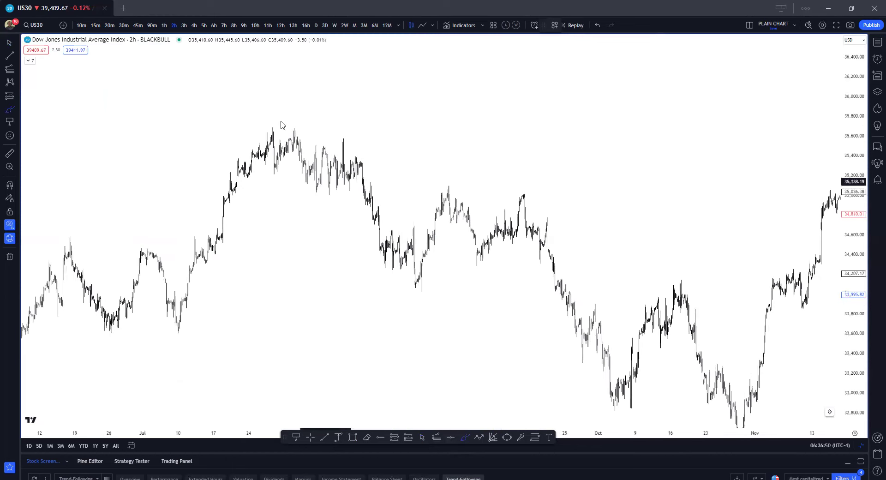
{"action": "left_click_drag", "start_coordinate": [284, 127], "coordinate": [309, 190]}
{"action": "left_click_drag", "start_coordinate": [348, 138], "coordinate": [366, 139]}
{"action": "left_click_drag", "start_coordinate": [258, 128], "coordinate": [299, 128]}
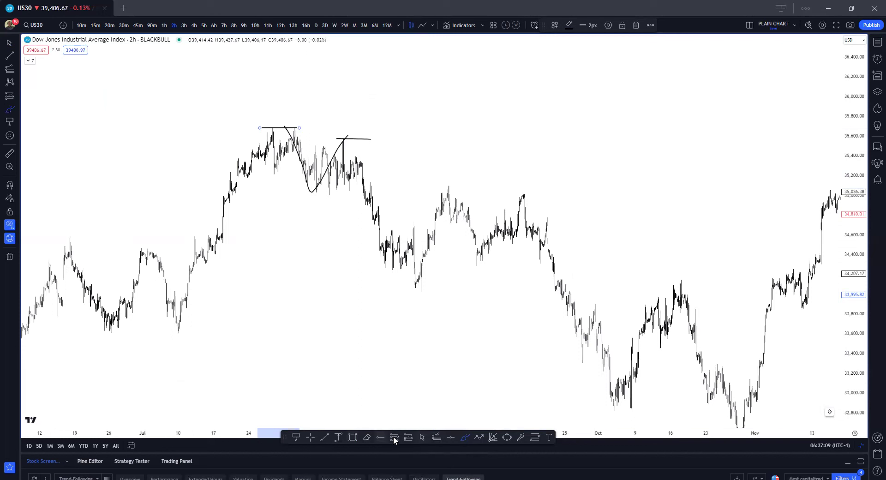
Step: Draw a speed resistance fan from the 10 July 2023 low to the second August high, and mark the downside breakout with a short stroke
{"action": "left_click", "coordinate": [492, 437]}
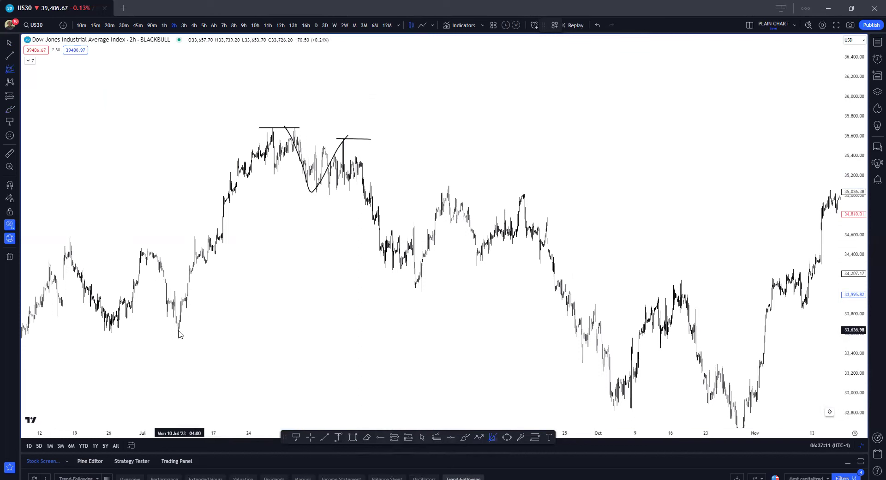
{"action": "left_click", "coordinate": [178, 332]}
{"action": "left_click", "coordinate": [338, 146]}
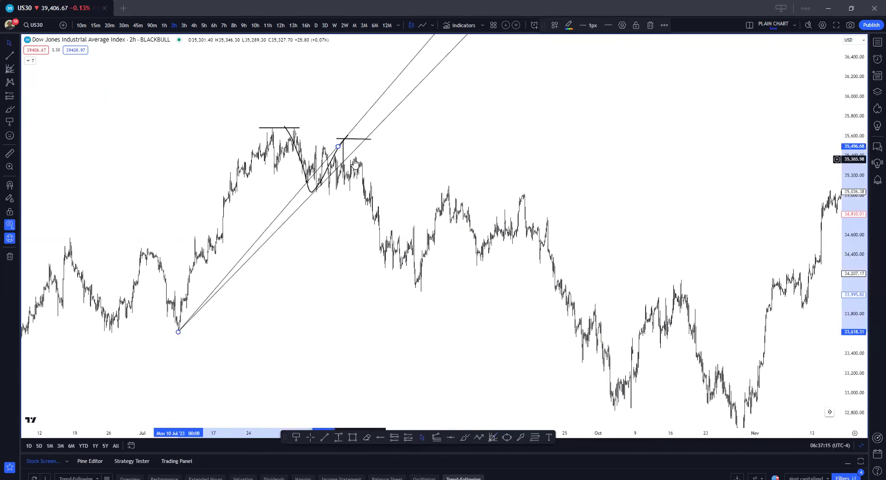
{"action": "left_click", "coordinate": [464, 437]}
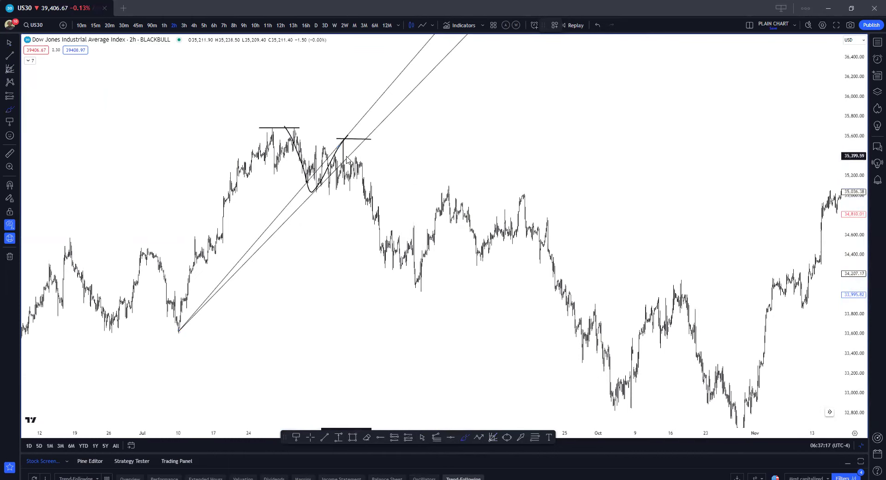
{"action": "left_click_drag", "start_coordinate": [348, 157], "coordinate": [366, 157]}
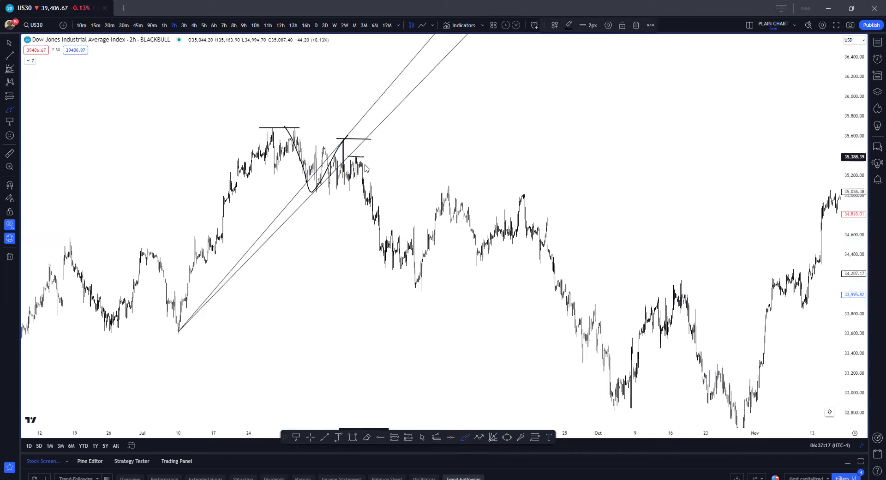
Step: Draw a Fibonacci extension through the first high, middle low and second high, and extend the first blue level to the falling price with a stroke
{"action": "left_click", "coordinate": [440, 436]}
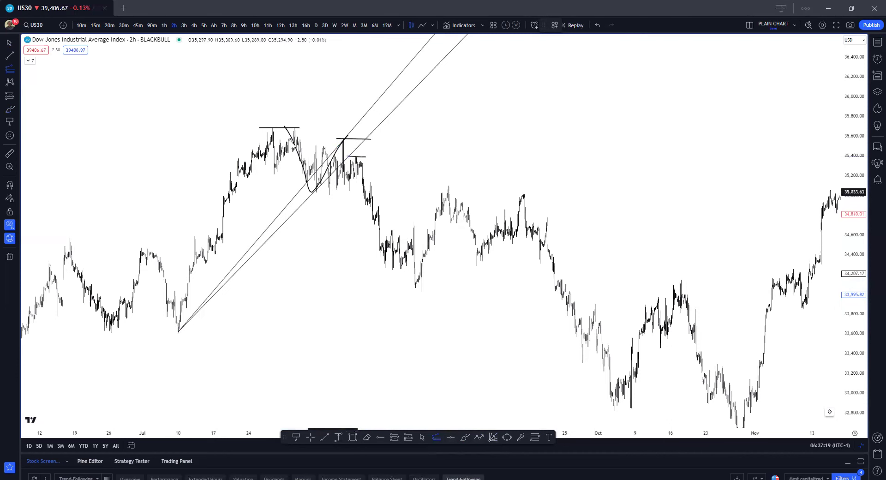
{"action": "left_click", "coordinate": [318, 191]}
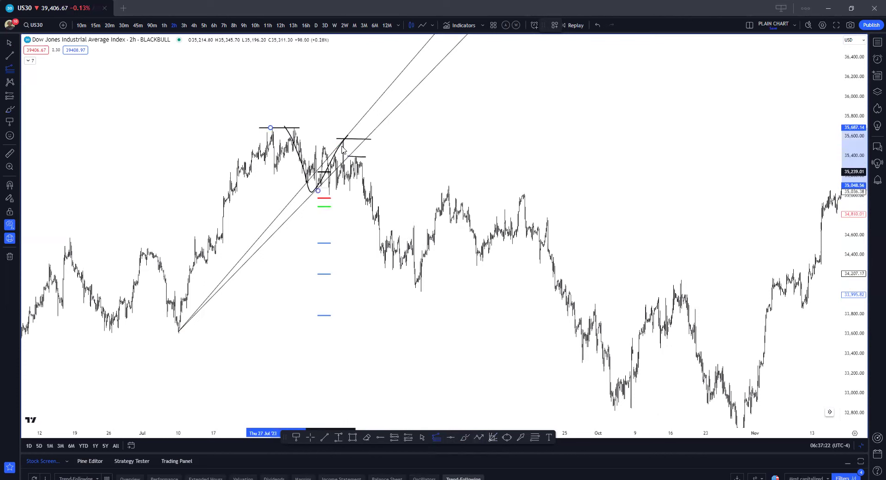
{"action": "left_click", "coordinate": [346, 140]}
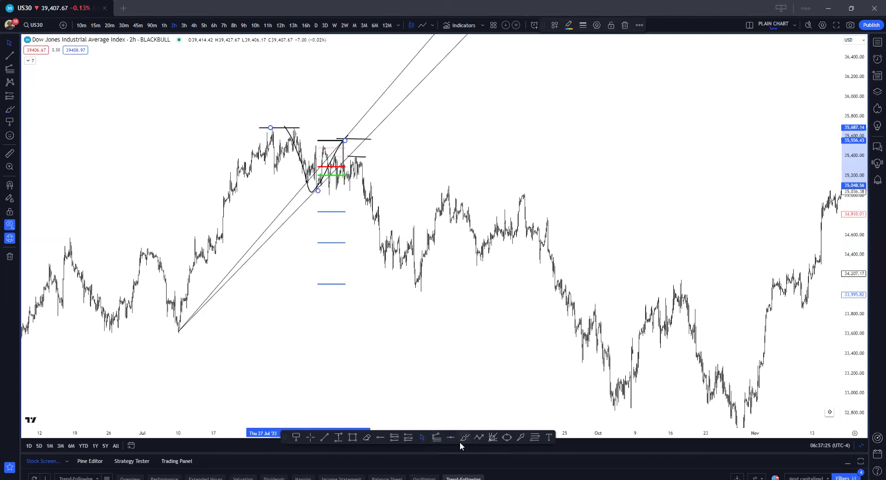
{"action": "left_click", "coordinate": [464, 437]}
{"action": "left_click_drag", "start_coordinate": [345, 211], "coordinate": [379, 212]}
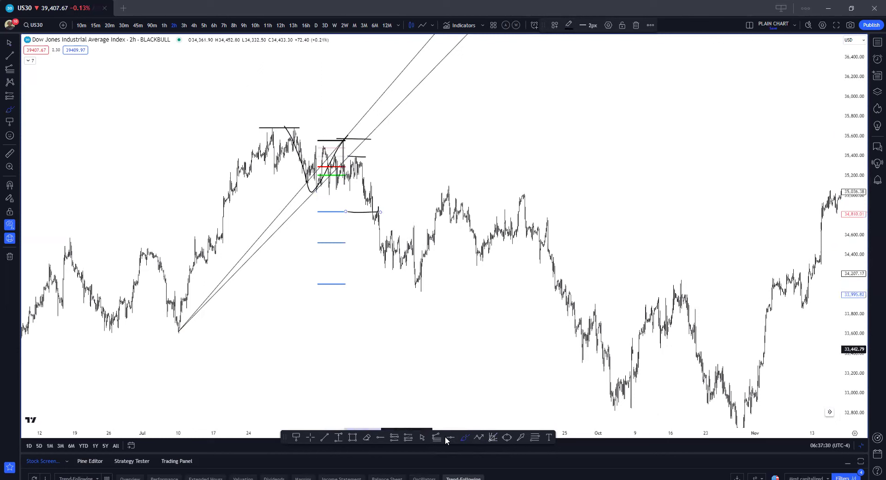
Step: Place a narrow short position at the August breakout mark, about 35,400, with the stop at about 35,616 and the target at about 34,821
{"action": "left_click", "coordinate": [394, 437]}
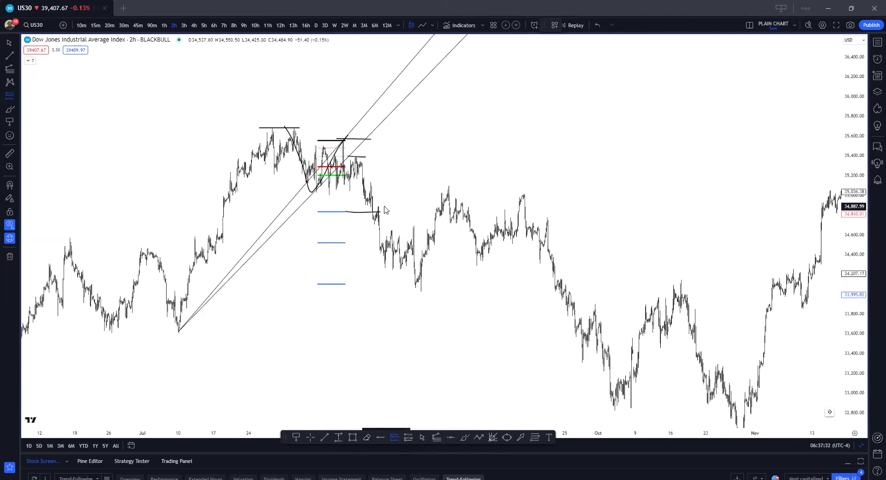
{"action": "left_click", "coordinate": [357, 156]}
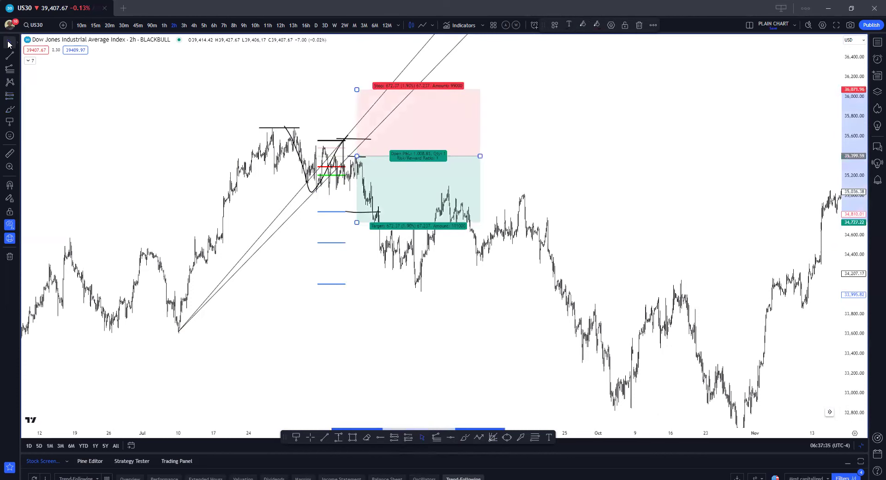
{"action": "left_click_drag", "start_coordinate": [357, 90], "coordinate": [355, 134]}
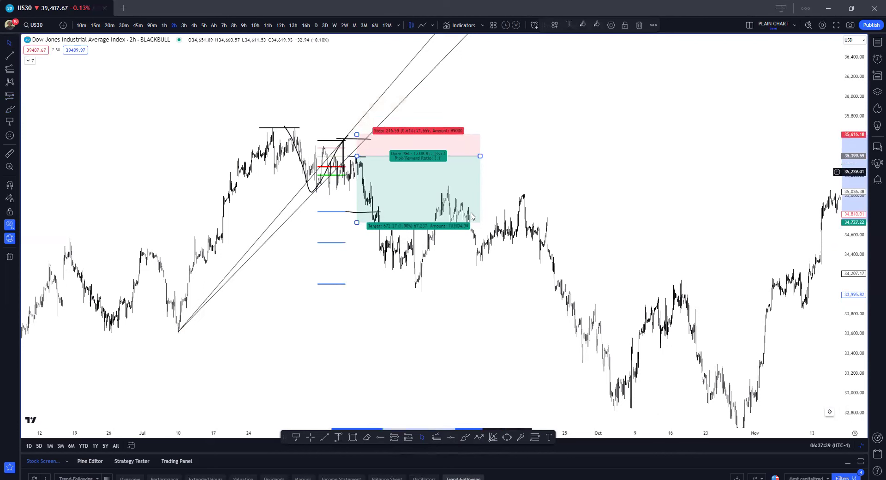
{"action": "left_click_drag", "start_coordinate": [357, 222], "coordinate": [356, 213]}
{"action": "left_click_drag", "start_coordinate": [480, 156], "coordinate": [377, 156]}
{"action": "left_click", "coordinate": [488, 182]}
Step: Mark the next two lower highs, before the autumn 2023 decline, with short horizontal strokes and trace the V-shaped dip between them
{"action": "left_click_drag", "start_coordinate": [593, 197], "coordinate": [441, 200]}
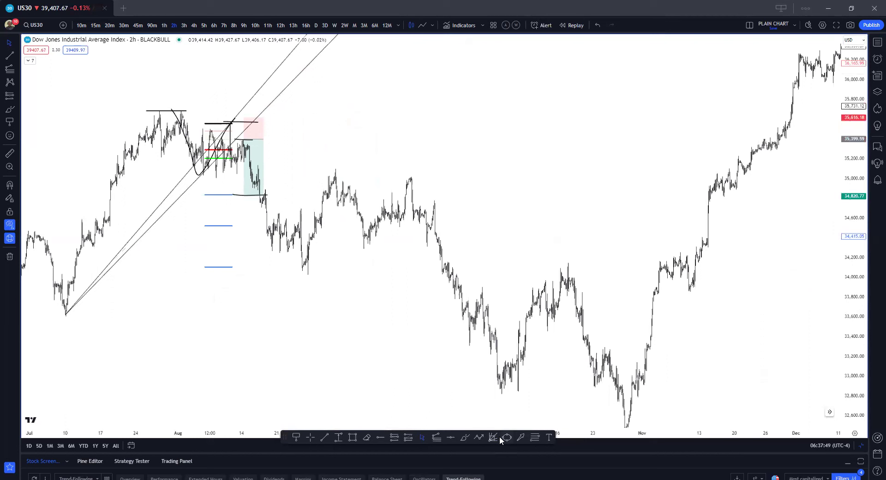
{"action": "left_click", "coordinate": [465, 437]}
{"action": "left_click_drag", "start_coordinate": [370, 171], "coordinate": [334, 171]}
{"action": "left_click_drag", "start_coordinate": [403, 177], "coordinate": [424, 178]}
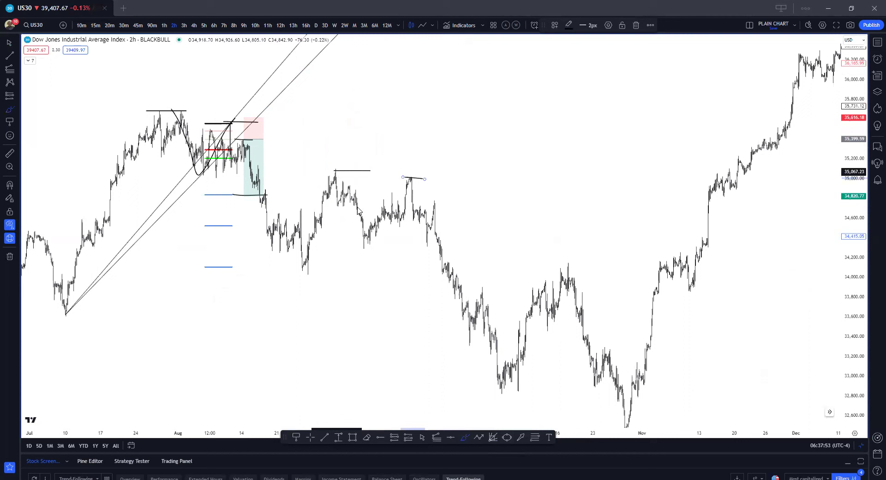
{"action": "left_click_drag", "start_coordinate": [337, 173], "coordinate": [408, 177]}
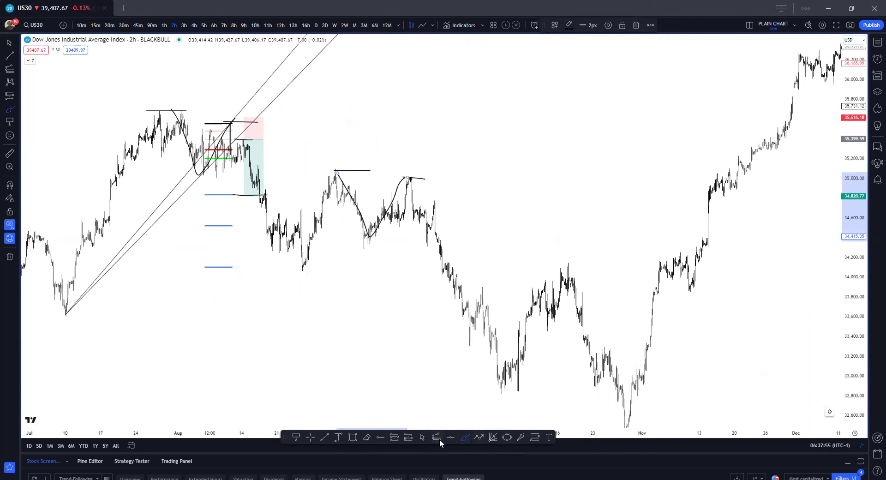
Step: Draw a speed resistance fan from the swing low at about 34,037 to the second of the two newly marked highs
{"action": "left_click", "coordinate": [492, 439]}
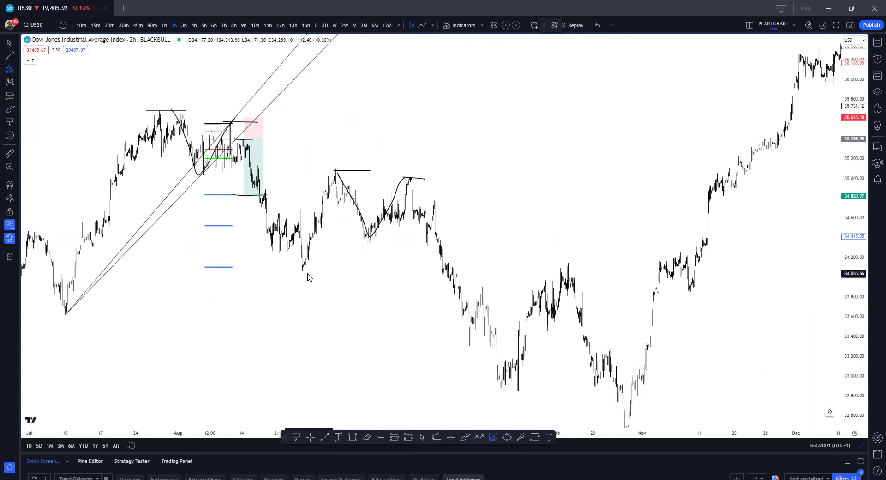
{"action": "left_click", "coordinate": [414, 177]}
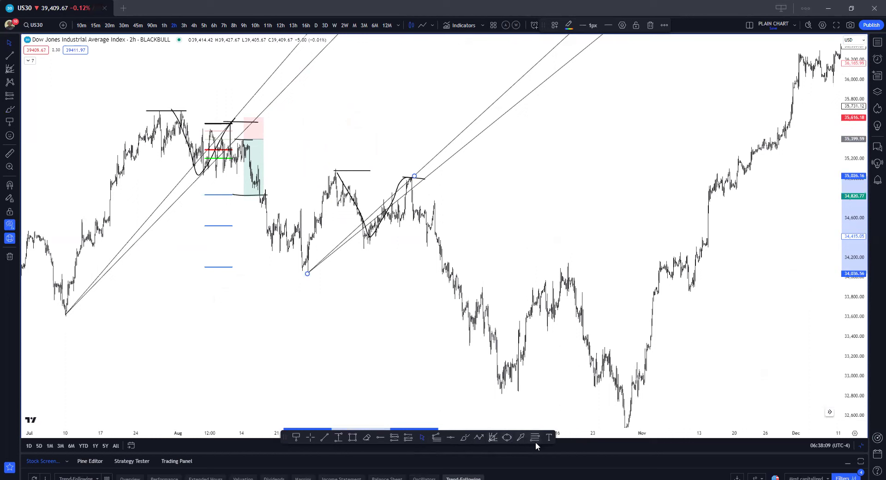
Step: Draw a Fibonacci extension on the second M swing from its first high at about 35,105 through the low at 34,302 to the second high at 34,996
{"action": "left_click", "coordinate": [437, 438]}
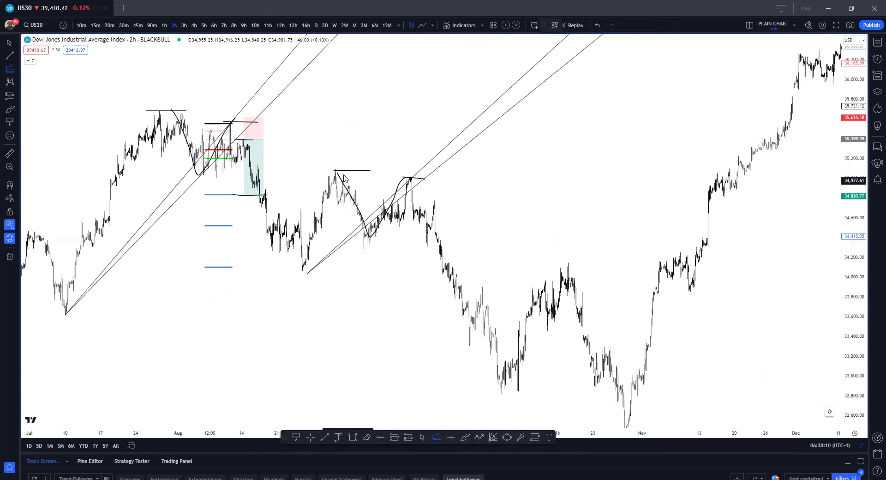
{"action": "left_click", "coordinate": [335, 169]}
{"action": "left_click", "coordinate": [363, 247]}
{"action": "left_click", "coordinate": [466, 178]}
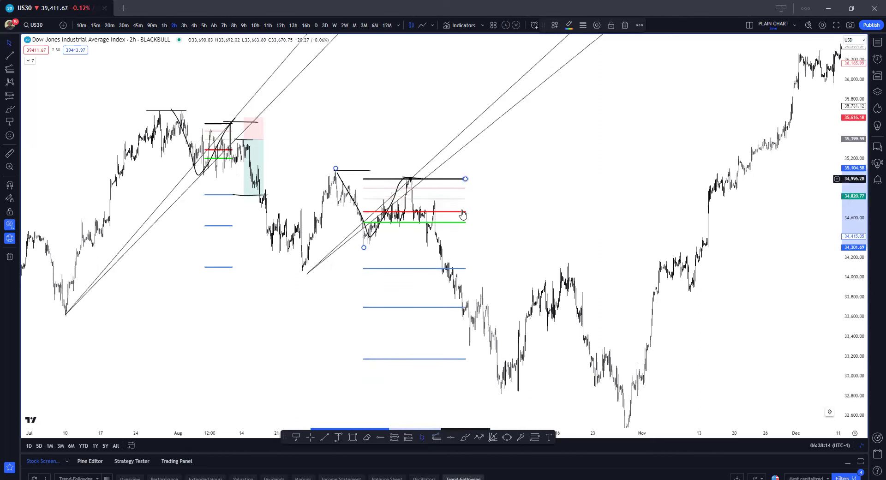
Step: Place a narrow short position beside the second high, entry about 34,895, stop about 35,045 and target at the first blue level, about 34,090
{"action": "left_click", "coordinate": [395, 437]}
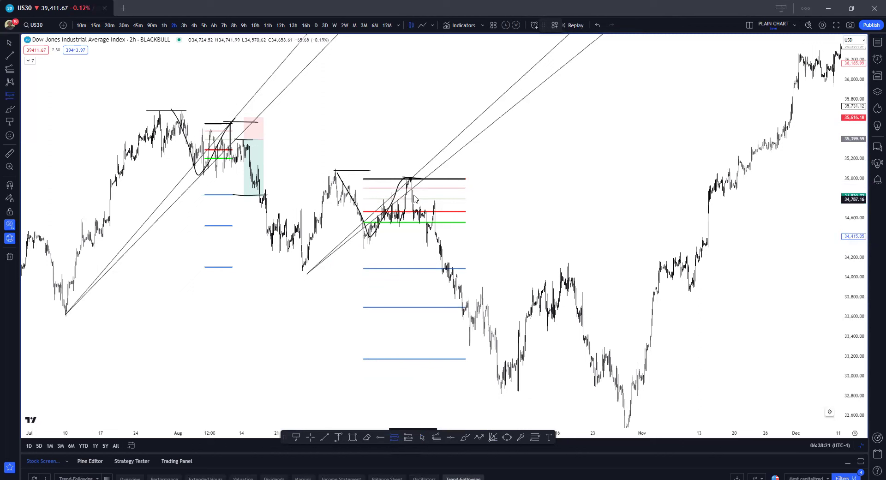
{"action": "left_click", "coordinate": [414, 189]}
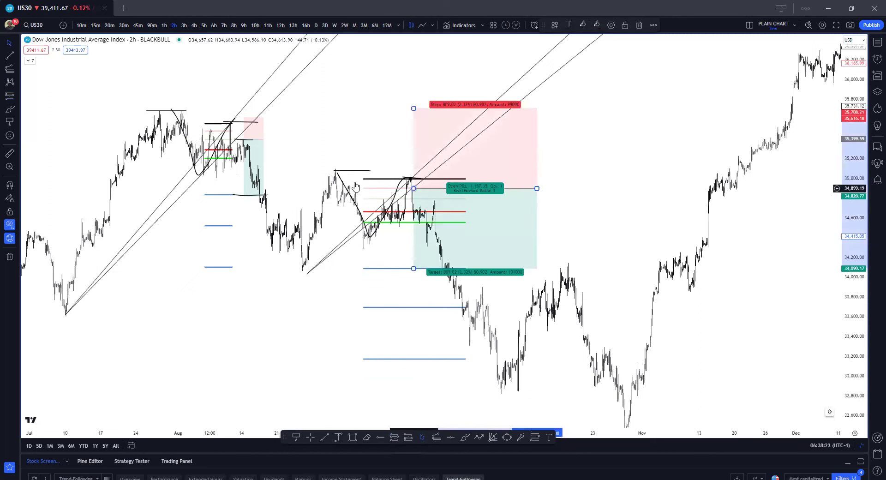
{"action": "left_click_drag", "start_coordinate": [414, 108], "coordinate": [409, 179]}
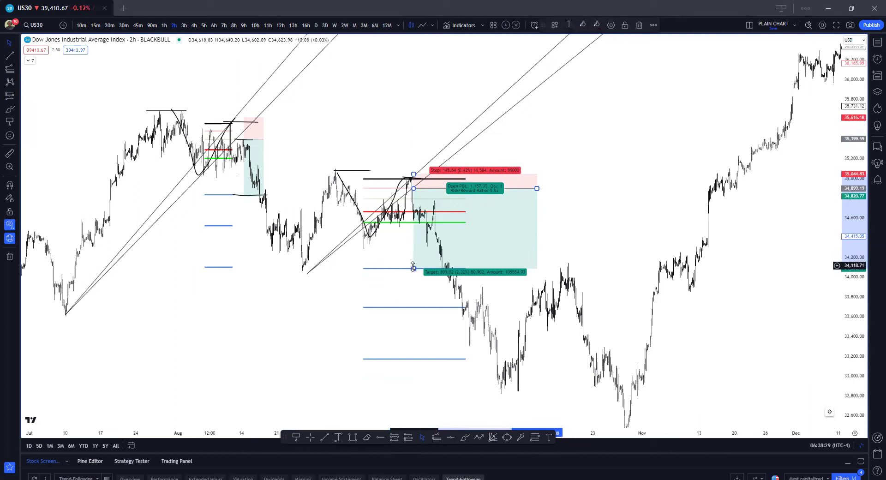
{"action": "left_click_drag", "start_coordinate": [537, 185], "coordinate": [439, 184]}
{"action": "left_click", "coordinate": [500, 192]}
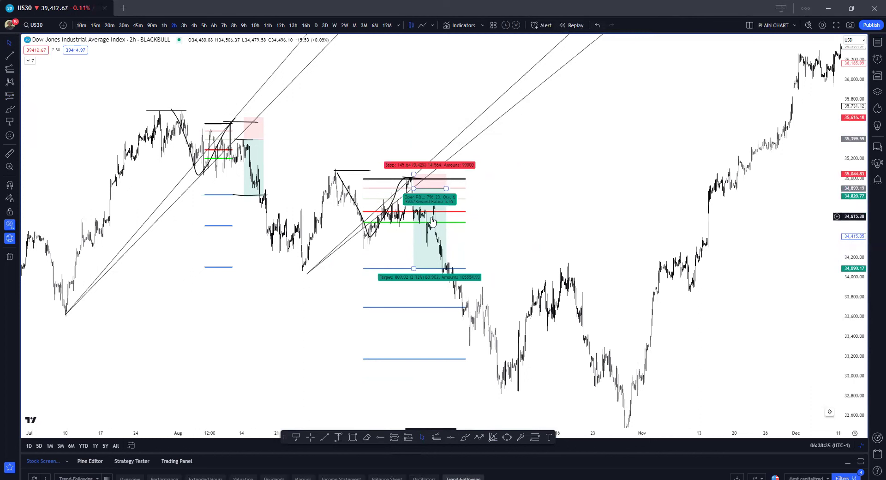
{"action": "mouse_move", "coordinate": [413, 188]}
{"action": "left_mouse_down"}
{"action": "mouse_move", "coordinate": [412, 202]}
{"action": "mouse_move", "coordinate": [415, 192]}
{"action": "left_mouse_up"}
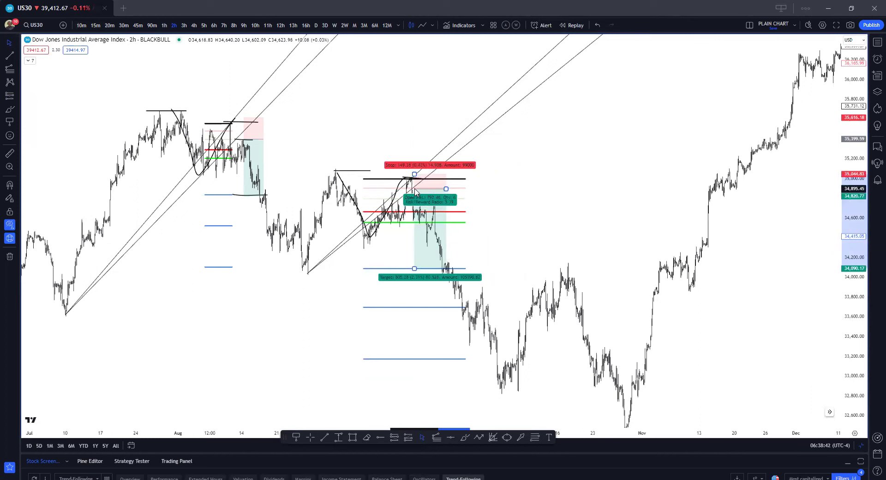
{"action": "left_click", "coordinate": [535, 213]}
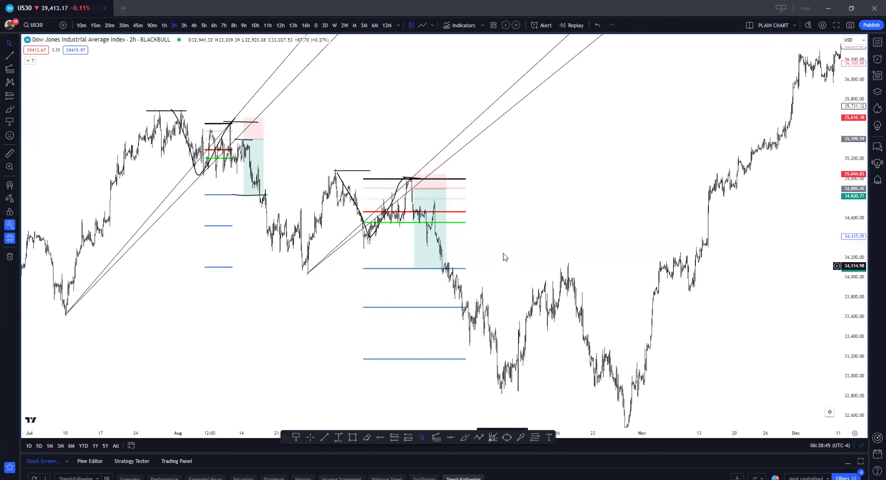
Step: Review the US30 chart forward to the latest price and switch the chart to US500
{"action": "left_click_drag", "start_coordinate": [602, 224], "coordinate": [664, 312]}
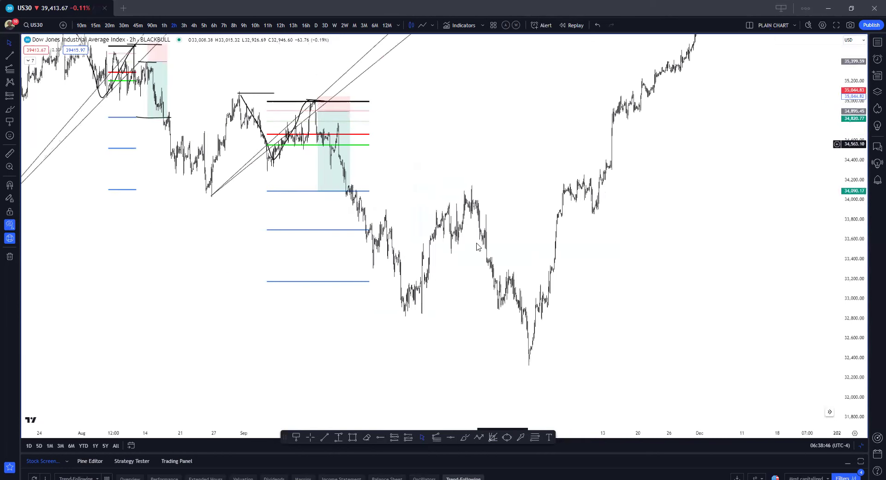
{"action": "left_click_drag", "start_coordinate": [754, 256], "coordinate": [706, 216]}
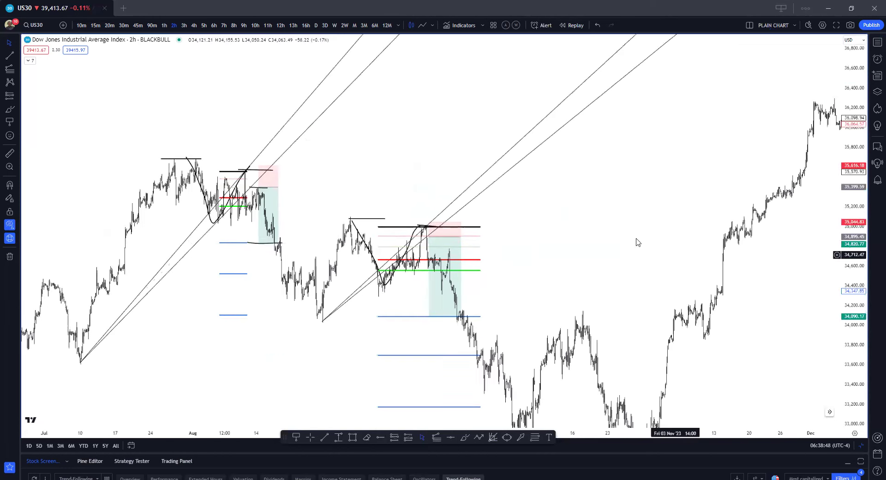
{"action": "scroll", "coordinate": [681, 202], "scroll_direction": "right", "scroll_amount": 8}
{"action": "scroll", "coordinate": [492, 314], "scroll_direction": "right", "scroll_amount": 7}
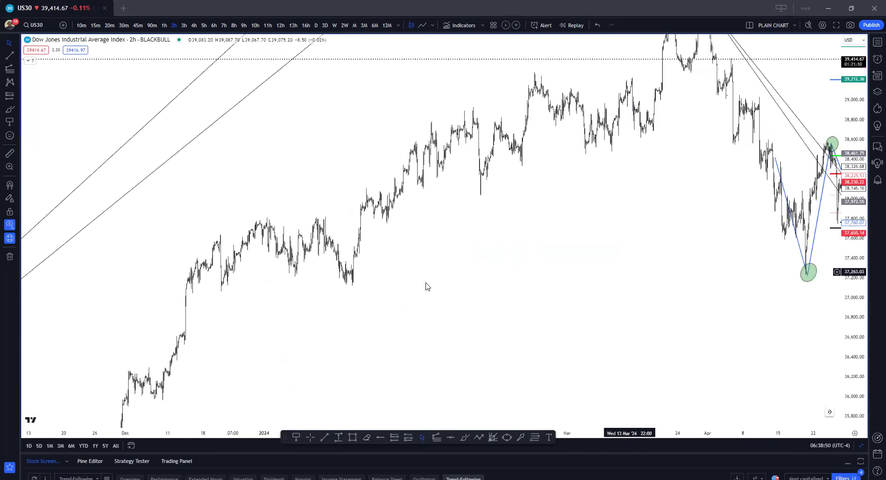
{"action": "scroll", "coordinate": [427, 286], "scroll_direction": "right", "scroll_amount": 6}
{"action": "scroll", "coordinate": [433, 253], "scroll_direction": "right", "scroll_amount": 8}
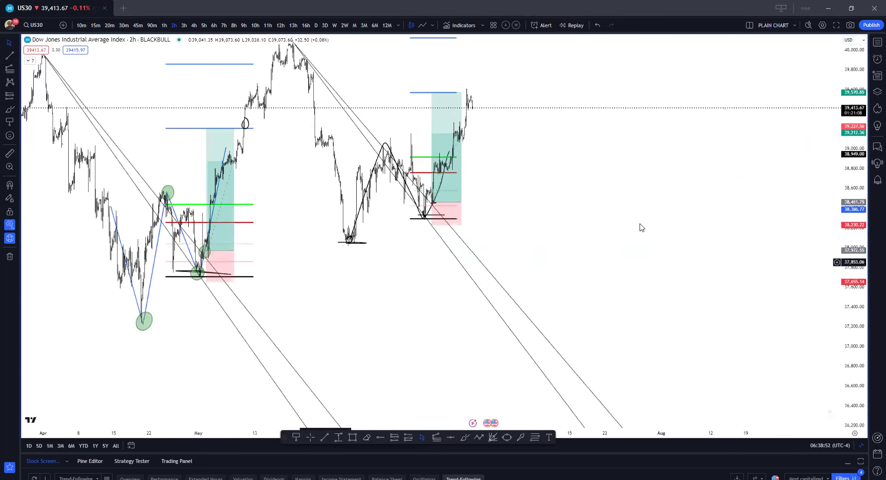
{"action": "scroll", "coordinate": [641, 226], "scroll_direction": "left", "scroll_amount": 2}
{"action": "key", "text": "Down"}
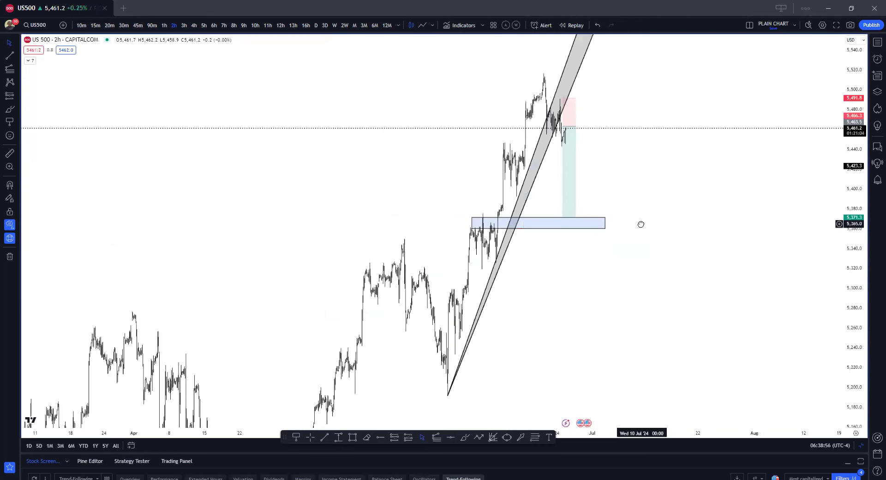
Step: Examine the US500 two-hour chart from the current short position back through the early 2024 rally for swing setups
{"action": "scroll", "coordinate": [642, 224], "scroll_direction": "up", "scroll_amount": 2}
{"action": "scroll", "coordinate": [711, 237], "scroll_direction": "up", "scroll_amount": 2}
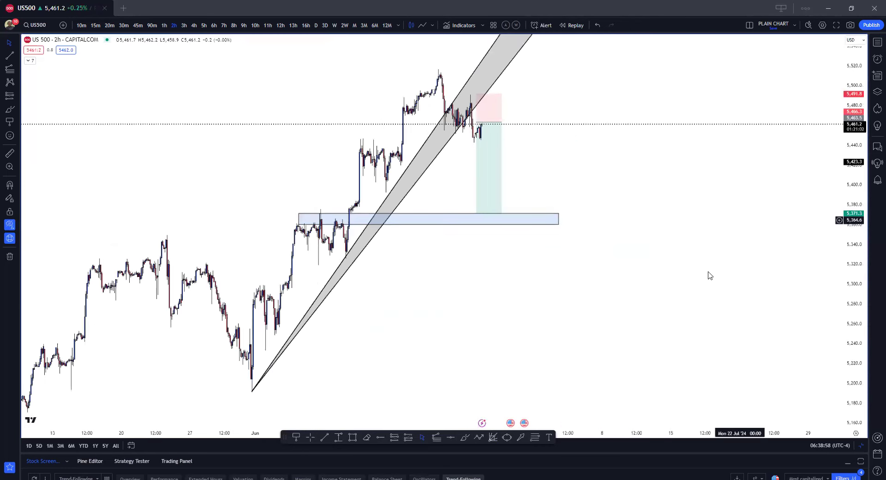
{"action": "scroll", "coordinate": [760, 228], "scroll_direction": "down", "scroll_amount": 1}
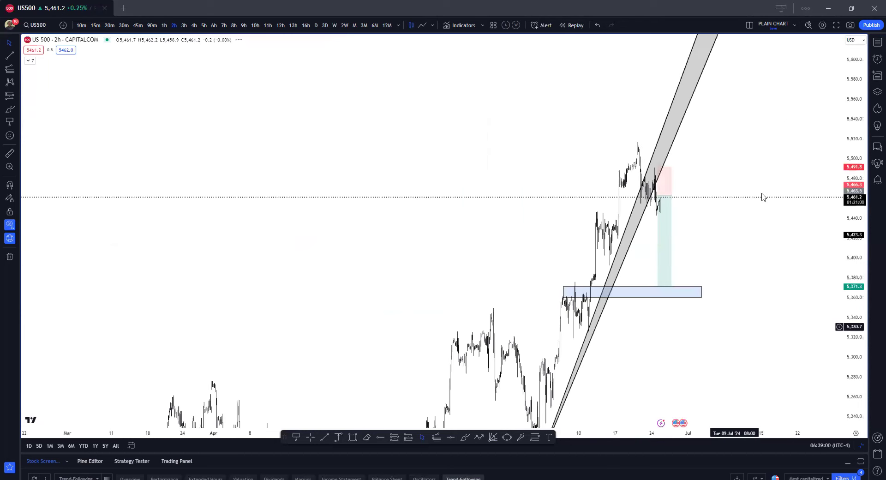
{"action": "left_click_drag", "start_coordinate": [734, 327], "coordinate": [692, 192]}
{"action": "scroll", "coordinate": [727, 344], "scroll_direction": "down", "scroll_amount": 2}
{"action": "left_click_drag", "start_coordinate": [725, 357], "coordinate": [716, 309]}
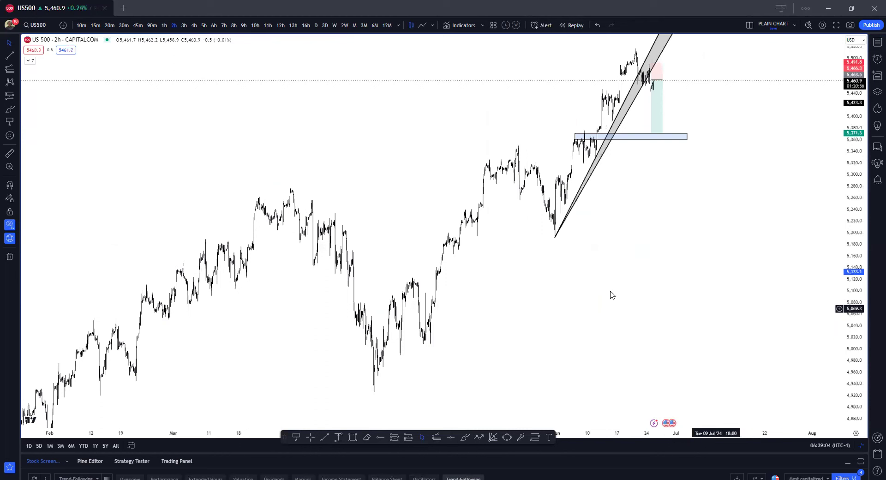
{"action": "scroll", "coordinate": [633, 305], "scroll_direction": "down", "scroll_amount": 3}
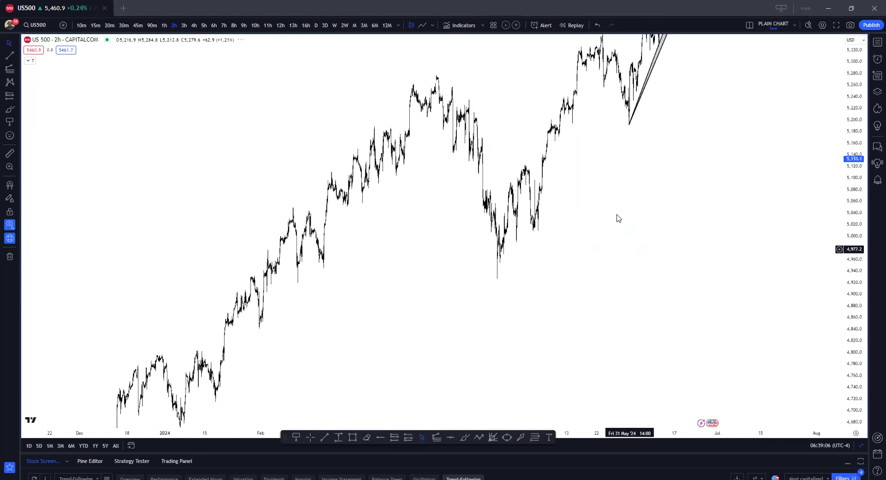
{"action": "left_click_drag", "start_coordinate": [627, 238], "coordinate": [627, 227]}
{"action": "left_click_drag", "start_coordinate": [715, 313], "coordinate": [691, 334]}
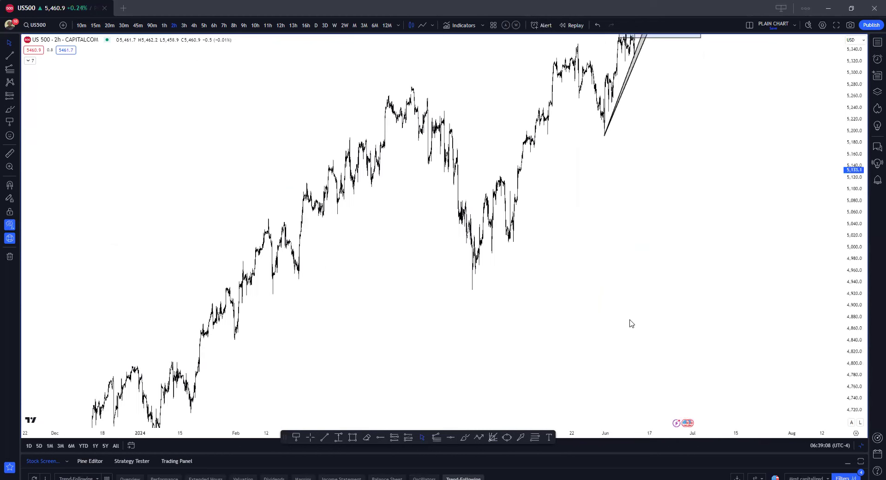
Step: Draw a rising trend line below the price, from about 4,405 in mid-January 2024 to about 5,106 on 12 June
{"action": "scroll", "coordinate": [631, 323], "scroll_direction": "down", "scroll_amount": 3}
{"action": "left_click_drag", "start_coordinate": [595, 292], "coordinate": [519, 281]}
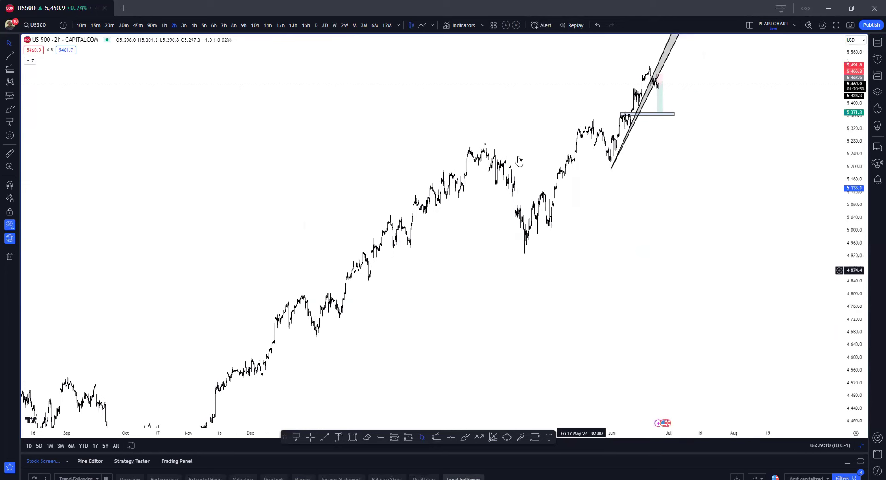
{"action": "scroll", "coordinate": [344, 246], "scroll_direction": "up", "scroll_amount": 2}
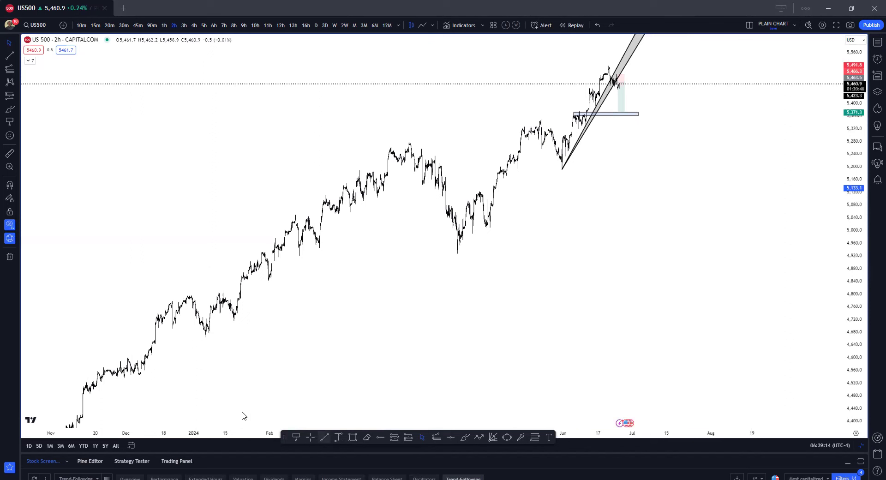
{"action": "key", "text": "alt+t"}
{"action": "left_click", "coordinate": [590, 197]}
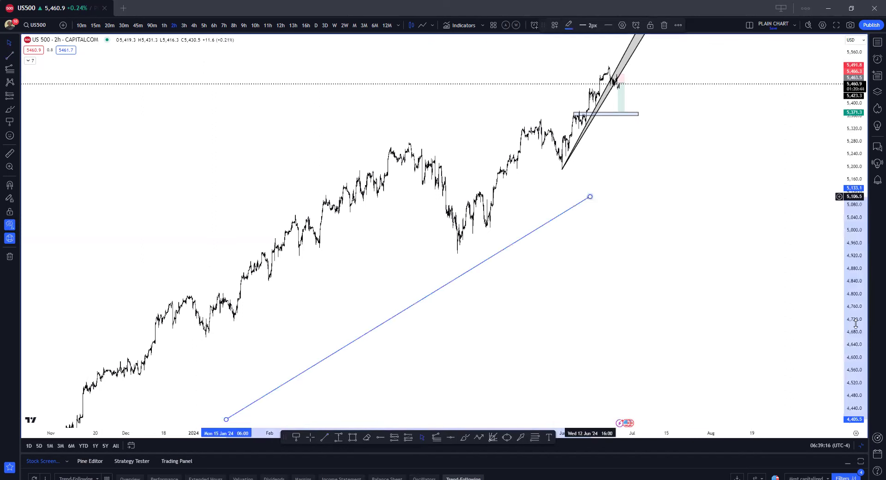
Step: Mark the two rising April 2024 lows, near 4,928 and 5,010, with short horizontal brush strokes
{"action": "scroll", "coordinate": [350, 133], "scroll_direction": "up", "scroll_amount": 2}
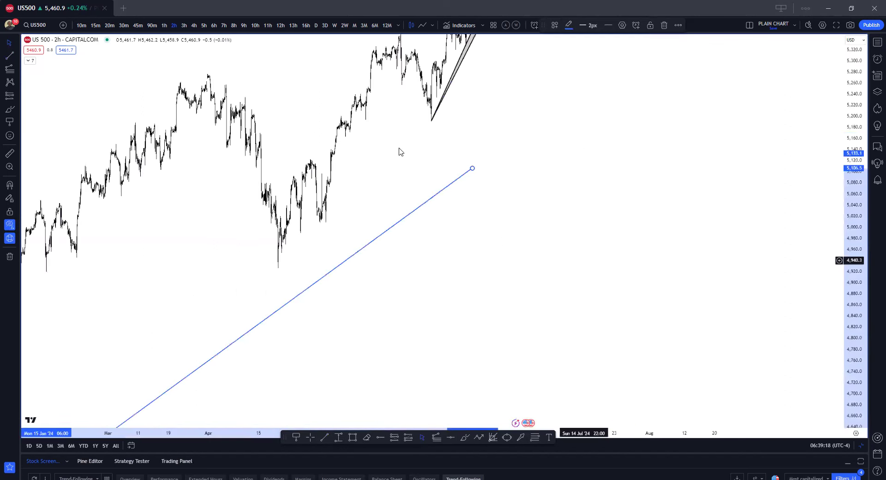
{"action": "left_click_drag", "start_coordinate": [401, 152], "coordinate": [595, 229]}
{"action": "left_click_drag", "start_coordinate": [462, 204], "coordinate": [515, 232]}
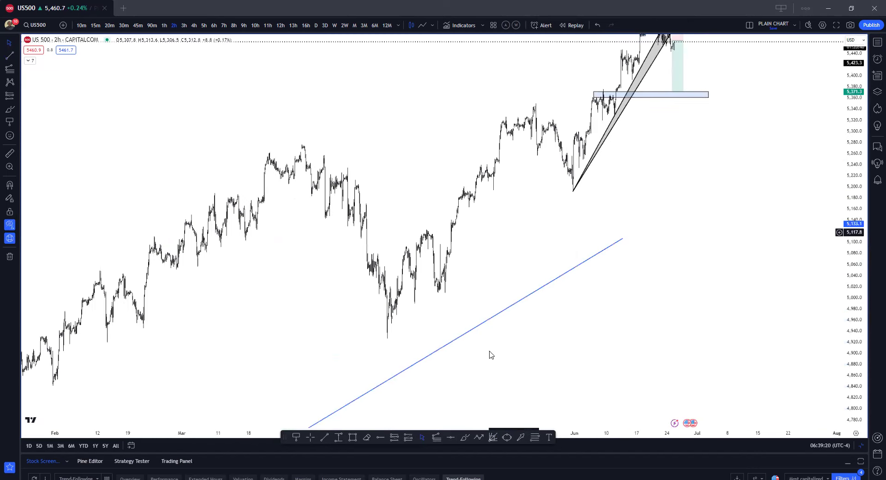
{"action": "left_click", "coordinate": [466, 438]}
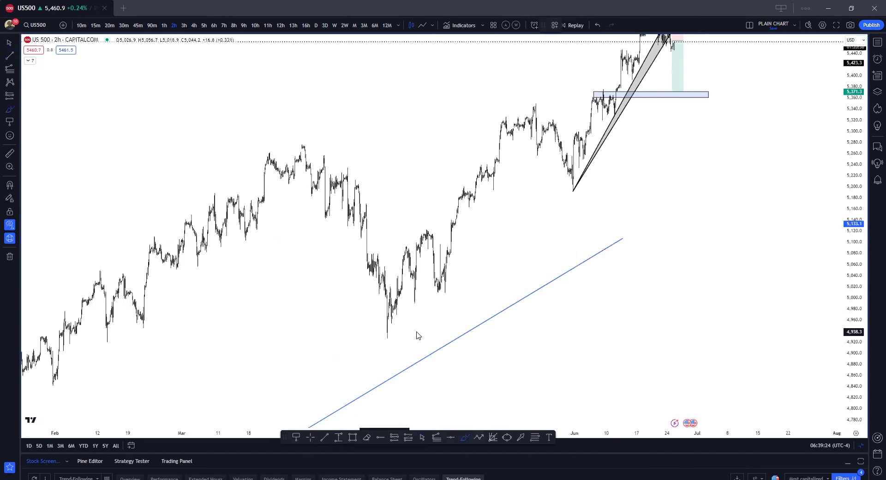
{"action": "left_click_drag", "start_coordinate": [384, 337], "coordinate": [414, 337]}
{"action": "left_click_drag", "start_coordinate": [441, 292], "coordinate": [464, 292]}
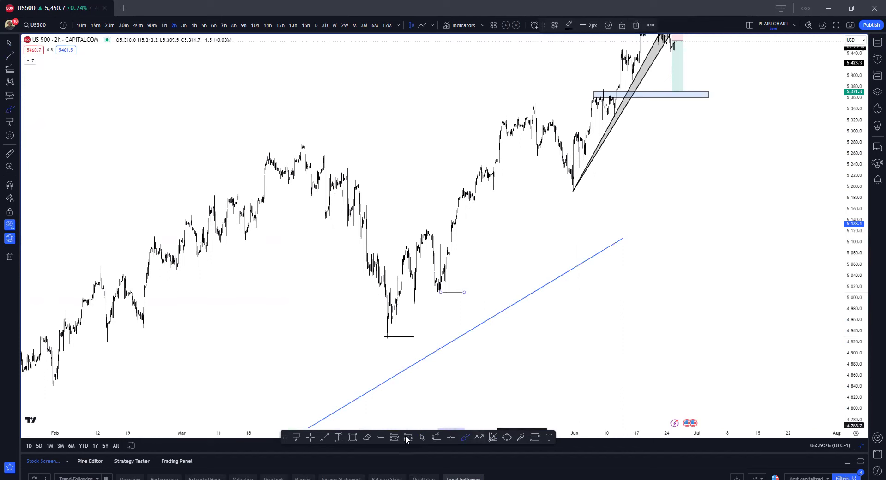
Step: Draw a speed resistance fan from the swing high at about 5,277 down to the second marked low
{"action": "left_click", "coordinate": [491, 438]}
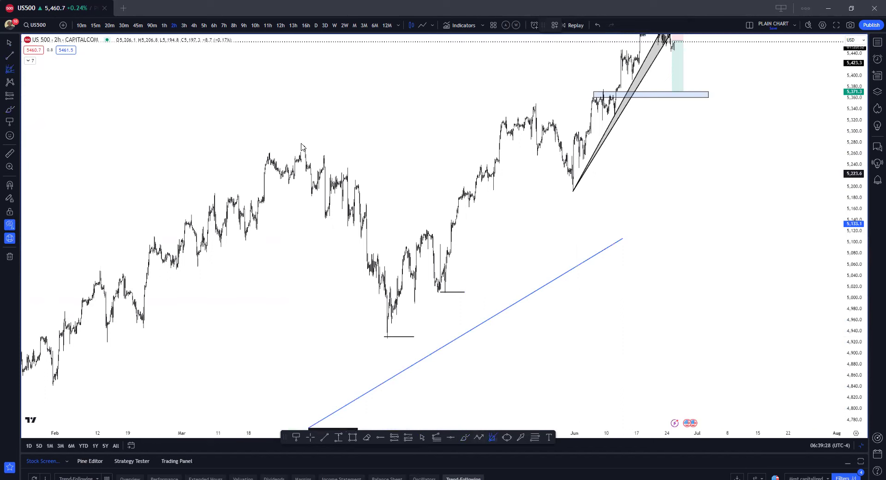
{"action": "left_click", "coordinate": [301, 145]}
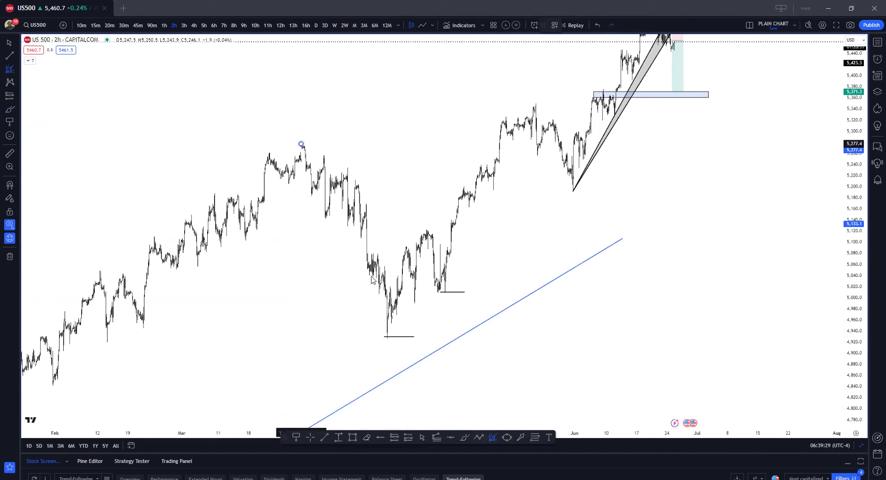
{"action": "left_click", "coordinate": [445, 275]}
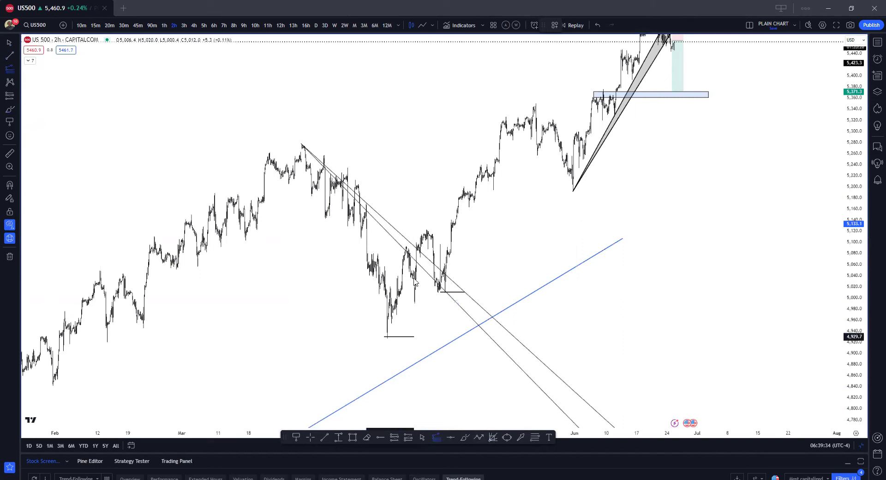
Step: Draw a Fibonacci extension from the first low at about 4,928 through the high at 5,126 to the second low at 5,009
{"action": "left_click", "coordinate": [387, 338]}
{"action": "left_click", "coordinate": [425, 227]}
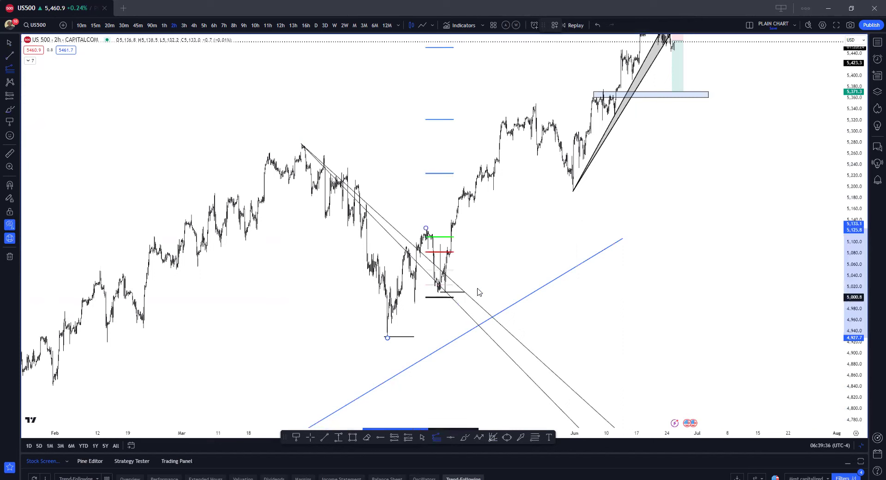
{"action": "left_click", "coordinate": [457, 288]}
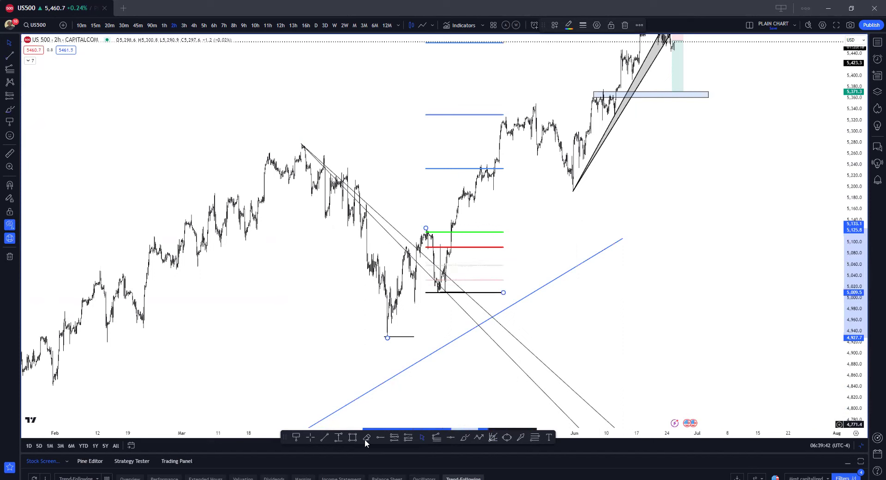
Step: Place a narrow long position at the fan breakout, entry about 5,059, stop about 5,013 and target at the first blue extension level
{"action": "left_click", "coordinate": [408, 438]}
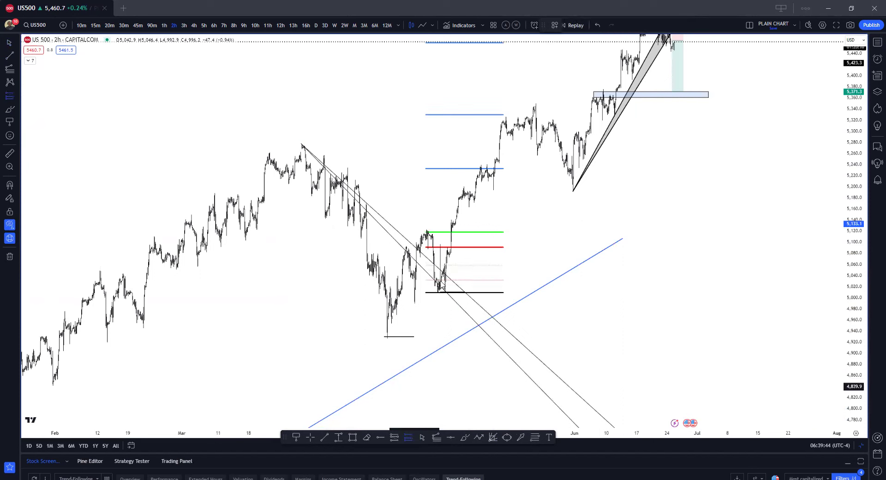
{"action": "left_click", "coordinate": [445, 266]}
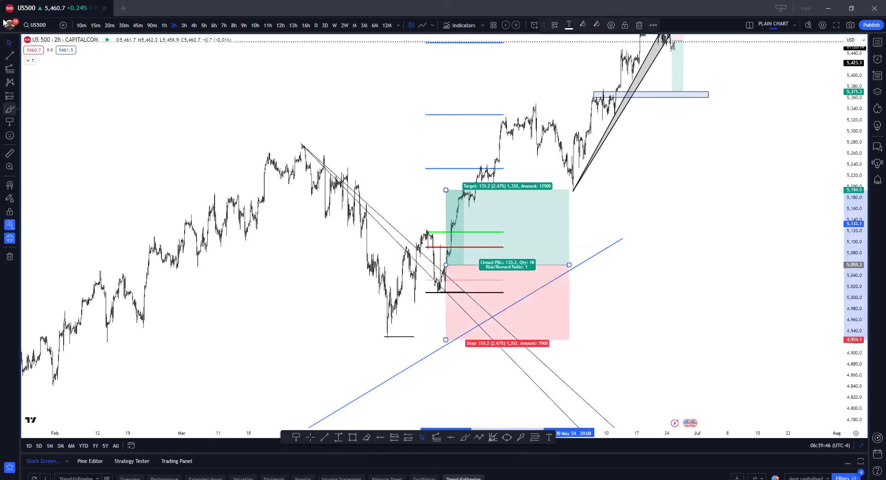
{"action": "left_click", "coordinate": [17, 42]}
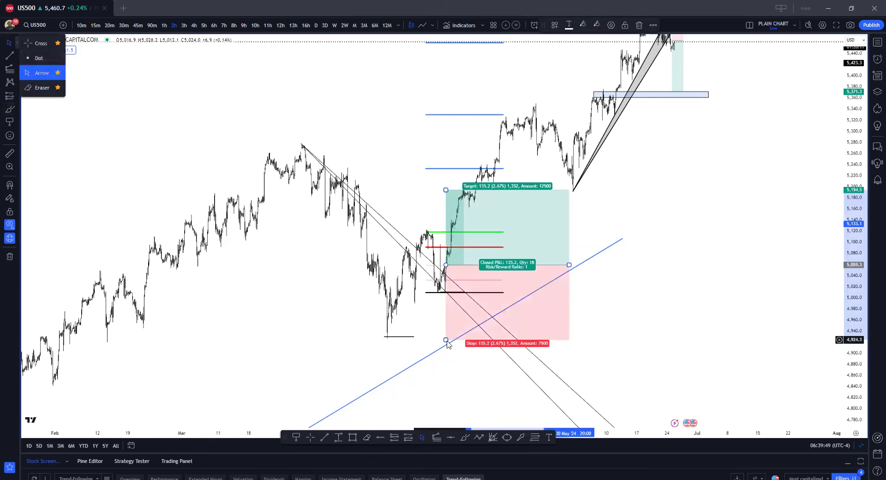
{"action": "left_click_drag", "start_coordinate": [446, 340], "coordinate": [447, 290]}
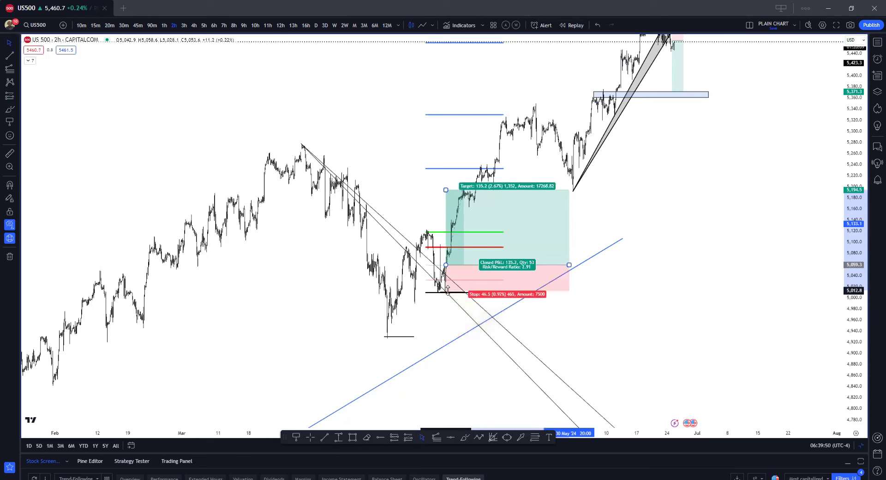
{"action": "left_click_drag", "start_coordinate": [447, 190], "coordinate": [453, 164]}
{"action": "left_click_drag", "start_coordinate": [569, 265], "coordinate": [481, 265]}
{"action": "left_click", "coordinate": [594, 241]}
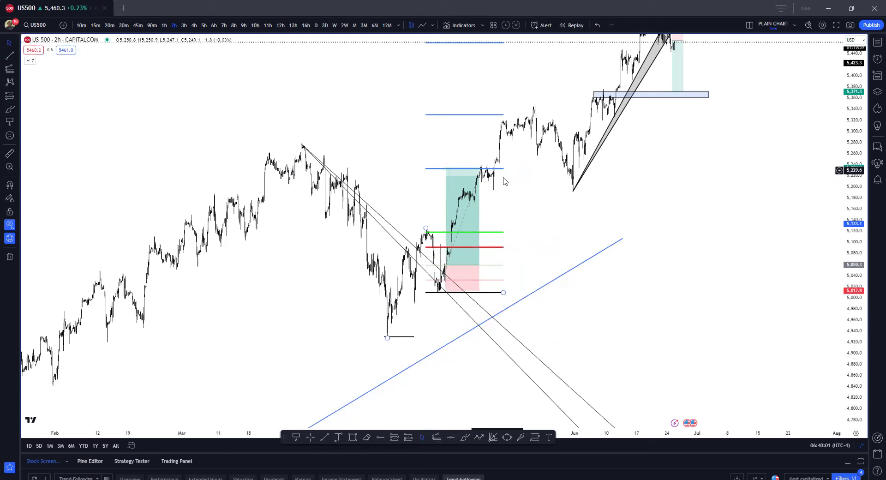
Step: Examine the US500 price action from the long position's target up to the late June 2024 fan and short position
{"action": "left_click_drag", "start_coordinate": [669, 233], "coordinate": [575, 308]}
{"action": "scroll", "coordinate": [594, 256], "scroll_direction": "up", "scroll_amount": 1}
{"action": "scroll", "coordinate": [488, 245], "scroll_direction": "up", "scroll_amount": 2}
{"action": "left_click_drag", "start_coordinate": [506, 247], "coordinate": [640, 265]}
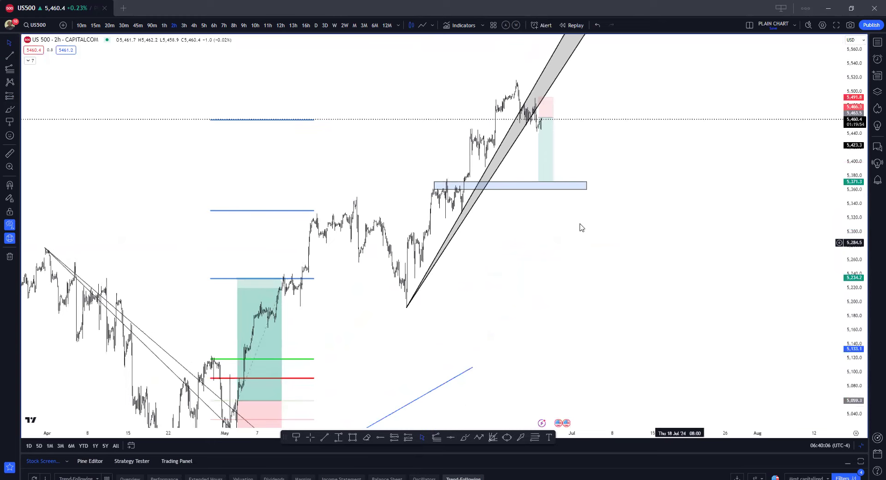
{"action": "scroll", "coordinate": [621, 311], "scroll_direction": "up", "scroll_amount": 3}
{"action": "left_click_drag", "start_coordinate": [589, 261], "coordinate": [711, 250]}
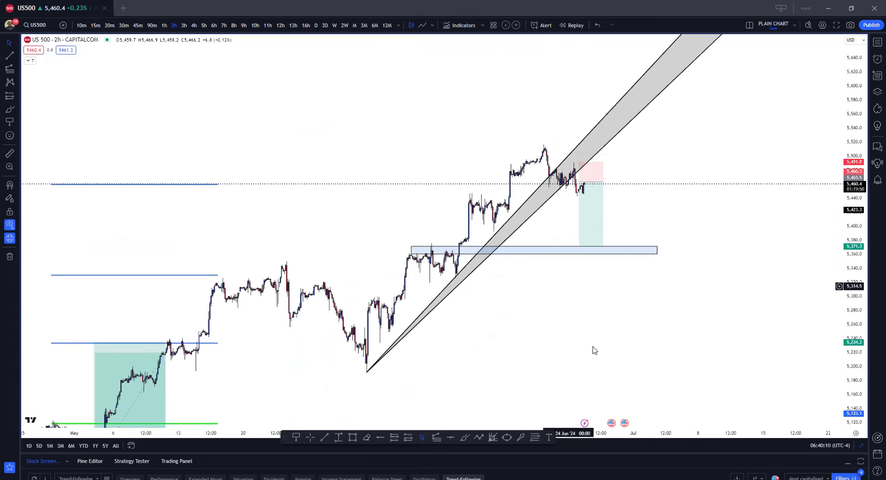
{"action": "scroll", "coordinate": [594, 346], "scroll_direction": "down", "scroll_amount": 1}
{"action": "left_click_drag", "start_coordinate": [594, 346], "coordinate": [597, 304]}
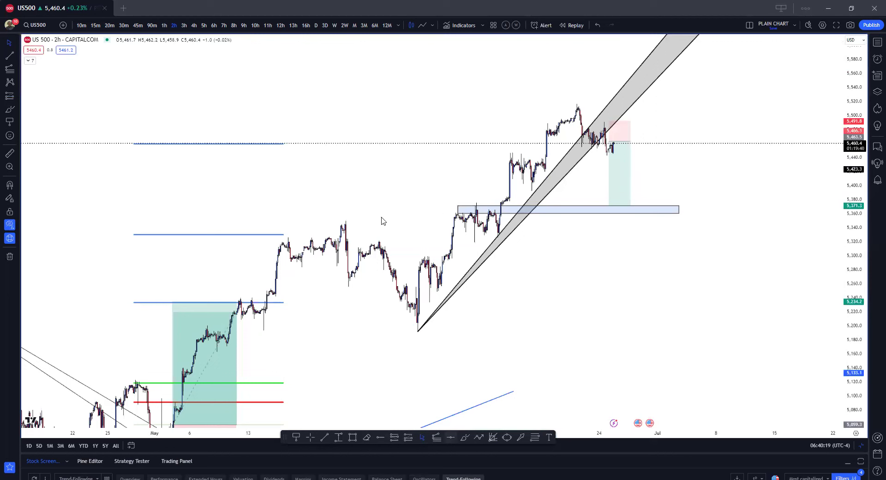
Step: Mark the two falling highs of late May 2024 with short horizontal brush strokes
{"action": "key", "text": "alt+b"}
{"action": "mouse_move", "coordinate": [337, 224]}
{"action": "left_mouse_down"}
{"action": "mouse_move", "coordinate": [384, 224]}
{"action": "mouse_move", "coordinate": [399, 242]}
{"action": "left_mouse_up"}
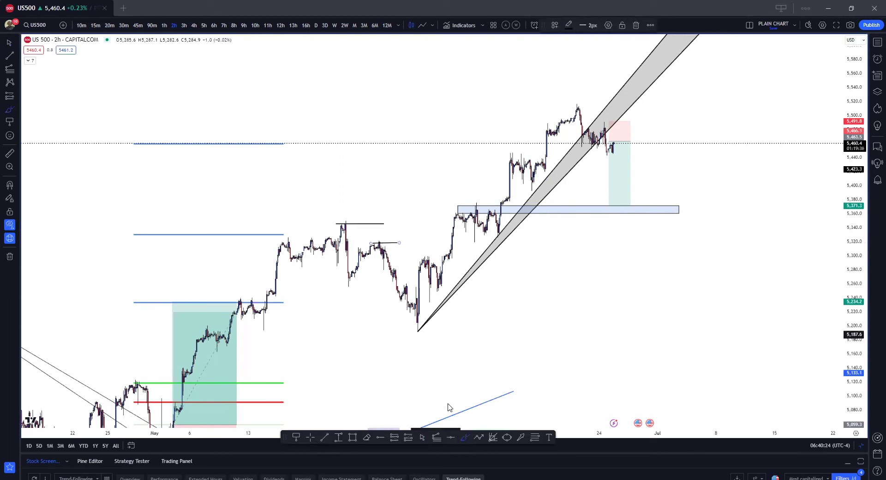
{"action": "left_click", "coordinate": [493, 438]}
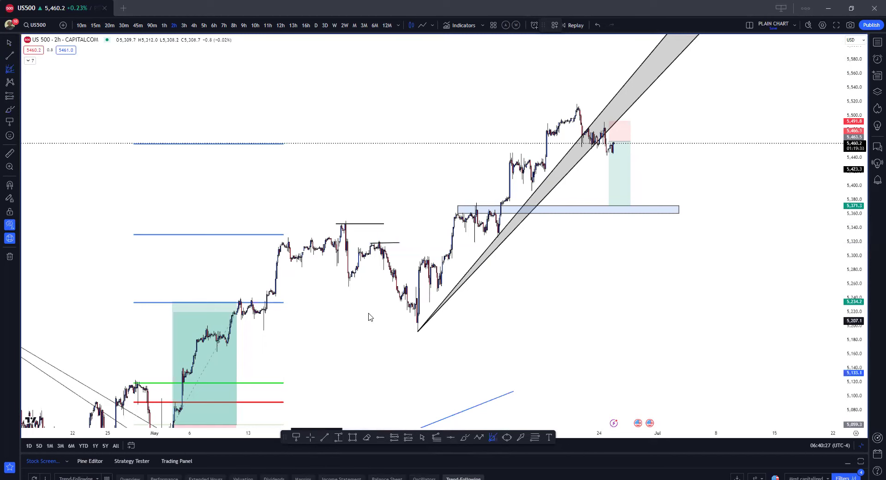
{"action": "key", "text": "Escape"}
Step: Remove all drawings from the US500 chart
{"action": "left_click_drag", "start_coordinate": [357, 303], "coordinate": [354, 133]}
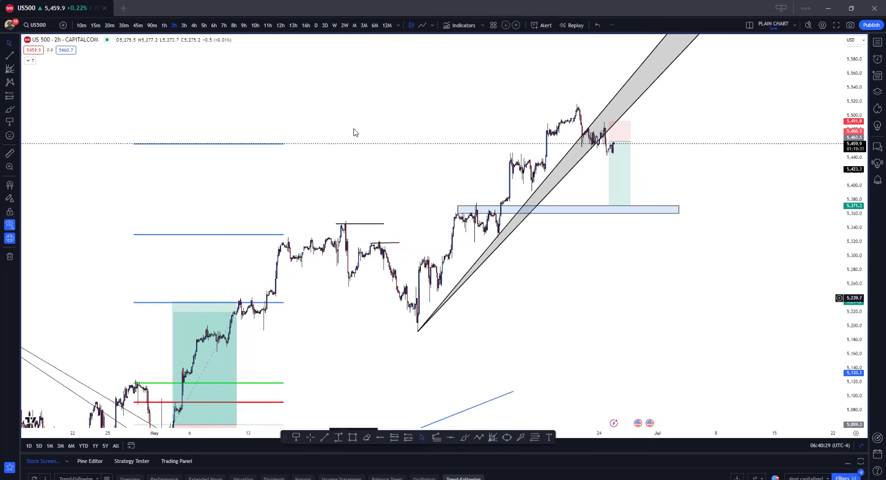
{"action": "scroll", "coordinate": [363, 279], "scroll_direction": "down", "scroll_amount": 2}
{"action": "left_click_drag", "start_coordinate": [399, 182], "coordinate": [399, 222]}
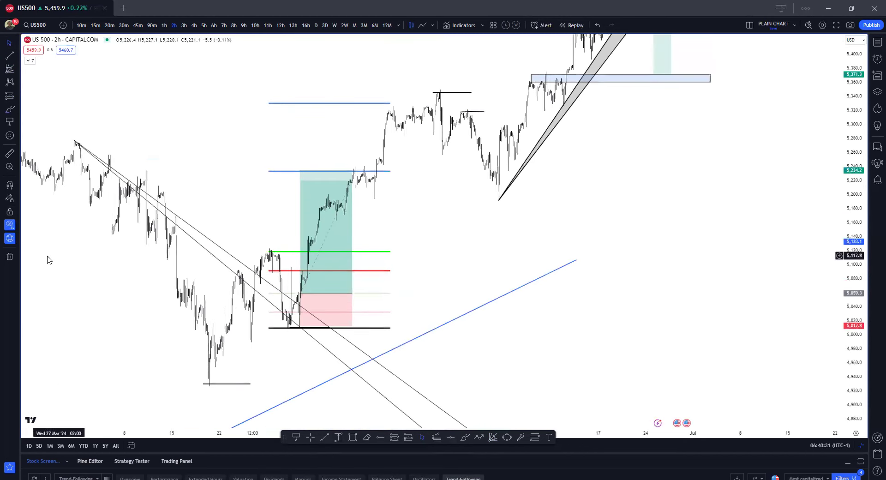
{"action": "left_click", "coordinate": [9, 257]}
{"action": "left_click", "coordinate": [48, 256]}
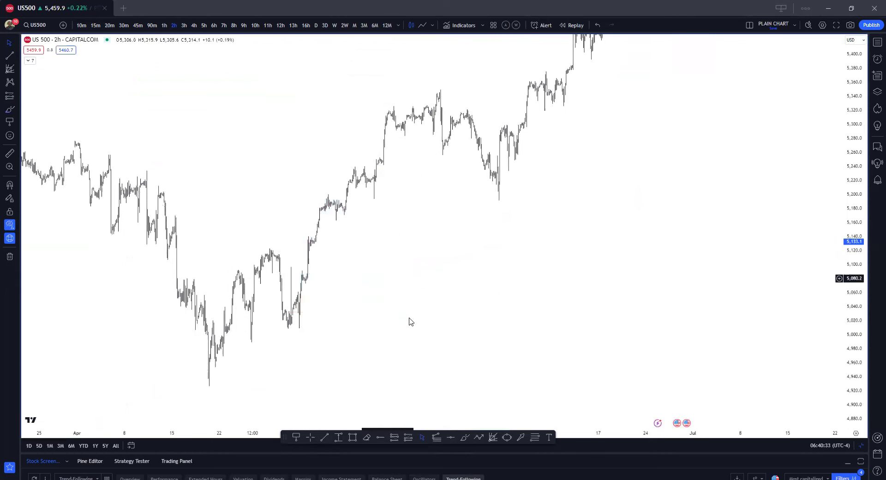
Step: Mark the falling May 2024 highs near 5,348 and 5,320, and draw a speed resistance fan from the low at about 5,010 to about 5,332
{"action": "left_click", "coordinate": [464, 437]}
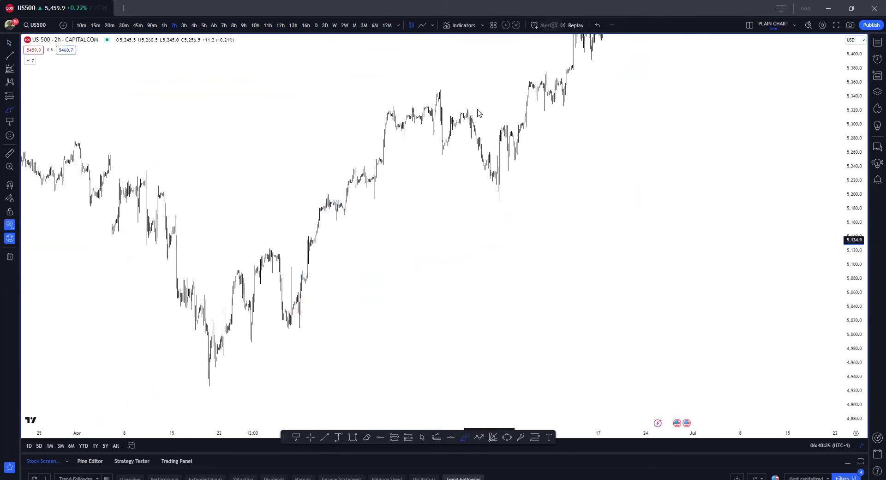
{"action": "mouse_move", "coordinate": [436, 90]}
{"action": "left_mouse_down"}
{"action": "mouse_move", "coordinate": [462, 90]}
{"action": "mouse_move", "coordinate": [478, 110]}
{"action": "left_mouse_up"}
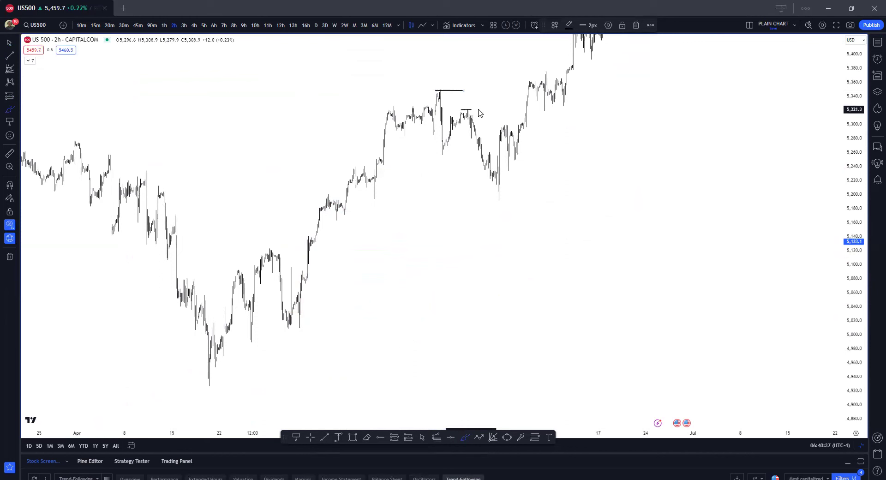
{"action": "left_click", "coordinate": [494, 438]}
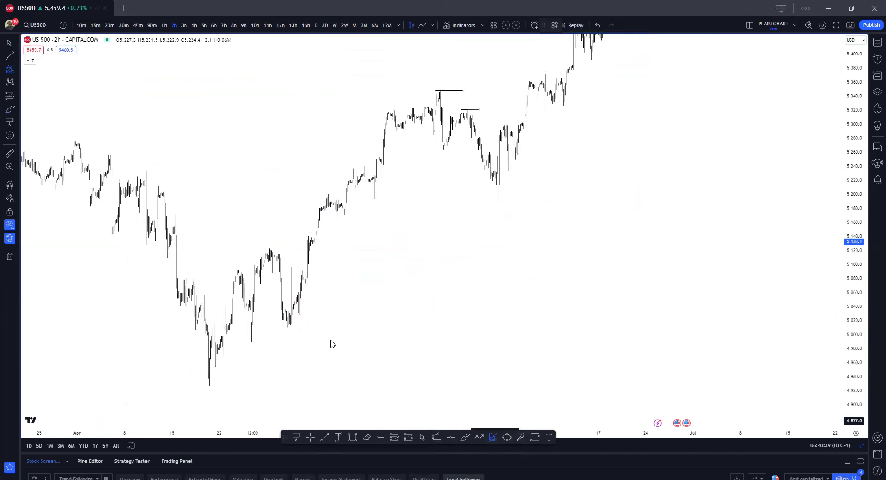
{"action": "left_click", "coordinate": [288, 328]}
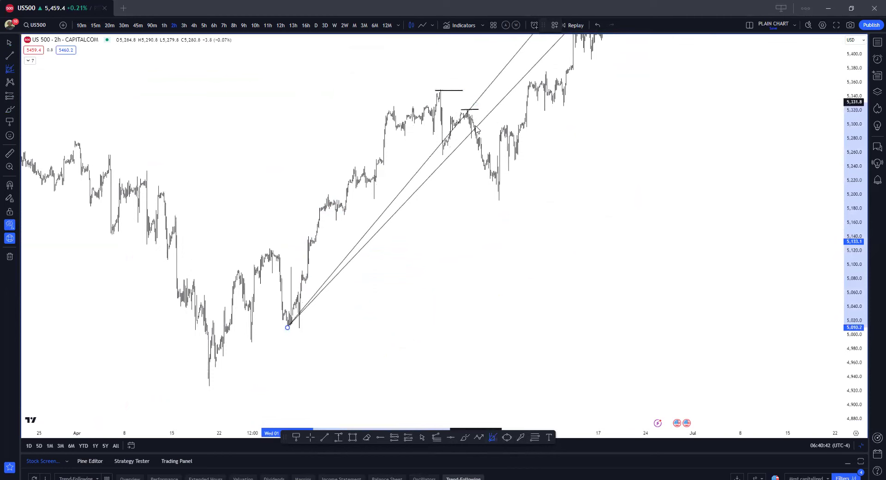
{"action": "left_click", "coordinate": [476, 129]}
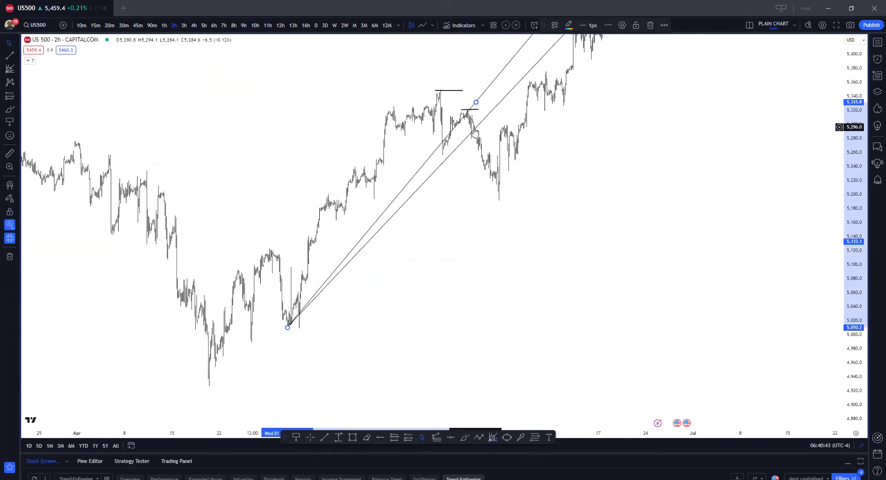
Step: Draw a Fibonacci extension from the high at about 5,350 through the low at 5,257 to the second high, and circle price at the first blue level
{"action": "left_click", "coordinate": [436, 437]}
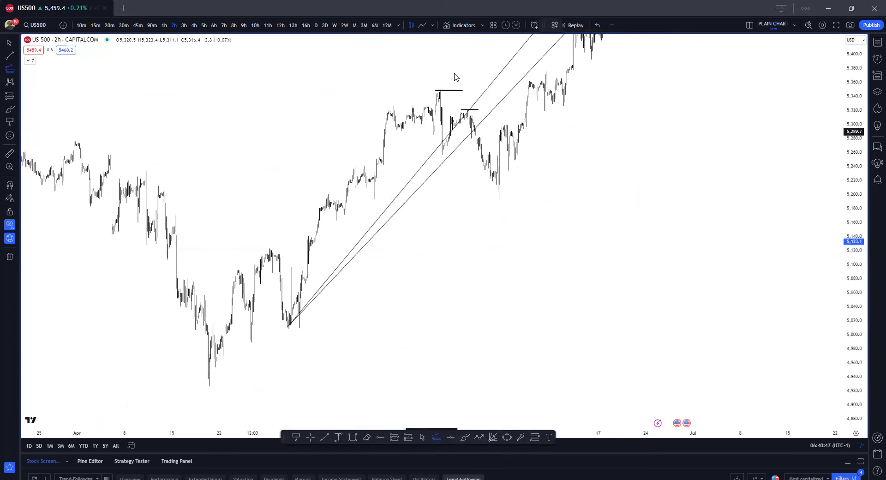
{"action": "left_click", "coordinate": [442, 113]}
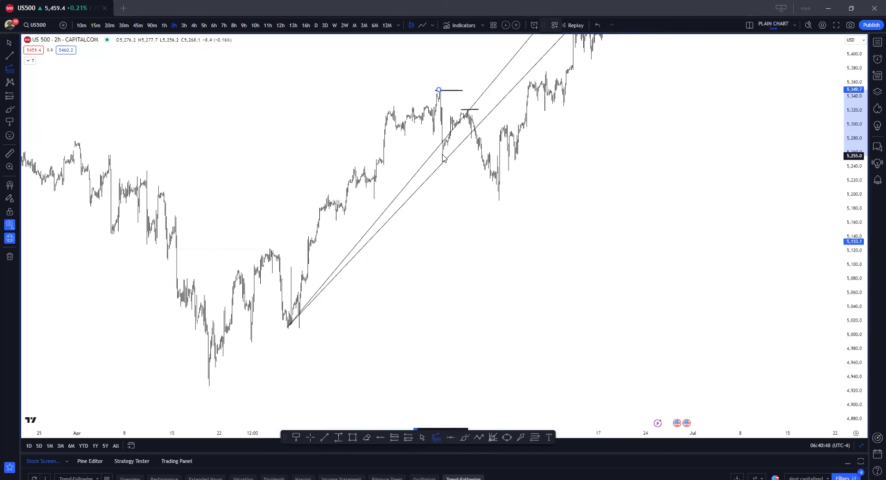
{"action": "left_click", "coordinate": [507, 171]}
{"action": "left_click_drag", "start_coordinate": [485, 179], "coordinate": [480, 180]}
{"action": "left_click", "coordinate": [463, 440]}
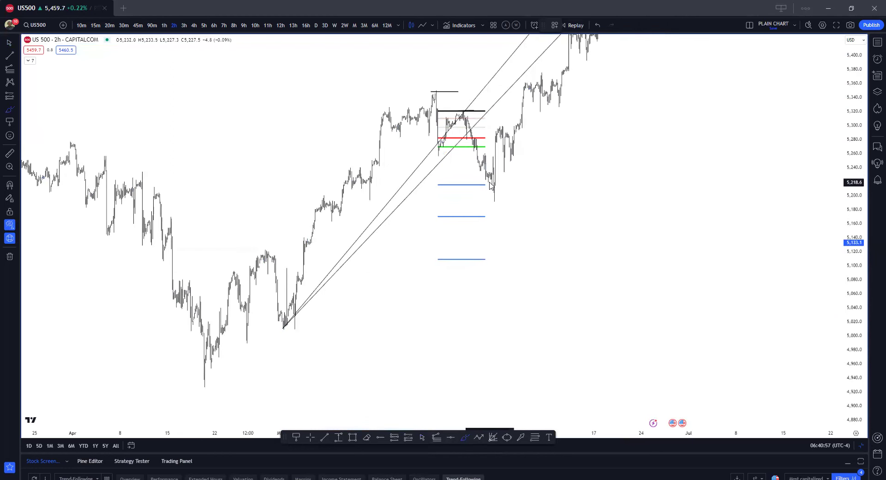
{"action": "left_click_drag", "start_coordinate": [490, 185], "coordinate": [488, 184]}
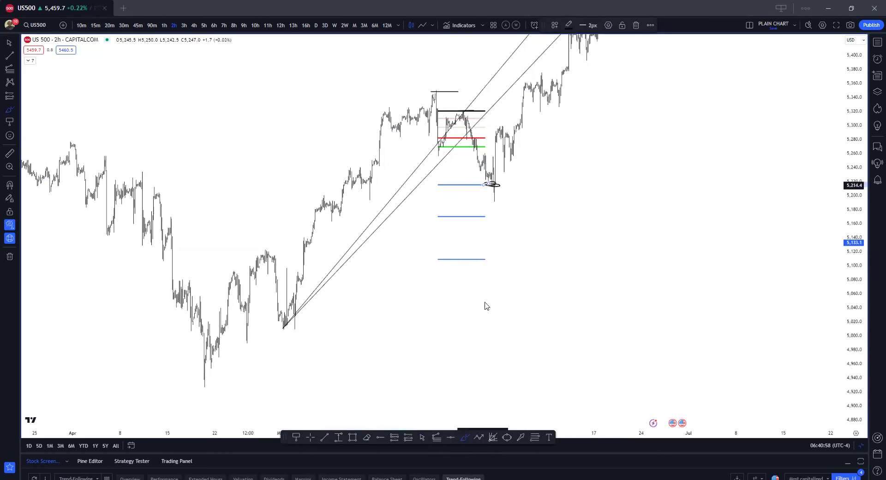
Step: Place a narrow short position at the fan breakdown, entry about 5,289, stop about 5,326 and target 5,215 at the first blue extension level
{"action": "left_click", "coordinate": [394, 437]}
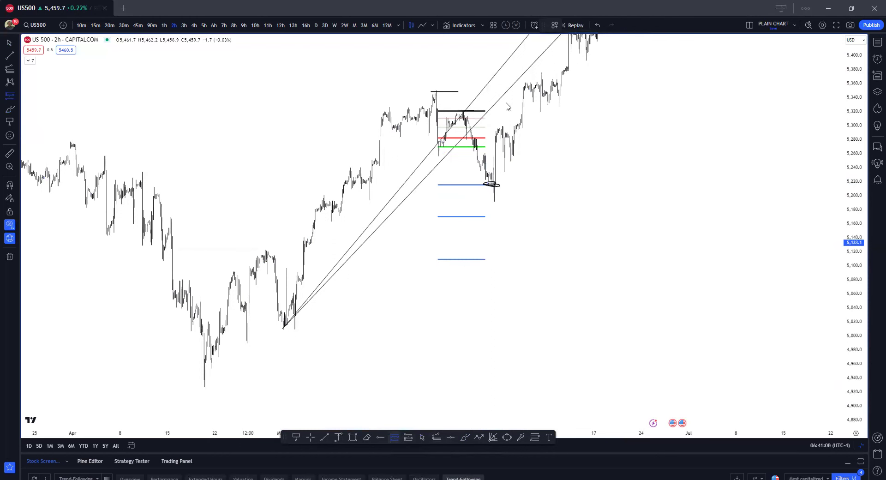
{"action": "left_click", "coordinate": [471, 134]}
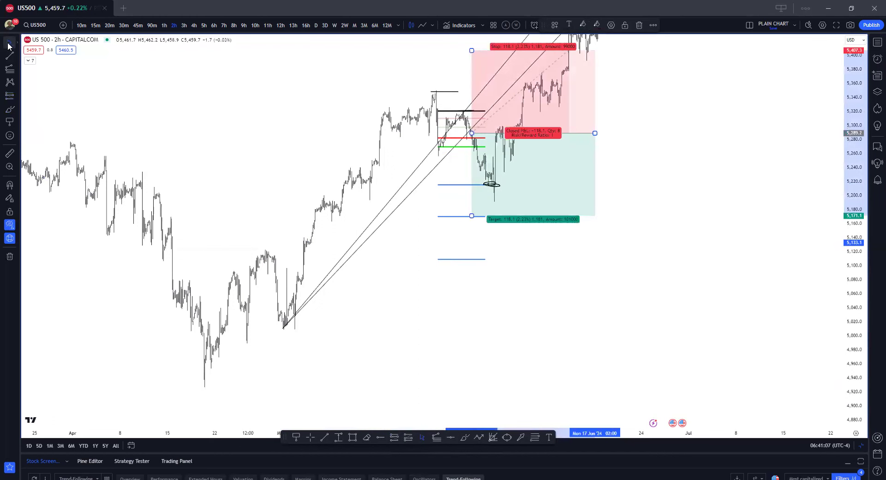
{"action": "left_click_drag", "start_coordinate": [473, 82], "coordinate": [473, 139]}
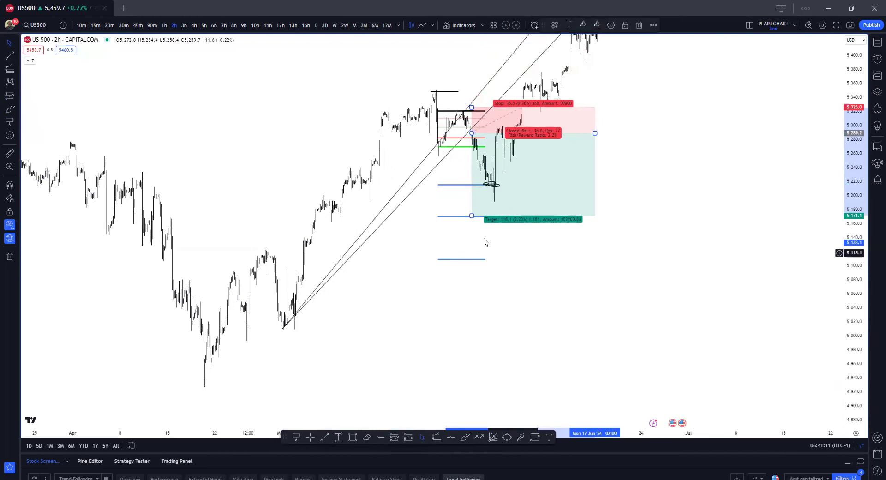
{"action": "left_click_drag", "start_coordinate": [471, 216], "coordinate": [471, 185]}
{"action": "left_click_drag", "start_coordinate": [595, 134], "coordinate": [480, 134]}
{"action": "left_click", "coordinate": [625, 140]}
{"action": "left_click_drag", "start_coordinate": [648, 148], "coordinate": [645, 154]}
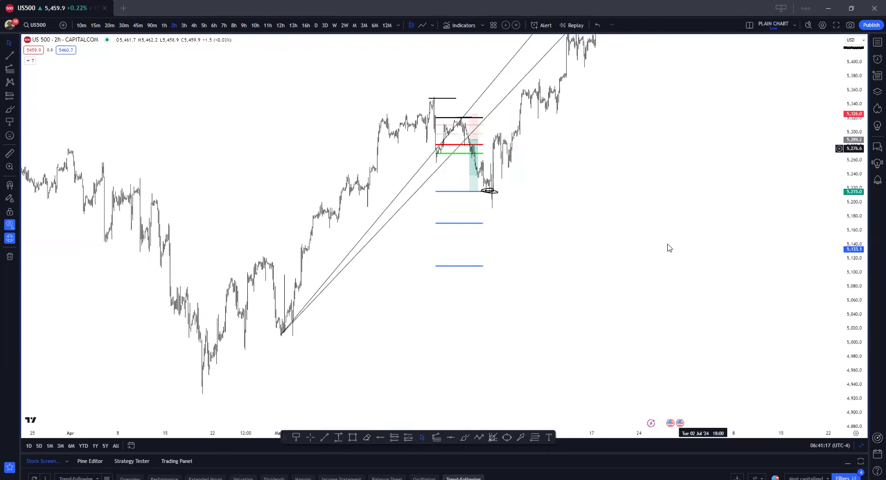
Step: Clear the chart of all drawings to analyse the latest June 2024 highs
{"action": "left_click_drag", "start_coordinate": [708, 148], "coordinate": [558, 245]}
{"action": "scroll", "coordinate": [447, 174], "scroll_direction": "up", "scroll_amount": 2}
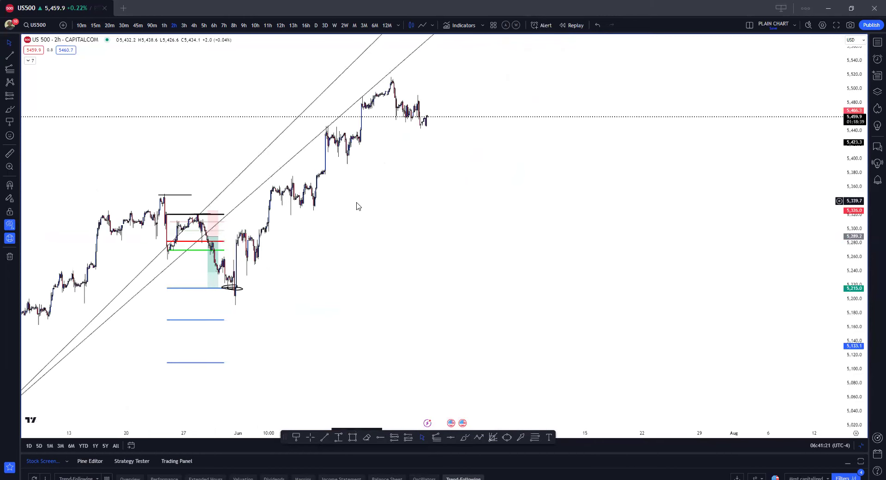
{"action": "left_click", "coordinate": [8, 258]}
{"action": "left_click", "coordinate": [42, 254]}
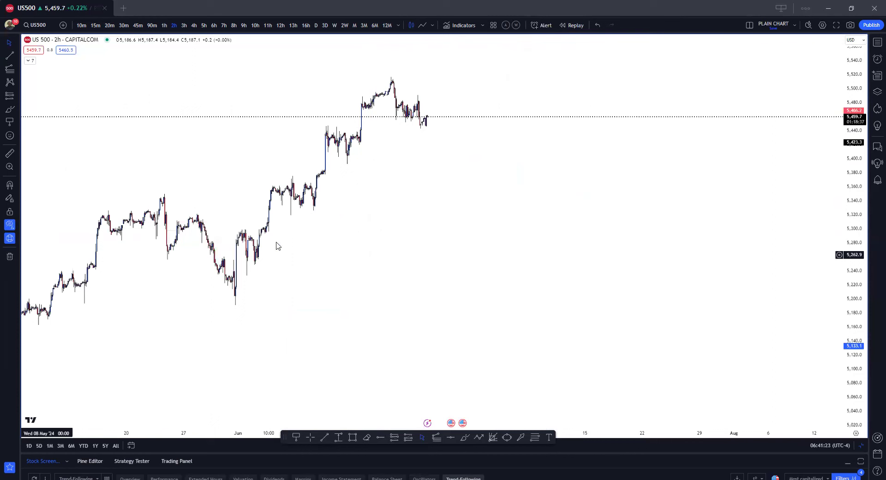
Step: Mark the falling June 2024 highs near 5,516 and 5,488, and draw a speed resistance fan from the low at about 5,192 to about 5,520
{"action": "left_click", "coordinate": [465, 437]}
{"action": "mouse_move", "coordinate": [388, 78]}
{"action": "left_mouse_down"}
{"action": "mouse_move", "coordinate": [406, 78]}
{"action": "mouse_move", "coordinate": [436, 97]}
{"action": "left_mouse_up"}
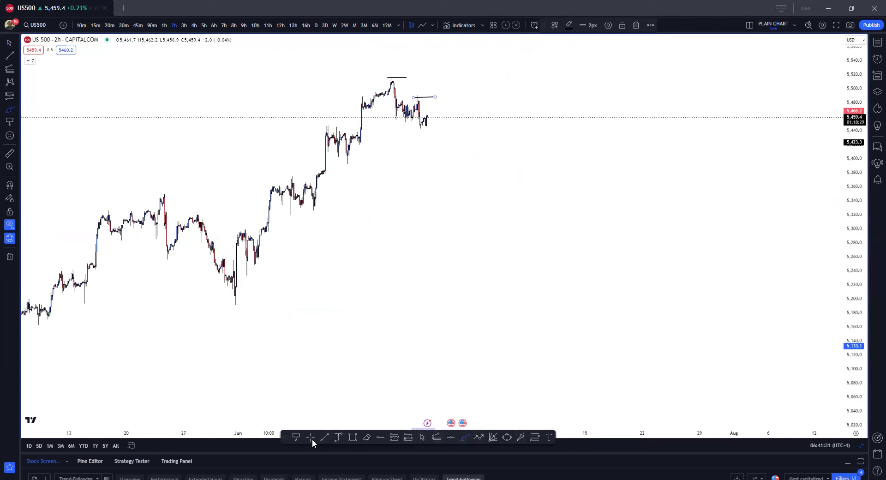
{"action": "left_click", "coordinate": [492, 437]}
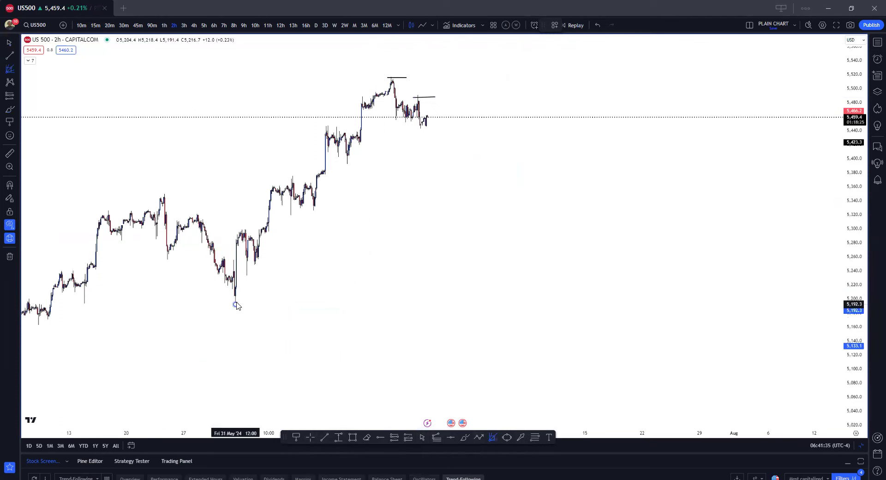
{"action": "left_click", "coordinate": [235, 305]}
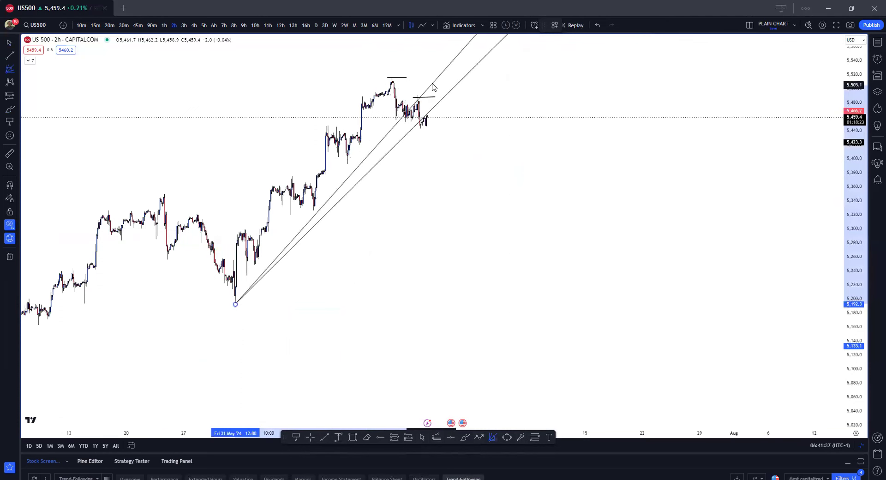
{"action": "left_click", "coordinate": [437, 75]}
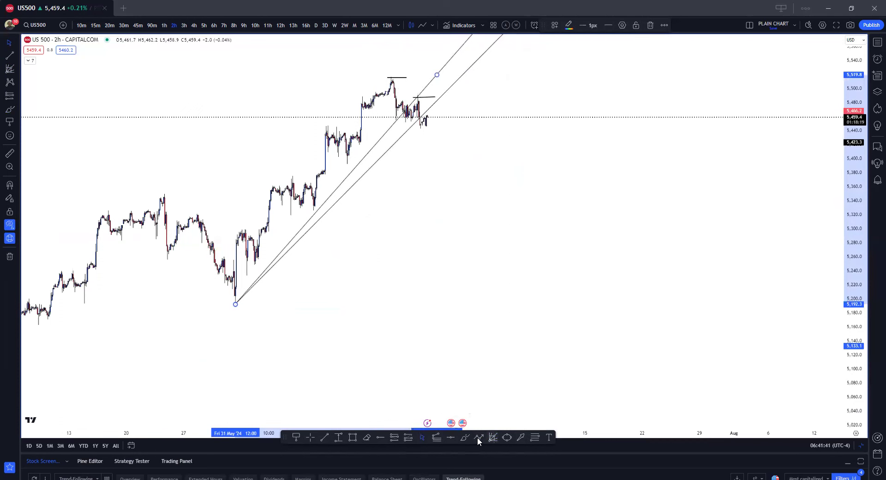
Step: Mark the fan break near 5,461 with a brush stroke and draw a Fibonacci extension from 5,516 through 5,451 to the second high at about 5,490
{"action": "left_click", "coordinate": [465, 437]}
{"action": "left_click_drag", "start_coordinate": [422, 116], "coordinate": [441, 117]}
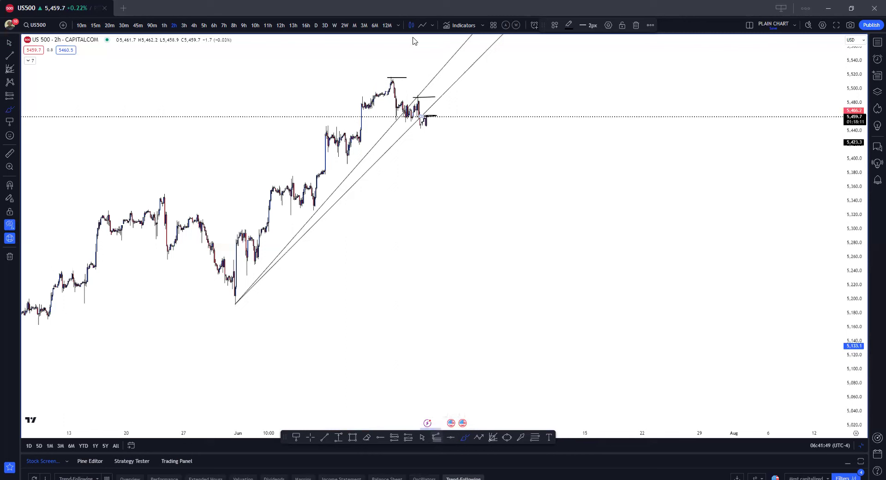
{"action": "left_click", "coordinate": [437, 438]}
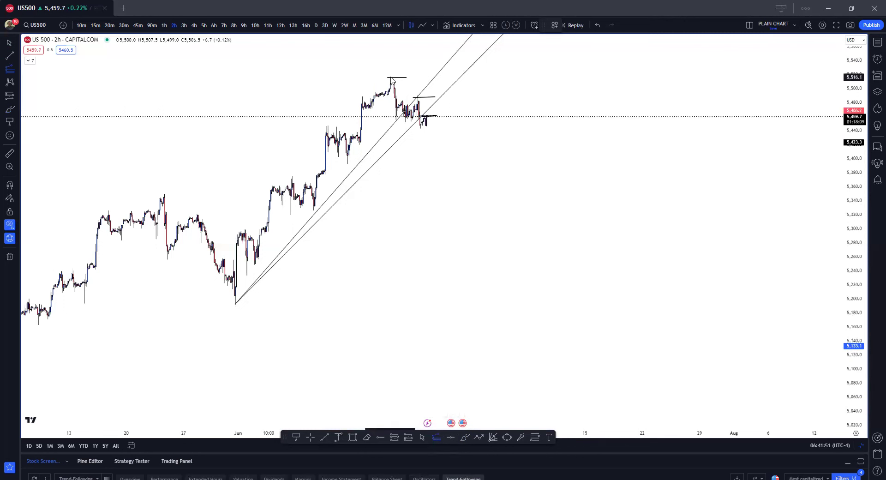
{"action": "left_click", "coordinate": [391, 77]}
{"action": "left_click", "coordinate": [406, 122]}
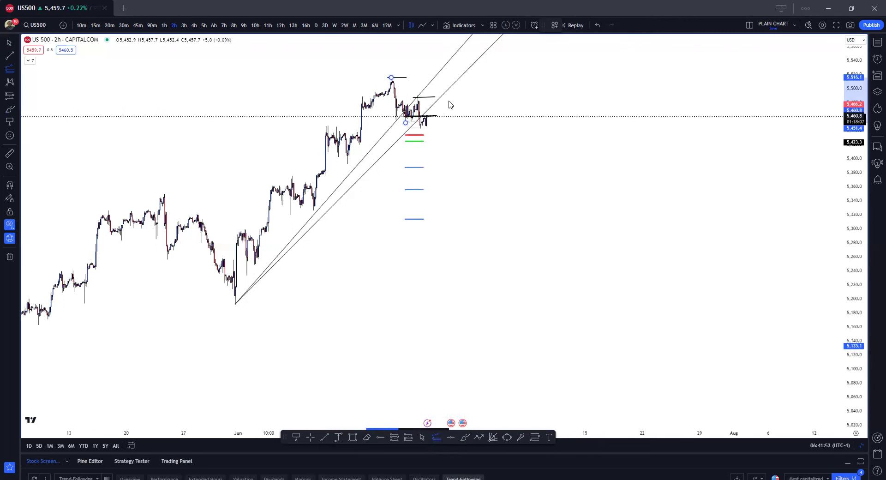
{"action": "left_click", "coordinate": [463, 96]}
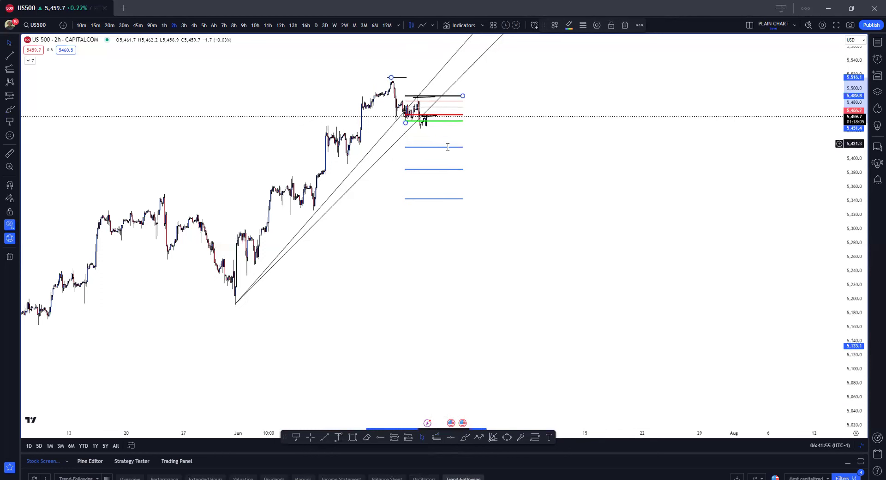
Step: Place a narrow short position at the fan break, entry about 5,463, stop about 5,491 and target 5,417 at the first blue extension level
{"action": "left_click_drag", "start_coordinate": [856, 292], "coordinate": [851, 200]}
{"action": "left_click_drag", "start_coordinate": [670, 180], "coordinate": [710, 282]}
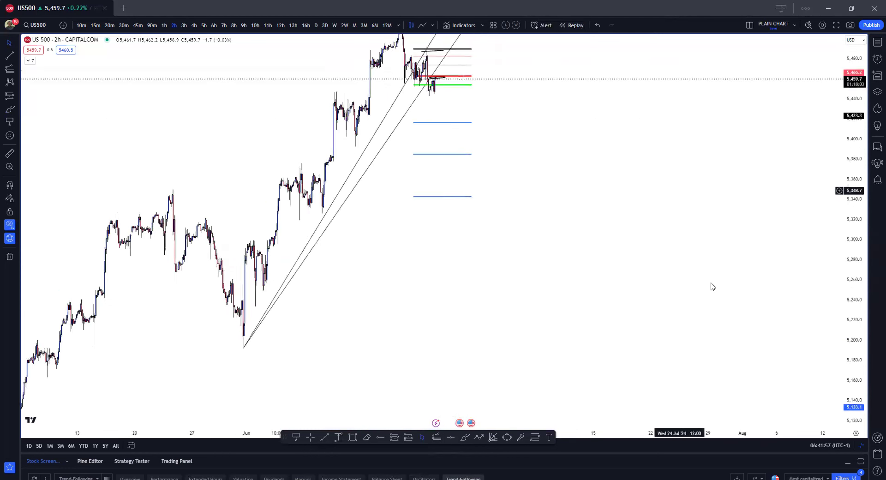
{"action": "left_click_drag", "start_coordinate": [555, 200], "coordinate": [556, 193]}
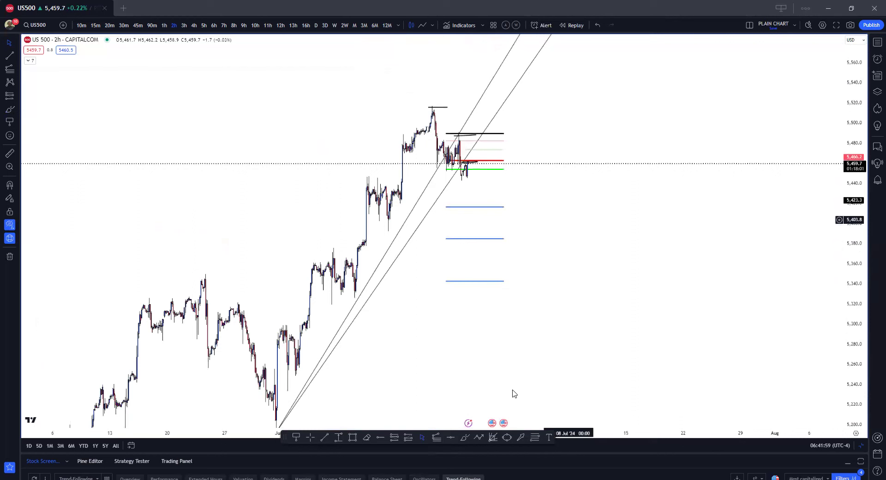
{"action": "left_click", "coordinate": [394, 437]}
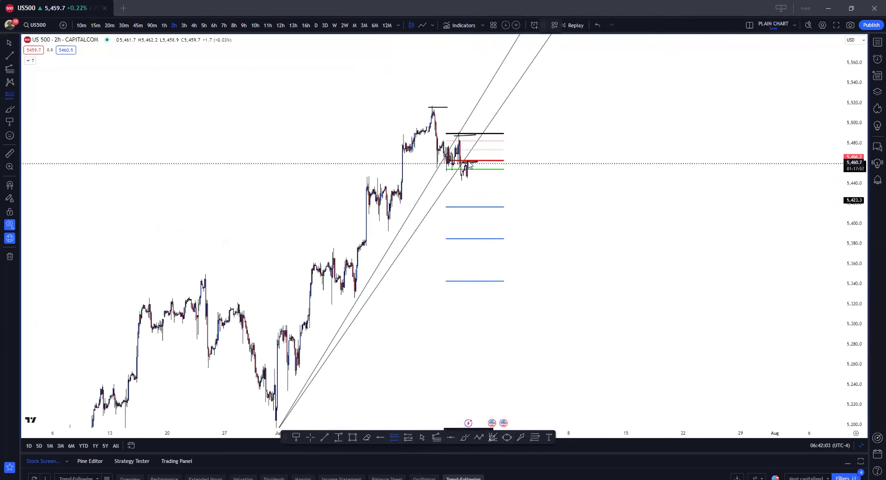
{"action": "left_click", "coordinate": [468, 161]}
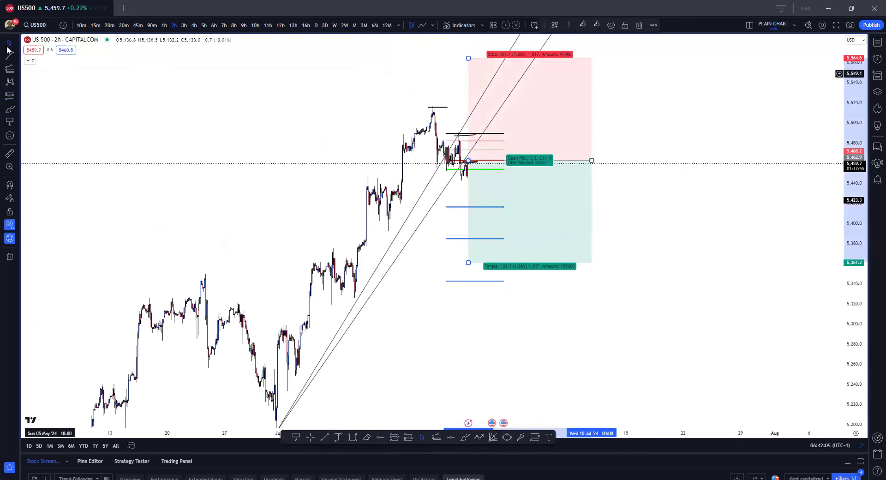
{"action": "left_click_drag", "start_coordinate": [467, 57], "coordinate": [457, 133]}
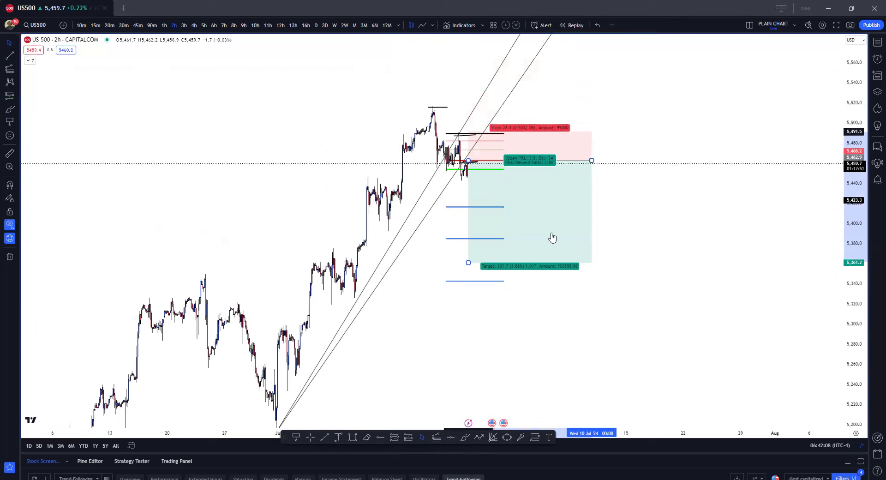
{"action": "left_click_drag", "start_coordinate": [468, 262], "coordinate": [469, 206]}
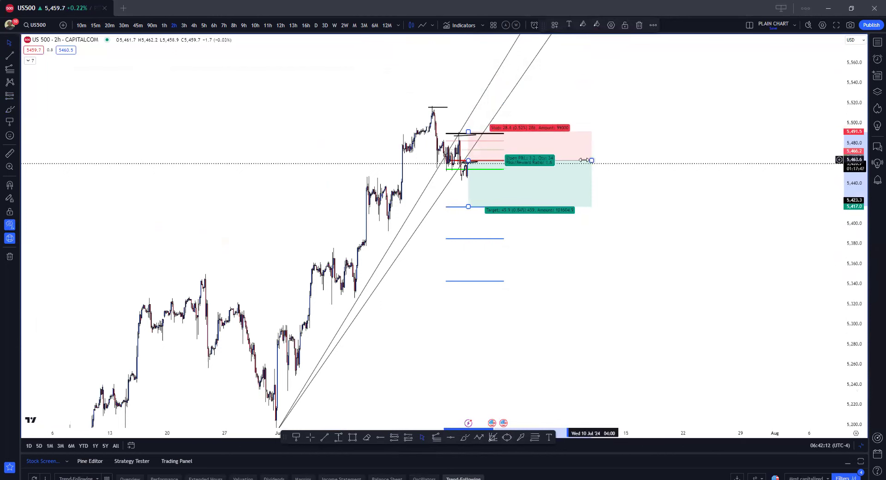
{"action": "left_click_drag", "start_coordinate": [591, 160], "coordinate": [504, 160]}
{"action": "left_click", "coordinate": [561, 138]}
{"action": "left_click_drag", "start_coordinate": [398, 356], "coordinate": [400, 355]}
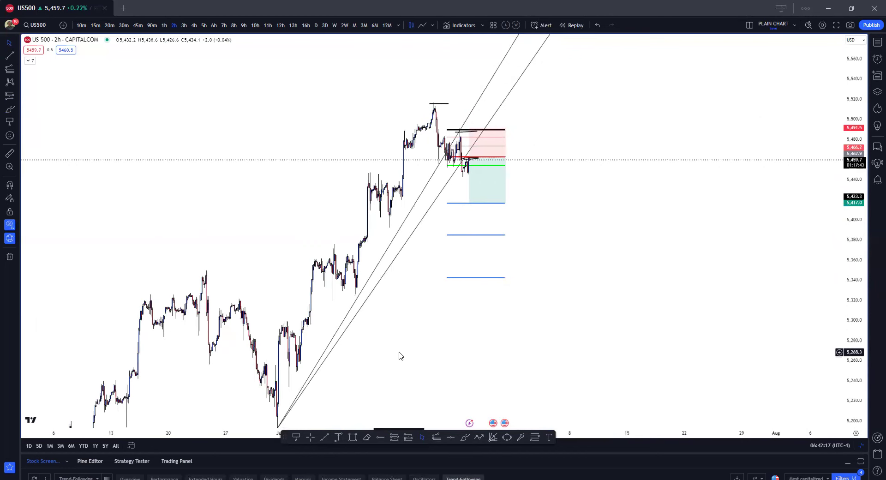
Step: Switch the 2-hour chart to the Hong Kong 50 Index (HK50)
{"action": "left_click_drag", "start_coordinate": [618, 309], "coordinate": [615, 272]}
{"action": "key", "text": "Down"}
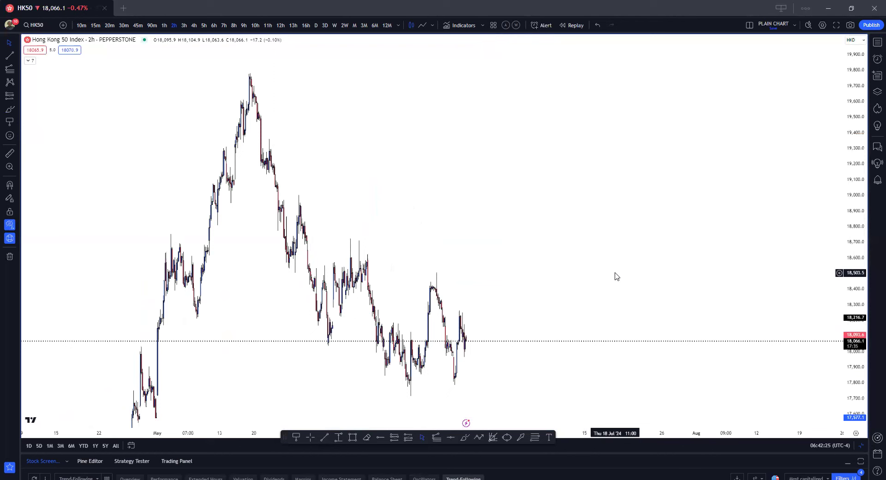
{"action": "left_click_drag", "start_coordinate": [856, 207], "coordinate": [729, 332]}
{"action": "scroll", "coordinate": [613, 315], "scroll_direction": "down", "scroll_amount": 2}
{"action": "scroll", "coordinate": [663, 330], "scroll_direction": "down", "scroll_amount": 2}
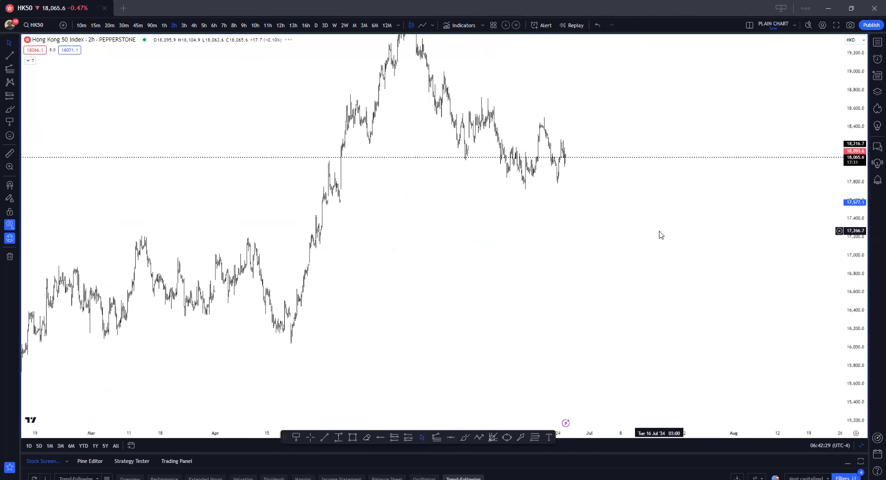
Step: Circle the two rising June lows near 17,730 and 17,800 with brush strokes
{"action": "left_click_drag", "start_coordinate": [652, 279], "coordinate": [676, 197]}
{"action": "scroll", "coordinate": [684, 223], "scroll_direction": "down", "scroll_amount": 3}
{"action": "left_click_drag", "start_coordinate": [704, 225], "coordinate": [654, 271]}
{"action": "scroll", "coordinate": [619, 315], "scroll_direction": "up", "scroll_amount": 6}
{"action": "left_click_drag", "start_coordinate": [643, 231], "coordinate": [652, 329]}
{"action": "scroll", "coordinate": [651, 320], "scroll_direction": "down", "scroll_amount": 2}
{"action": "left_click", "coordinate": [465, 436]}
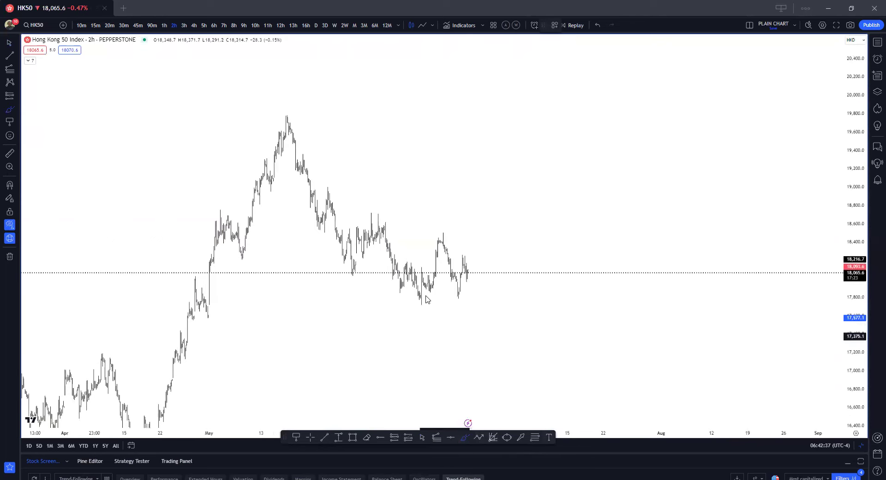
{"action": "mouse_move", "coordinate": [426, 307]}
{"action": "left_mouse_down"}
{"action": "mouse_move", "coordinate": [410, 305]}
{"action": "mouse_move", "coordinate": [457, 292]}
{"action": "left_mouse_up"}
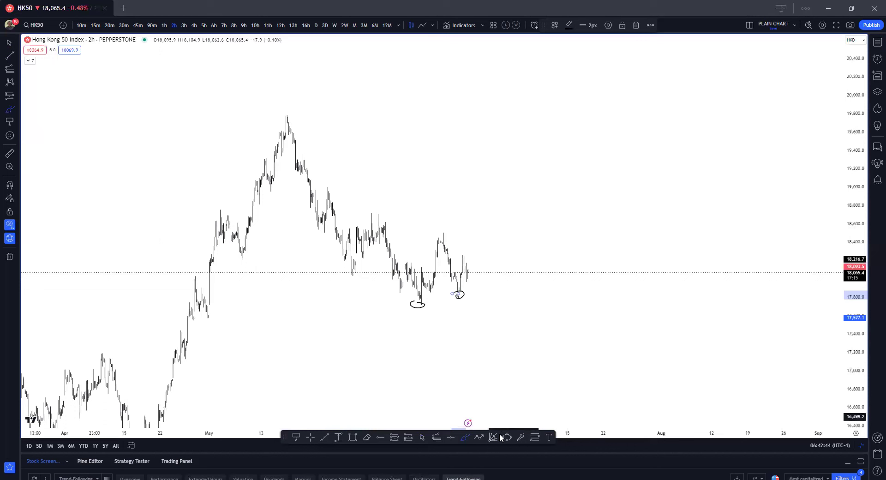
Step: Draw a speed resistance fan from the May high at about 19,782 down to about 17,741, just beyond the second circled low
{"action": "left_click", "coordinate": [284, 117]}
{"action": "left_click", "coordinate": [492, 437]}
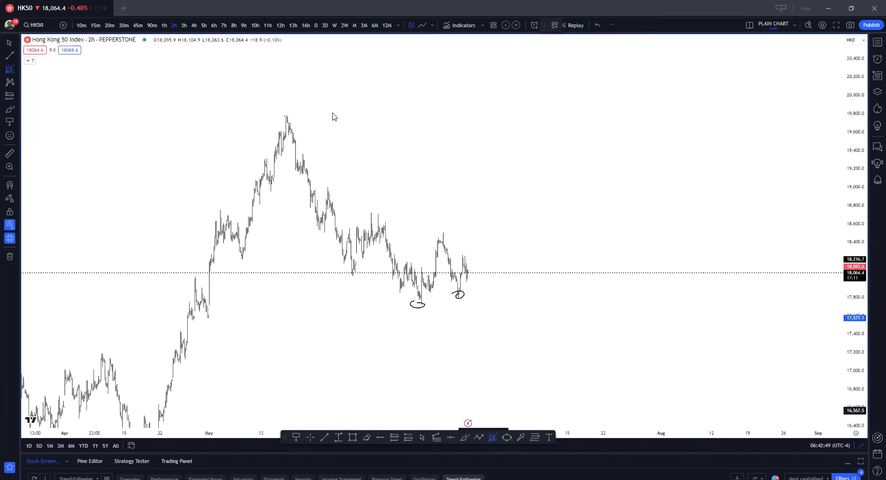
{"action": "left_click", "coordinate": [287, 115]}
{"action": "left_click", "coordinate": [466, 303]}
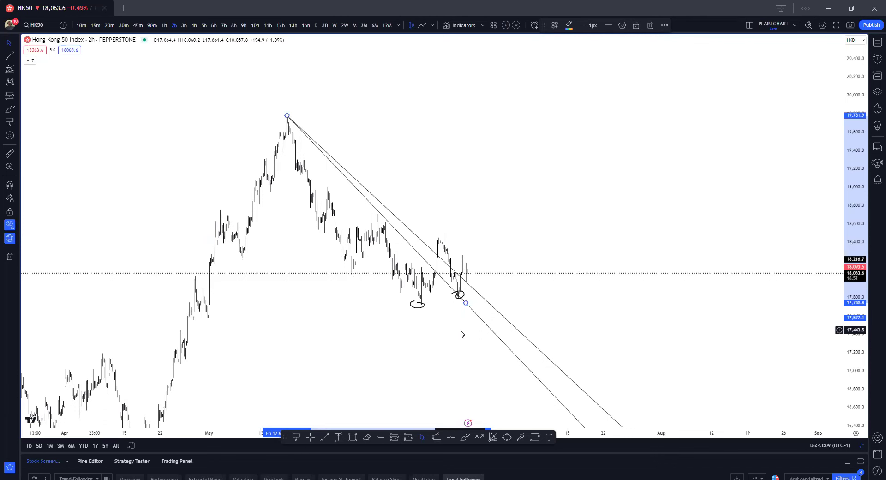
Step: Draw a Fibonacci extension from the first low at about 17,733 through the 18,508 swing high to the second low at about 17,805
{"action": "left_click", "coordinate": [408, 437]}
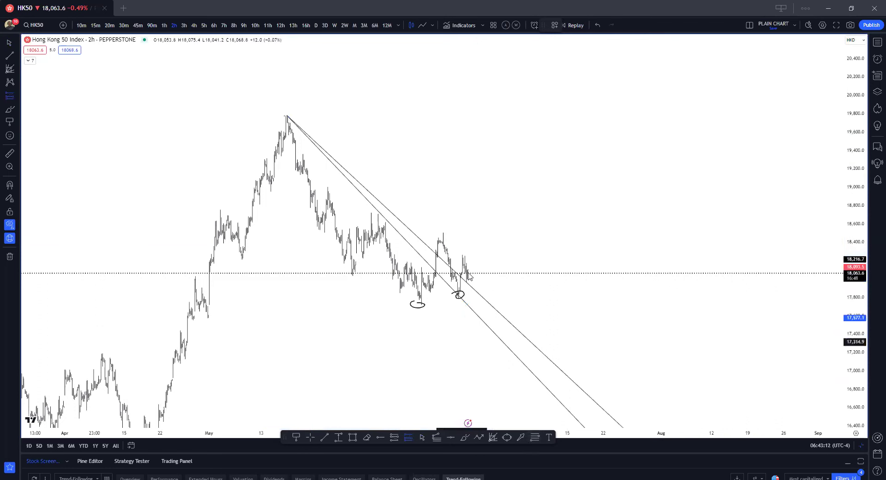
{"action": "left_click", "coordinate": [436, 437]}
{"action": "left_click", "coordinate": [421, 303]}
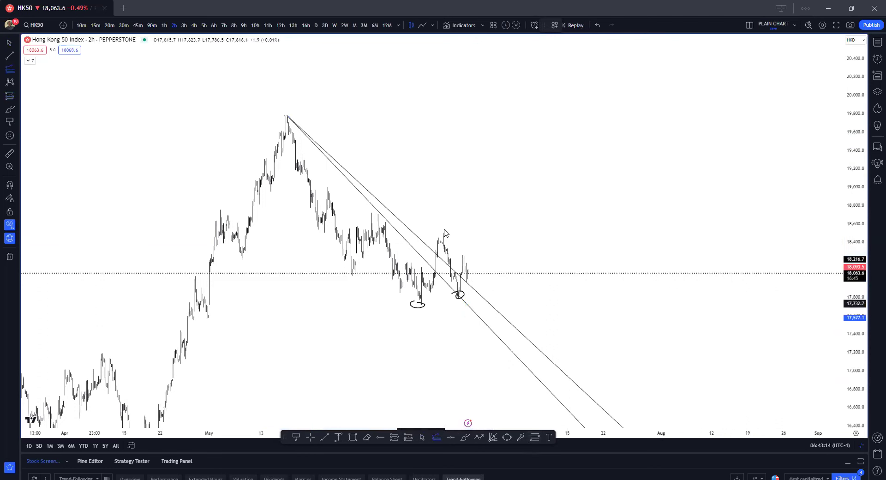
{"action": "left_click", "coordinate": [442, 234]}
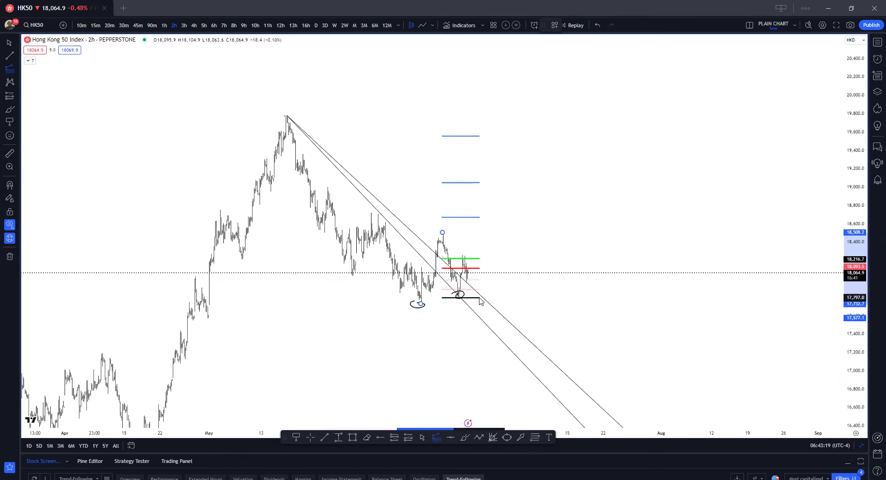
{"action": "left_click", "coordinate": [502, 297]}
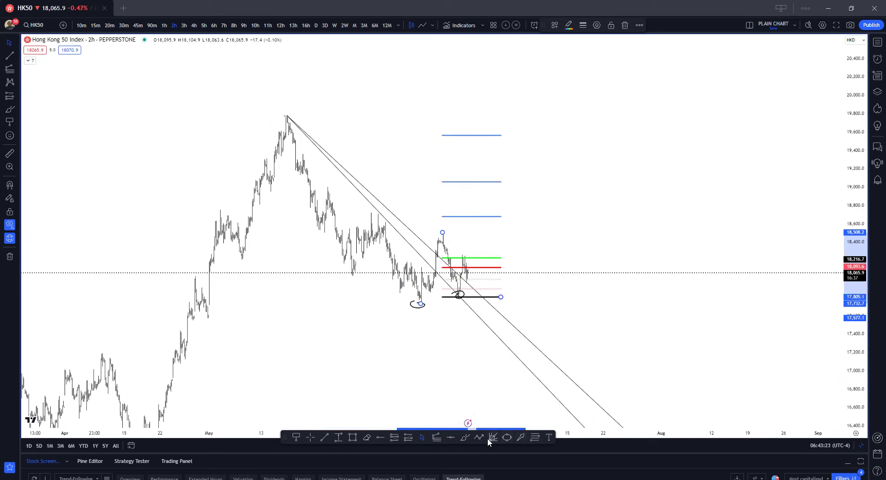
Step: Place a narrow long position beyond the fan breakout, entry about 18,066, stop about 17,801 and target 18,685 at the first blue extension level
{"action": "left_click", "coordinate": [409, 436]}
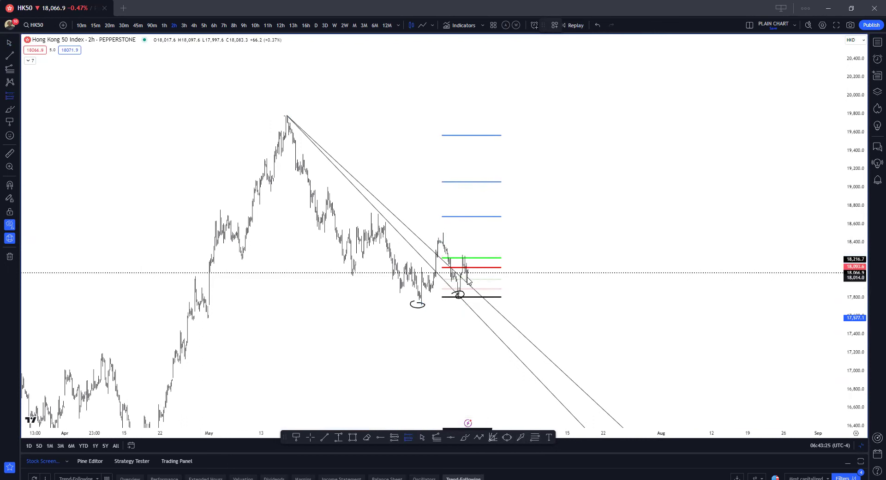
{"action": "left_click", "coordinate": [470, 273]}
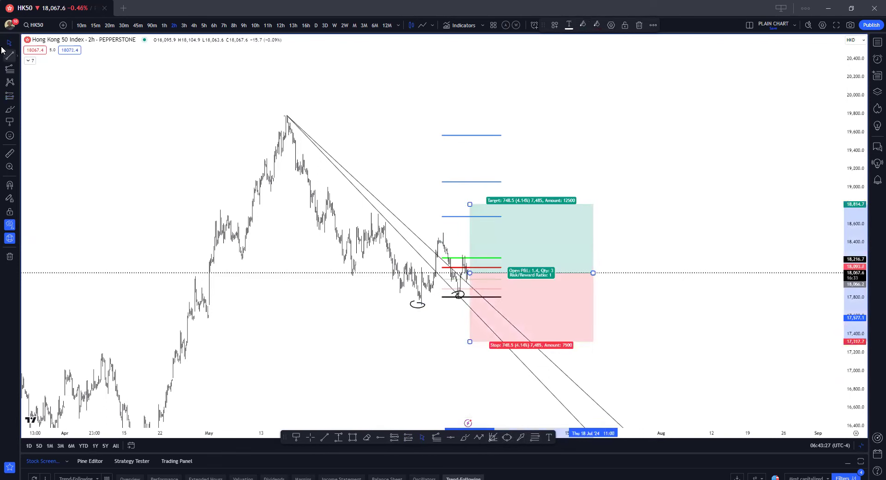
{"action": "left_click_drag", "start_coordinate": [470, 342], "coordinate": [472, 296]}
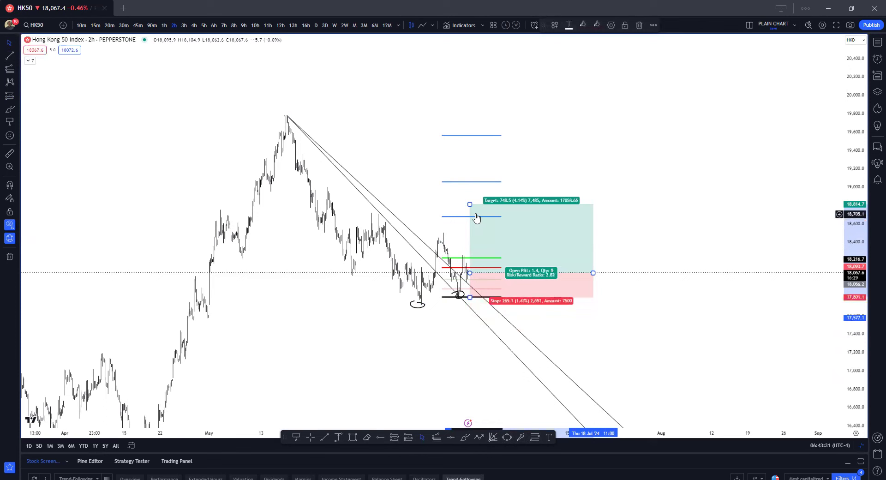
{"action": "left_click_drag", "start_coordinate": [470, 204], "coordinate": [469, 216]}
{"action": "left_click_drag", "start_coordinate": [593, 276], "coordinate": [485, 268]}
{"action": "left_click", "coordinate": [541, 249]}
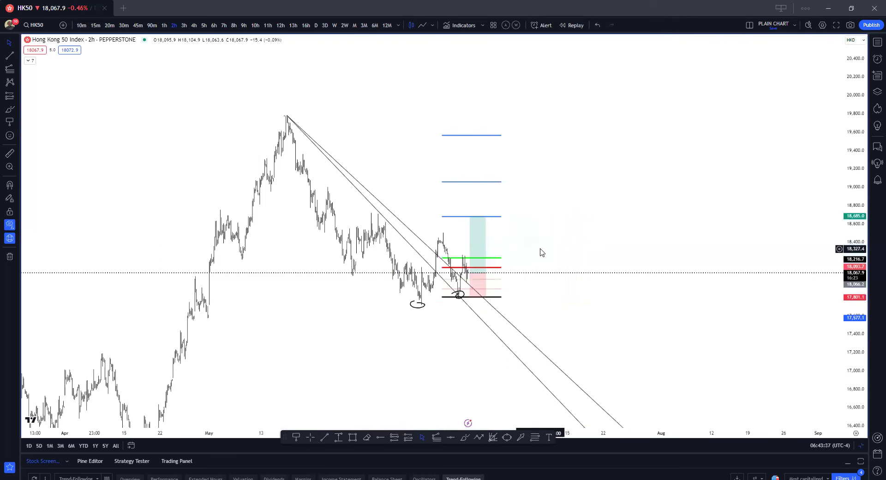
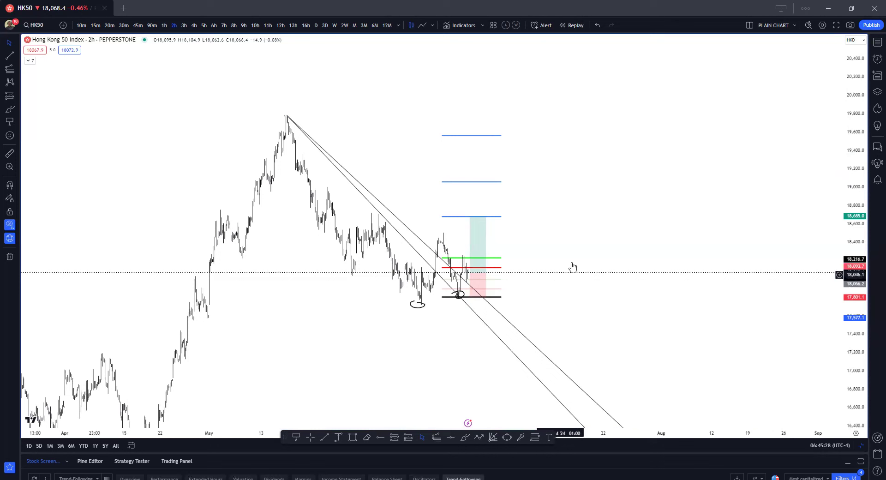
Step: Switch to the GER30 chart and circle the latest June swing high near 18,300 at the green level with the brush
{"action": "key", "text": "Down"}
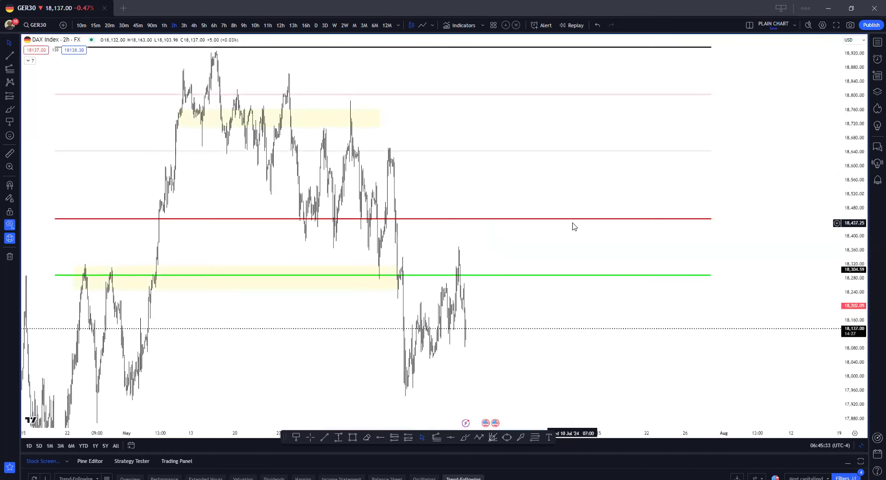
{"action": "scroll", "coordinate": [684, 312], "scroll_direction": "down", "scroll_amount": 3}
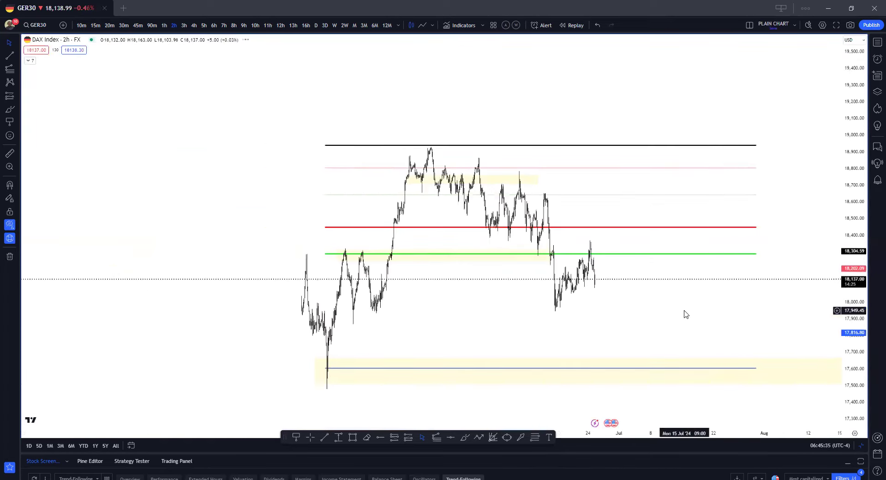
{"action": "left_click_drag", "start_coordinate": [595, 298], "coordinate": [593, 236]}
{"action": "left_click_drag", "start_coordinate": [661, 236], "coordinate": [635, 250]}
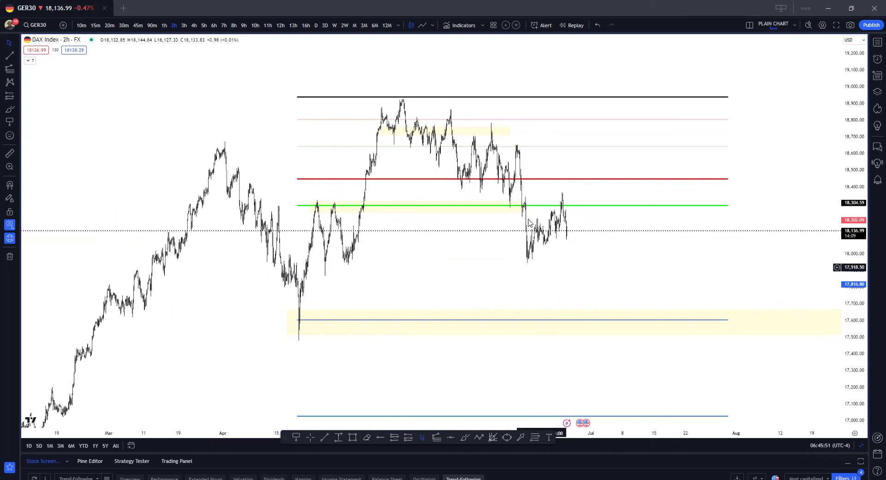
{"action": "left_click", "coordinate": [465, 437]}
{"action": "left_click_drag", "start_coordinate": [564, 197], "coordinate": [556, 204]}
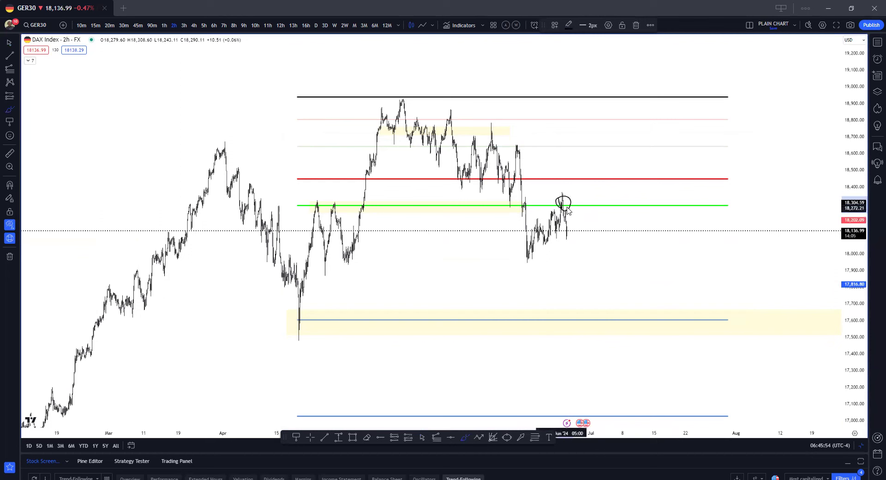
Step: Brush a V-shaped stroke from the May high near 18,920 down to about 18,560 and up to the lower high near 18,840
{"action": "left_click", "coordinate": [9, 44]}
{"action": "left_click_drag", "start_coordinate": [469, 263], "coordinate": [436, 222]}
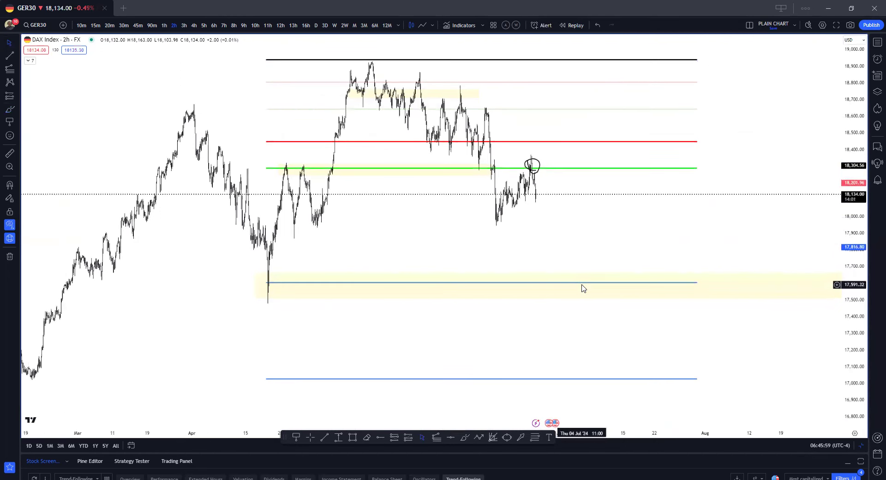
{"action": "left_click_drag", "start_coordinate": [544, 130], "coordinate": [548, 152]}
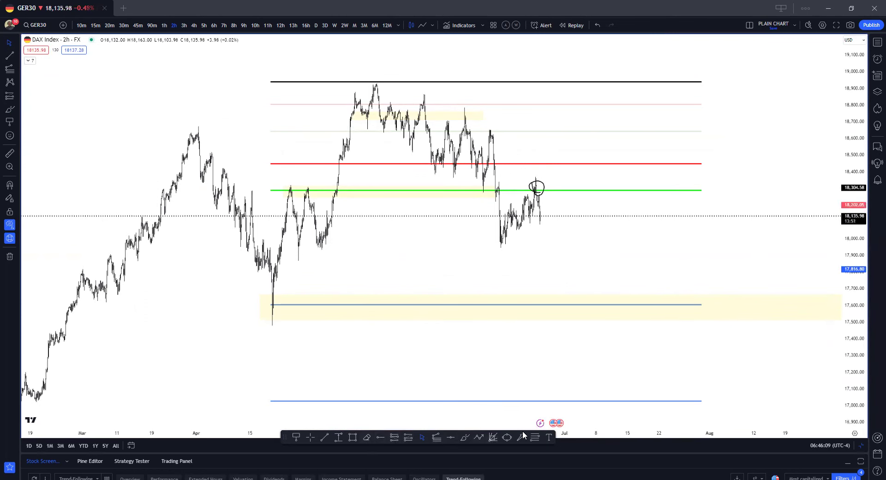
{"action": "left_click", "coordinate": [465, 437]}
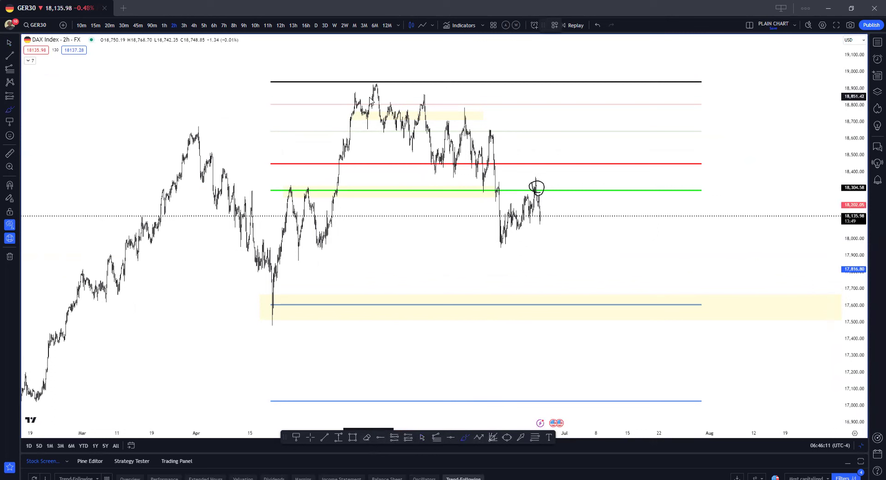
{"action": "mouse_move", "coordinate": [376, 86]}
{"action": "left_mouse_down"}
{"action": "mouse_move", "coordinate": [410, 142]}
{"action": "mouse_move", "coordinate": [421, 98]}
{"action": "left_mouse_up"}
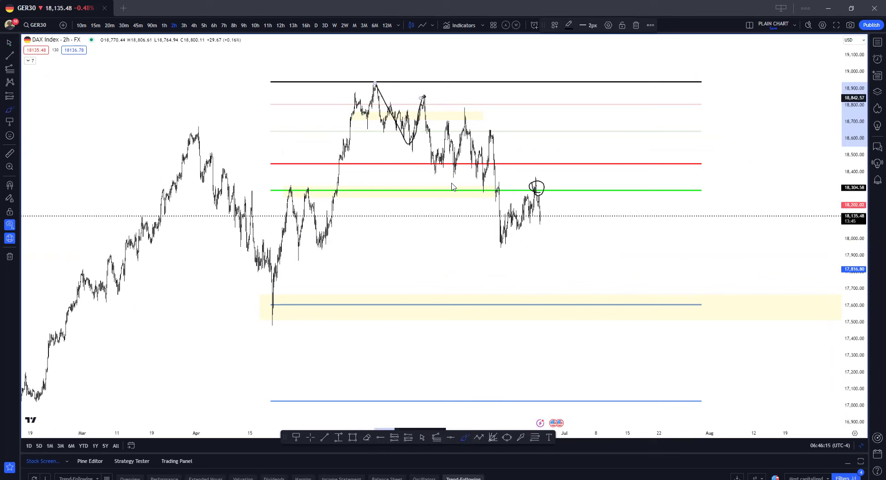
Step: Draw a speed resistance fan from the April low at about 17,492 up to the lower high at about 18,849
{"action": "left_click", "coordinate": [493, 437]}
{"action": "left_click", "coordinate": [272, 323]}
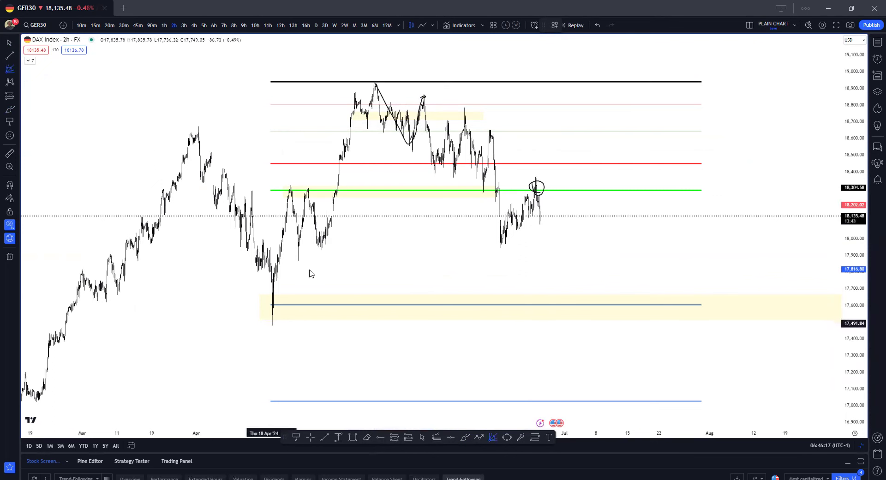
{"action": "left_click", "coordinate": [424, 97]}
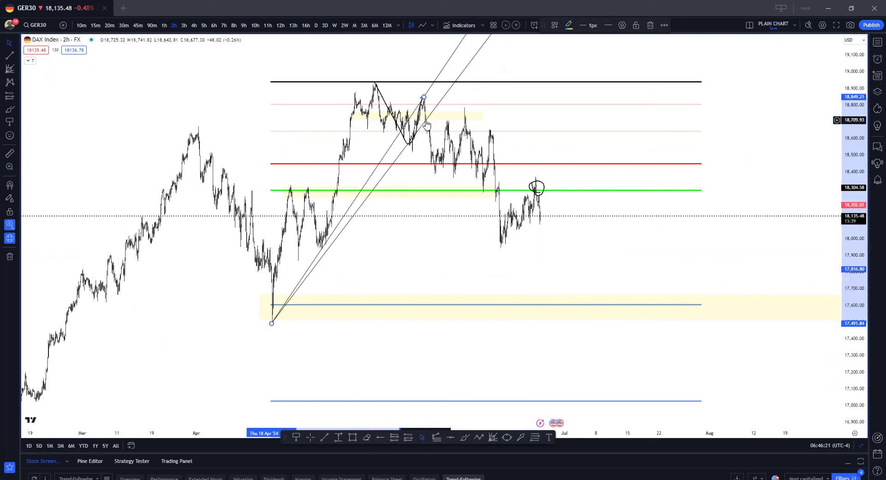
{"action": "left_click", "coordinate": [424, 92]}
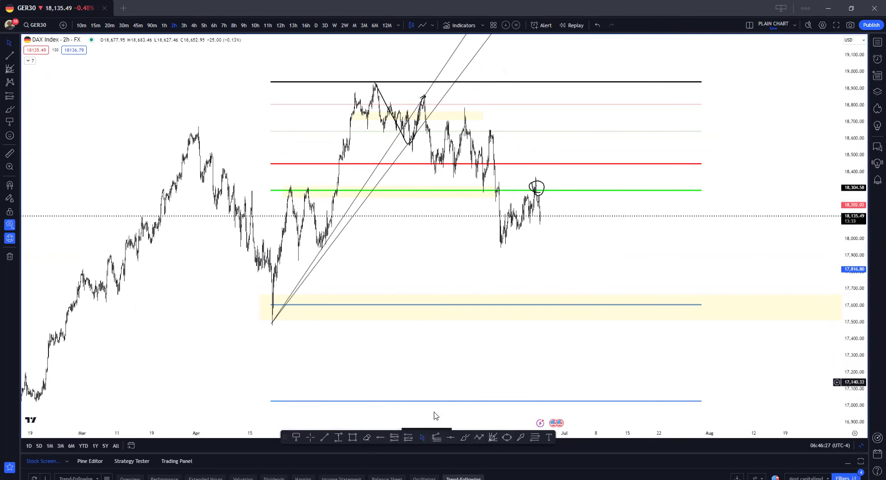
Step: Try a Fibonacci extension from the 18,922 high through the 18,520 low to the lower high at about 18,865, and delete it
{"action": "left_click", "coordinate": [436, 437]}
{"action": "left_click", "coordinate": [375, 85]}
{"action": "left_click", "coordinate": [410, 152]}
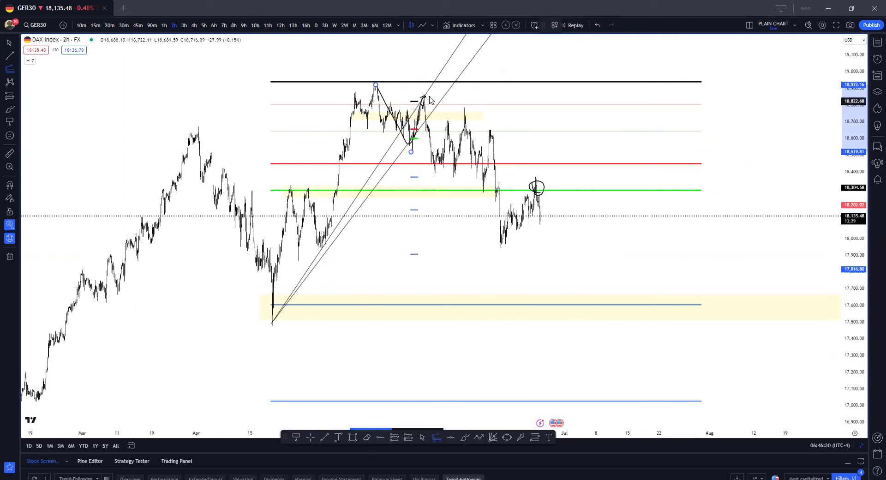
{"action": "left_click", "coordinate": [490, 94]}
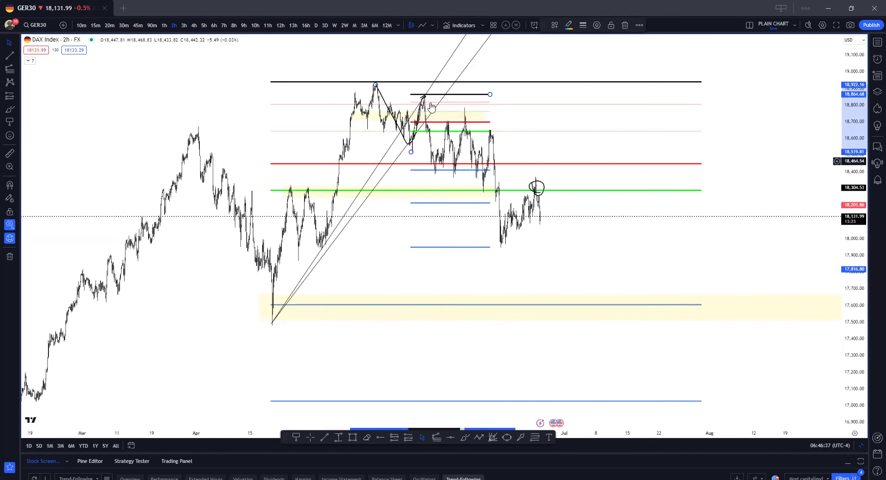
{"action": "key", "text": "Delete"}
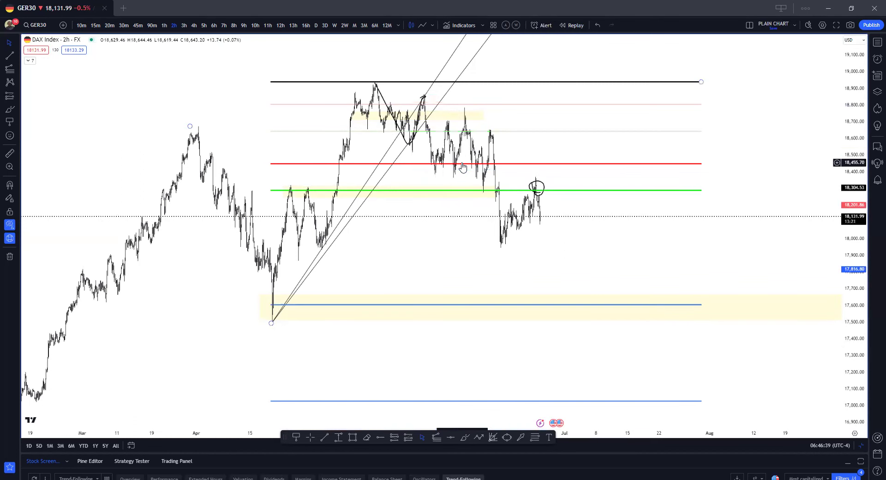
Step: Switch GER30 to the daily timeframe and examine the longer-term swings from 2020 to 2024
{"action": "left_click_drag", "start_coordinate": [422, 226], "coordinate": [446, 238]}
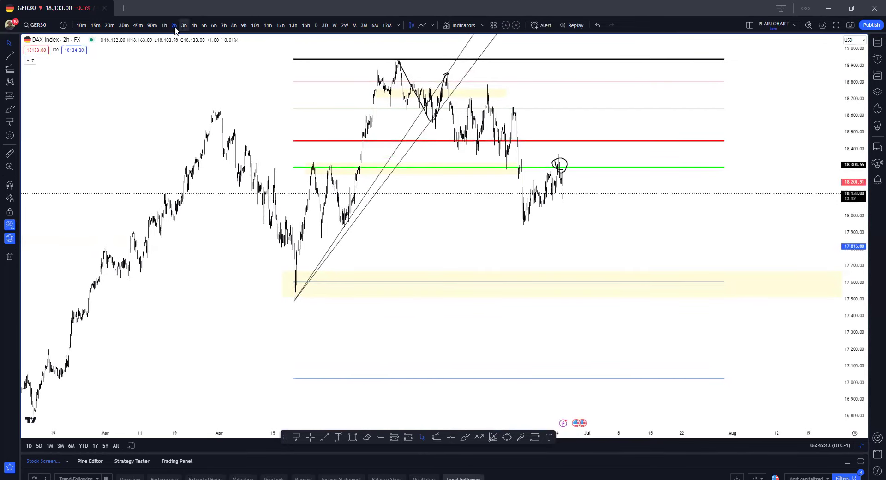
{"action": "left_click", "coordinate": [316, 25]}
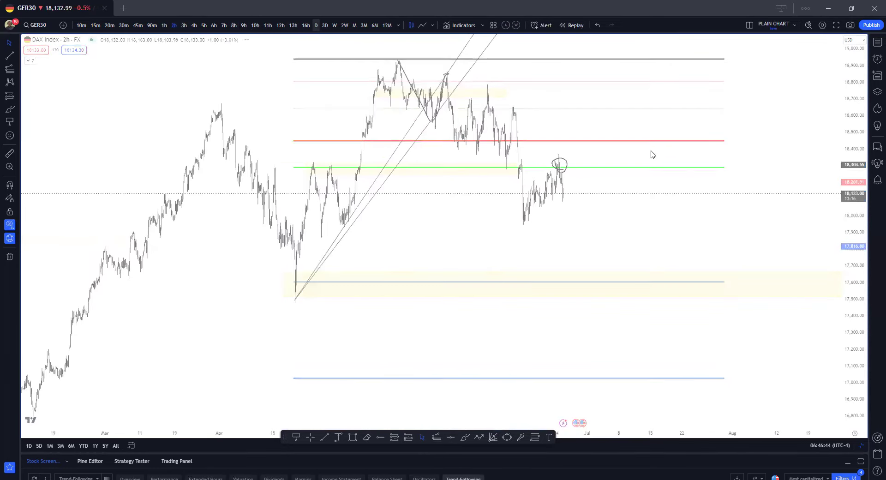
{"action": "left_click_drag", "start_coordinate": [715, 381], "coordinate": [714, 251]}
{"action": "left_click_drag", "start_coordinate": [433, 300], "coordinate": [649, 255]}
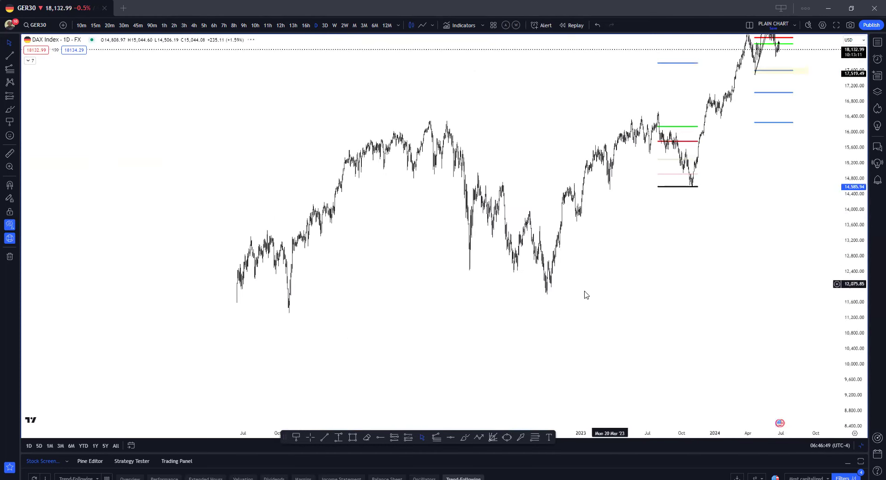
{"action": "left_click_drag", "start_coordinate": [431, 271], "coordinate": [516, 260]}
{"action": "left_click_drag", "start_coordinate": [592, 242], "coordinate": [416, 296]}
{"action": "left_click_drag", "start_coordinate": [750, 329], "coordinate": [637, 300]}
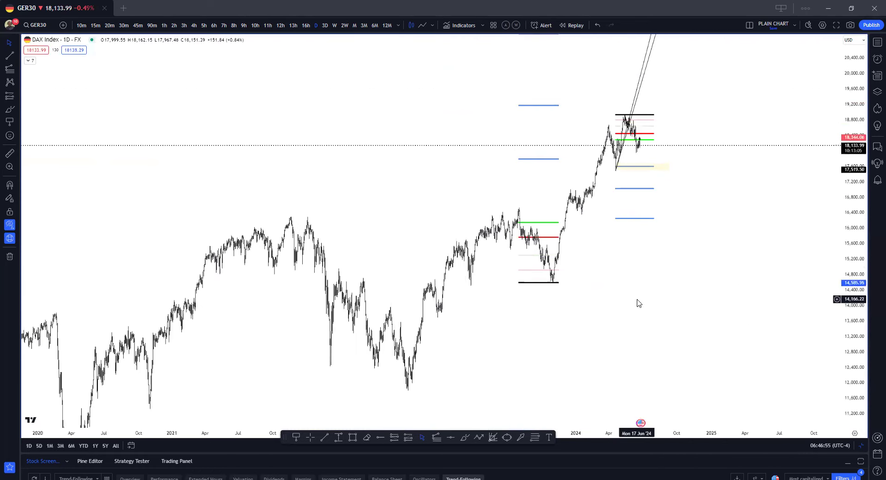
Step: Browse the daily charts of JP225, XAUUSD, XAGUSD and XAUEUR for a suitable swing pattern
{"action": "key", "text": "Down"}
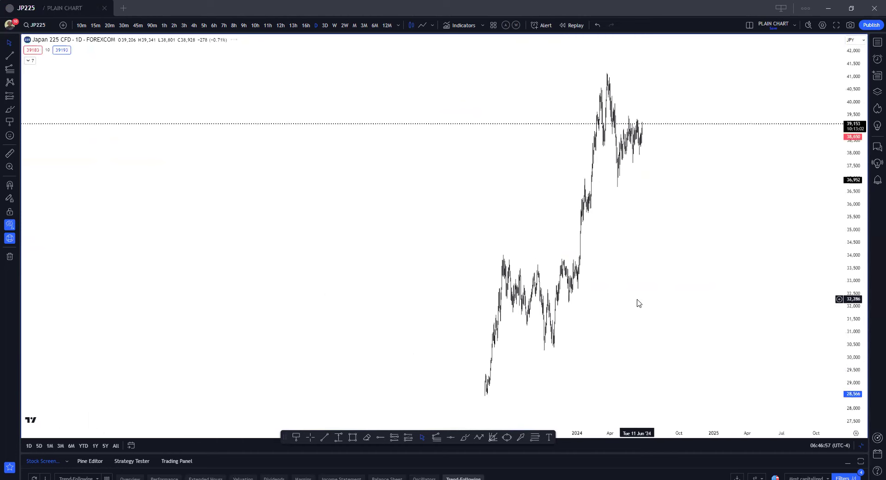
{"action": "key", "text": "space"}
{"action": "key", "text": "space"}
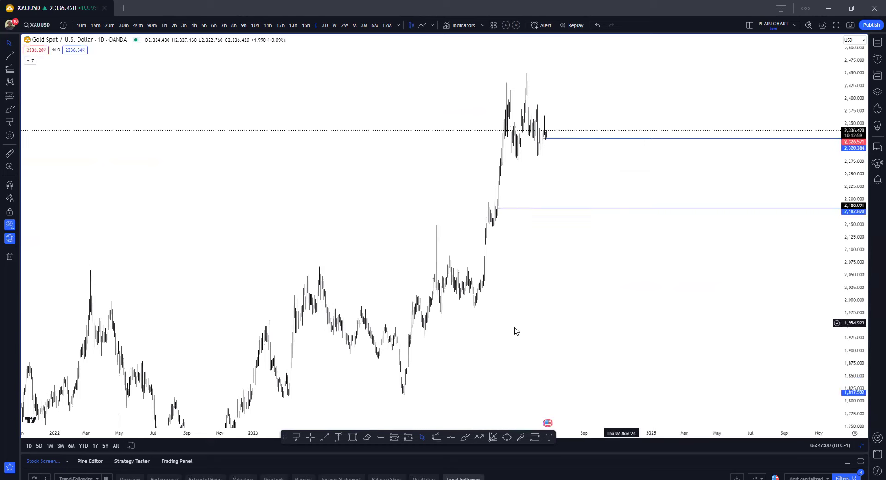
{"action": "key", "text": "space"}
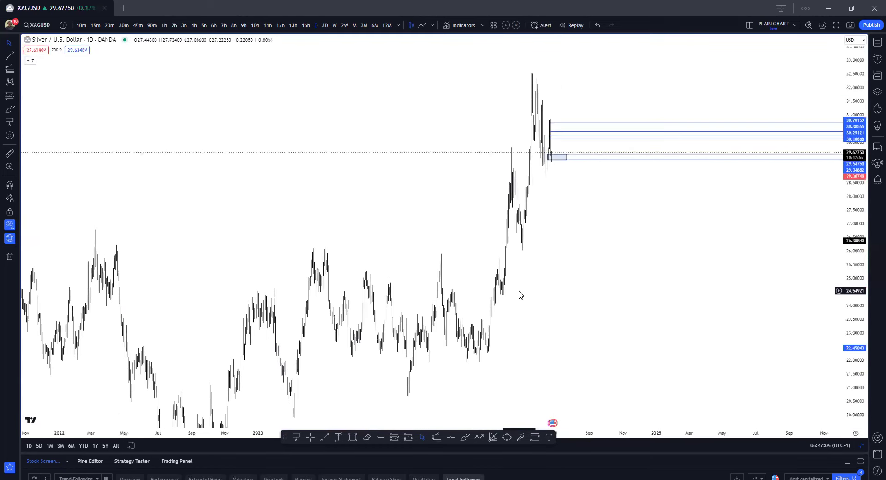
{"action": "key", "text": "space"}
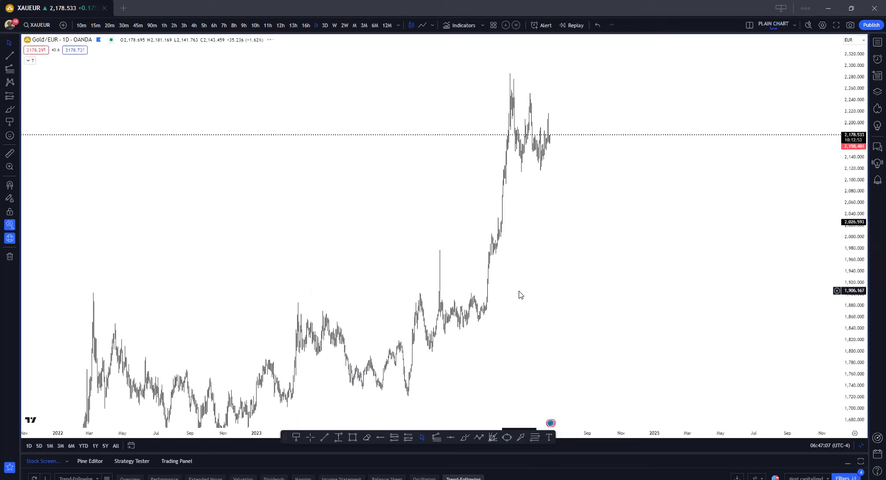
Step: Browse the daily charts of the pound pairs GBPUSD, GBPCAD, GBPJPY, GBPAUD and GBPNZD for a suitable example
{"action": "key", "text": "space"}
{"action": "key", "text": "space"}
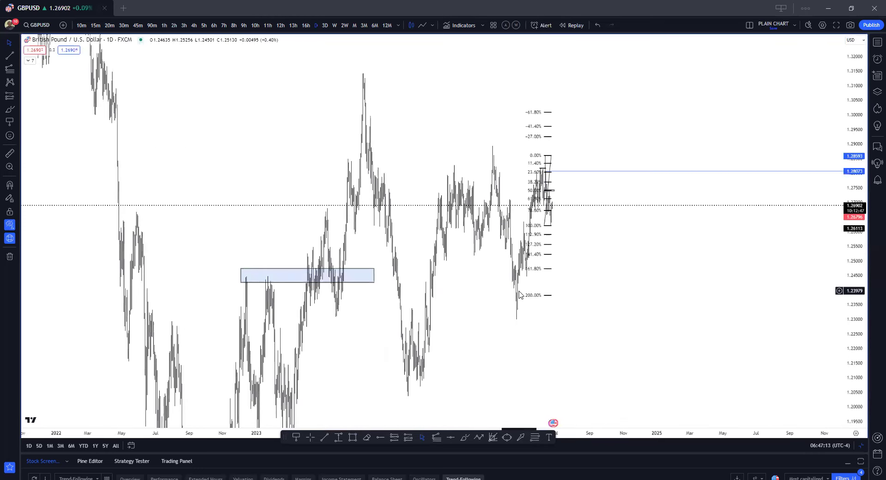
{"action": "key", "text": "space"}
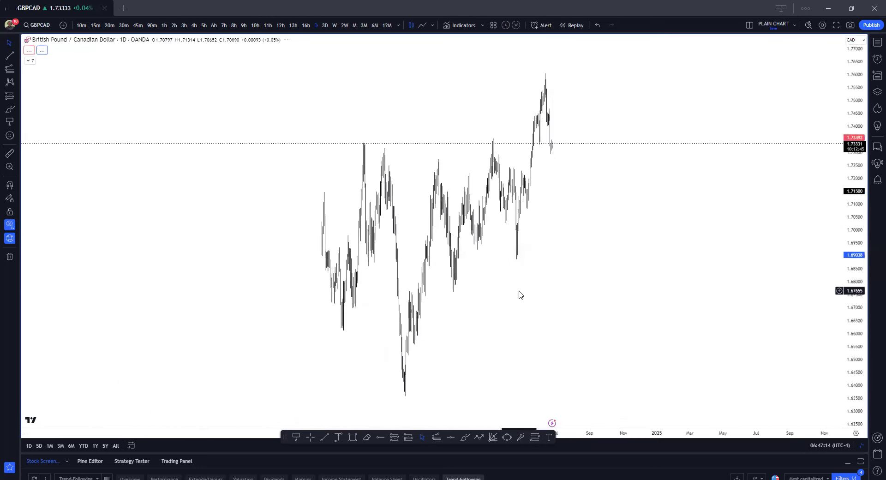
{"action": "key", "text": "space"}
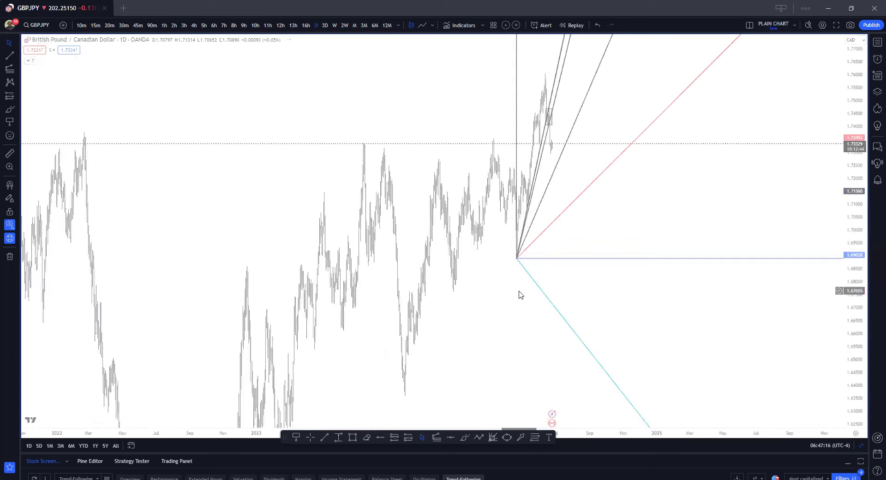
{"action": "left_click_drag", "start_coordinate": [485, 283], "coordinate": [471, 345]}
{"action": "key", "text": "space"}
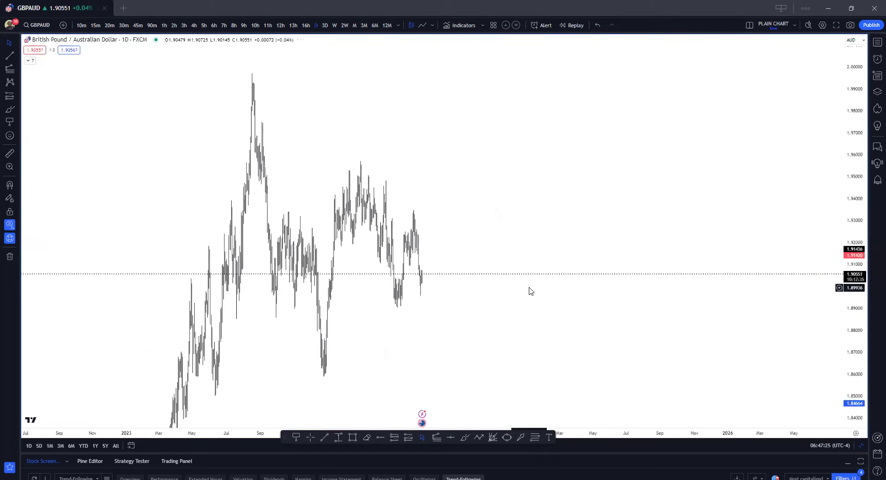
{"action": "key", "text": "space"}
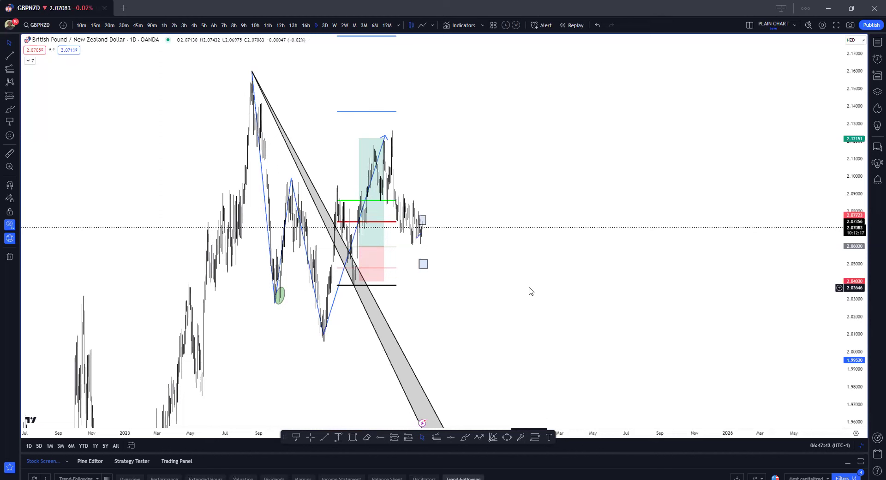
Step: Open the GBPCHF daily chart and remove all existing drawings from it
{"action": "key", "text": "Down"}
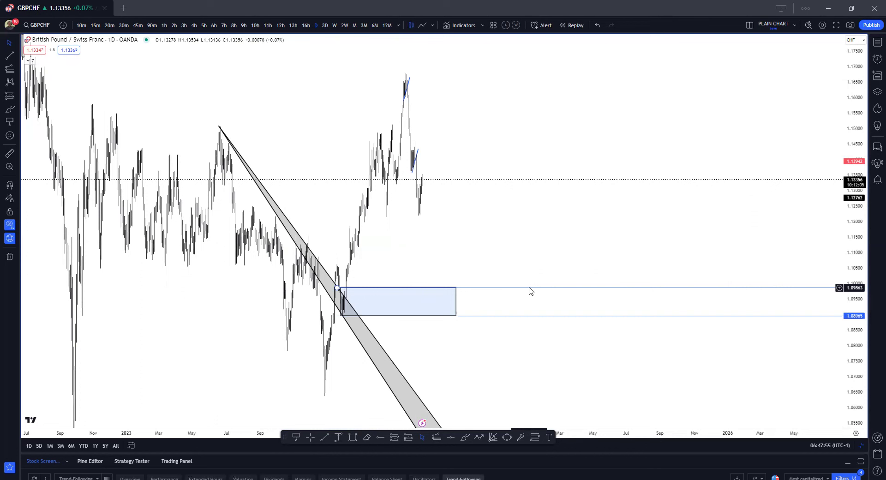
{"action": "scroll", "coordinate": [437, 259], "scroll_direction": "up", "scroll_amount": 2}
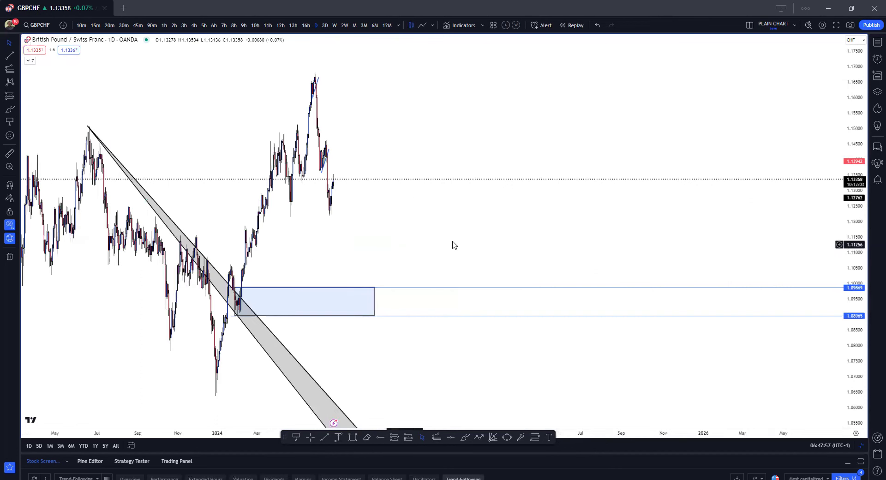
{"action": "left_click_drag", "start_coordinate": [452, 245], "coordinate": [580, 234]}
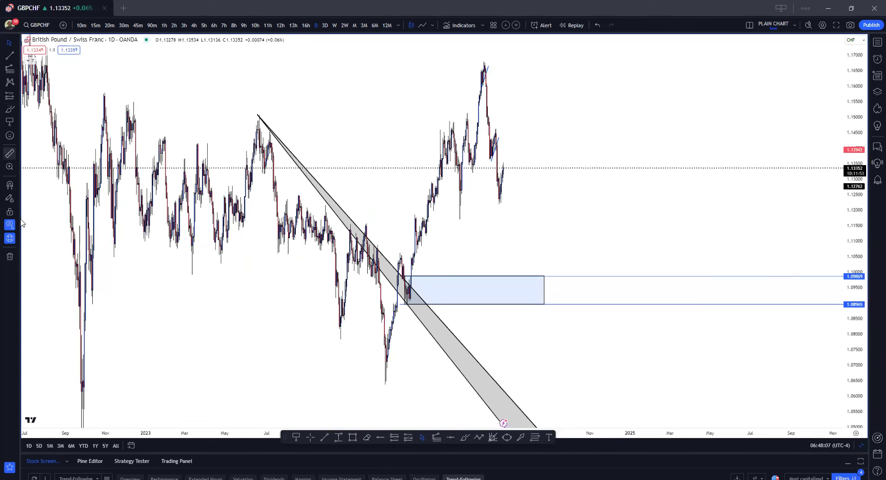
{"action": "left_click", "coordinate": [11, 256]}
{"action": "left_click", "coordinate": [30, 255]}
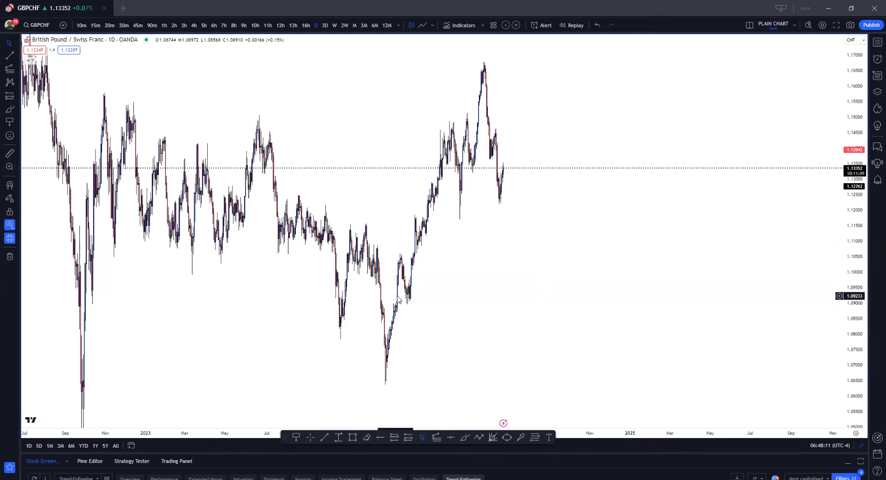
Step: Mark the two rising lows at about 1.0900 and 1.0650 with short horizontal brush strokes
{"action": "left_click", "coordinate": [464, 437]}
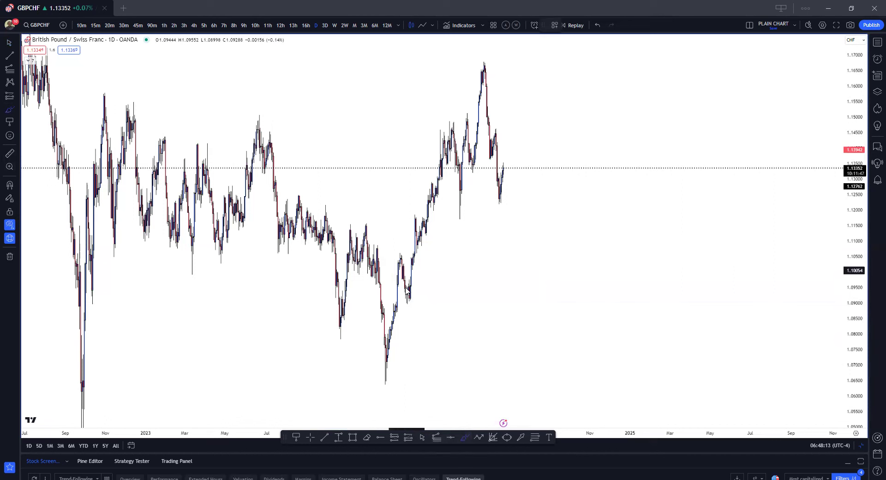
{"action": "left_click_drag", "start_coordinate": [398, 304], "coordinate": [419, 303]}
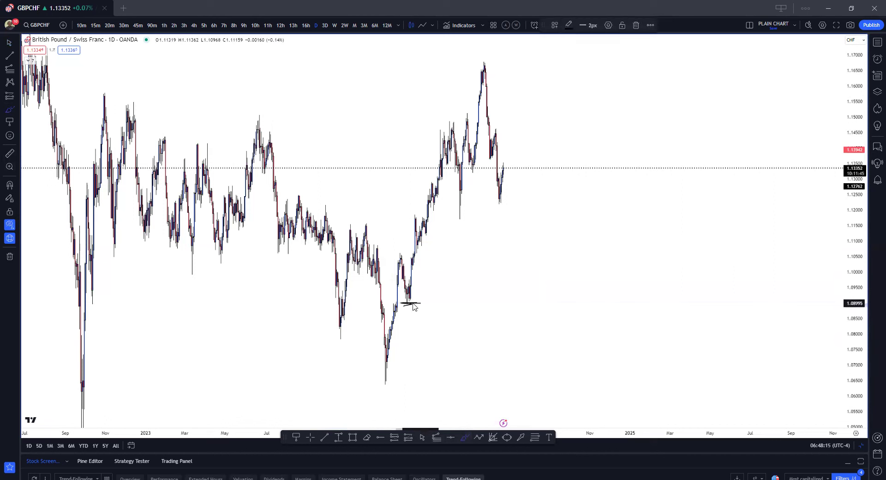
{"action": "left_click_drag", "start_coordinate": [370, 381], "coordinate": [379, 381]}
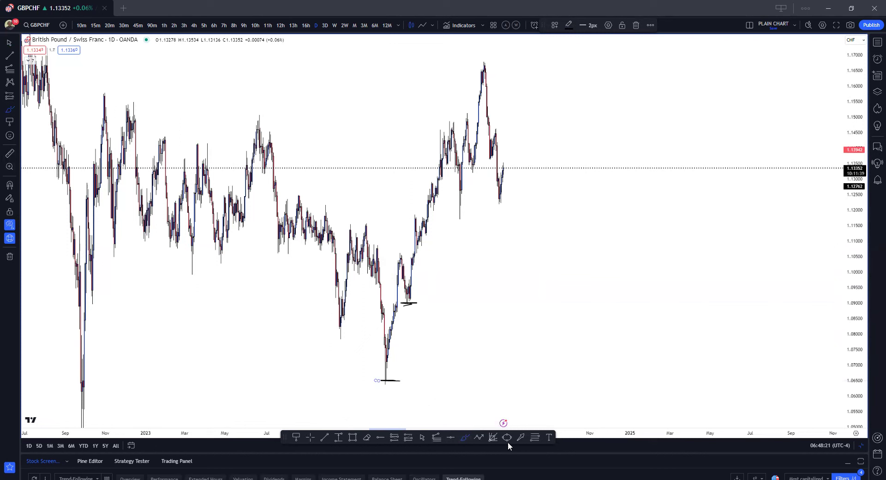
Step: Draw a Fib speed resistance fan from the June 2023 swing high at about 1.1508 to about 1.0871, just past the second low
{"action": "left_click", "coordinate": [492, 439]}
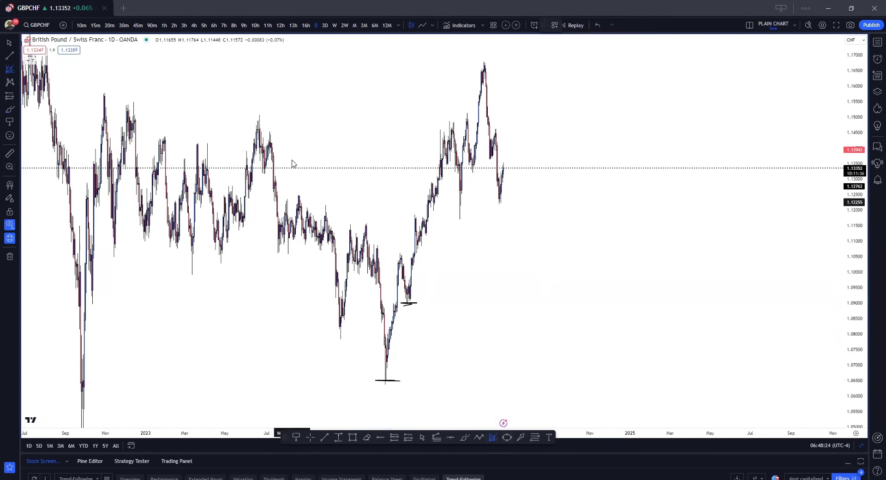
{"action": "left_click", "coordinate": [260, 115]}
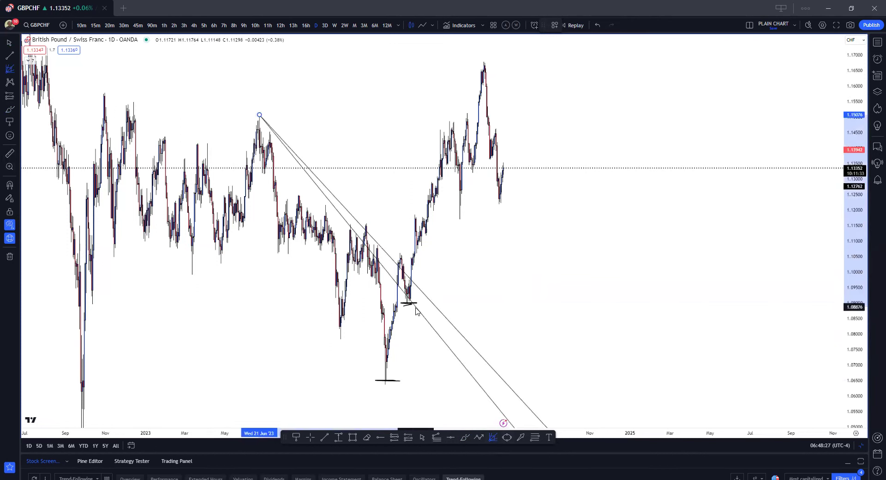
{"action": "left_click", "coordinate": [415, 312]}
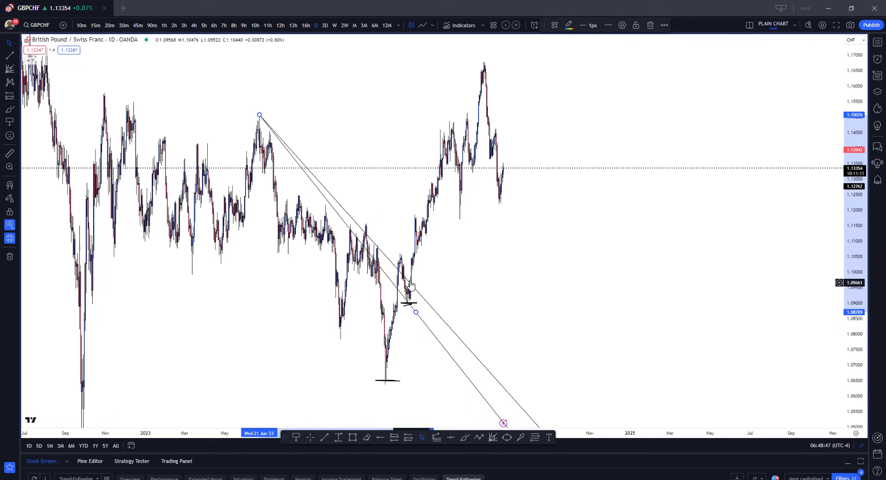
Step: Draw a Trend-Based Fib Extension from the low at about 1.0640 to the high at about 1.1060 and back to about 1.0900
{"action": "left_click", "coordinate": [437, 437]}
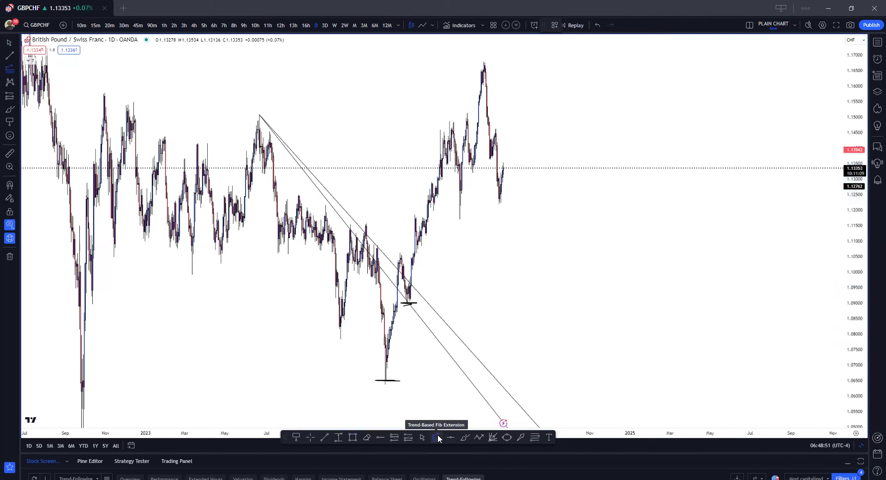
{"action": "left_click", "coordinate": [386, 383]}
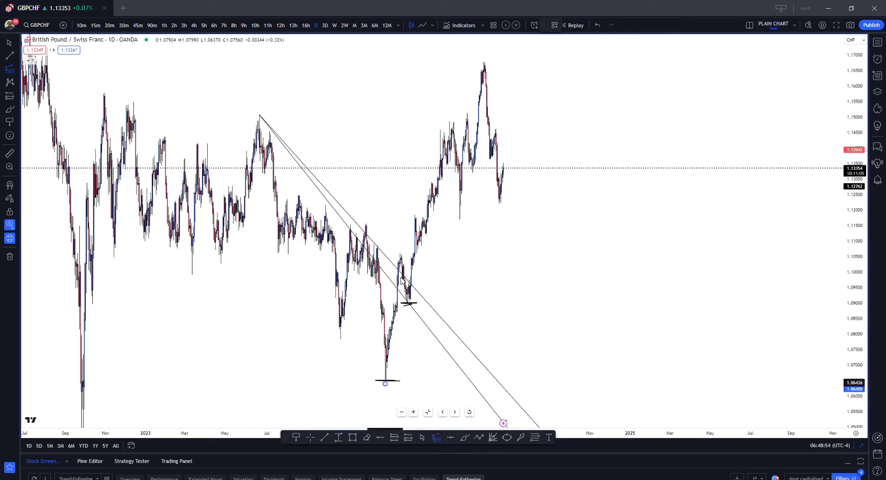
{"action": "left_click", "coordinate": [400, 254]}
{"action": "left_click", "coordinate": [426, 304]}
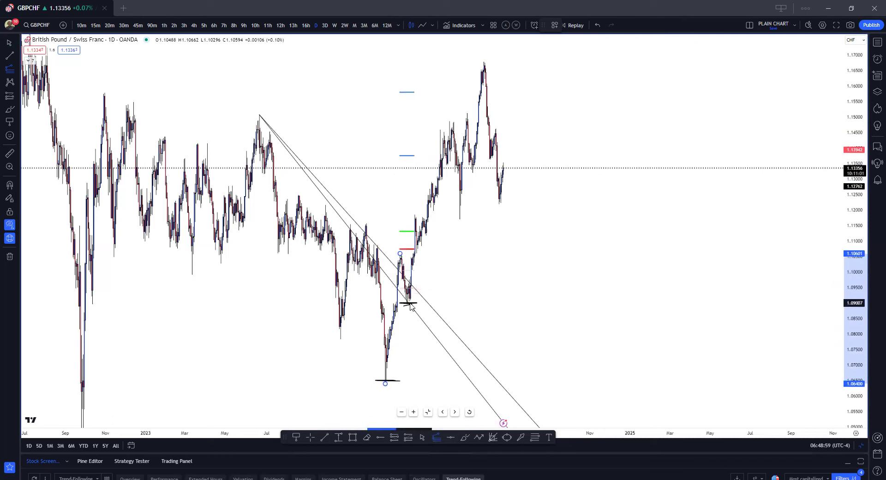
{"action": "left_click", "coordinate": [451, 303]}
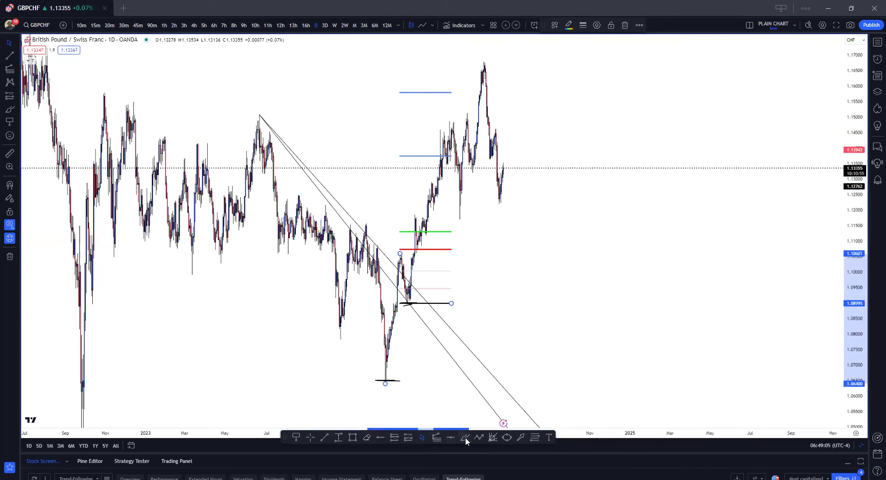
Step: Place a long position with entry at 1.09673, stop at 1.08935 and target at the first blue extension level, narrowed to span the move
{"action": "left_click", "coordinate": [406, 437]}
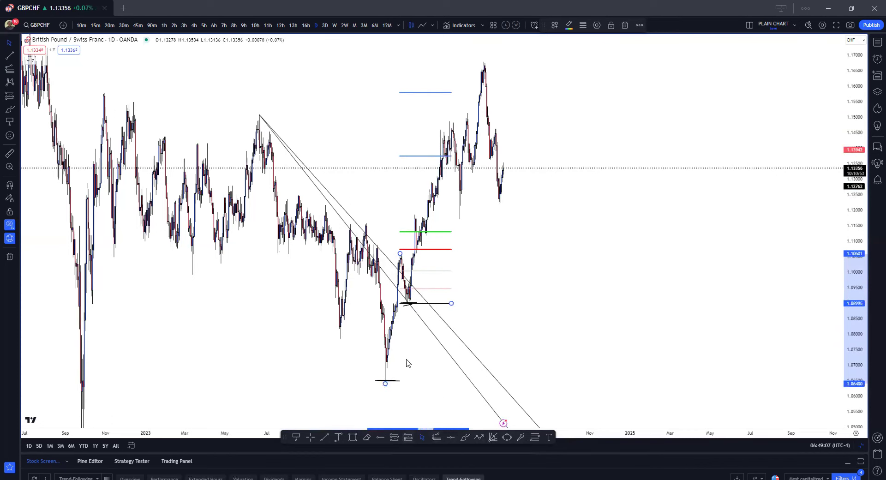
{"action": "left_click", "coordinate": [411, 282]}
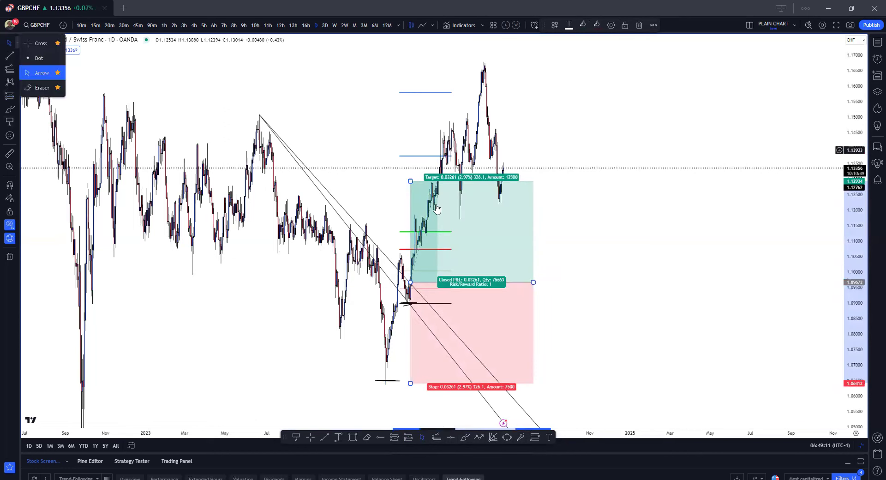
{"action": "left_click_drag", "start_coordinate": [410, 384], "coordinate": [411, 305]}
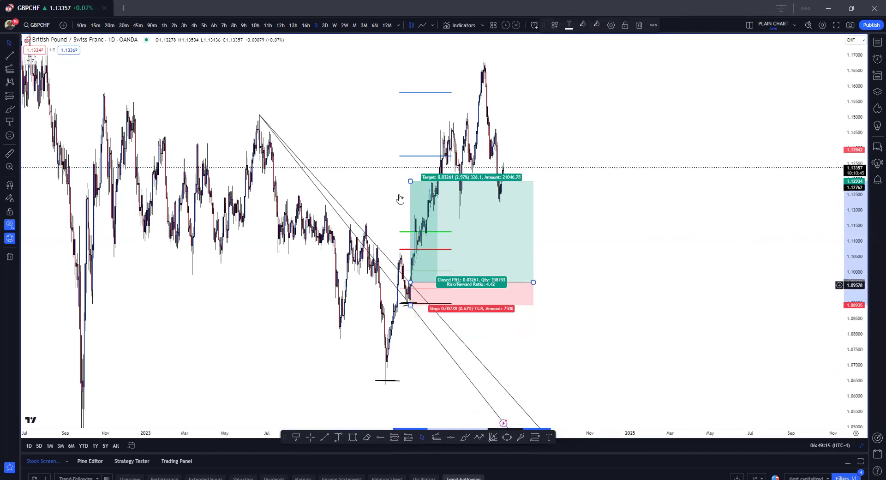
{"action": "left_click_drag", "start_coordinate": [410, 181], "coordinate": [417, 156]}
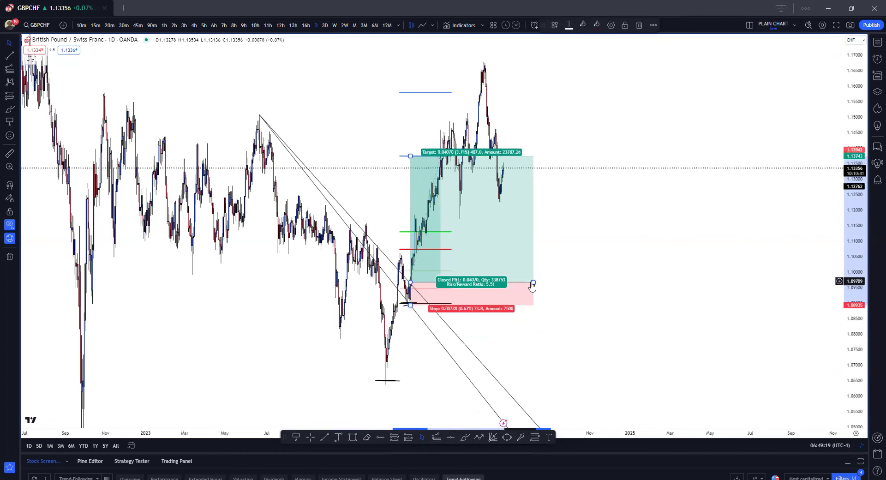
{"action": "left_click_drag", "start_coordinate": [533, 282], "coordinate": [430, 275]}
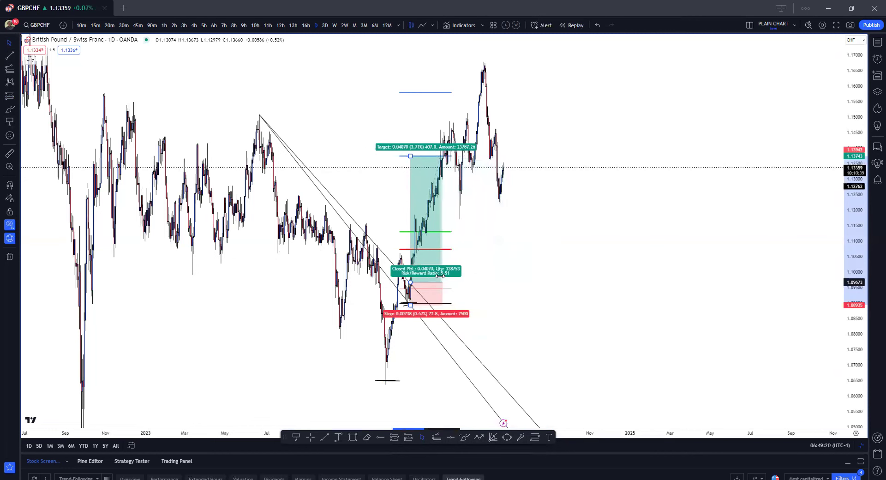
{"action": "left_click", "coordinate": [537, 273]}
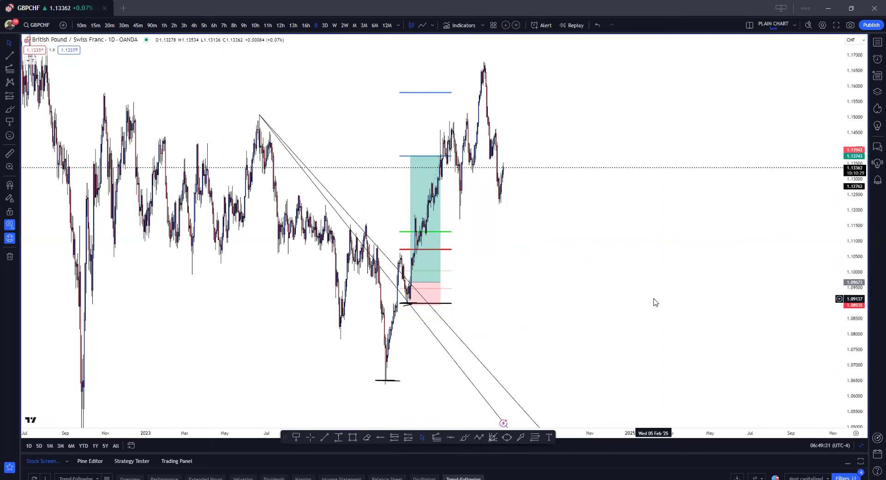
Step: Remove all drawings from the GBPCHF chart while keeping the indicators
{"action": "scroll", "coordinate": [652, 302], "scroll_direction": "up", "scroll_amount": 1}
{"action": "left_click_drag", "start_coordinate": [607, 300], "coordinate": [764, 323]}
{"action": "scroll", "coordinate": [709, 326], "scroll_direction": "up", "scroll_amount": 2}
{"action": "left_click_drag", "start_coordinate": [854, 296], "coordinate": [854, 304]}
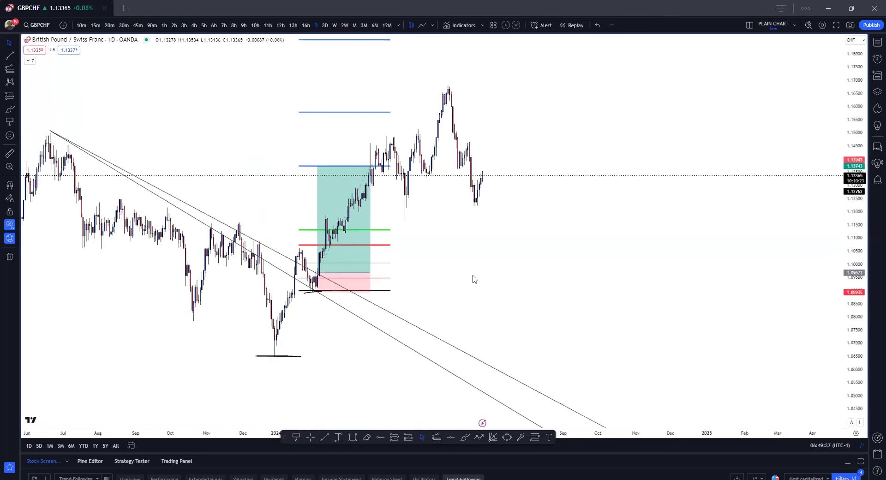
{"action": "left_click", "coordinate": [10, 256]}
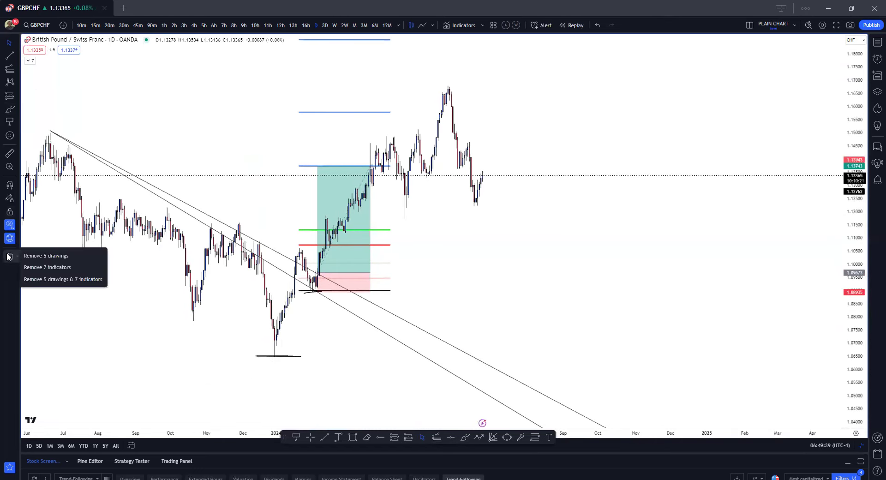
{"action": "left_click", "coordinate": [32, 256]}
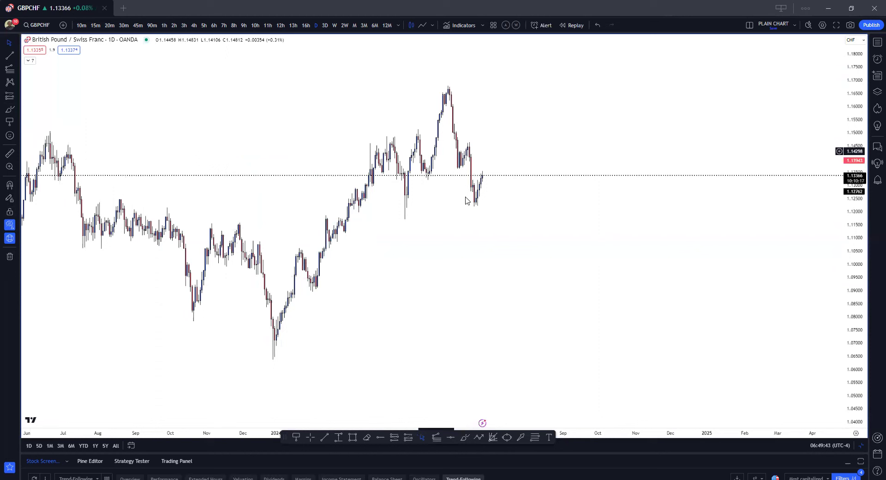
Step: Mark the highs near 1.1690 and 1.1460 and the low near 1.1330 with brush strokes, and clear all of them from the chart
{"action": "left_click", "coordinate": [465, 437]}
{"action": "left_click_drag", "start_coordinate": [465, 142], "coordinate": [479, 142]}
{"action": "mouse_move", "coordinate": [442, 81]}
{"action": "left_mouse_down"}
{"action": "mouse_move", "coordinate": [464, 83]}
{"action": "mouse_move", "coordinate": [444, 81]}
{"action": "left_mouse_up"}
{"action": "mouse_move", "coordinate": [431, 178]}
{"action": "left_mouse_down"}
{"action": "mouse_move", "coordinate": [419, 180]}
{"action": "mouse_move", "coordinate": [434, 179]}
{"action": "left_mouse_up"}
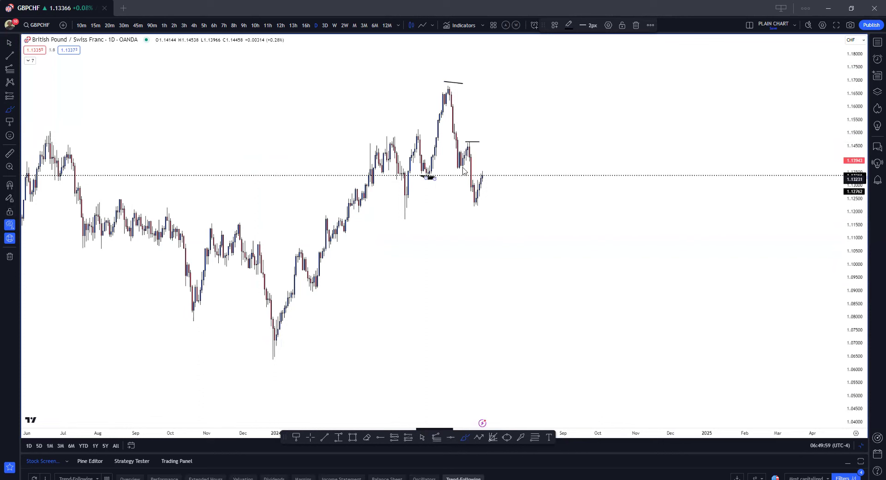
{"action": "left_click", "coordinate": [468, 145]}
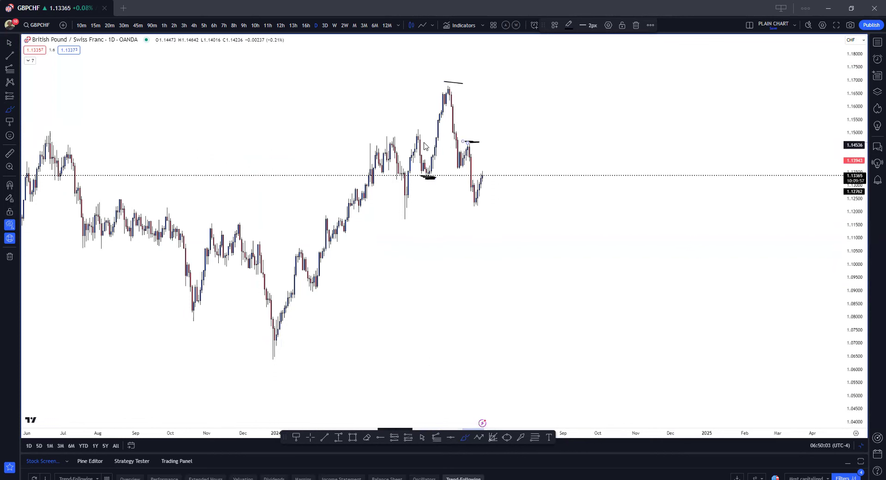
{"action": "left_click", "coordinate": [10, 256]}
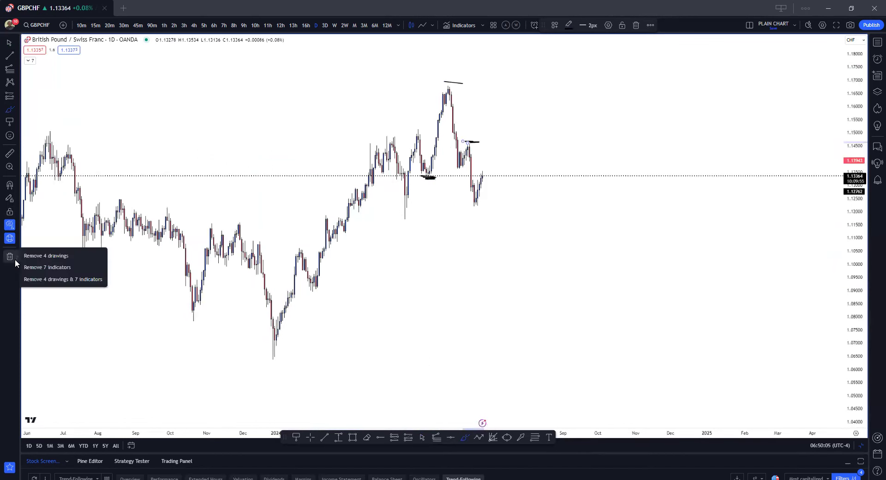
{"action": "left_click", "coordinate": [27, 256]}
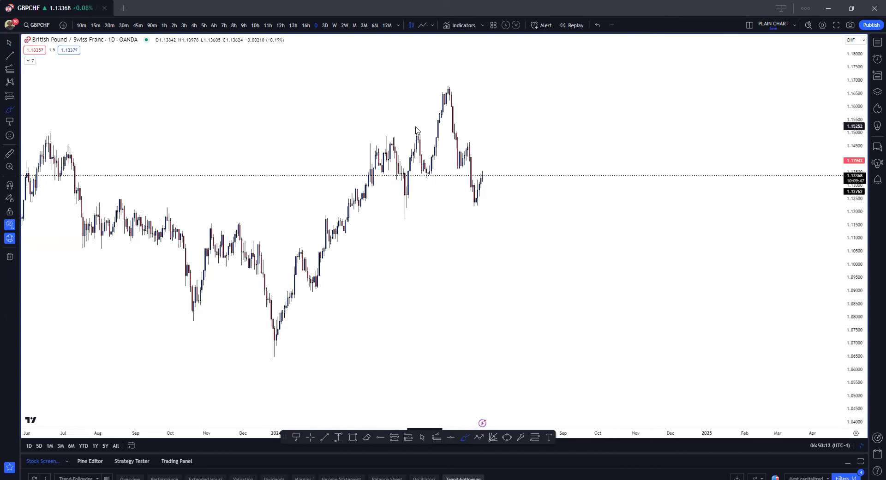
Step: Mark the swing high at about 1.1510 and the following low at about 1.1320 with short horizontal brush strokes
{"action": "left_click_drag", "start_coordinate": [416, 129], "coordinate": [442, 133]}
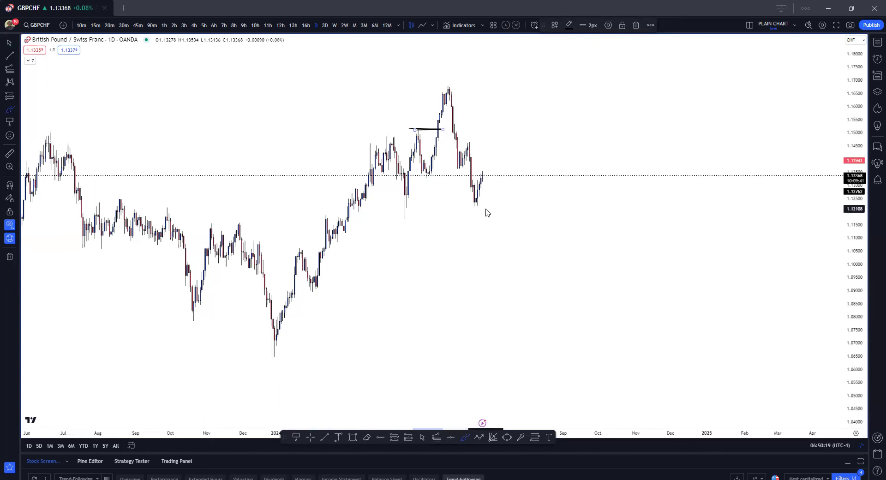
{"action": "mouse_move", "coordinate": [433, 183]}
{"action": "left_mouse_down"}
{"action": "mouse_move", "coordinate": [421, 181]}
{"action": "mouse_move", "coordinate": [452, 179]}
{"action": "left_mouse_up"}
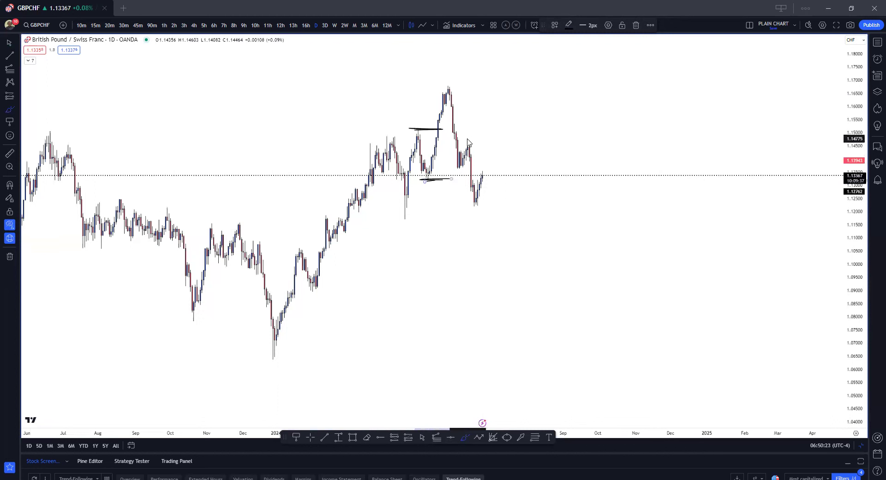
Step: Try marking the lower high at about 1.1460 and sketching a projected rise and drop from current price, and undo these strokes
{"action": "left_click_drag", "start_coordinate": [464, 143], "coordinate": [497, 143]}
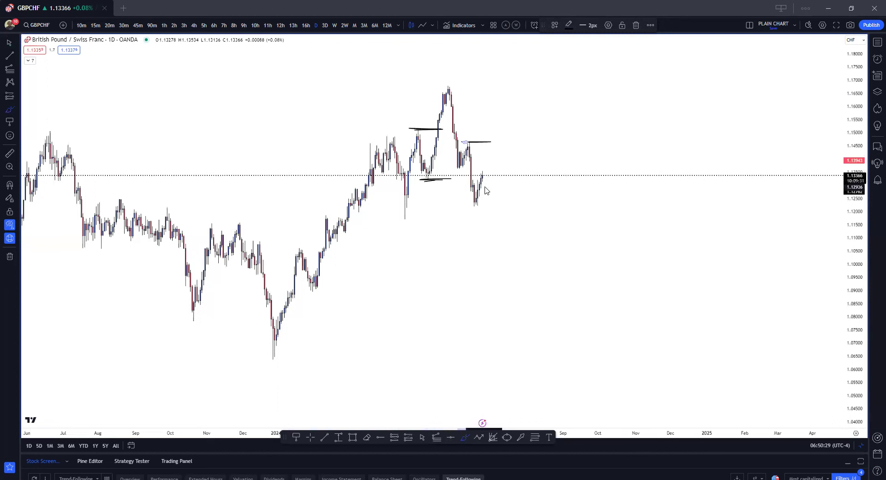
{"action": "left_click_drag", "start_coordinate": [482, 173], "coordinate": [492, 138]}
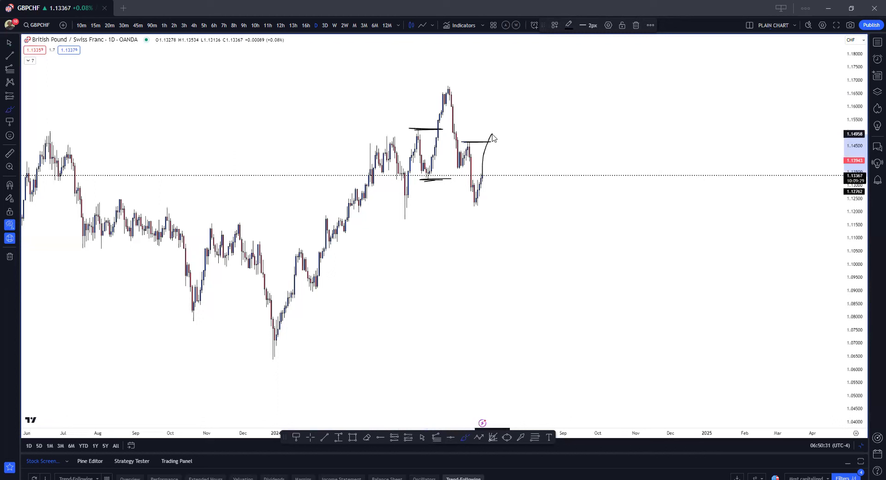
{"action": "mouse_move", "coordinate": [512, 165]}
{"action": "left_mouse_down"}
{"action": "mouse_move", "coordinate": [534, 280]}
{"action": "mouse_move", "coordinate": [552, 257]}
{"action": "left_mouse_up"}
{"action": "key", "text": "ctrl+z"}
{"action": "key", "text": "ctrl+z"}
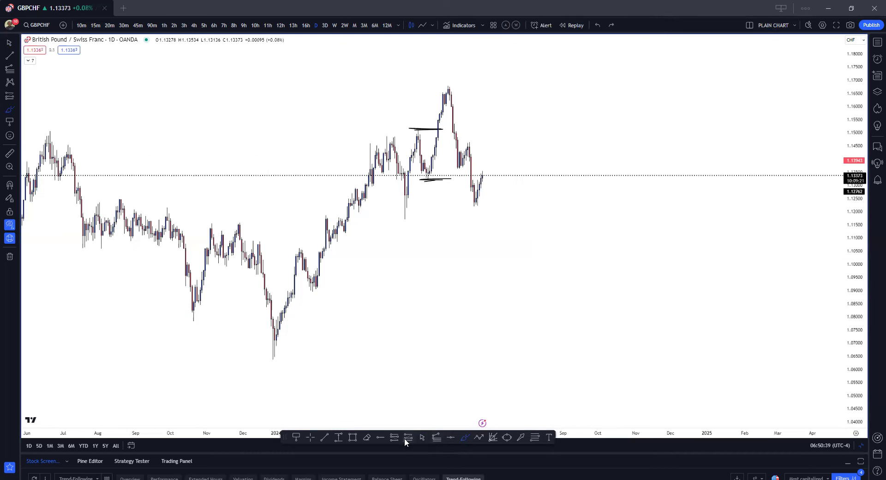
Step: Draw a Fib speed resistance fan from the late December low at about 1.0641 up to about 1.1395
{"action": "left_click", "coordinate": [272, 358]}
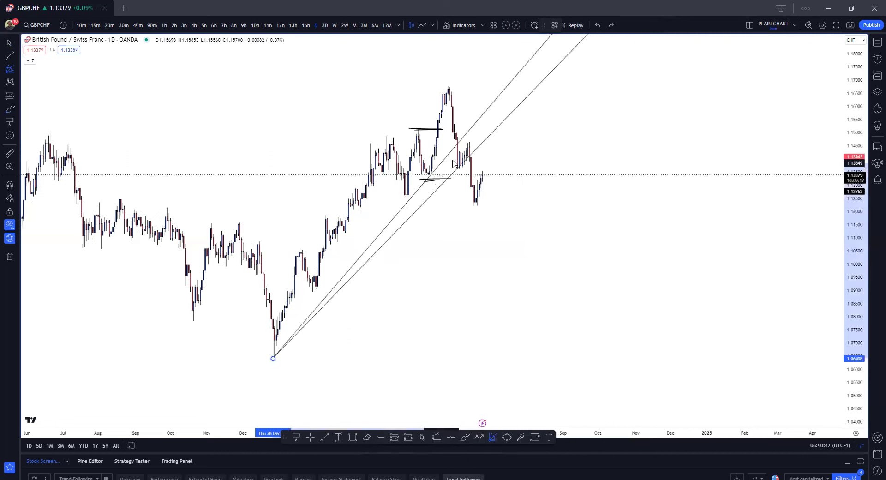
{"action": "left_click", "coordinate": [453, 160]}
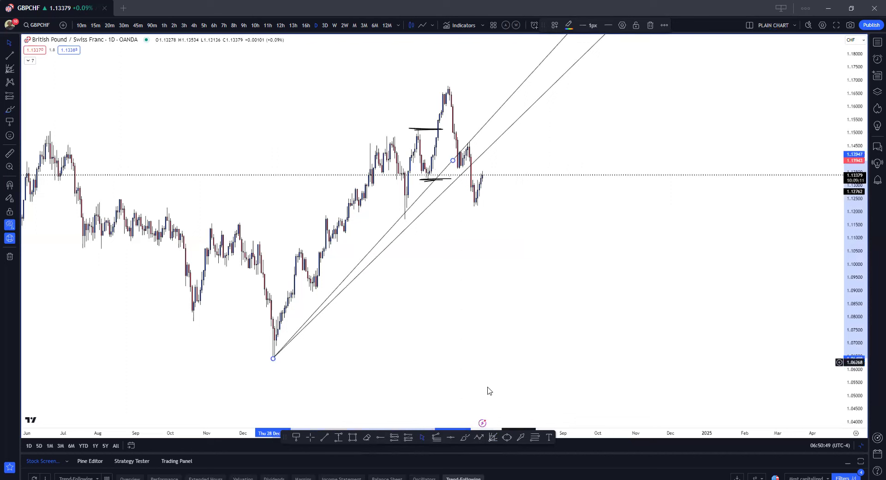
Step: Draw a rectangle from the fan's end point out to early September, between about 1.1375 and 1.1405
{"action": "left_click", "coordinate": [353, 437]}
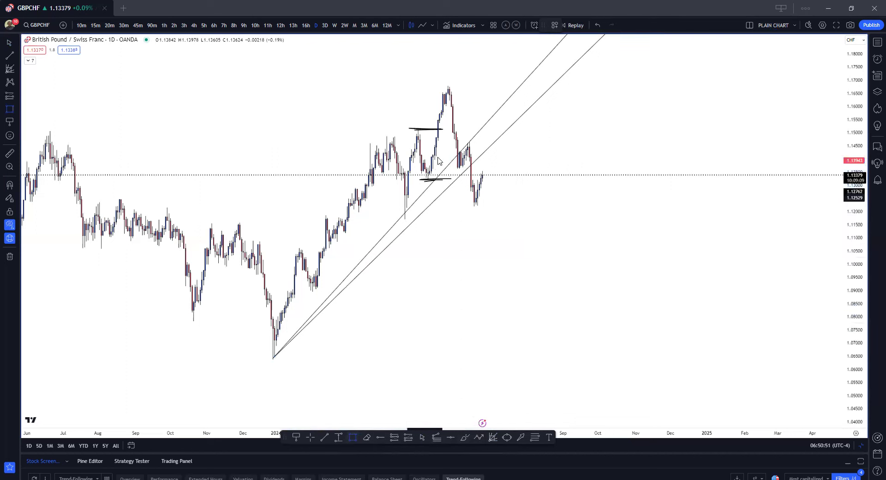
{"action": "left_click_drag", "start_coordinate": [456, 158], "coordinate": [569, 166]}
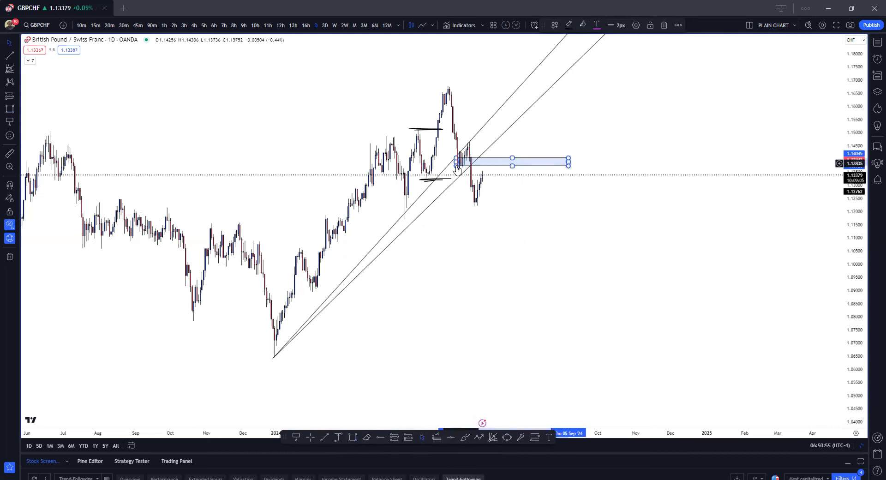
{"action": "left_click", "coordinate": [495, 168]}
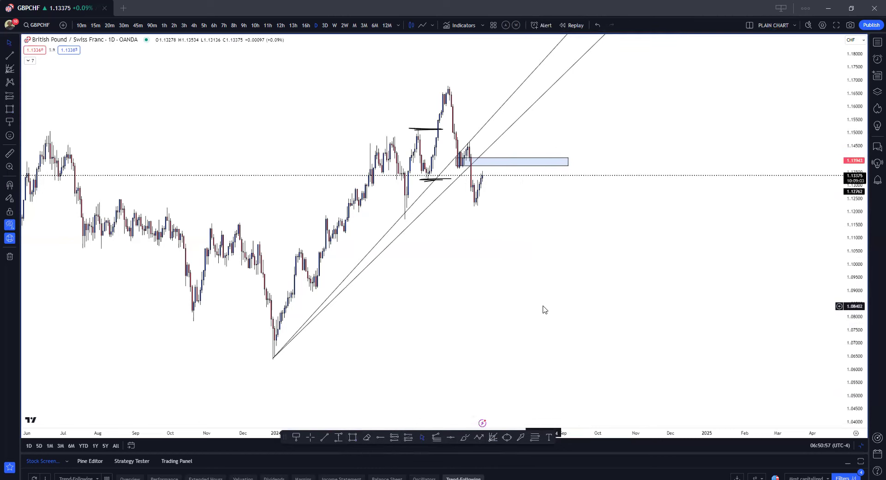
Step: Draw a Trend-Based Fib Extension from the high at about 1.1681 to the low at about 1.1368 and up to the lower high near 1.1460
{"action": "left_click_drag", "start_coordinate": [539, 301], "coordinate": [539, 295]}
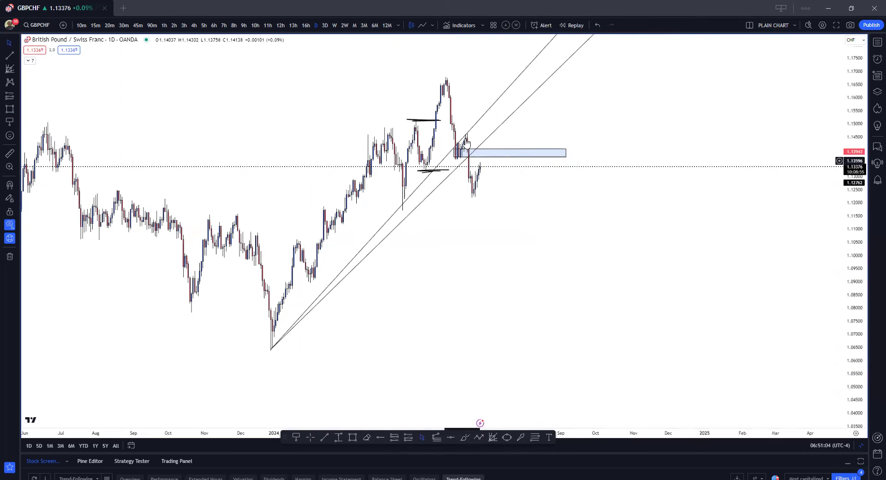
{"action": "left_click", "coordinate": [436, 437]}
{"action": "left_click", "coordinate": [445, 77]}
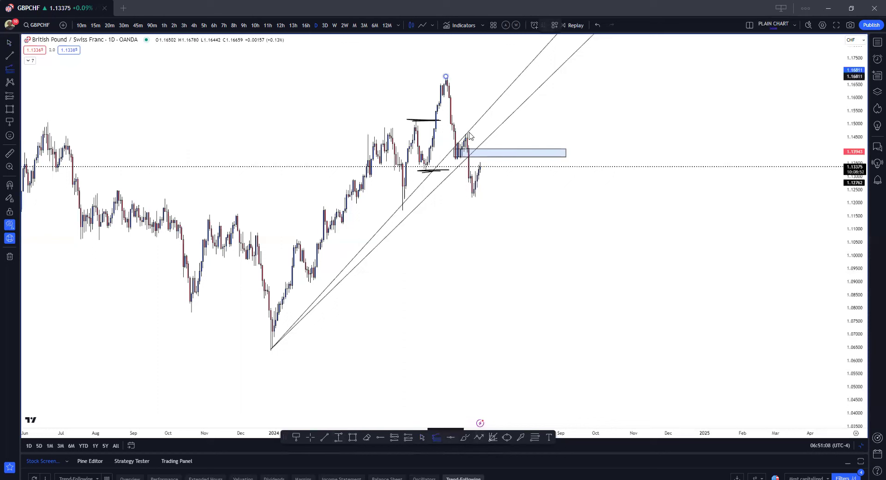
{"action": "left_click", "coordinate": [455, 158]}
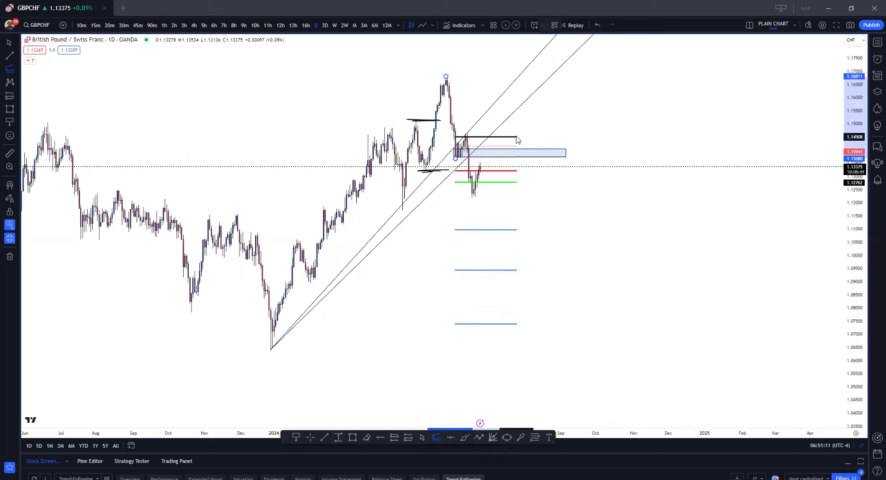
{"action": "left_click", "coordinate": [517, 134]}
Step: Box the first blue extension level with a rectangle between about 1.1132 and 1.1094, extending to early September
{"action": "left_click", "coordinate": [10, 109]}
{"action": "left_click", "coordinate": [451, 221]}
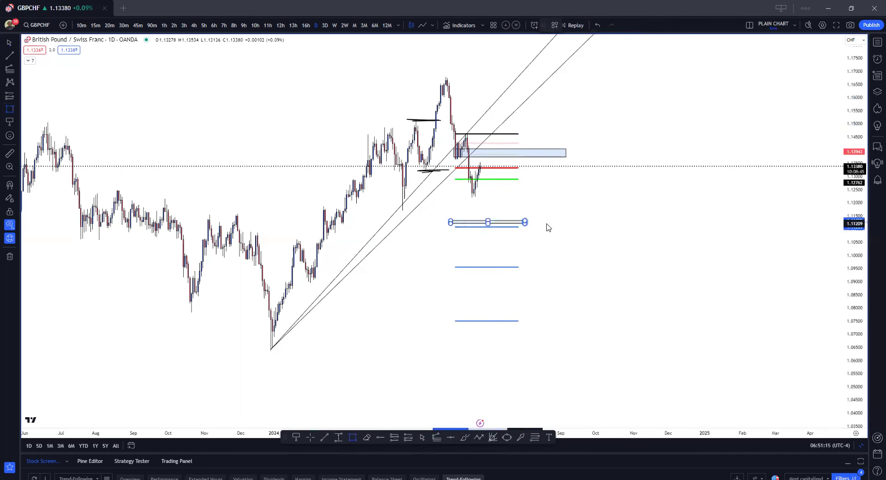
{"action": "left_click_drag", "start_coordinate": [547, 227], "coordinate": [570, 231]}
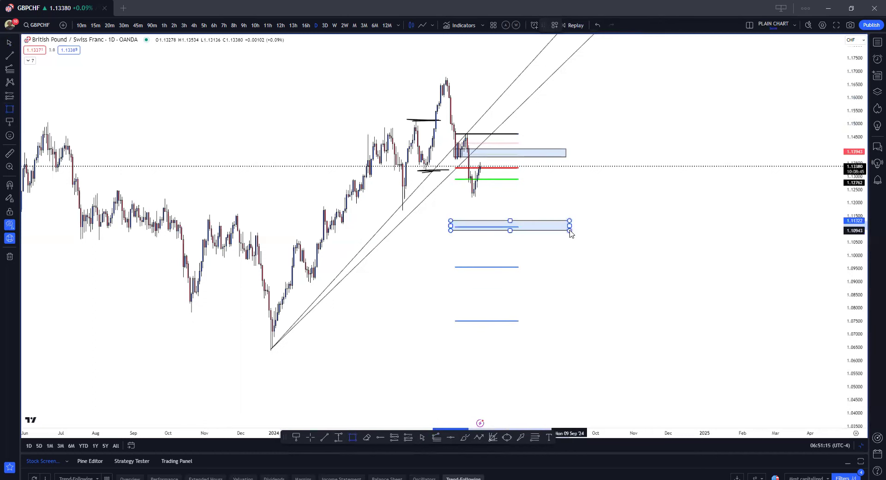
Step: Place a short position with entry at about 1.1378, target at about 1.1108 and stop at about 1.1479
{"action": "left_click", "coordinate": [618, 185]}
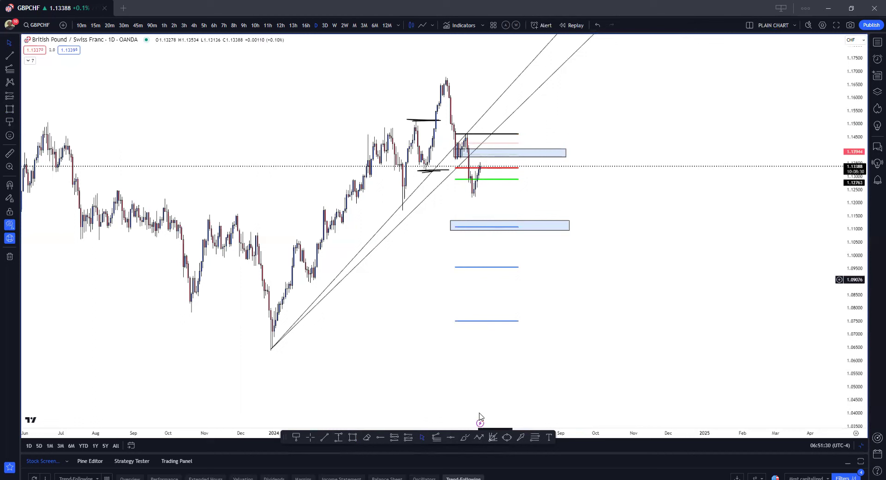
{"action": "left_click", "coordinate": [395, 437]}
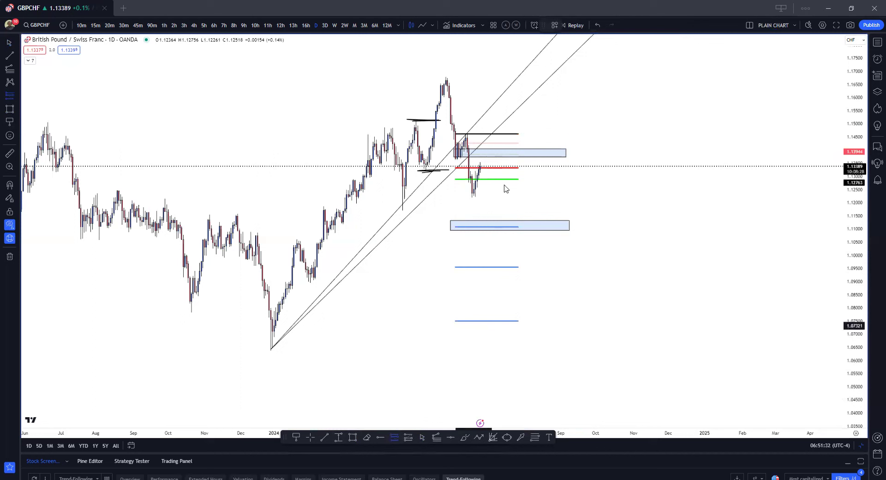
{"action": "left_click", "coordinate": [501, 156]}
{"action": "left_click", "coordinate": [9, 43]}
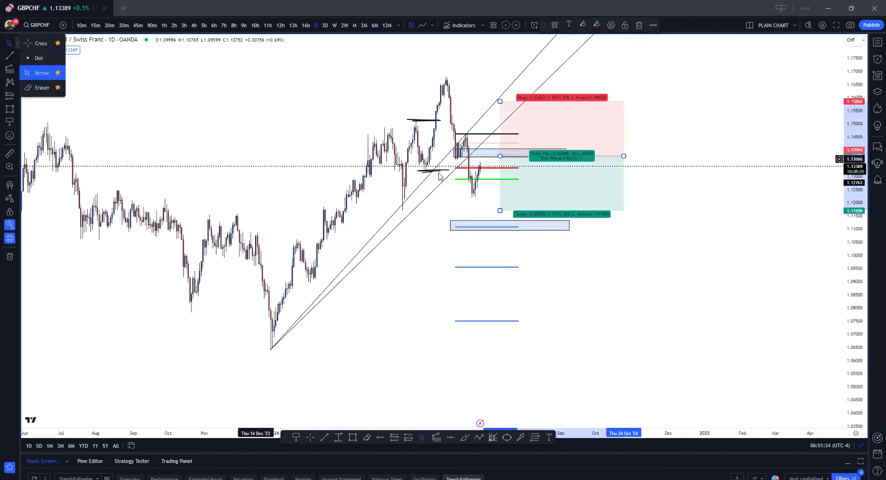
{"action": "left_click_drag", "start_coordinate": [500, 211], "coordinate": [503, 223]}
{"action": "left_click_drag", "start_coordinate": [500, 101], "coordinate": [488, 128]}
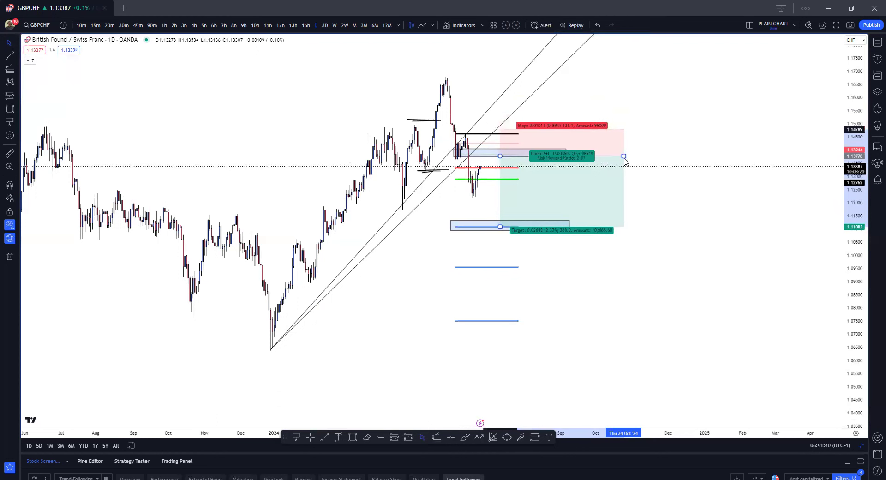
Step: Narrow the short position so it ends around early August
{"action": "left_click_drag", "start_coordinate": [622, 157], "coordinate": [532, 155]}
{"action": "left_click", "coordinate": [622, 191]}
{"action": "left_click", "coordinate": [506, 195]}
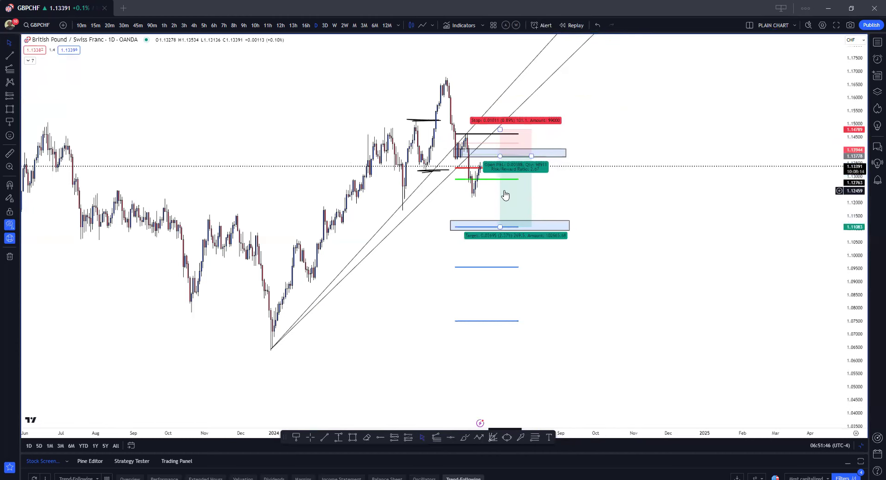
{"action": "left_click", "coordinate": [595, 239]}
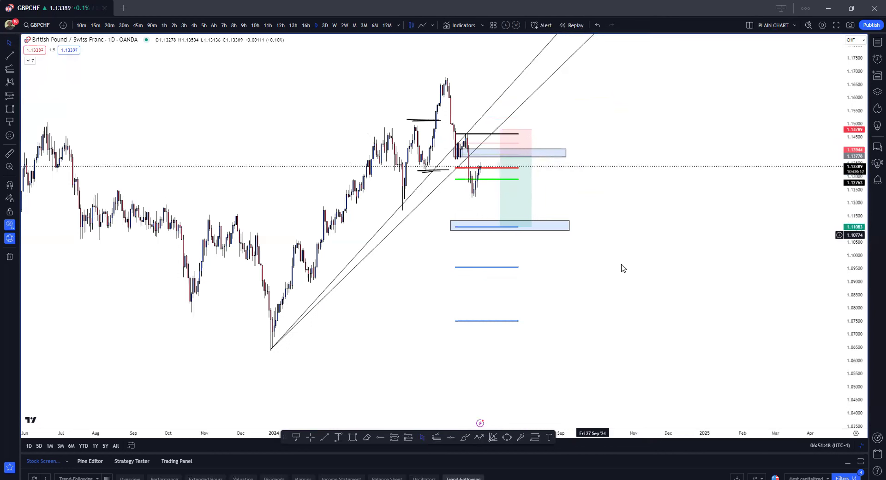
Step: Browse the daily charts of the other euro and Swiss franc pairs for similar swings, ending on EURCHF
{"action": "left_click_drag", "start_coordinate": [622, 222], "coordinate": [615, 277]}
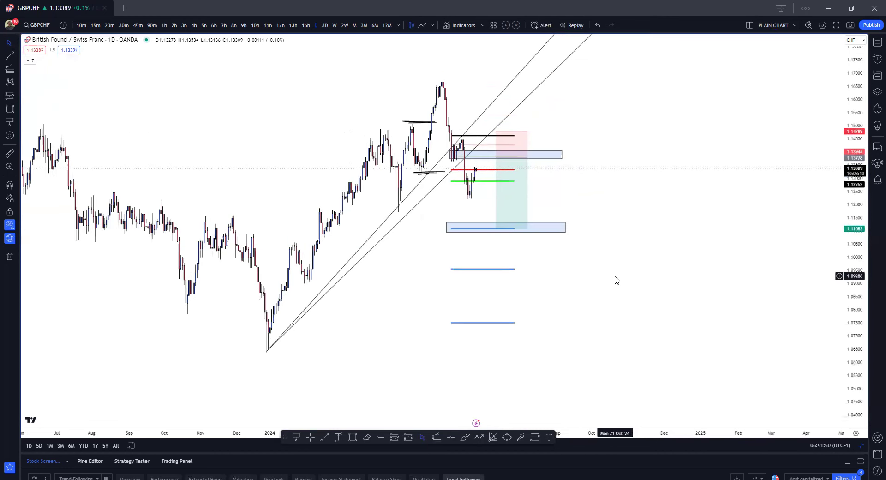
{"action": "key", "text": "Down"}
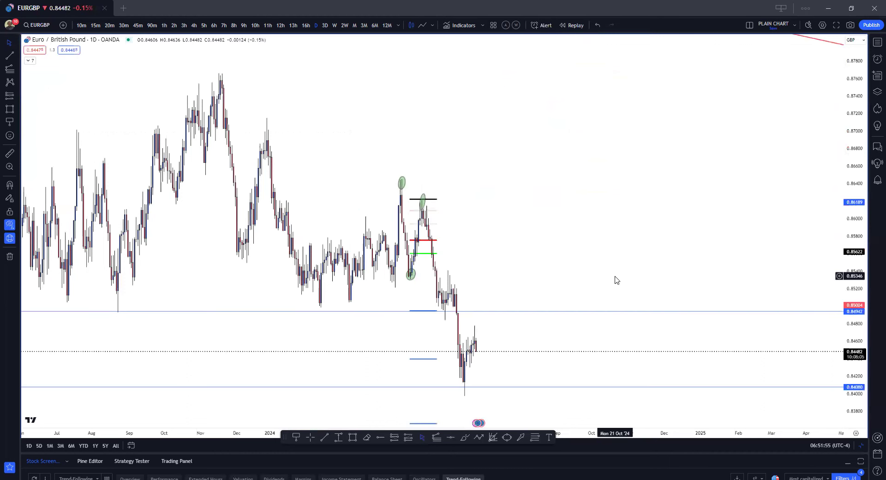
{"action": "key", "text": "space"}
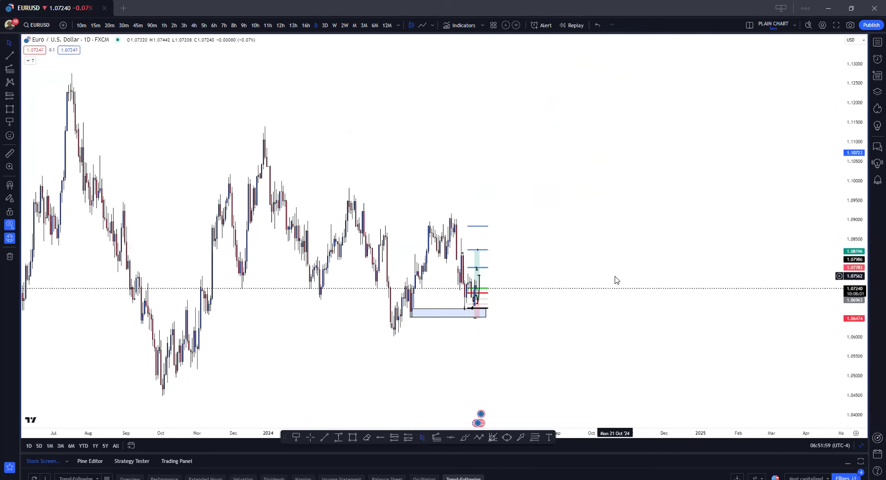
{"action": "key", "text": "space"}
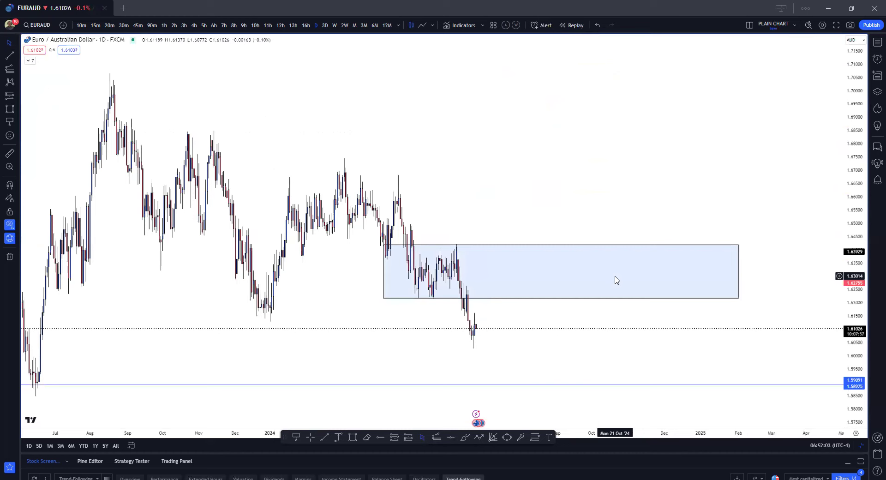
{"action": "key", "text": "space"}
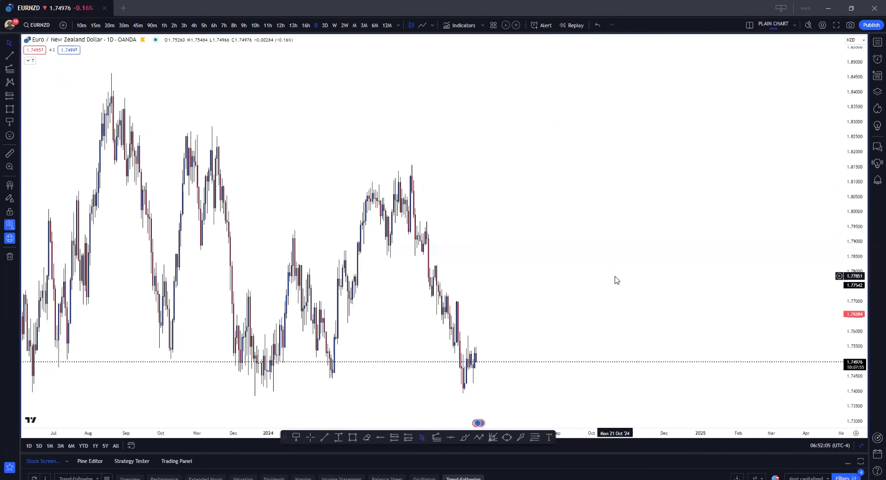
{"action": "key", "text": "space"}
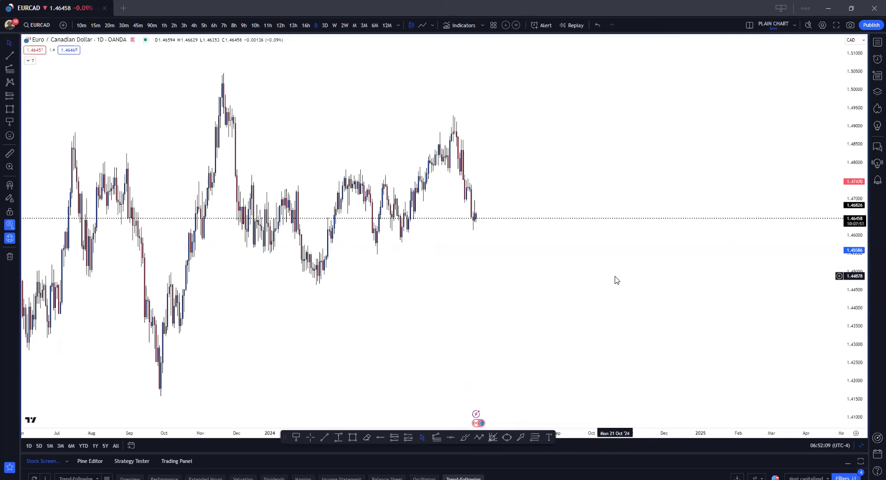
{"action": "key", "text": "space"}
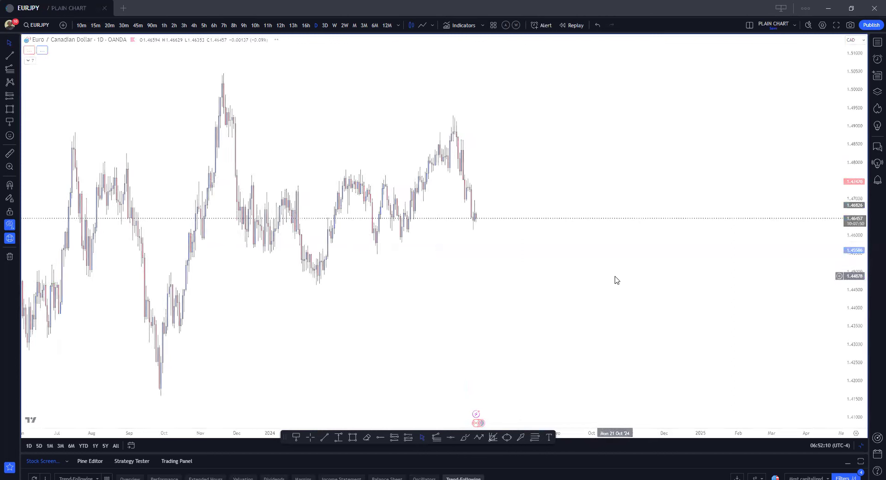
{"action": "key", "text": "space"}
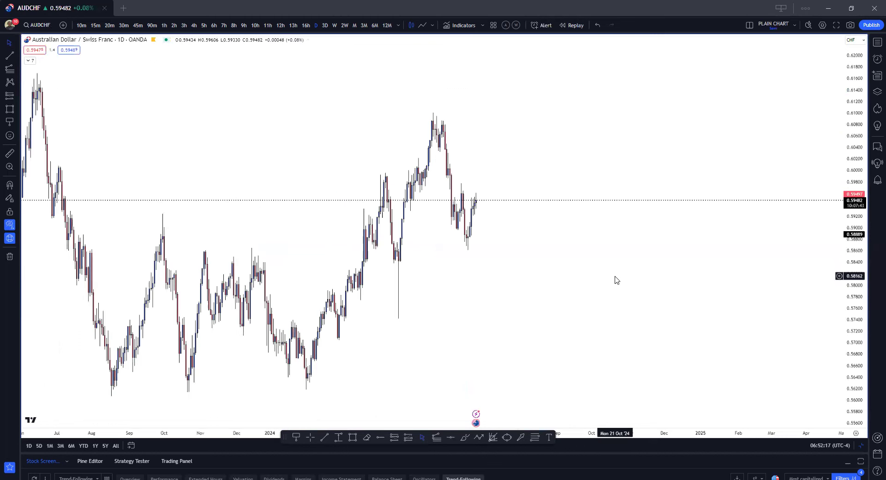
{"action": "key", "text": "space"}
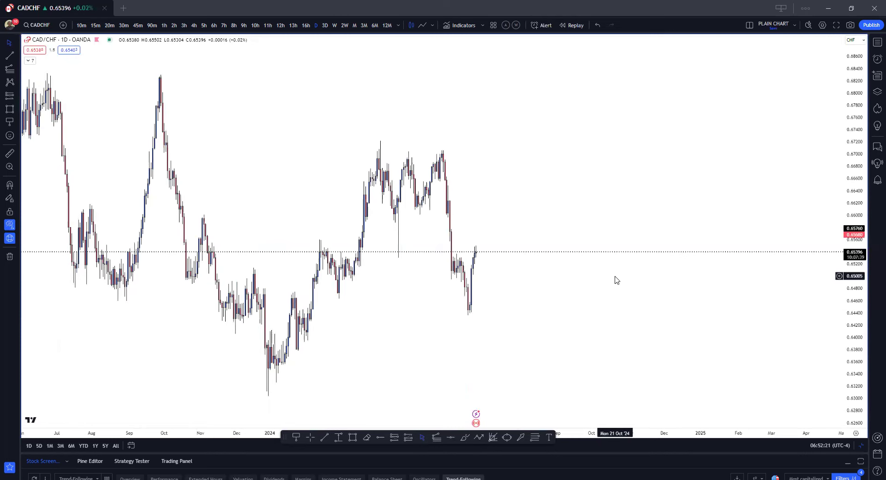
{"action": "key", "text": "Down"}
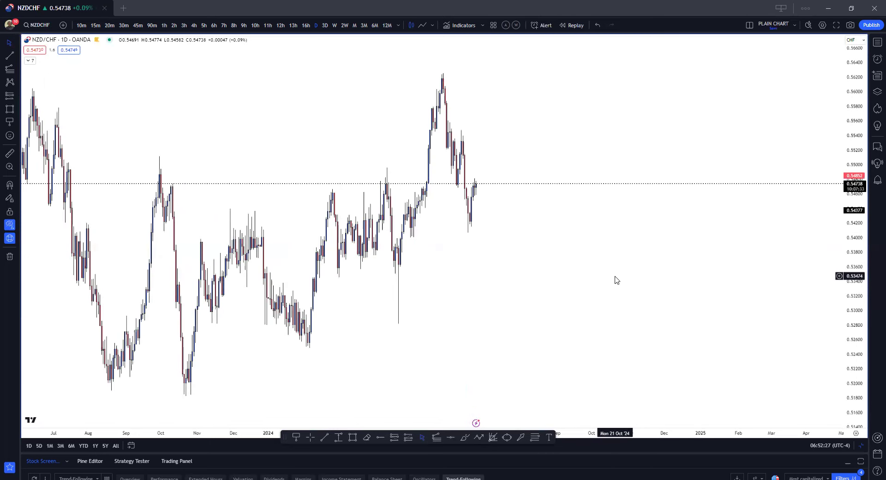
{"action": "key", "text": "space"}
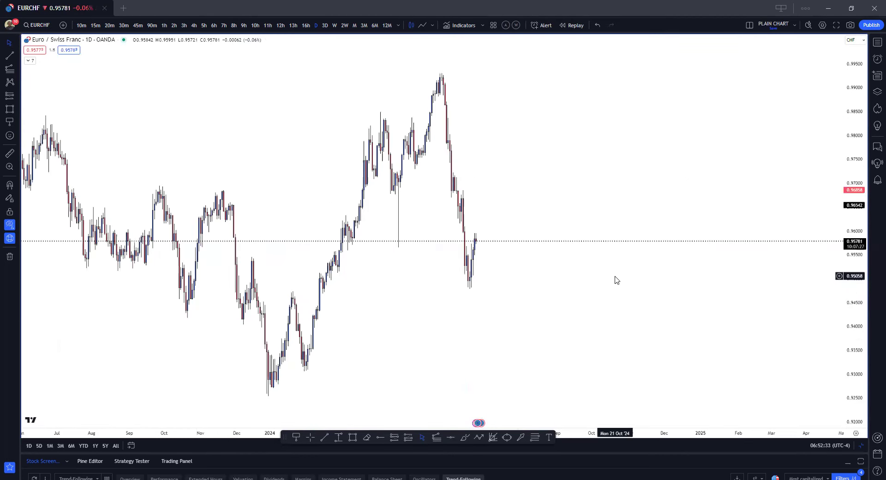
Step: Brush short marks under the lows near 0.9278 and 0.9315, then sketch the decline from the November high and the February drop
{"action": "left_click", "coordinate": [465, 437]}
{"action": "left_click_drag", "start_coordinate": [284, 385], "coordinate": [243, 385]}
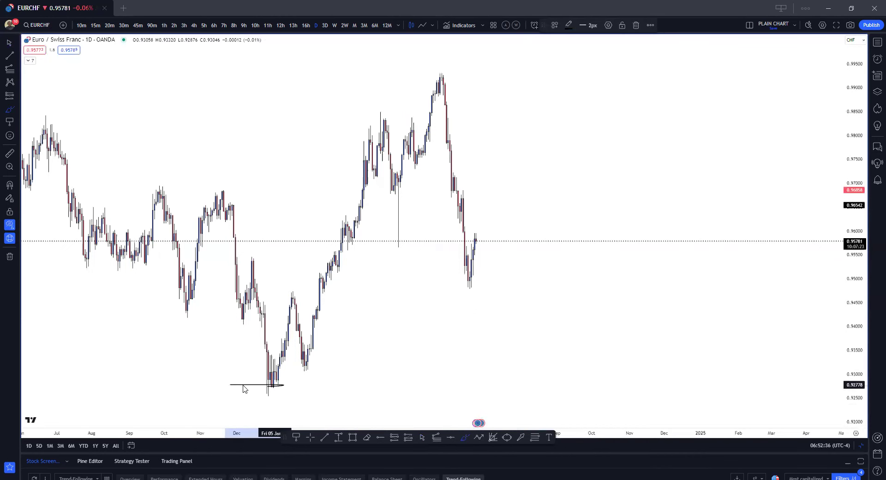
{"action": "left_click_drag", "start_coordinate": [306, 368], "coordinate": [288, 367]}
{"action": "left_click_drag", "start_coordinate": [222, 192], "coordinate": [324, 397]}
{"action": "left_click_drag", "start_coordinate": [297, 325], "coordinate": [331, 363]}
{"action": "left_click_drag", "start_coordinate": [297, 326], "coordinate": [339, 364]}
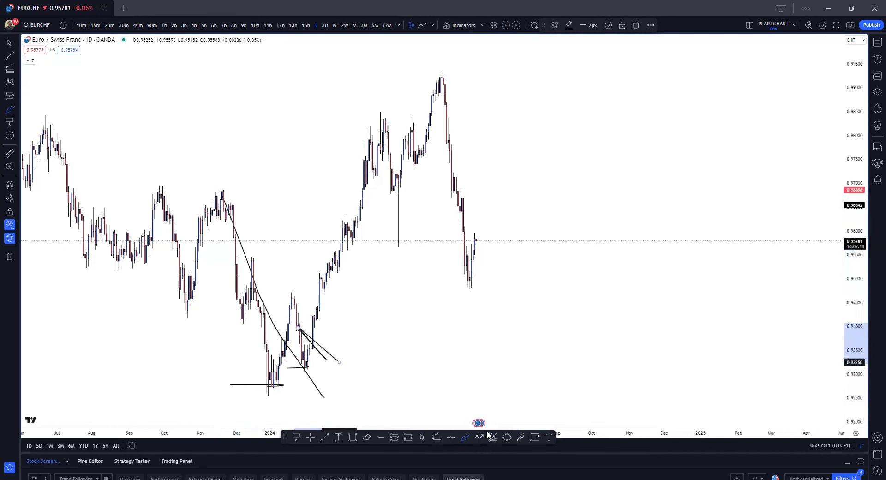
Step: Draw a Fib speed resistance fan from the 20 November high at about 0.9685 down to about 0.9266
{"action": "key", "text": "alt+f"}
{"action": "left_click", "coordinate": [222, 191]}
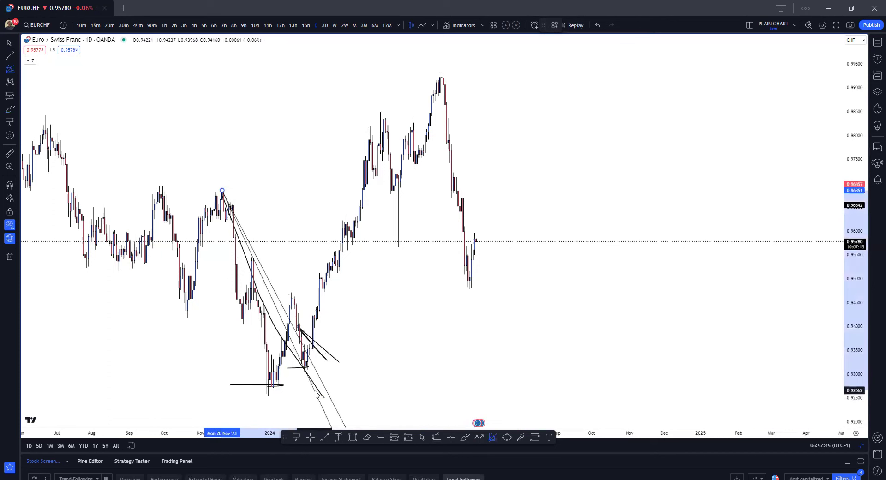
{"action": "left_click", "coordinate": [316, 383]}
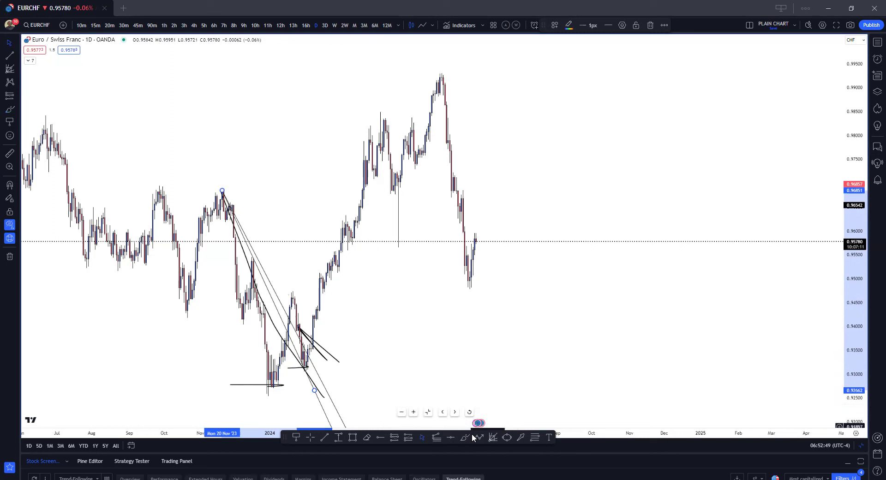
Step: Draw a Trend-Based Fib Extension from the late December low at about 0.9256 to the high near 0.9473 and down to about 0.9305
{"action": "left_click", "coordinate": [437, 437]}
{"action": "left_click", "coordinate": [268, 395]}
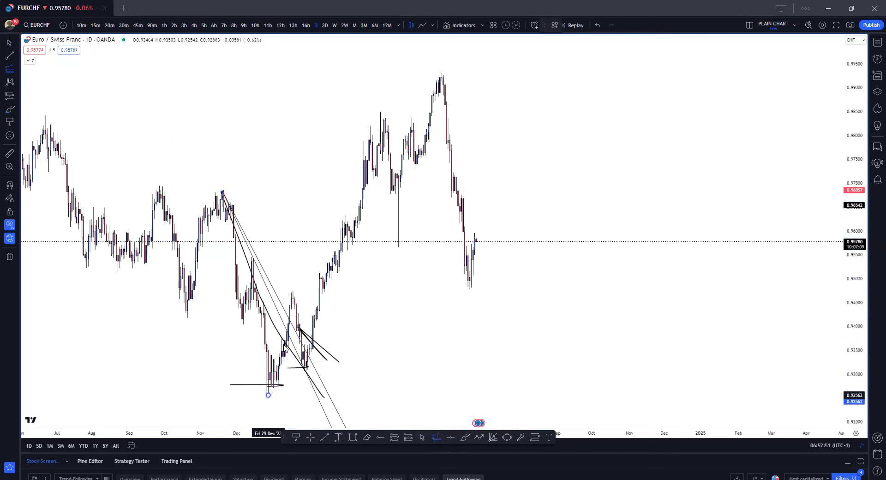
{"action": "left_click", "coordinate": [291, 292]}
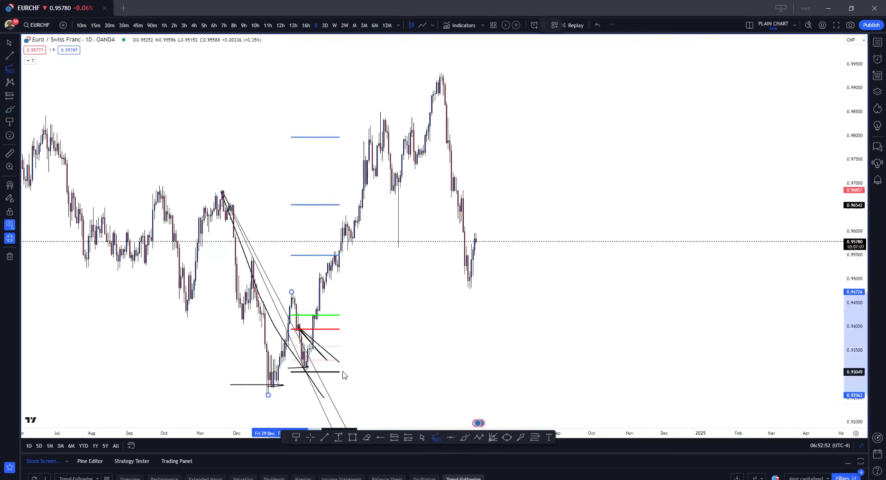
{"action": "left_click", "coordinate": [342, 372]}
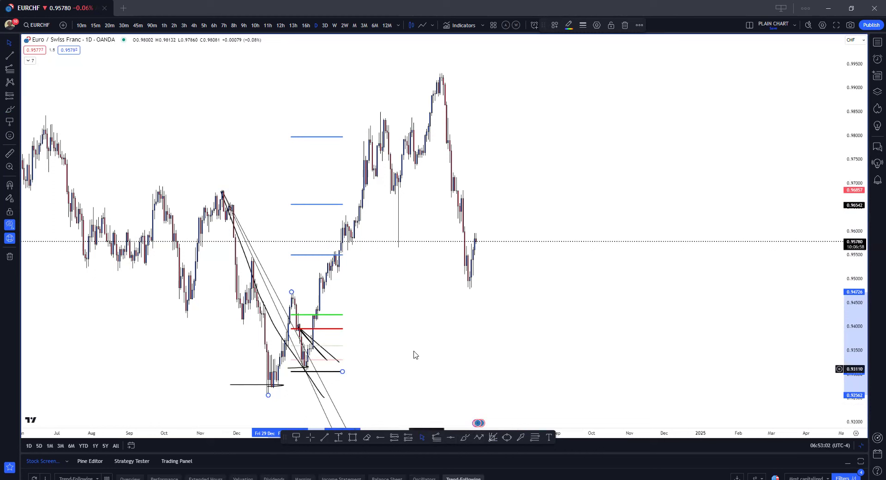
Step: Add a long position with entry at about 0.9344, stop at about 0.9299 and target at about 0.9548, ending around early March
{"action": "left_click", "coordinate": [408, 437]}
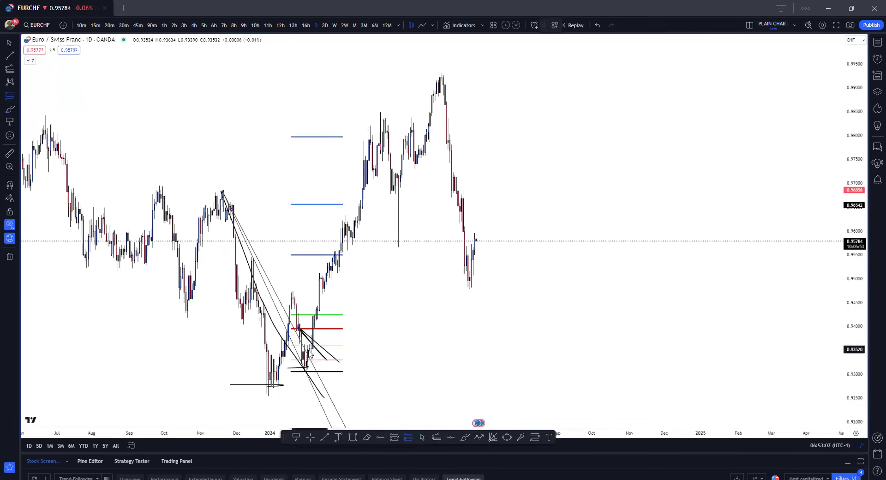
{"action": "left_click", "coordinate": [308, 354]}
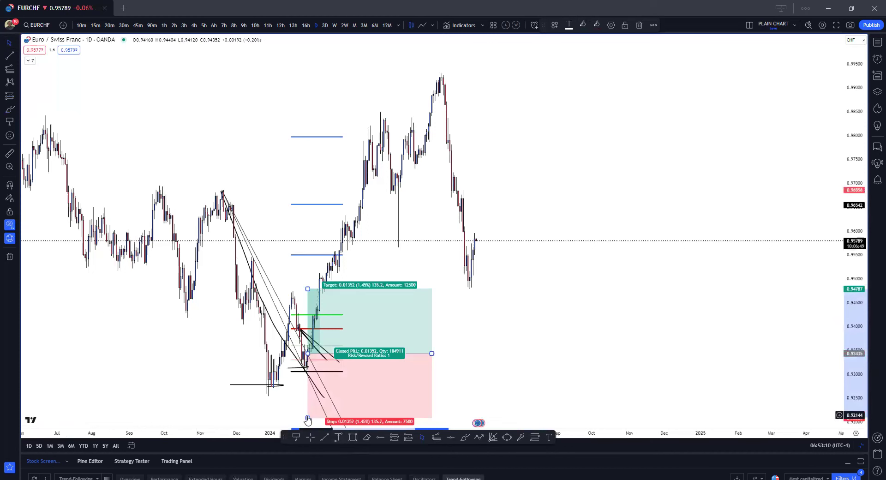
{"action": "left_click_drag", "start_coordinate": [307, 417], "coordinate": [308, 375]}
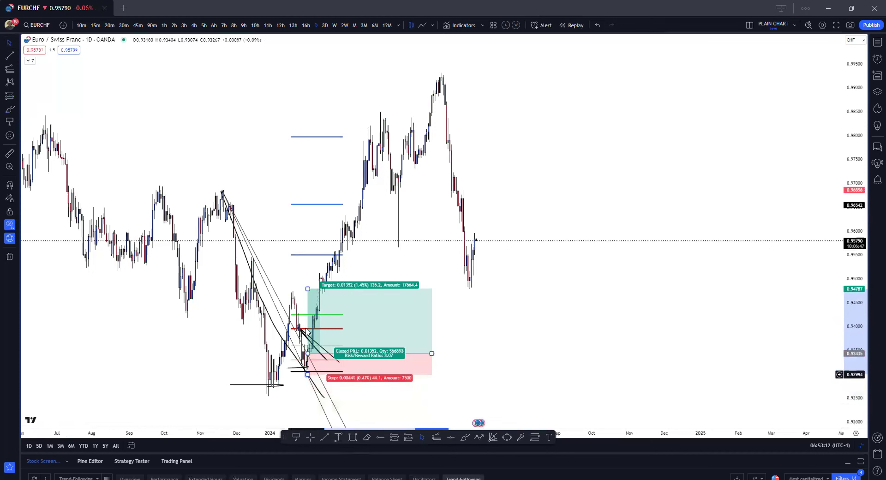
{"action": "left_click_drag", "start_coordinate": [307, 286], "coordinate": [308, 256]}
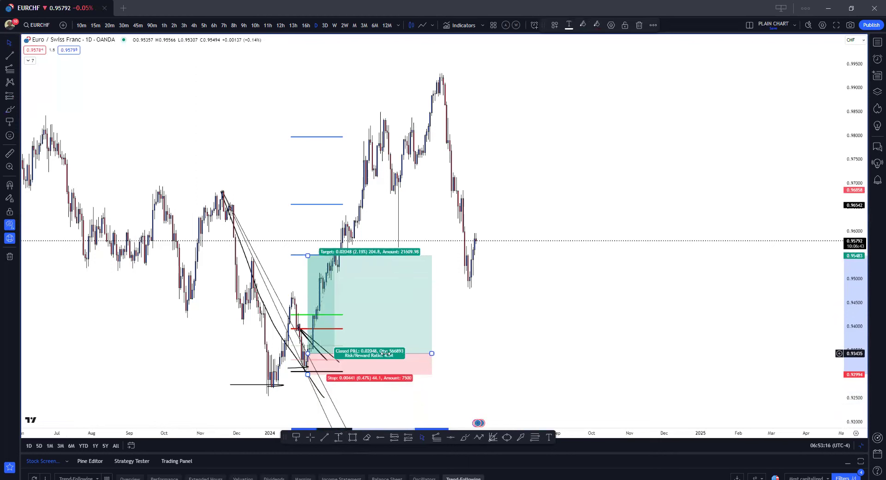
{"action": "left_click_drag", "start_coordinate": [431, 353], "coordinate": [341, 353]}
{"action": "left_click", "coordinate": [369, 350]}
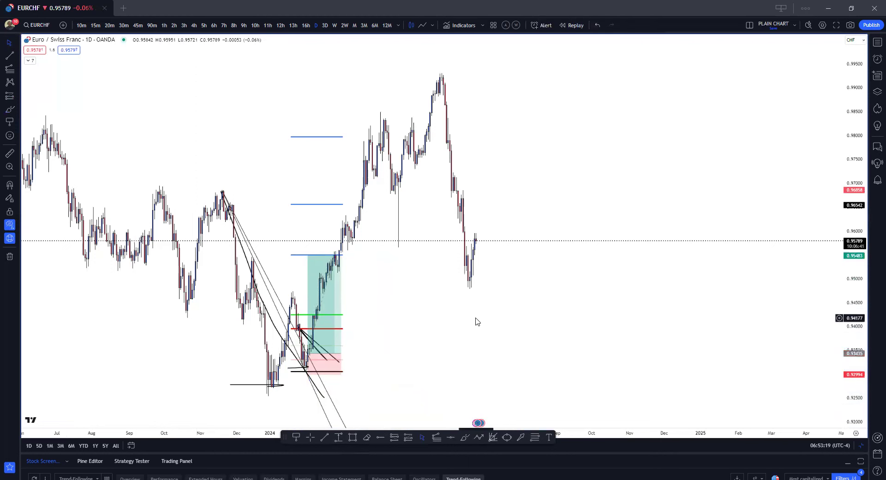
Step: Open the USDCAD chart and draw a Fib speed resistance fan from the 27 December low at about 1.3178 to about 1.3769
{"action": "key", "text": "Down"}
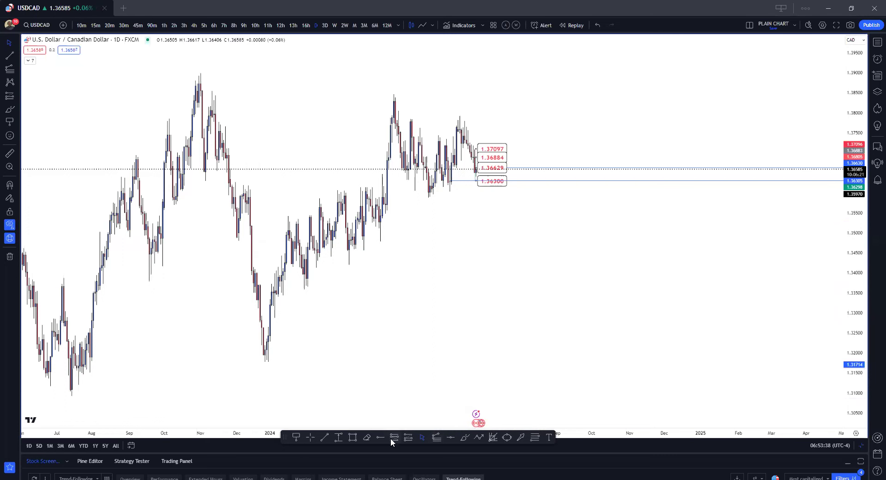
{"action": "left_click", "coordinate": [492, 437]}
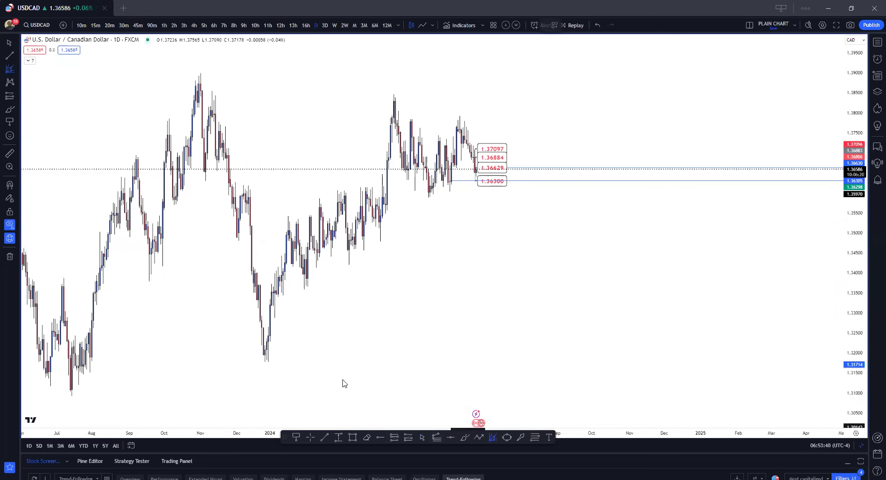
{"action": "left_click", "coordinate": [265, 361]}
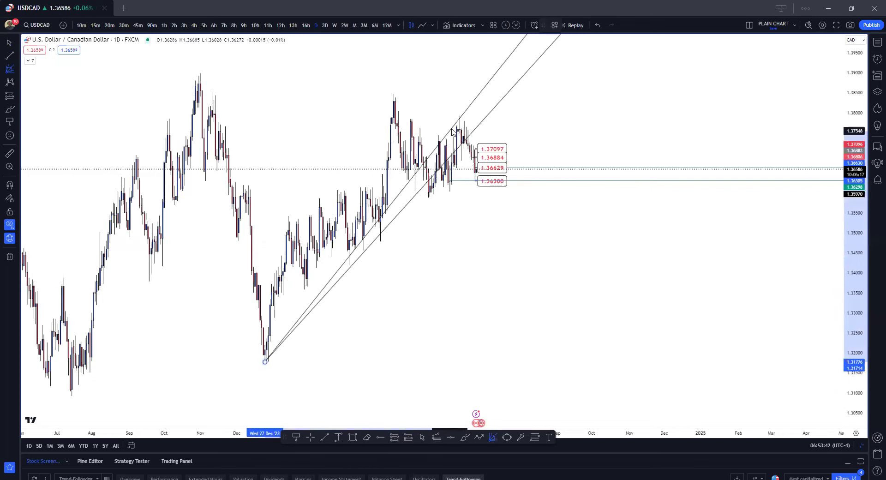
{"action": "left_click", "coordinate": [454, 126]}
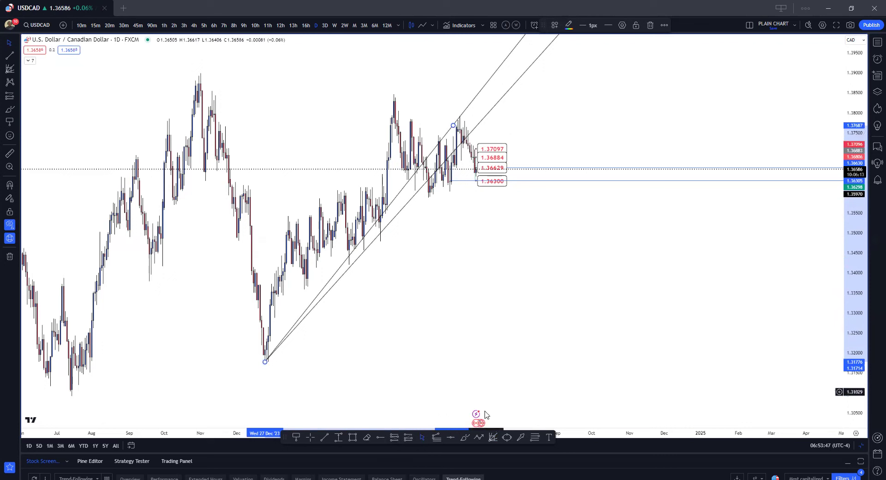
Step: Draw a Trend-Based Fib Extension from the high at about 1.3846 down to about 1.3589 and up to about 1.3791
{"action": "left_click", "coordinate": [437, 438]}
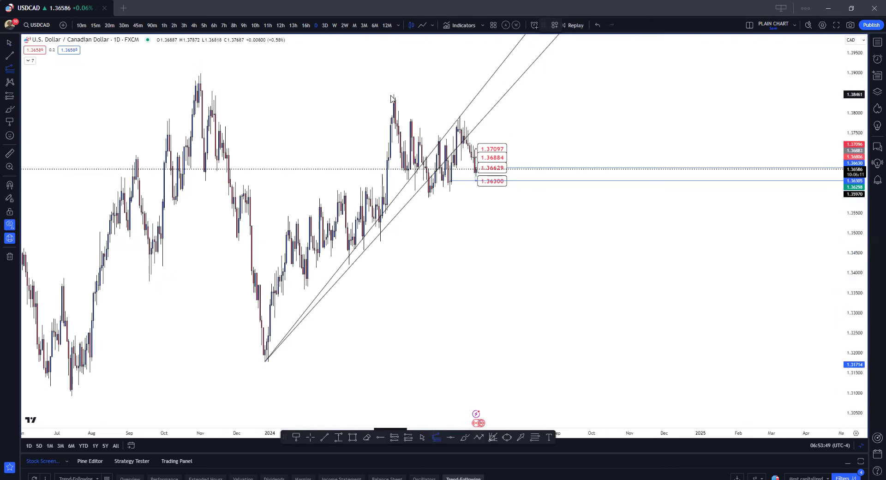
{"action": "left_click", "coordinate": [429, 197]}
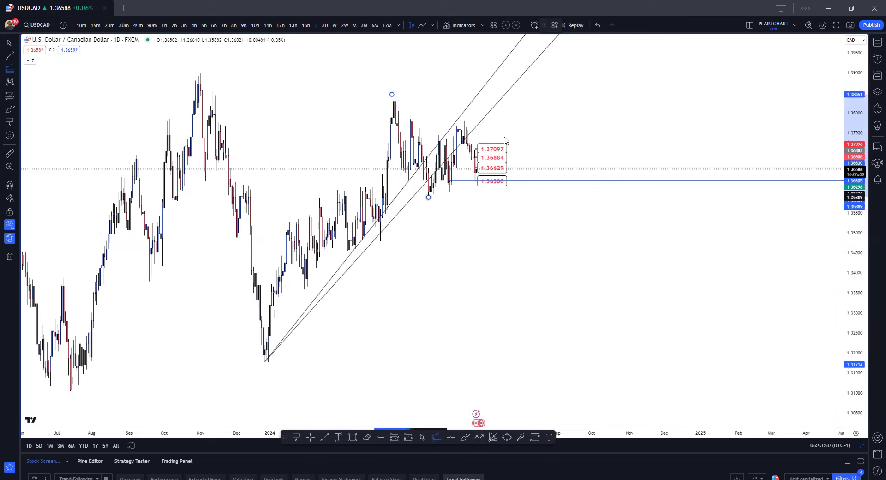
{"action": "left_click", "coordinate": [538, 116]}
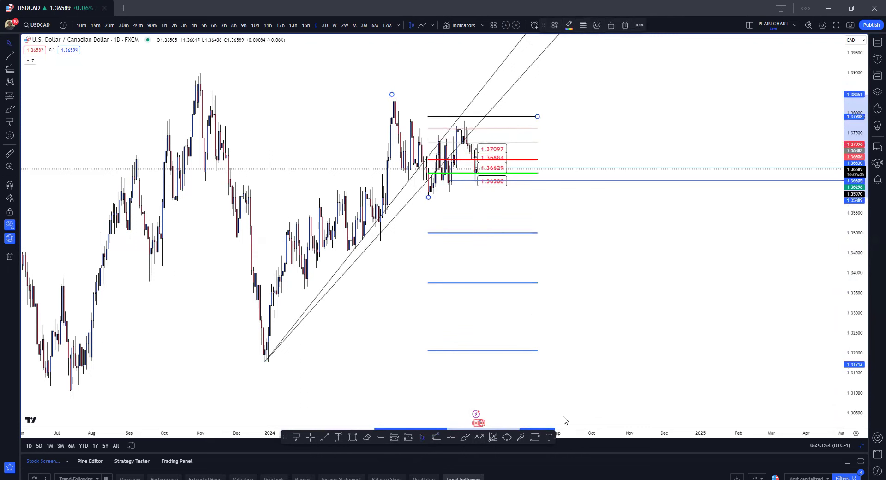
Step: Mark the first blue extension level with a rectangle between about 1.3512 and 1.3491, ending in early November 2024
{"action": "key", "text": "alt+shift+r"}
{"action": "left_click", "coordinate": [372, 228]}
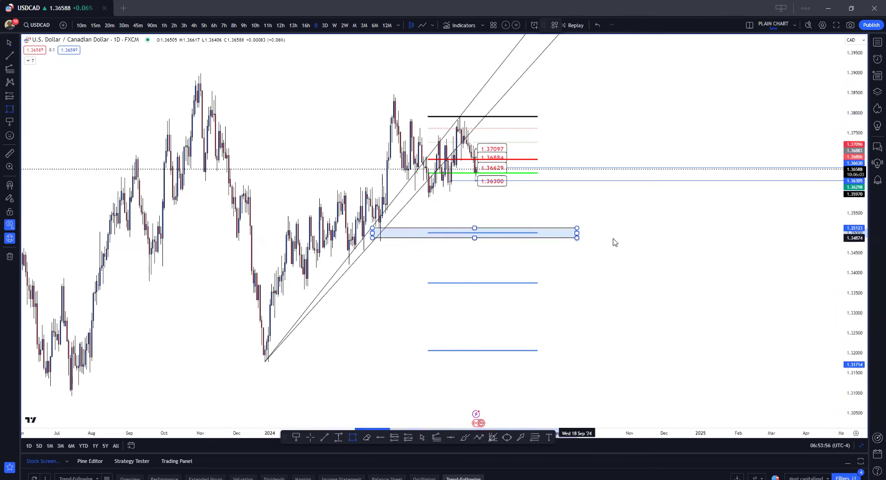
{"action": "left_click", "coordinate": [639, 237]}
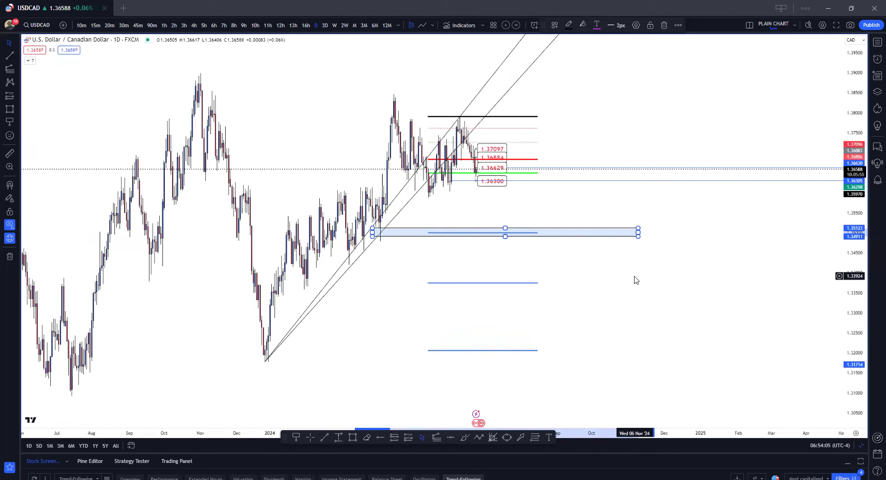
Step: Examine the USDCAD fan, extension levels and target zone against the wider price history
{"action": "left_click_drag", "start_coordinate": [377, 164], "coordinate": [436, 165]}
{"action": "left_click_drag", "start_coordinate": [308, 181], "coordinate": [311, 190]}
{"action": "scroll", "coordinate": [272, 193], "scroll_direction": "up", "scroll_amount": 1}
{"action": "left_click_drag", "start_coordinate": [360, 176], "coordinate": [358, 185]}
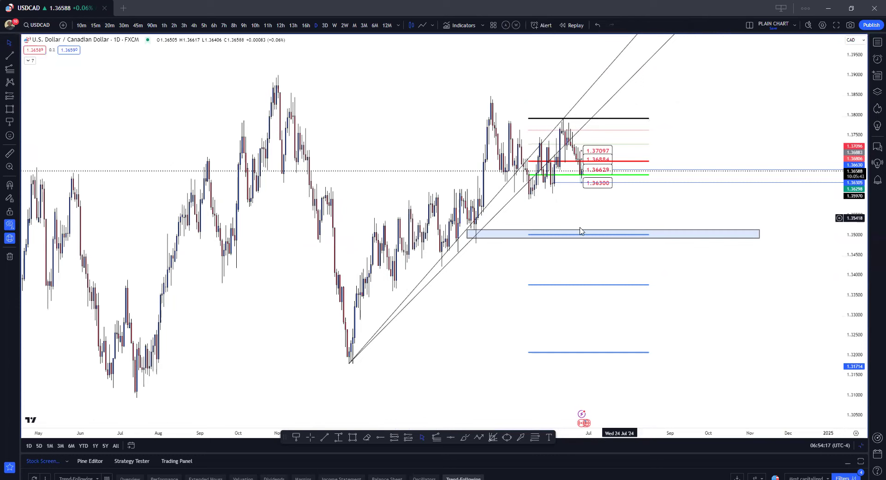
{"action": "scroll", "coordinate": [411, 174], "scroll_direction": "down", "scroll_amount": 5}
{"action": "left_click_drag", "start_coordinate": [860, 168], "coordinate": [727, 344]}
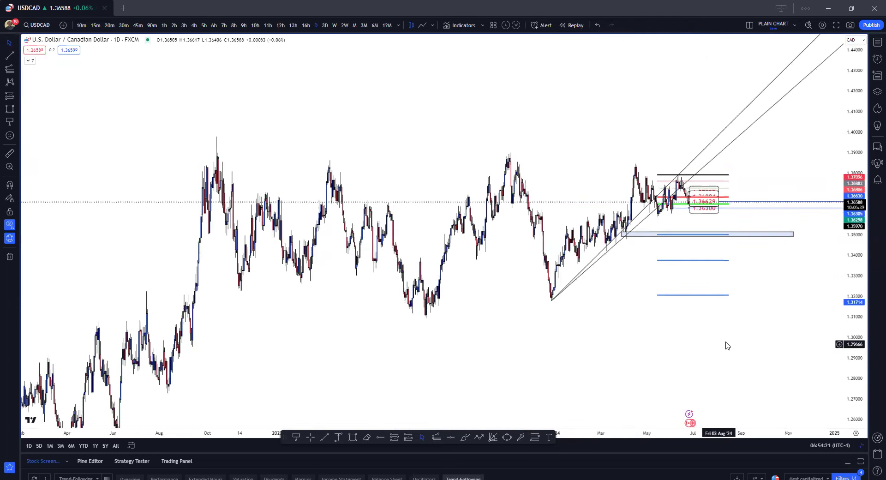
{"action": "scroll", "coordinate": [727, 342], "scroll_direction": "up", "scroll_amount": 3}
{"action": "left_click_drag", "start_coordinate": [851, 336], "coordinate": [829, 200]}
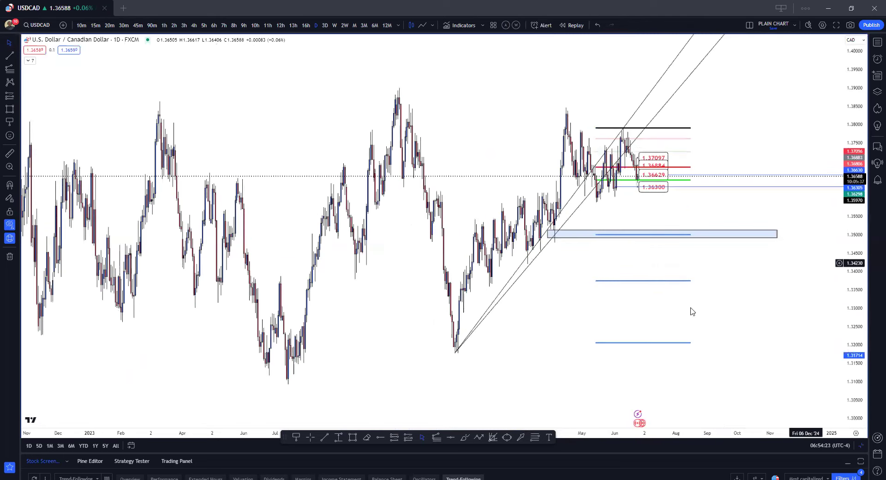
{"action": "left_click_drag", "start_coordinate": [760, 313], "coordinate": [702, 314]}
{"action": "left_click_drag", "start_coordinate": [571, 433], "coordinate": [512, 420]}
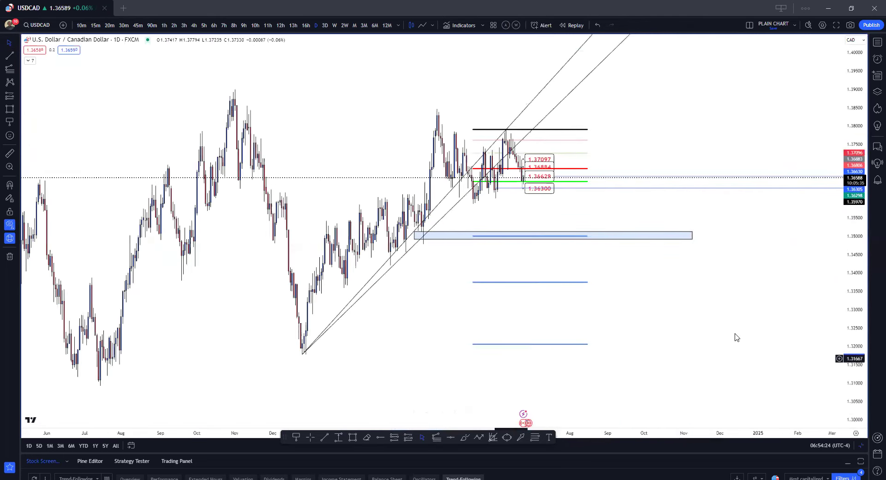
Step: Open the USDCHF chart and draw a Fib speed resistance fan from the late December low at about 0.8336 to about 0.9091
{"action": "key", "text": "space"}
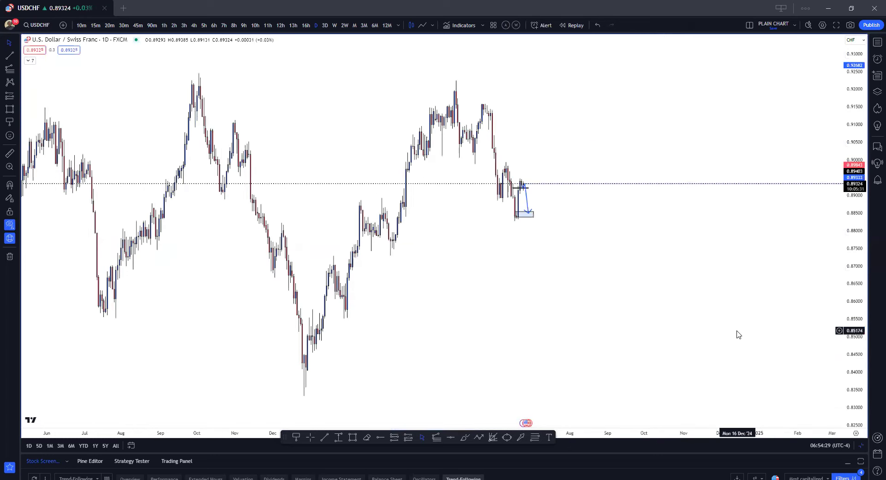
{"action": "left_click", "coordinate": [493, 437]}
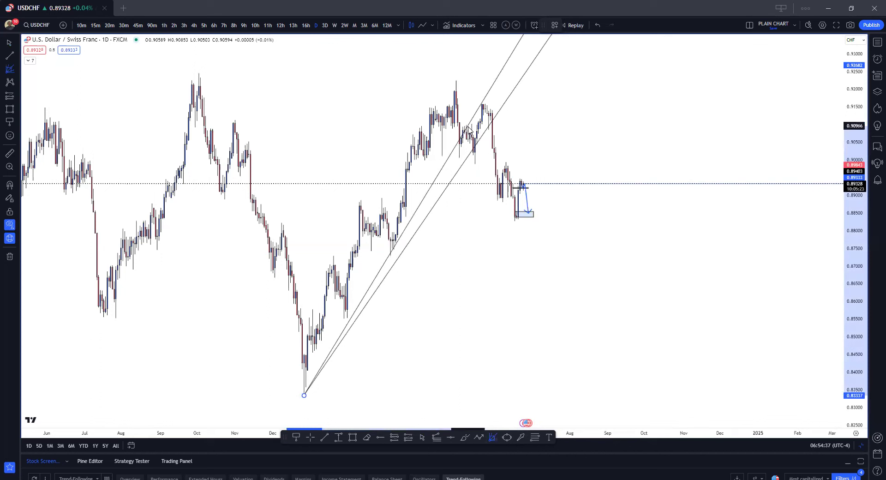
{"action": "left_click", "coordinate": [470, 128]}
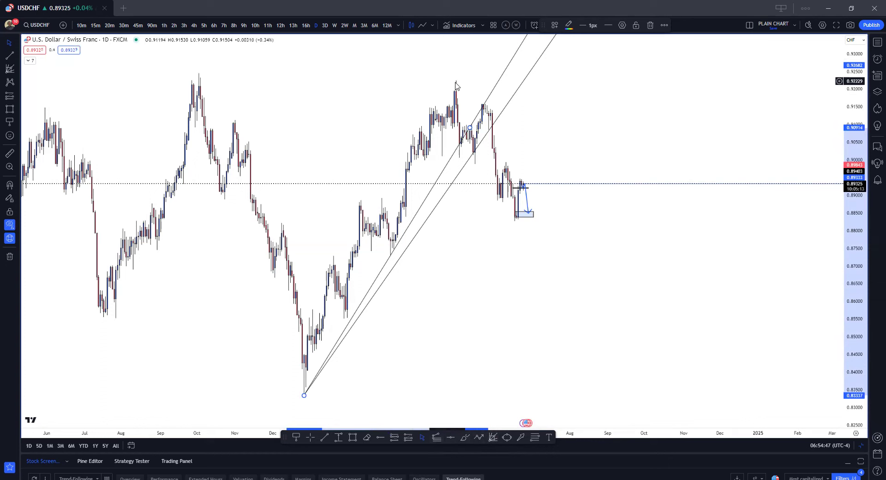
Step: Draw a Trend-Based Fib Extension from the high at about 0.9225 down to about 0.8992 and up to about 0.9153
{"action": "left_click", "coordinate": [436, 437]}
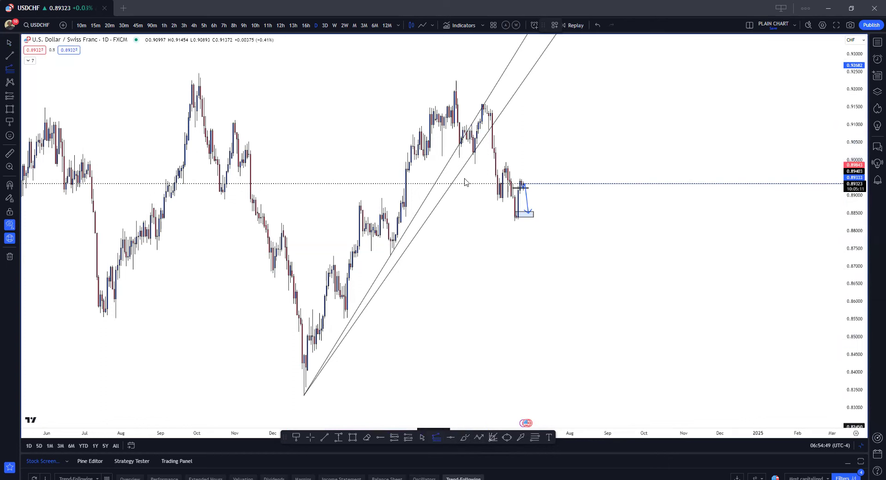
{"action": "left_click", "coordinate": [456, 80]}
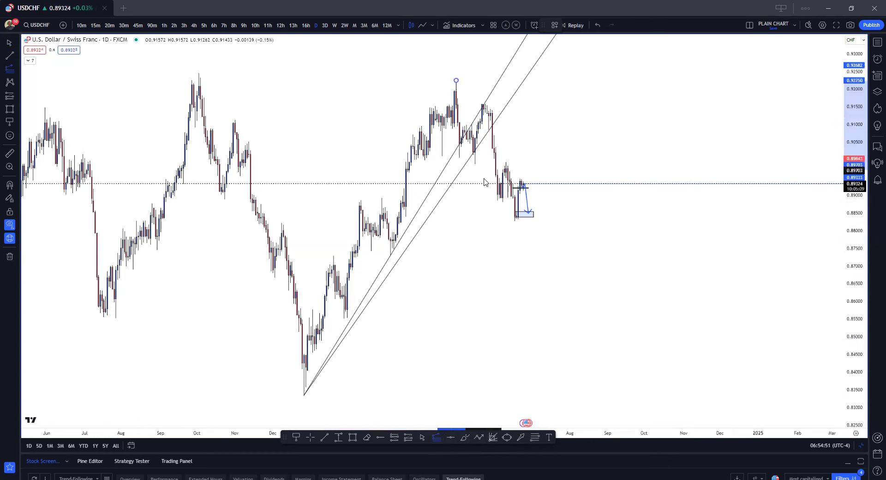
{"action": "left_click", "coordinate": [475, 163]}
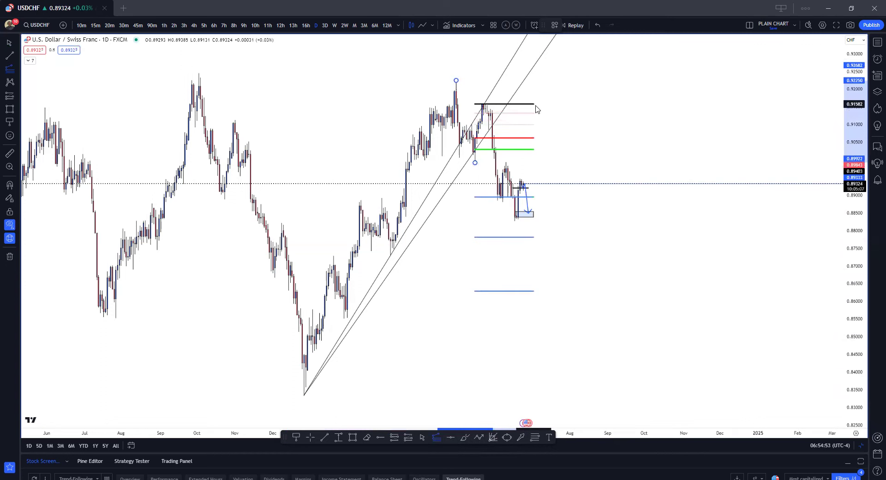
{"action": "left_click", "coordinate": [535, 105]}
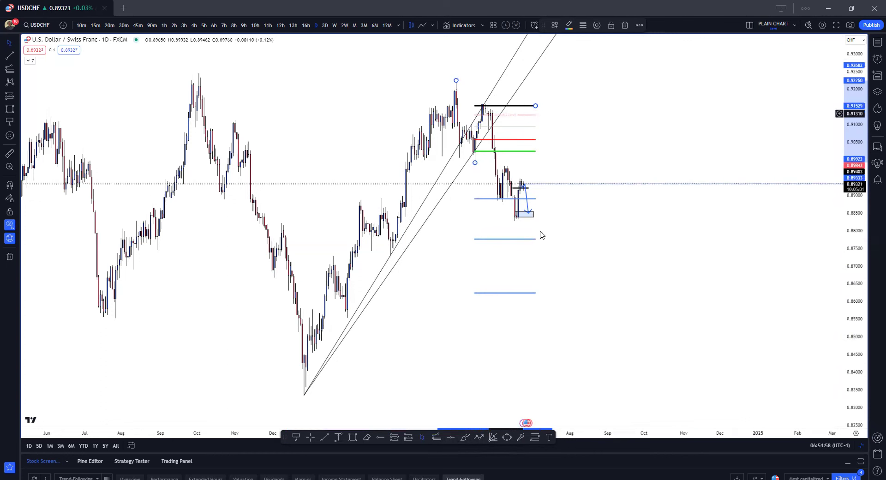
Step: Look through the remaining watchlist charts from USDJPY past NZDCAD and open the UKOIL chart
{"action": "left_click", "coordinate": [624, 252]}
{"action": "key", "text": "Down"}
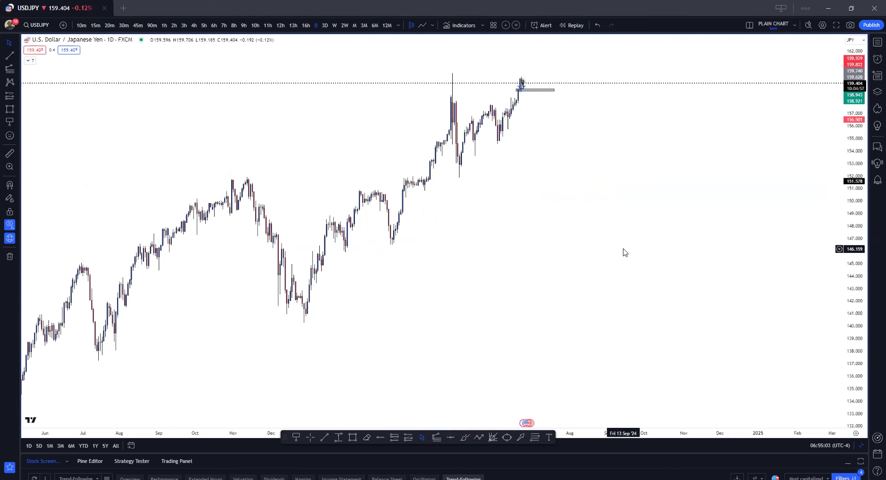
{"action": "key", "text": "Down"}
{"action": "key", "text": "Down"}
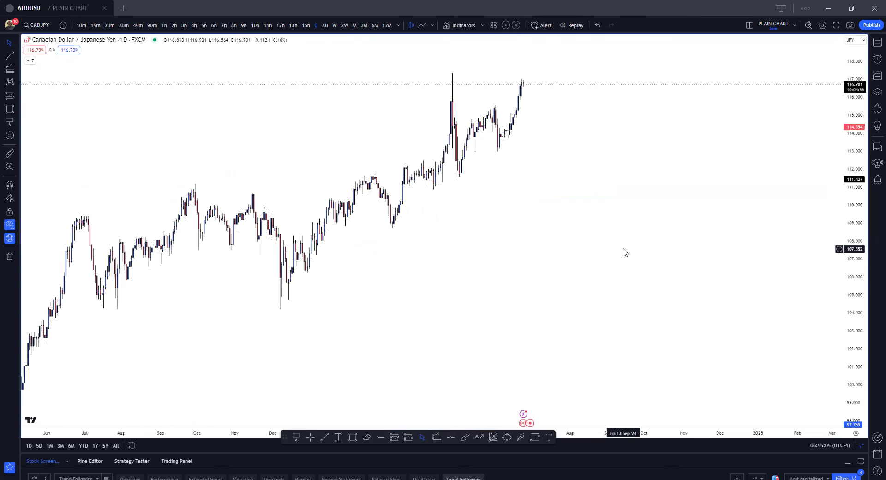
{"action": "key", "text": "Down"}
{"action": "key", "text": "Down"}
{"action": "key", "text": "Down"}
{"action": "key", "text": "Down"}
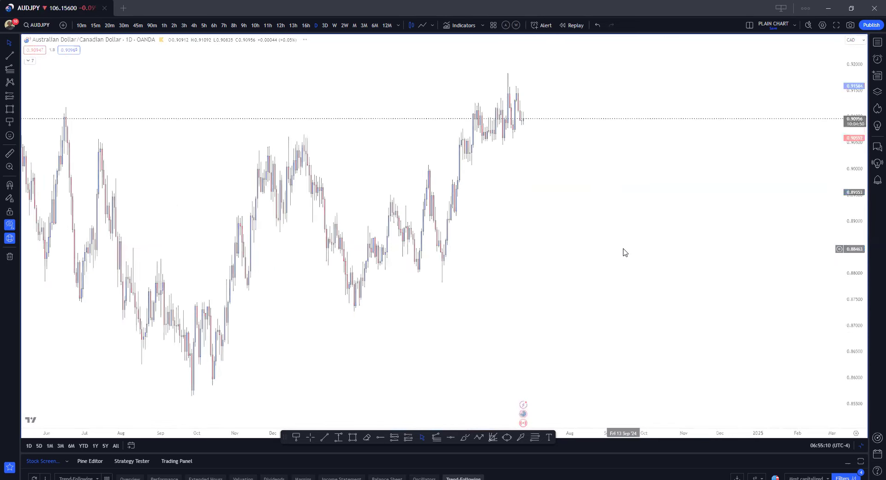
{"action": "key", "text": "Down"}
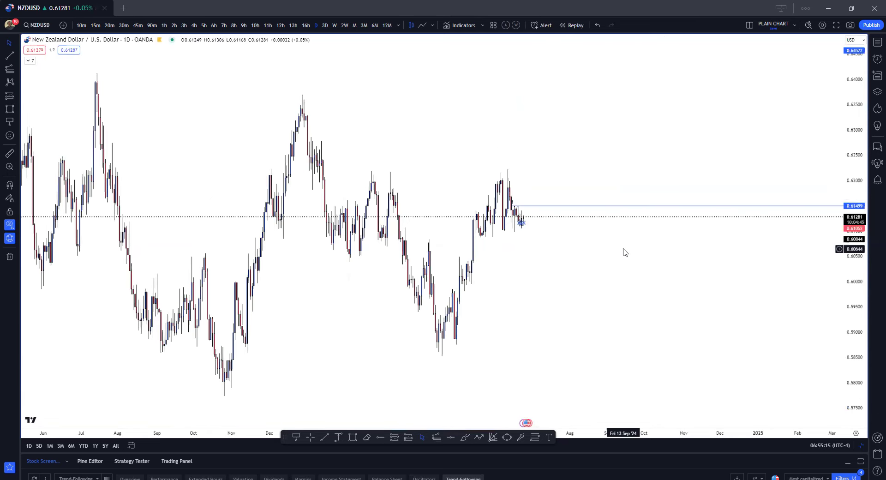
{"action": "key", "text": "Down"}
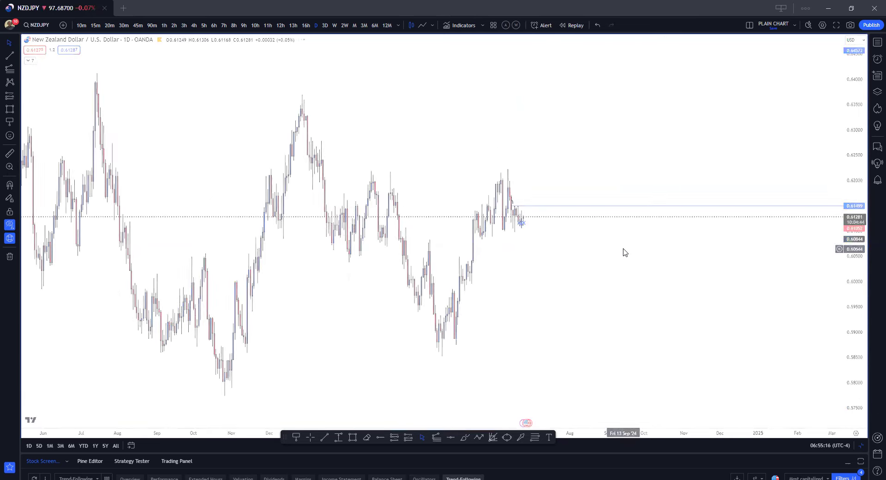
{"action": "key", "text": "Down"}
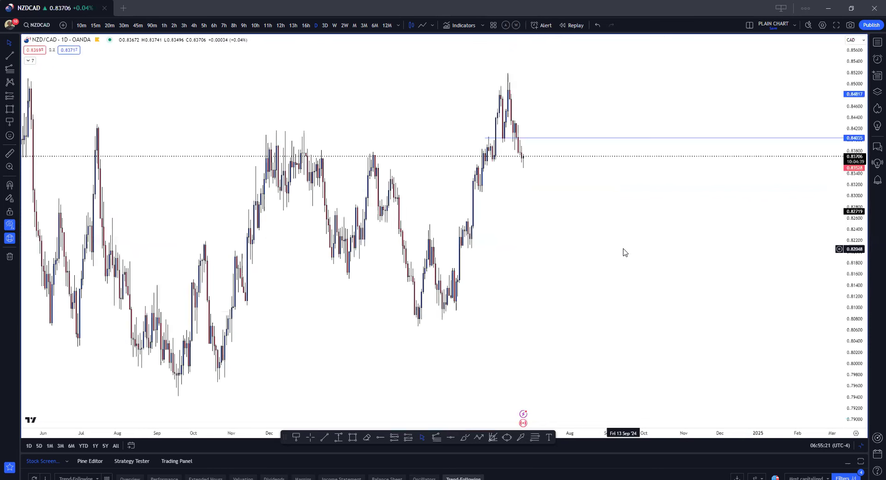
{"action": "key", "text": "Down"}
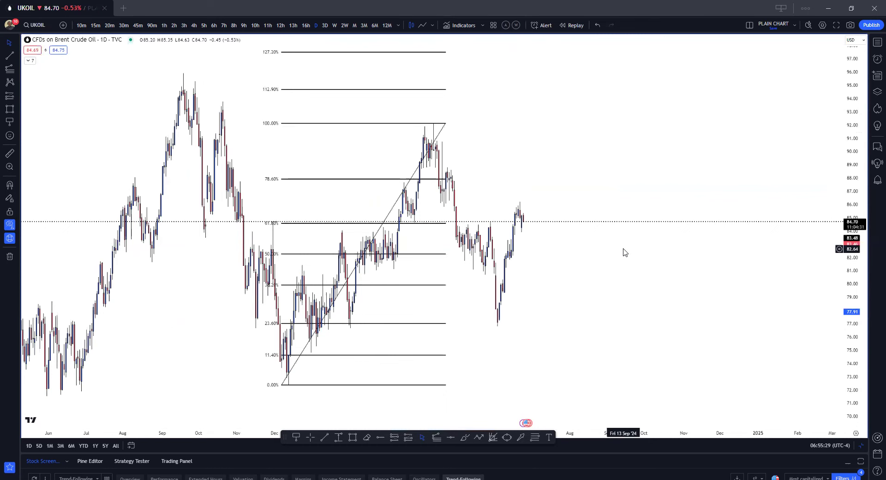
Step: Remove the existing Fibonacci drawing from the UKOIL chart
{"action": "scroll", "coordinate": [616, 307], "scroll_direction": "down", "scroll_amount": 4}
{"action": "scroll", "coordinate": [679, 306], "scroll_direction": "up", "scroll_amount": 3}
{"action": "left_click_drag", "start_coordinate": [680, 307], "coordinate": [641, 312]}
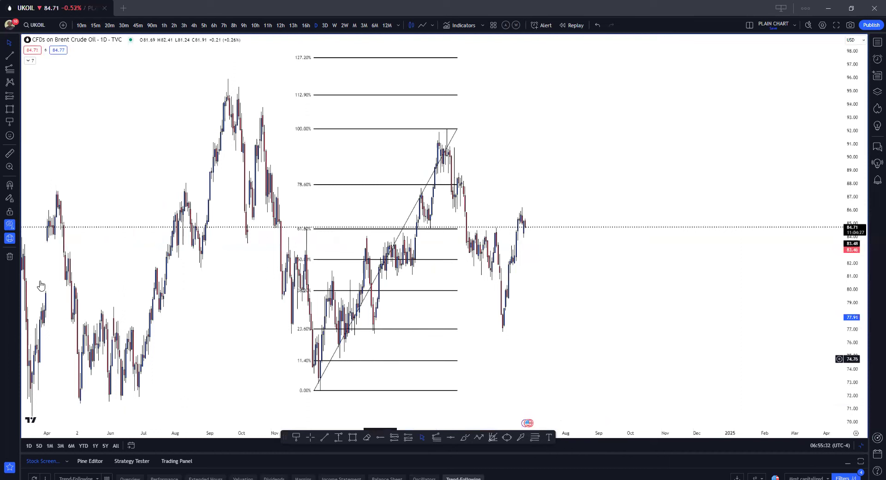
{"action": "left_click", "coordinate": [11, 255]}
{"action": "left_click", "coordinate": [72, 251]}
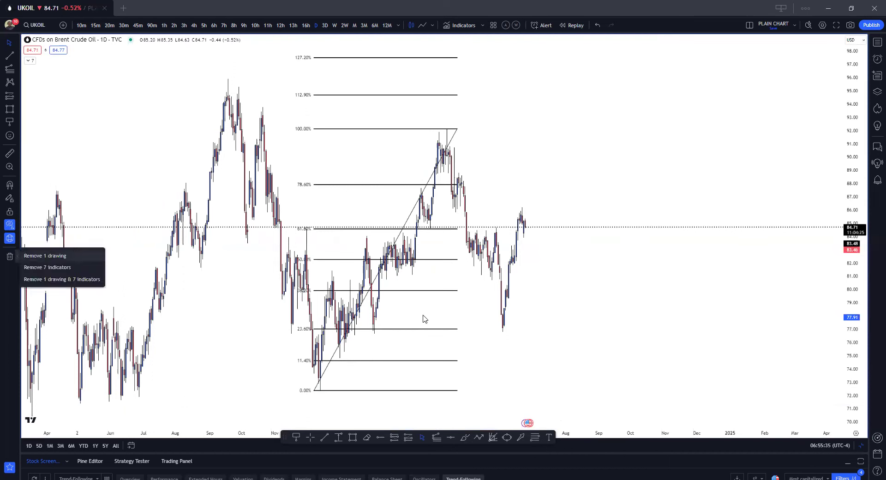
Step: Brush short horizontal marks at the recent swing low near 77 and the earlier, deeper low near 73
{"action": "left_click", "coordinate": [465, 437]}
{"action": "left_click_drag", "start_coordinate": [497, 326], "coordinate": [489, 329]}
{"action": "left_click_drag", "start_coordinate": [311, 383], "coordinate": [334, 385]}
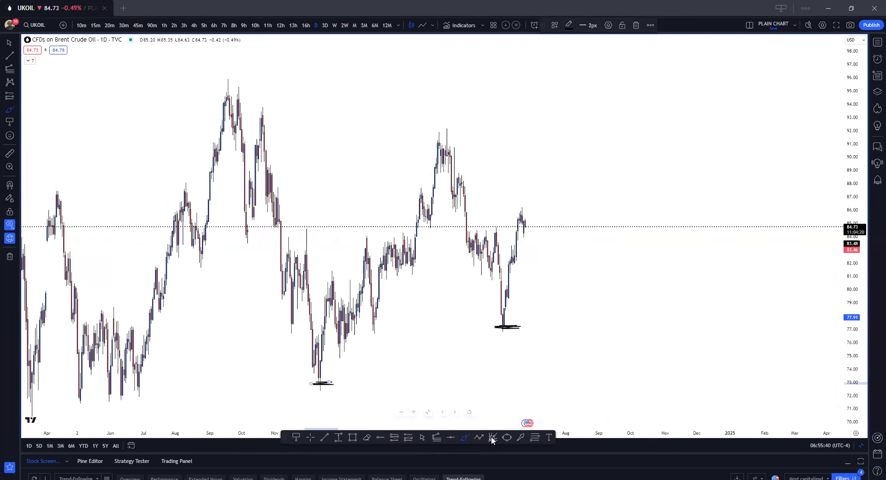
Step: Draw a Fib speed resistance fan from the 18 September 2023 high at about 96.07 down to about 75.48
{"action": "key", "text": "alt+f"}
{"action": "left_click", "coordinate": [226, 77]}
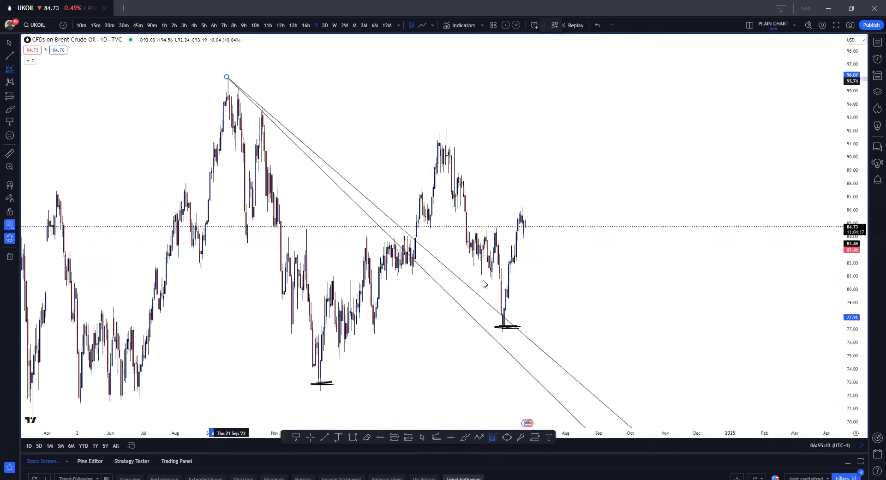
{"action": "left_click", "coordinate": [522, 349]}
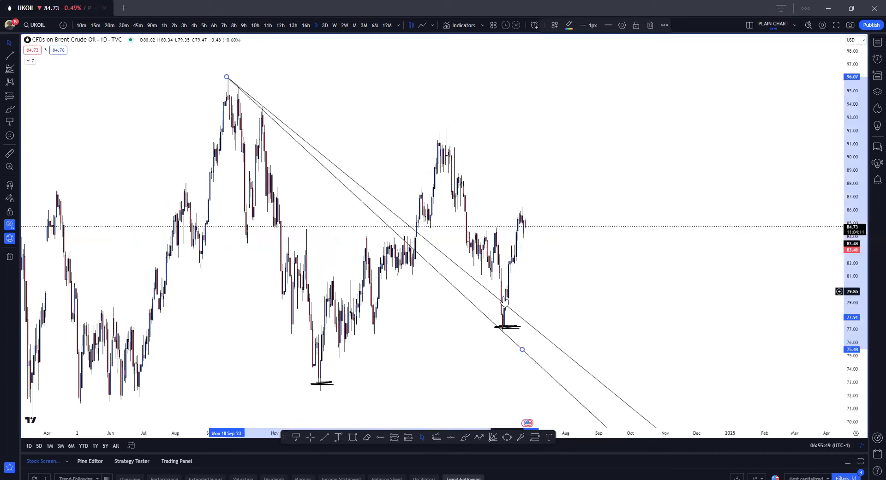
{"action": "left_click", "coordinate": [492, 437]}
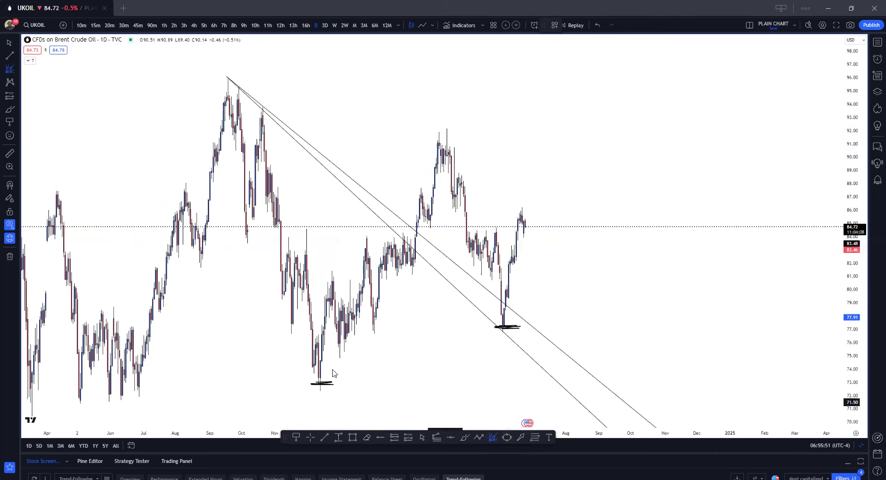
{"action": "left_click", "coordinate": [321, 390]}
{"action": "left_click", "coordinate": [410, 196]}
{"action": "key", "text": "Delete"}
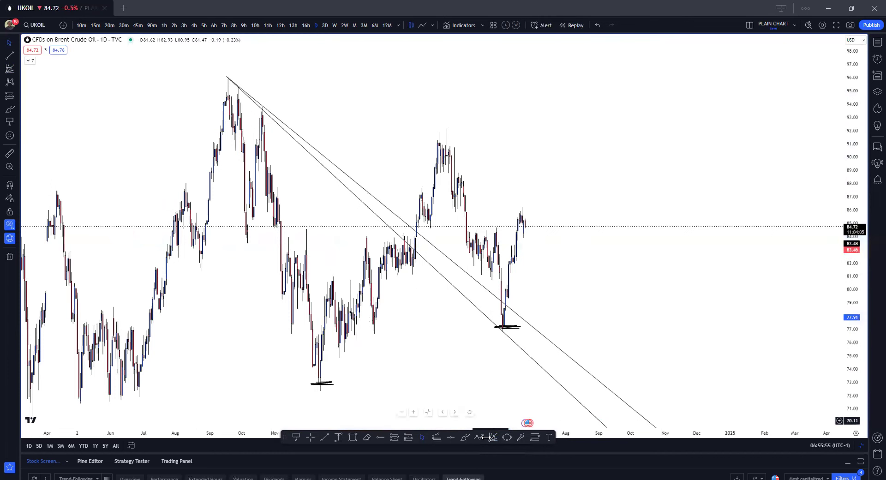
Step: Draw a Trend-Based Fib Extension from the low at about 72.45 up to about 92.12 and down to about 76.88
{"action": "left_click", "coordinate": [436, 437]}
{"action": "left_click", "coordinate": [320, 389]}
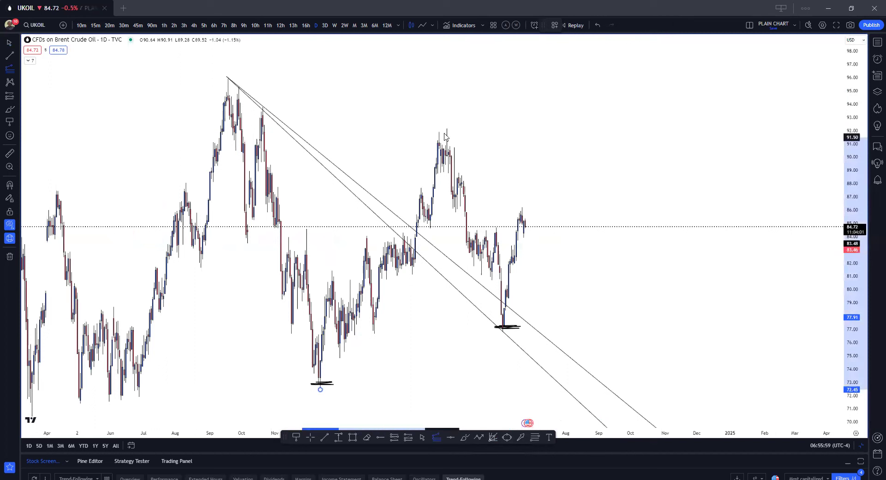
{"action": "left_click", "coordinate": [447, 130]}
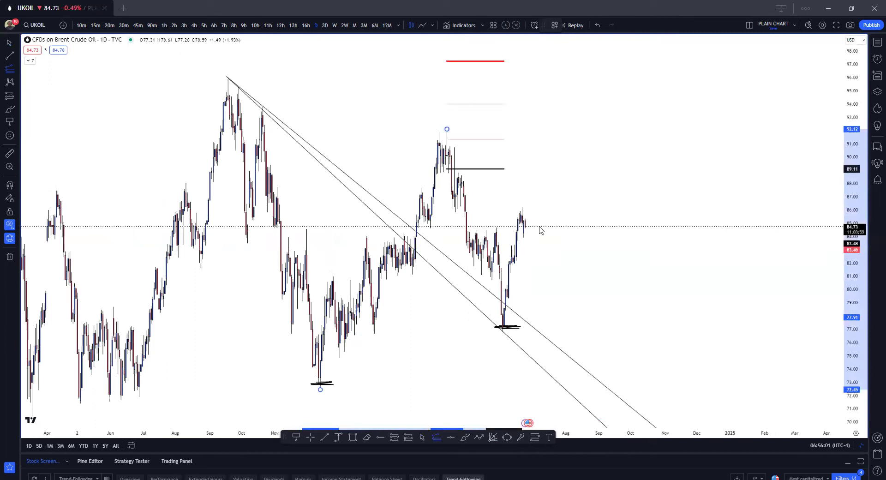
{"action": "left_click", "coordinate": [593, 332]}
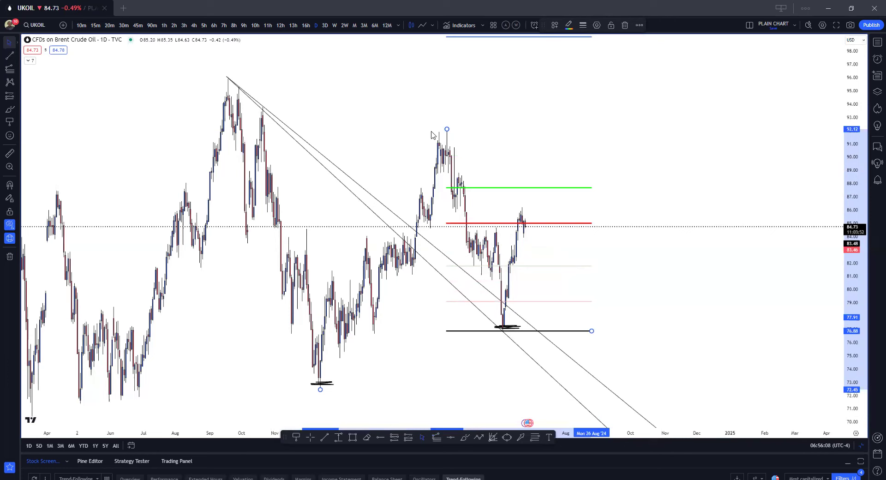
{"action": "left_click_drag", "start_coordinate": [423, 138], "coordinate": [273, 140]}
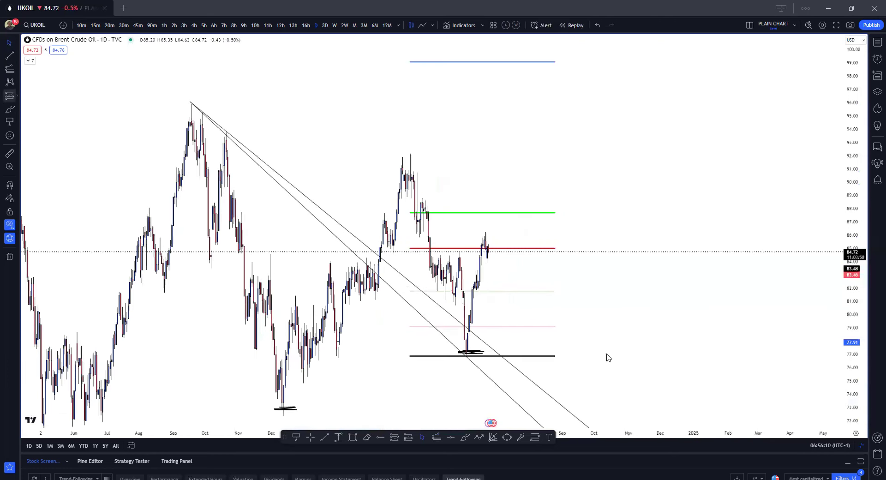
{"action": "left_click_drag", "start_coordinate": [609, 360], "coordinate": [599, 335]}
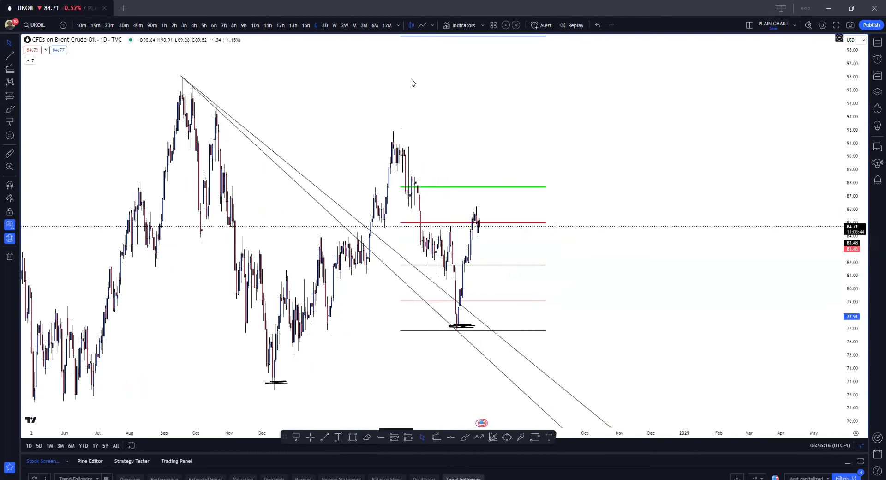
Step: Place a long position on the recent UKOIL rebound with entry at about 79.36 and stop at about 76.01
{"action": "left_click_drag", "start_coordinate": [411, 80], "coordinate": [417, 111]}
{"action": "left_click_drag", "start_coordinate": [611, 323], "coordinate": [590, 289]}
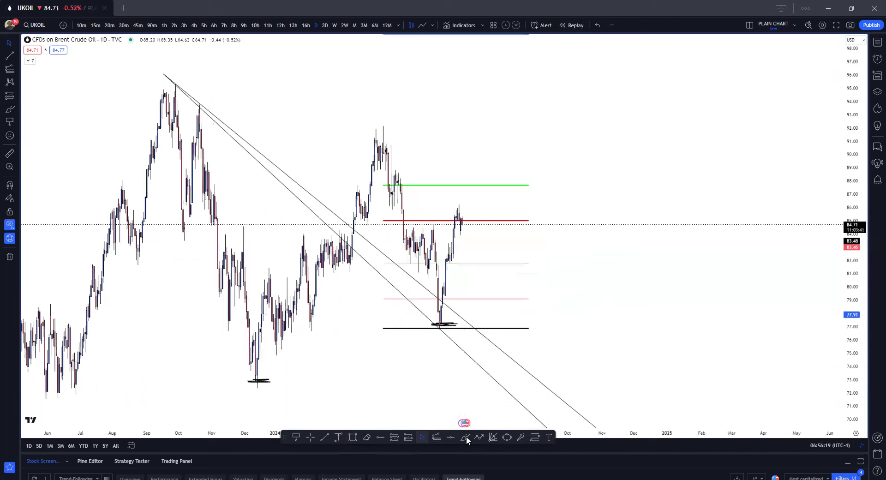
{"action": "left_click", "coordinate": [408, 437]}
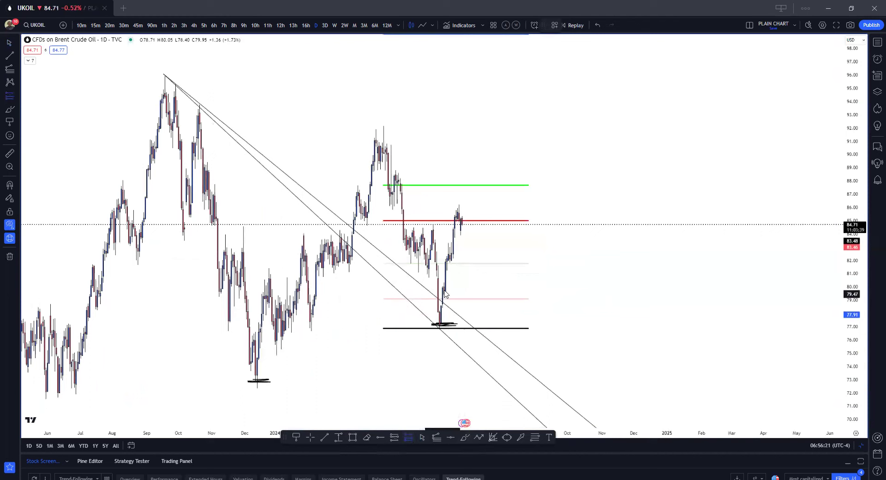
{"action": "left_click", "coordinate": [431, 296]}
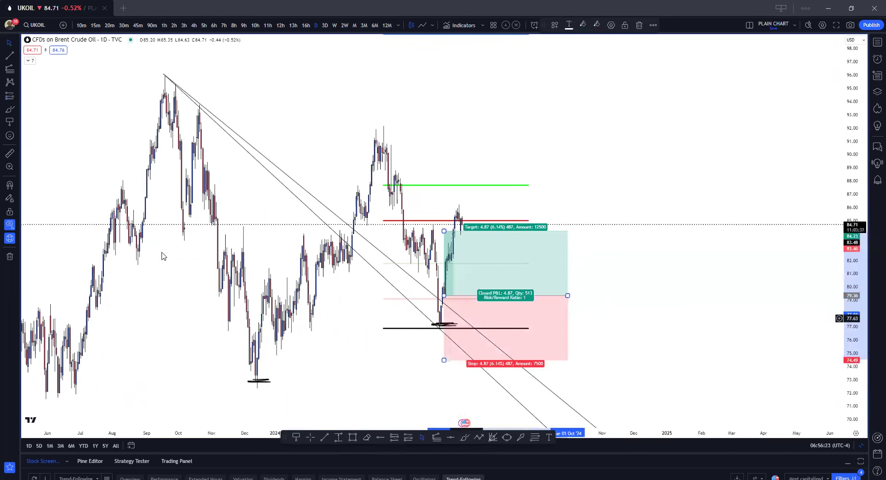
{"action": "left_click", "coordinate": [8, 45]}
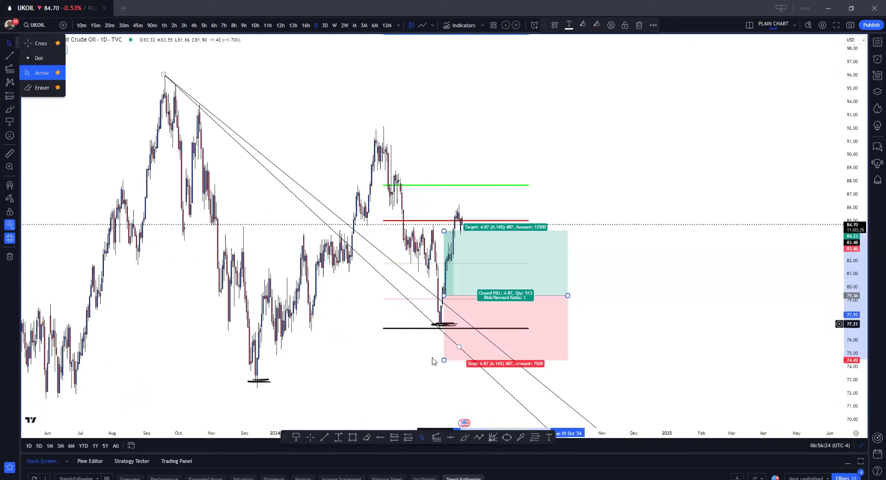
{"action": "left_click_drag", "start_coordinate": [444, 360], "coordinate": [444, 339]}
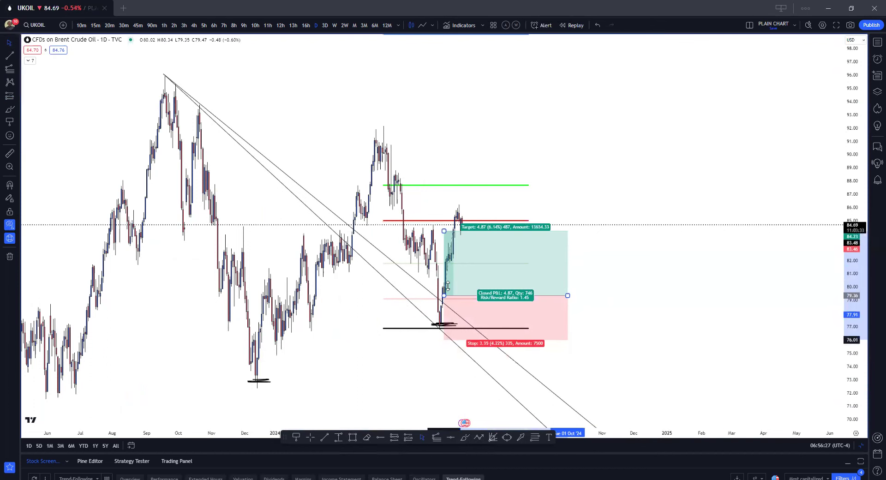
Step: Raise the long position's target to the upper blue extension line at about 99.00
{"action": "left_click_drag", "start_coordinate": [444, 230], "coordinate": [443, 37]}
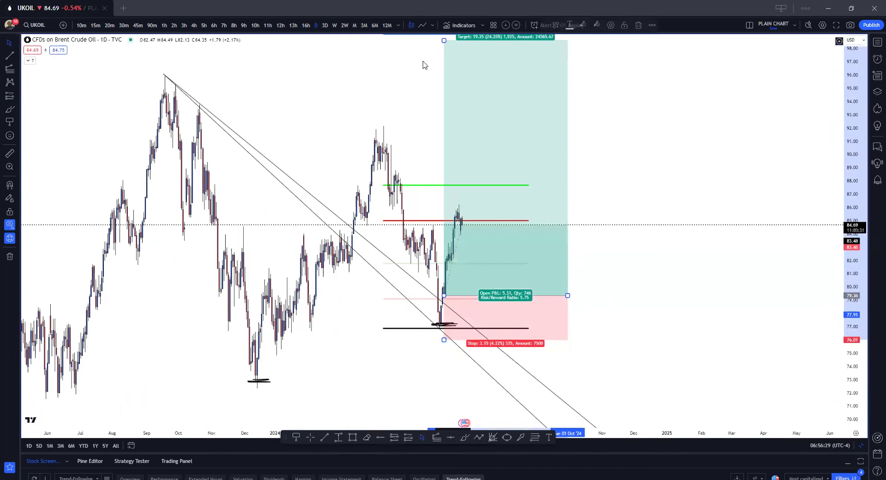
{"action": "left_click_drag", "start_coordinate": [438, 91], "coordinate": [438, 81]}
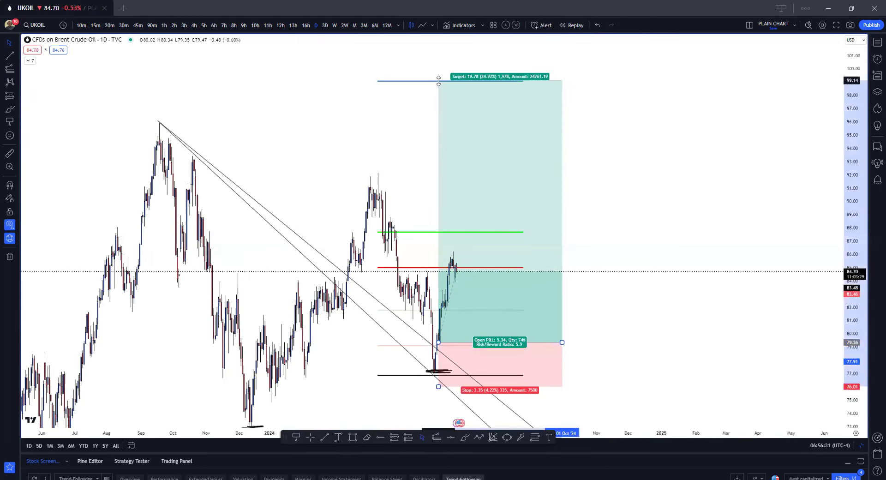
{"action": "left_click", "coordinate": [645, 191]}
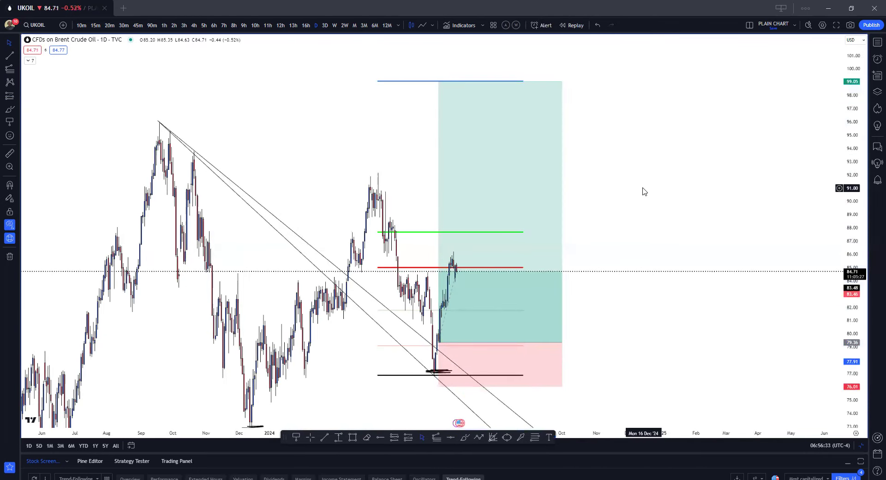
{"action": "left_click_drag", "start_coordinate": [439, 82], "coordinate": [469, 81]}
{"action": "left_click", "coordinate": [631, 134]}
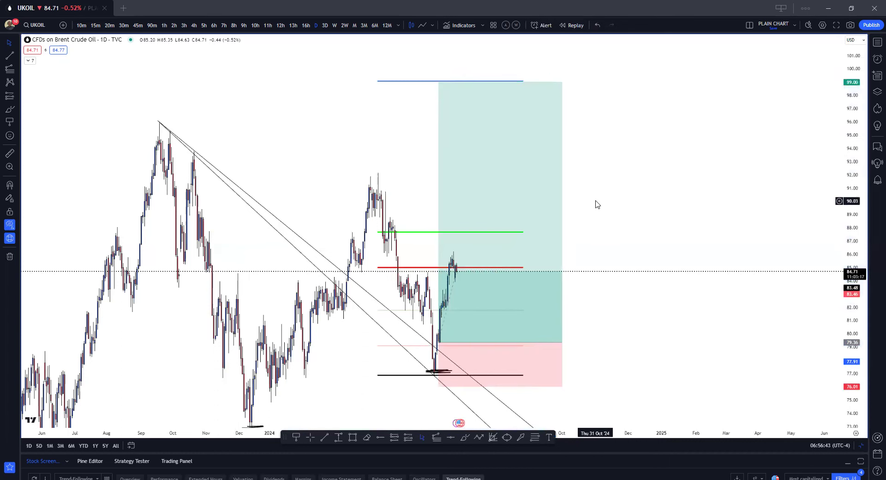
Step: Move the long position's stop up to the entry level at about 79.35
{"action": "left_click", "coordinate": [521, 343]}
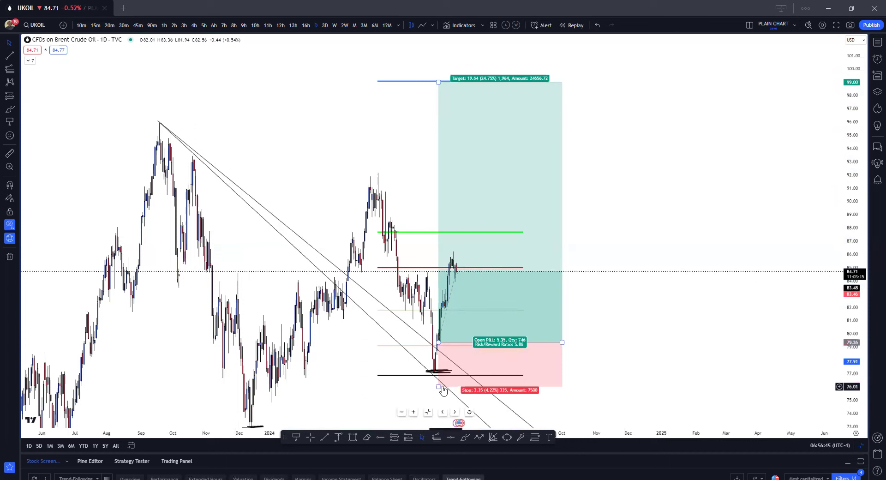
{"action": "left_click_drag", "start_coordinate": [441, 363], "coordinate": [445, 336]}
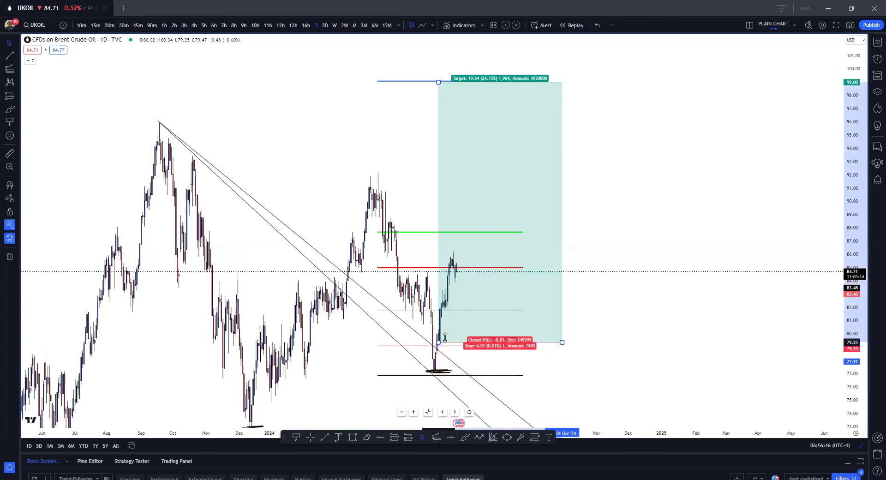
{"action": "left_click", "coordinate": [695, 303]}
Step: Switch to the USDZAR chart, circle the swing low near 17.5 and brush short marks under the lows near 18.1
{"action": "key", "text": "Down"}
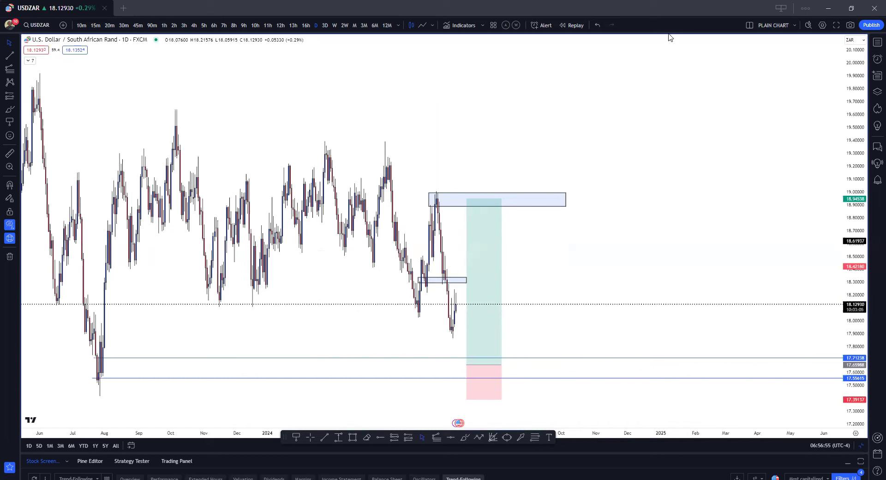
{"action": "left_click_drag", "start_coordinate": [367, 189], "coordinate": [540, 172]}
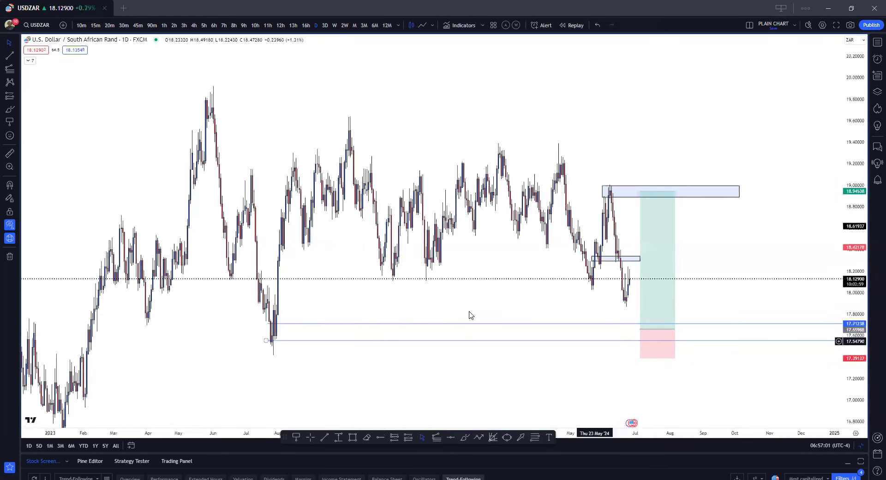
{"action": "left_click_drag", "start_coordinate": [469, 312], "coordinate": [518, 291]}
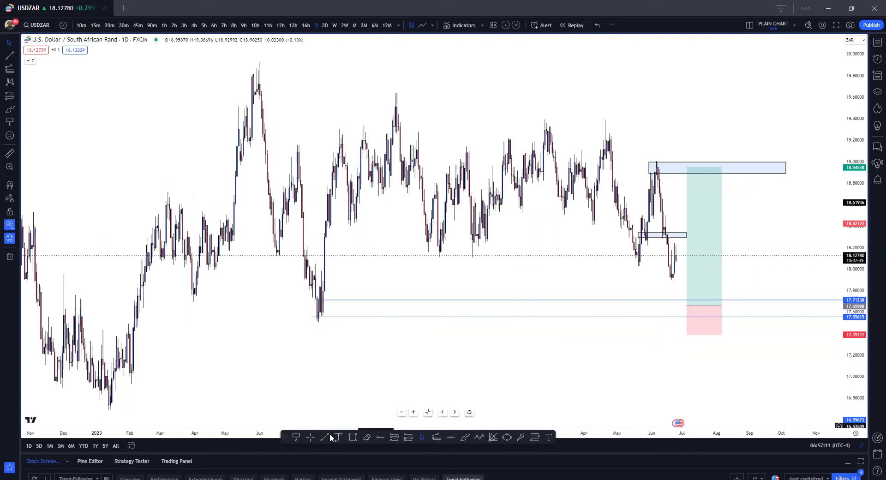
{"action": "left_click", "coordinate": [464, 437]}
{"action": "mouse_move", "coordinate": [327, 295]}
{"action": "left_mouse_down"}
{"action": "mouse_move", "coordinate": [319, 299]}
{"action": "mouse_move", "coordinate": [320, 328]}
{"action": "mouse_move", "coordinate": [347, 297]}
{"action": "mouse_move", "coordinate": [339, 294]}
{"action": "left_mouse_up"}
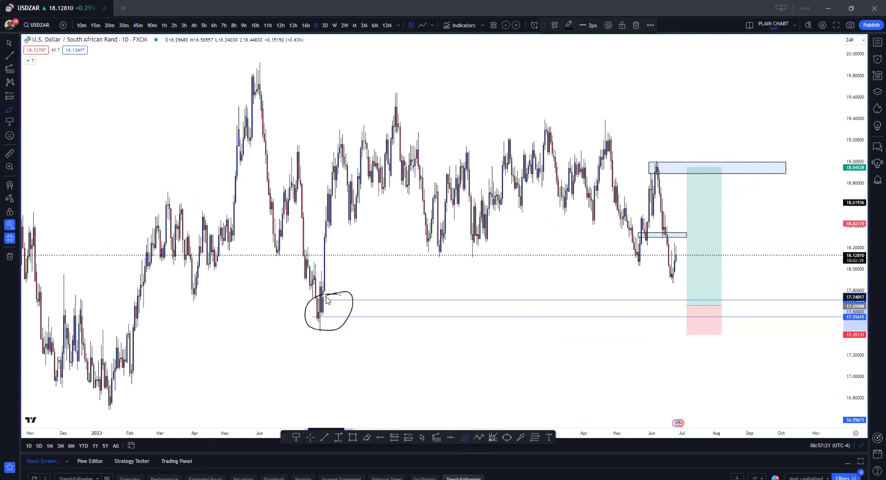
{"action": "mouse_move", "coordinate": [269, 254]}
{"action": "left_mouse_down"}
{"action": "mouse_move", "coordinate": [291, 256]}
{"action": "mouse_move", "coordinate": [283, 254]}
{"action": "left_mouse_up"}
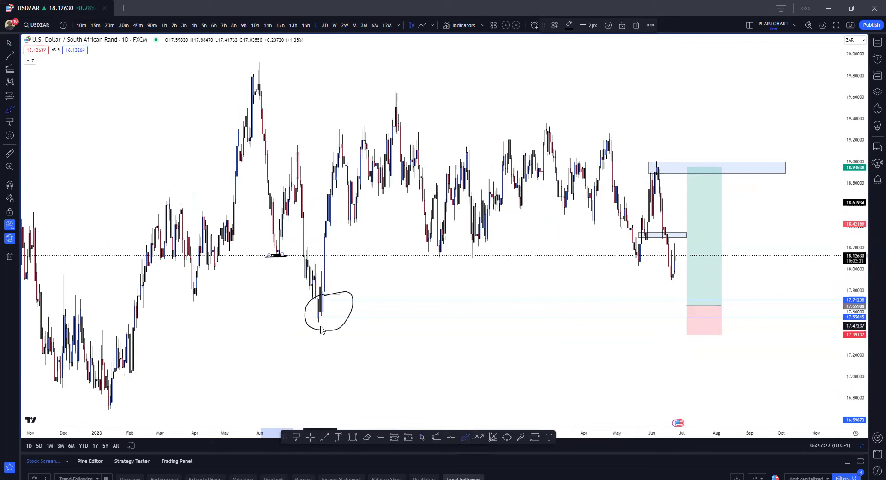
{"action": "left_click_drag", "start_coordinate": [438, 255], "coordinate": [467, 257]}
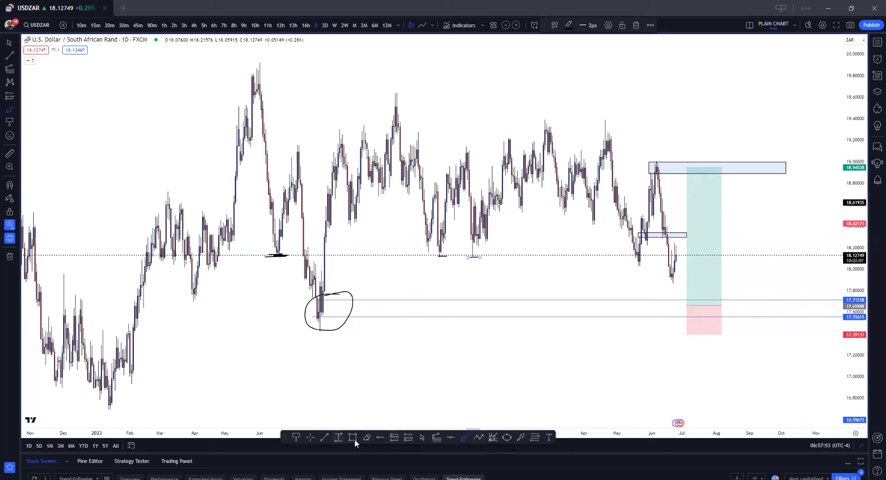
Step: Draw a Fib retracement from the circled low at about 17.43 up to about 19.64, and delete it
{"action": "key", "text": "alt+f"}
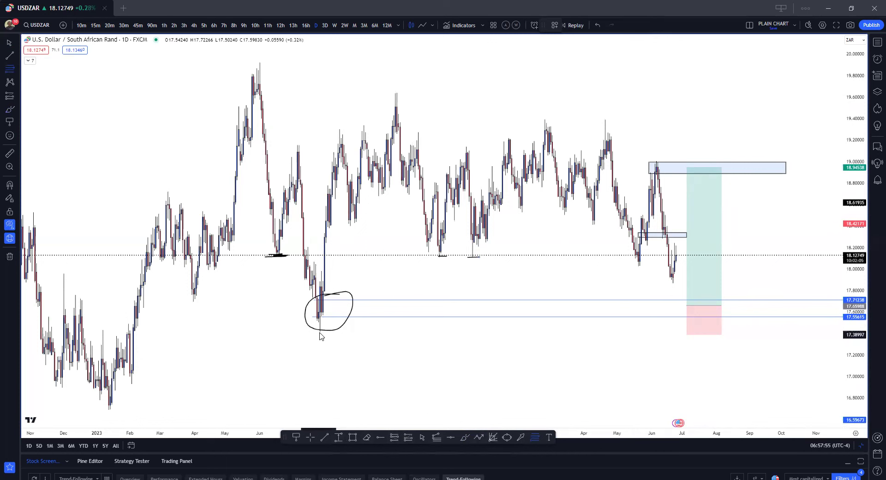
{"action": "left_click", "coordinate": [320, 330]}
{"action": "left_click_drag", "start_coordinate": [399, 205], "coordinate": [561, 93]}
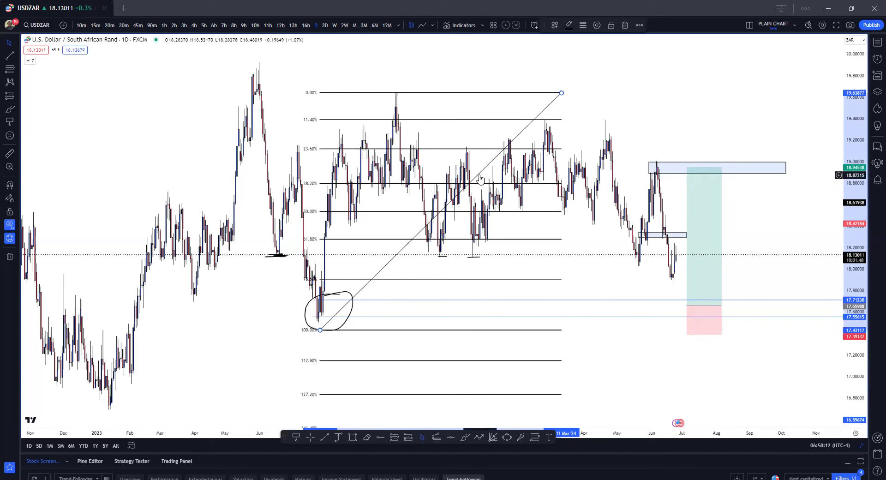
{"action": "key", "text": "Delete"}
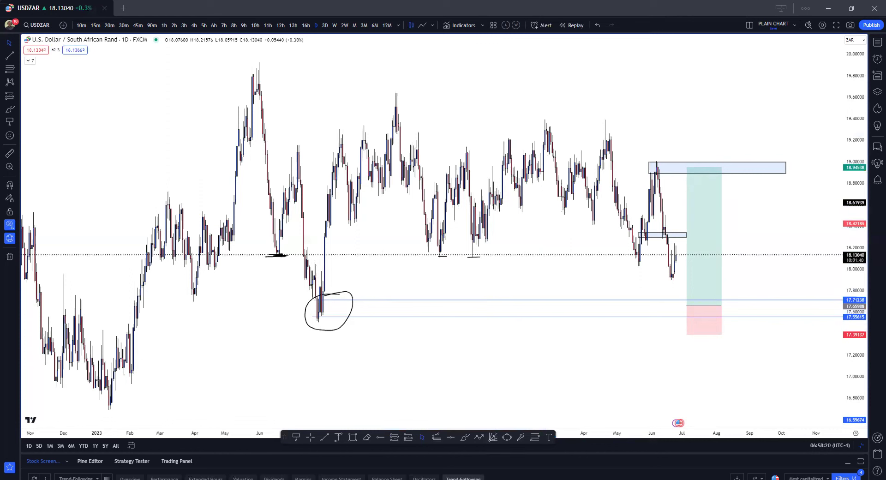
Step: Draw a thin rectangle from the marked lows to 6 September 2024, spanning about 18.114 to 18.084
{"action": "left_click", "coordinate": [354, 436]}
{"action": "left_click", "coordinate": [428, 256]}
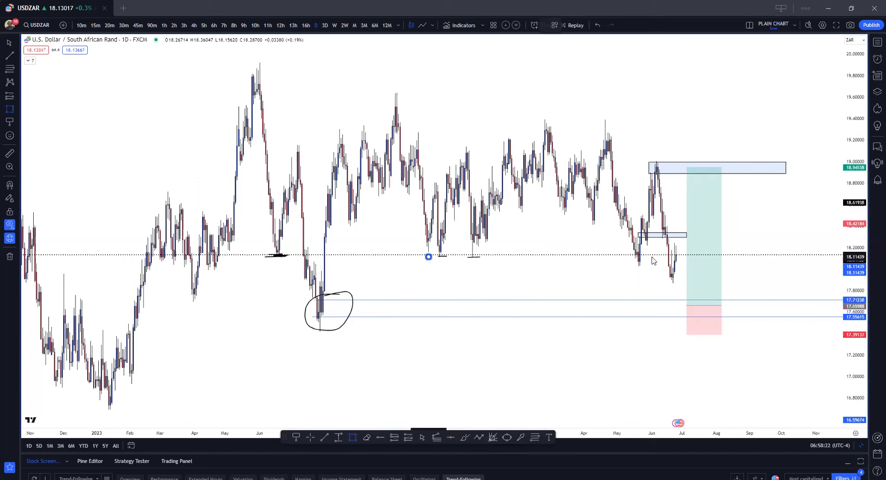
{"action": "left_click", "coordinate": [756, 260]}
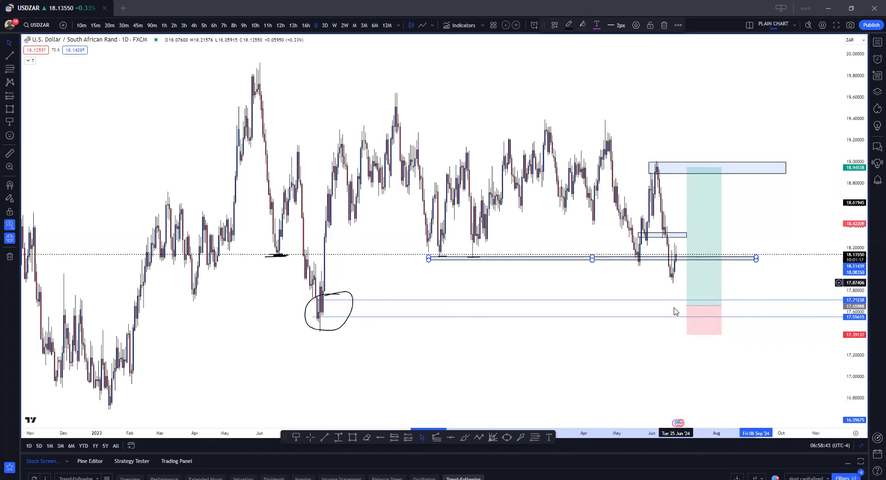
Step: Try the USDZAR long position's entry at about 17.88, and settle it at about 17.69
{"action": "left_click", "coordinate": [700, 295]}
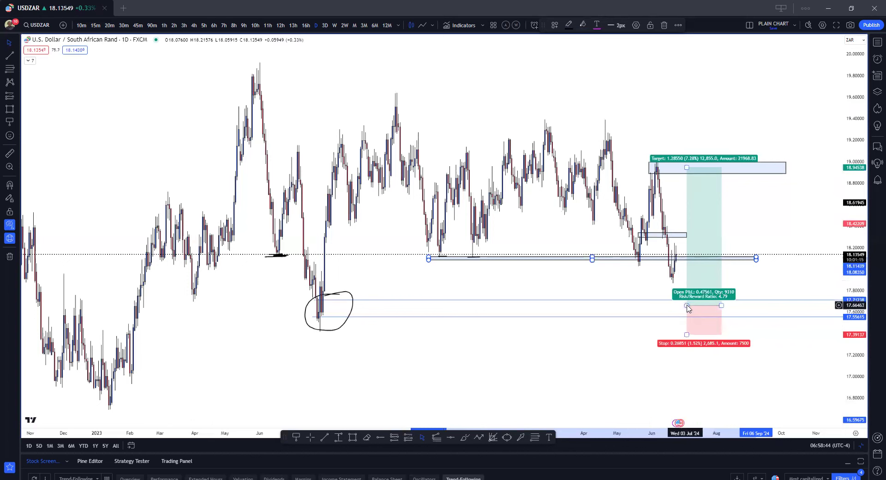
{"action": "left_click_drag", "start_coordinate": [688, 304], "coordinate": [688, 283]}
{"action": "left_click", "coordinate": [627, 287]}
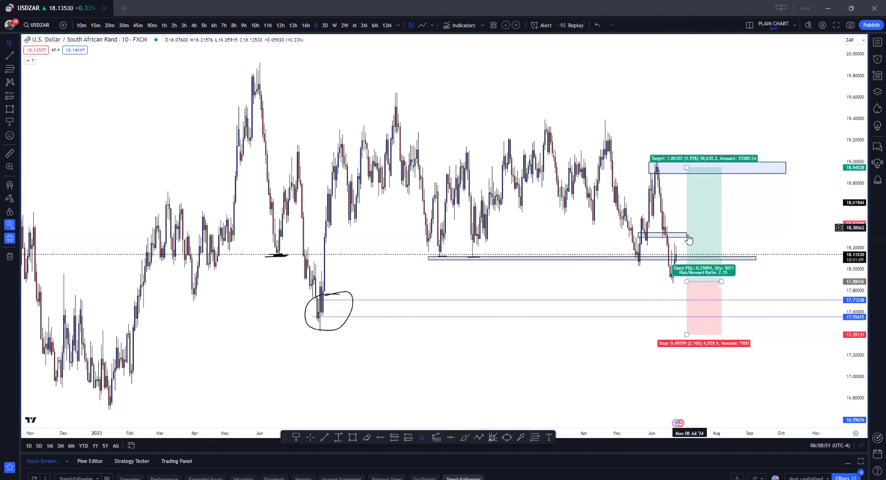
{"action": "left_click_drag", "start_coordinate": [687, 282], "coordinate": [700, 303]}
{"action": "left_click", "coordinate": [772, 287]}
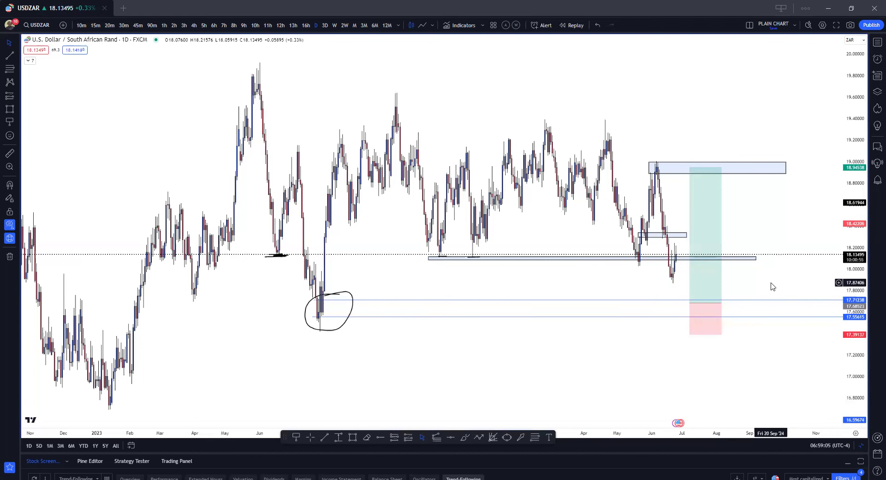
Step: Go through the following dollar pairs in the watchlist and open the USDMXN chart
{"action": "key", "text": "Down"}
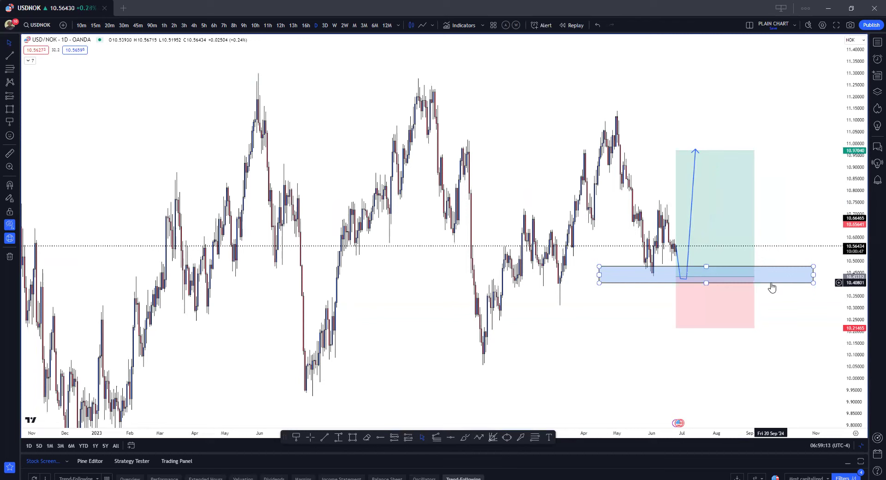
{"action": "key", "text": "Down"}
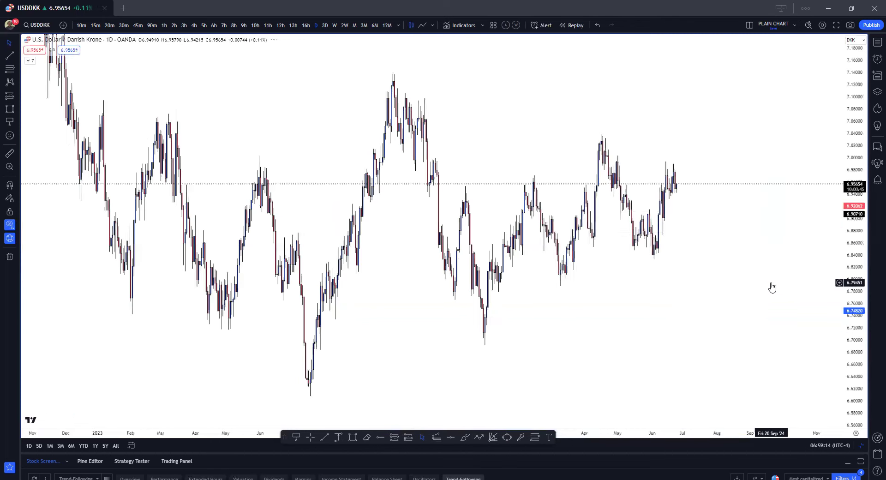
{"action": "key", "text": "Down"}
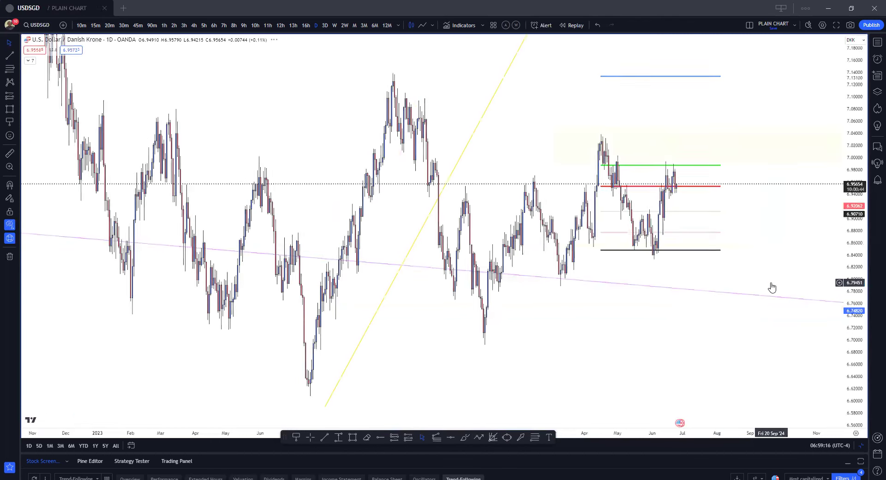
{"action": "key", "text": "Down"}
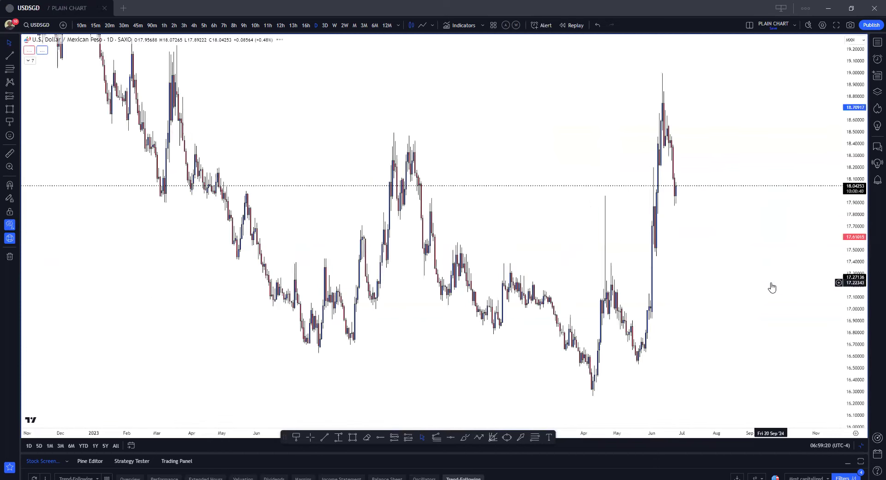
{"action": "key", "text": "Up"}
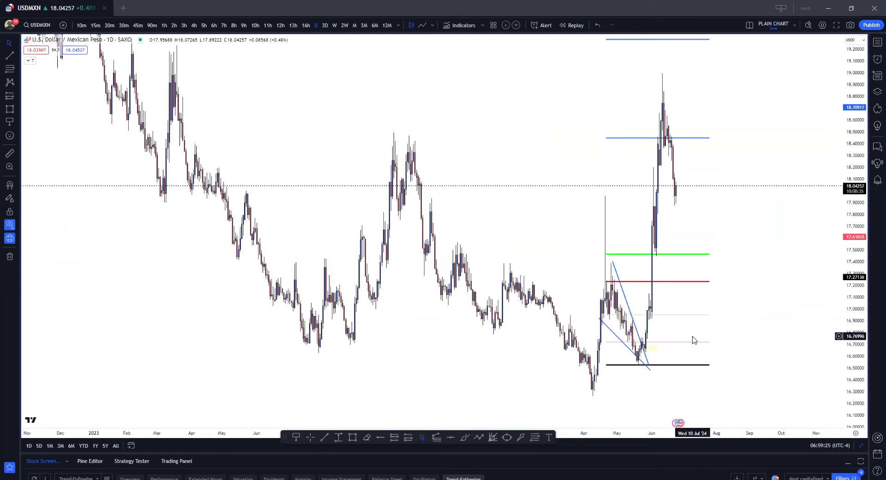
Step: Remove the four existing drawings from the USDMXN chart, keeping its indicators
{"action": "scroll", "coordinate": [693, 340], "scroll_direction": "down", "scroll_amount": 3}
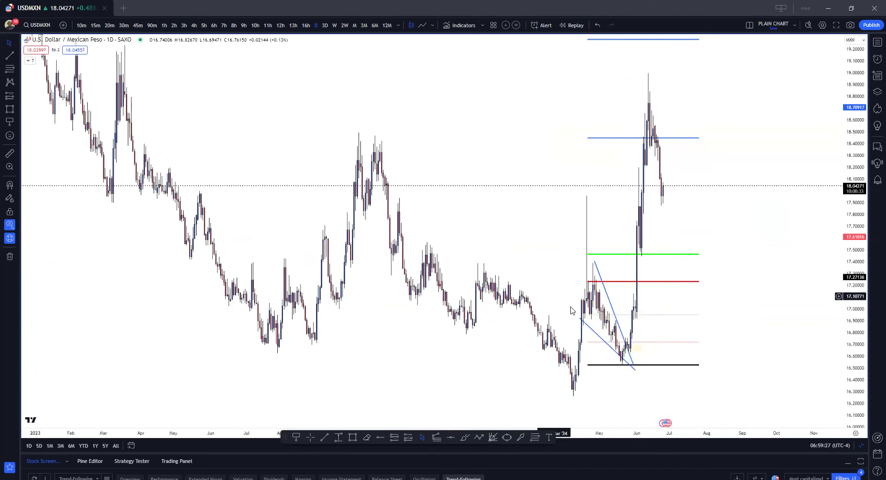
{"action": "left_click", "coordinate": [9, 256]}
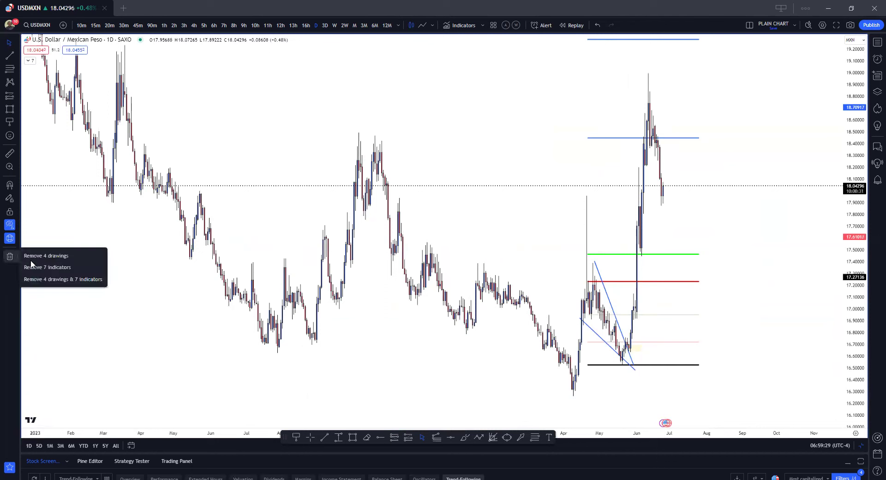
{"action": "left_click", "coordinate": [32, 256]}
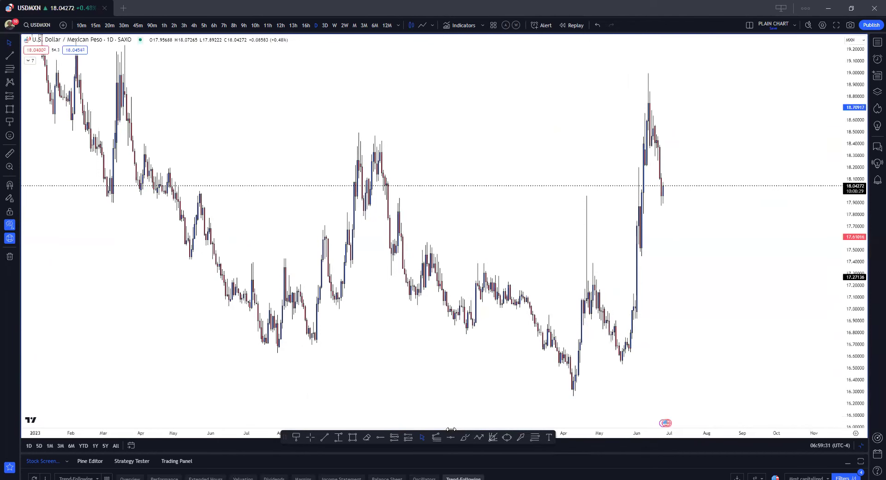
Step: Brush short lines under the April low near 16.3 and the May low near 16.6, and circle both lows
{"action": "left_click", "coordinate": [466, 436]}
{"action": "left_click_drag", "start_coordinate": [560, 393], "coordinate": [588, 388]}
{"action": "mouse_move", "coordinate": [613, 361]}
{"action": "left_mouse_down"}
{"action": "mouse_move", "coordinate": [638, 358]}
{"action": "mouse_move", "coordinate": [623, 351]}
{"action": "left_mouse_up"}
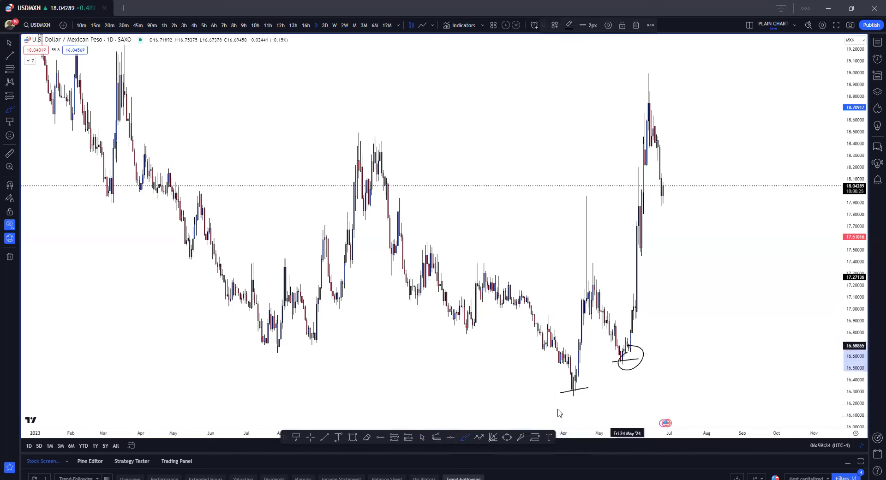
{"action": "mouse_move", "coordinate": [562, 379]}
{"action": "left_mouse_down"}
{"action": "mouse_move", "coordinate": [583, 395]}
{"action": "mouse_move", "coordinate": [568, 376]}
{"action": "left_mouse_up"}
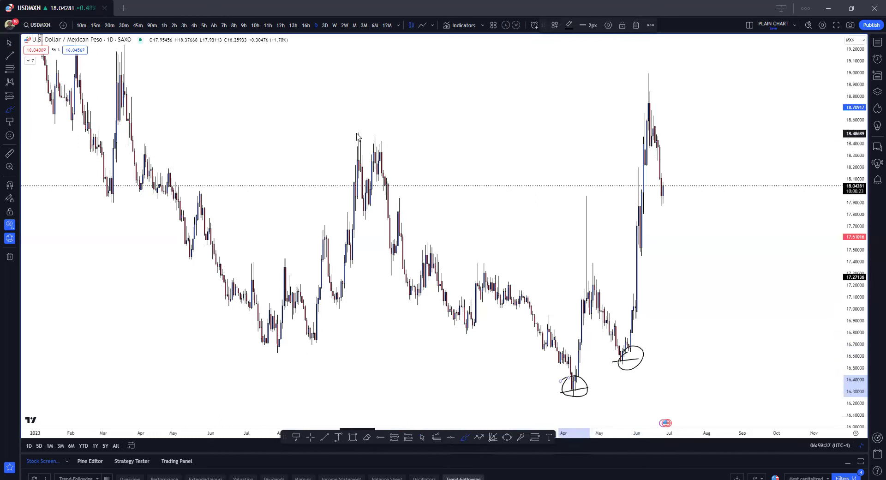
Step: Circle the October 2023 high near 18.5 and draw a Fib speed resistance fan from it to about 16.40, just past the May low
{"action": "left_click_drag", "start_coordinate": [361, 140], "coordinate": [360, 135]}
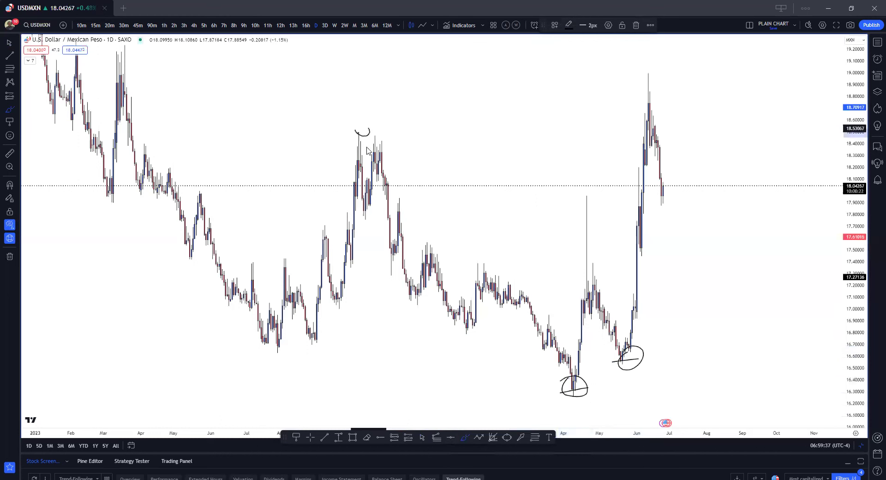
{"action": "left_click", "coordinate": [492, 437]}
{"action": "left_click", "coordinate": [358, 132]}
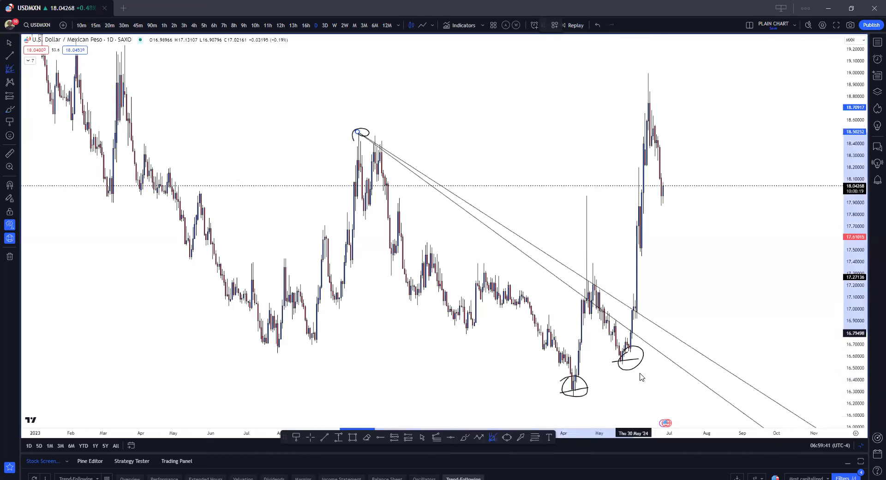
{"action": "left_click", "coordinate": [639, 379]}
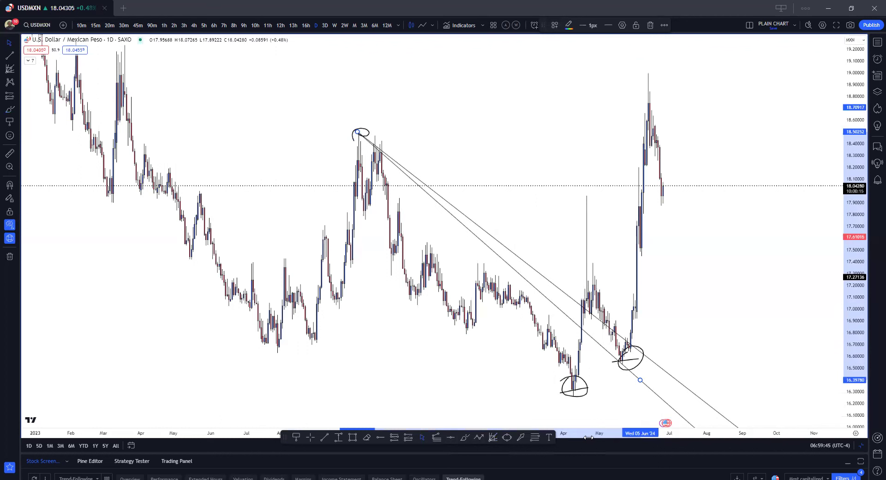
Step: Draw a trend-based Fibonacci extension from the April low at about 16.27 to the April spike at about 17.96, projected from about 16.54
{"action": "left_click", "coordinate": [437, 436]}
{"action": "left_click", "coordinate": [573, 395]}
{"action": "left_click", "coordinate": [586, 197]}
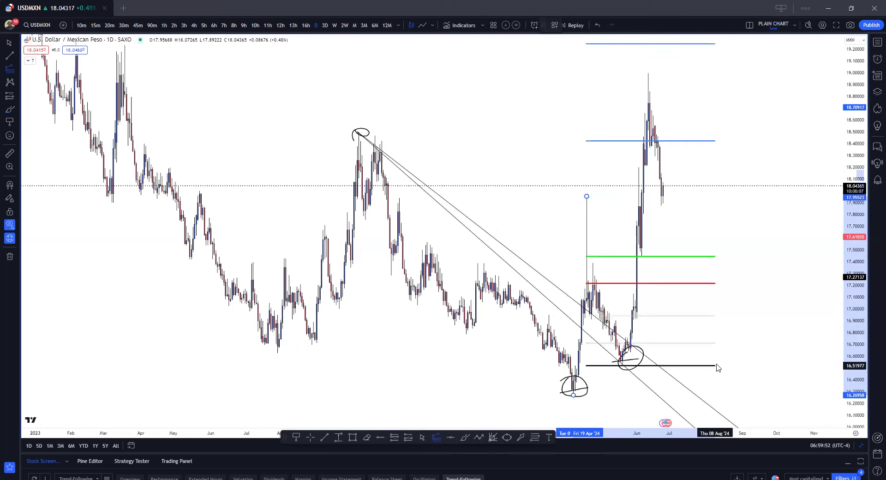
{"action": "left_click", "coordinate": [718, 363]}
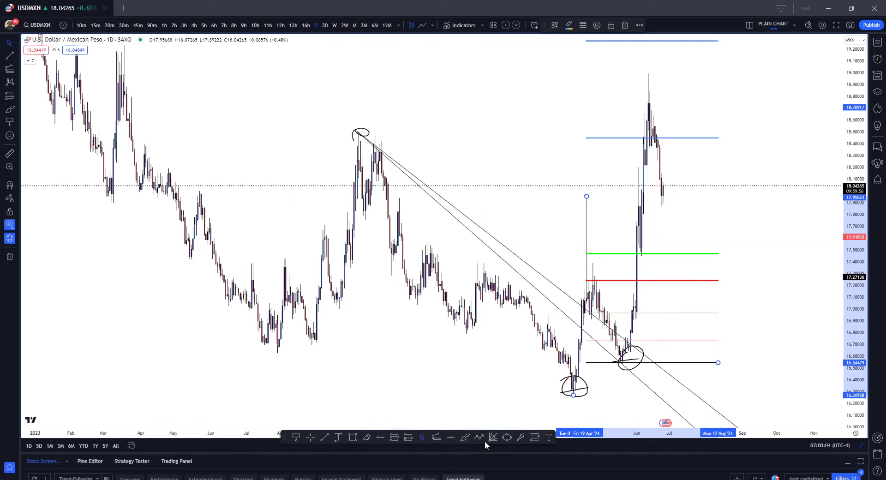
Step: Place a long position with entry at about 16.75, stop at about 16.54 and target at about 18.44, and narrow it to end around July
{"action": "left_click", "coordinate": [408, 437]}
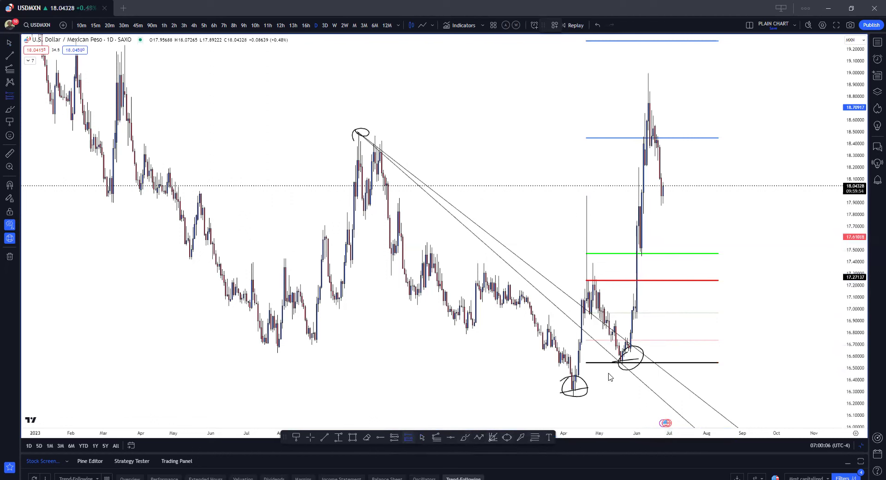
{"action": "left_click", "coordinate": [633, 338]}
{"action": "left_click", "coordinate": [6, 46]}
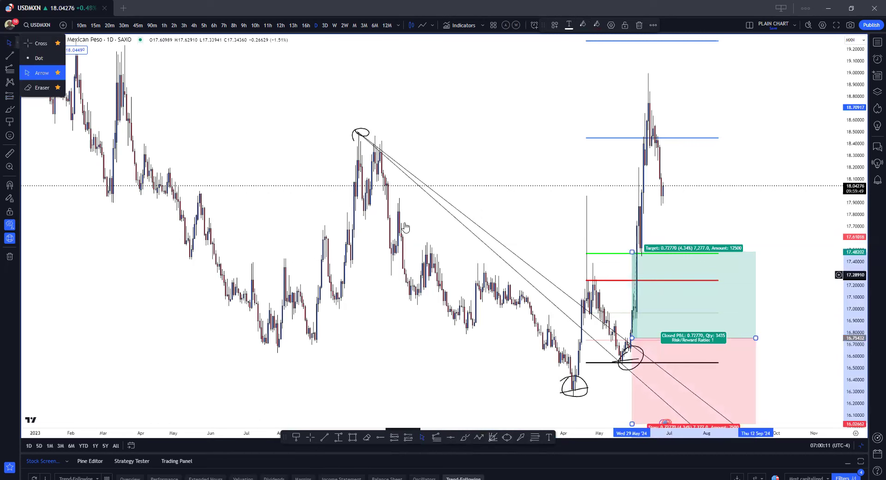
{"action": "left_click_drag", "start_coordinate": [546, 233], "coordinate": [508, 194]}
{"action": "left_click_drag", "start_coordinate": [595, 384], "coordinate": [599, 324]}
{"action": "mouse_move", "coordinate": [594, 212]}
{"action": "left_mouse_down"}
{"action": "mouse_move", "coordinate": [598, 73]}
{"action": "mouse_move", "coordinate": [600, 98]}
{"action": "left_mouse_up"}
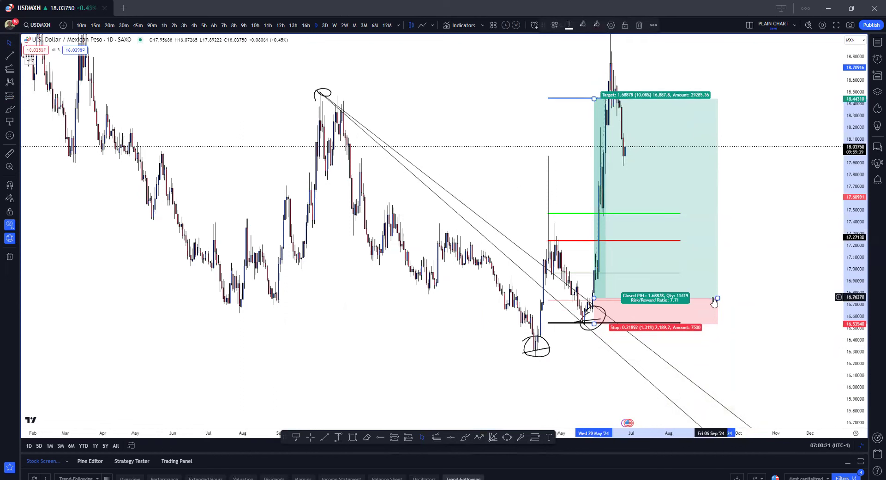
{"action": "left_click_drag", "start_coordinate": [718, 298], "coordinate": [629, 298]}
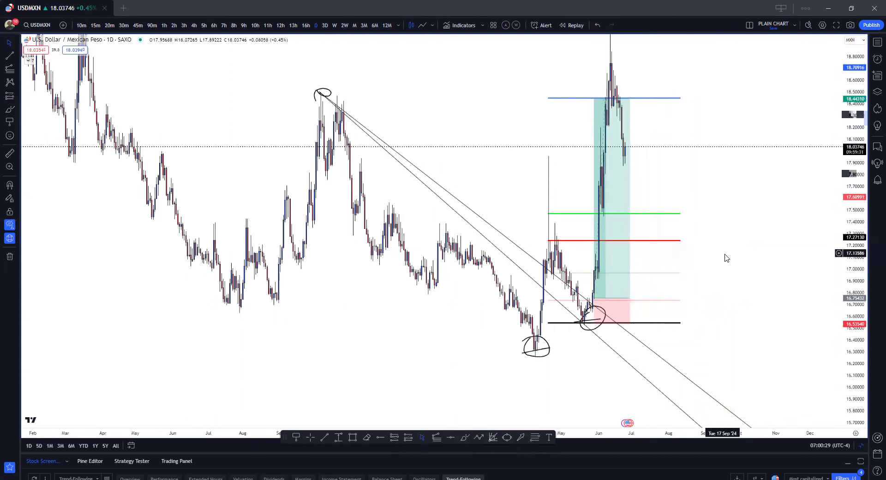
Step: Try the yellow fan template with price levels -0.129, 0.114, 0.45, 0.786 and 1 on the USDMXN fan
{"action": "double_click", "coordinate": [465, 209]}
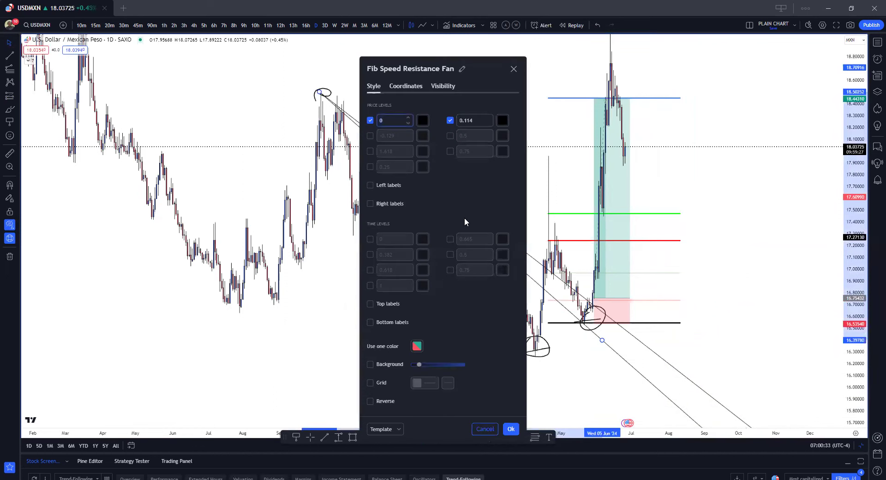
{"action": "left_click", "coordinate": [403, 428]}
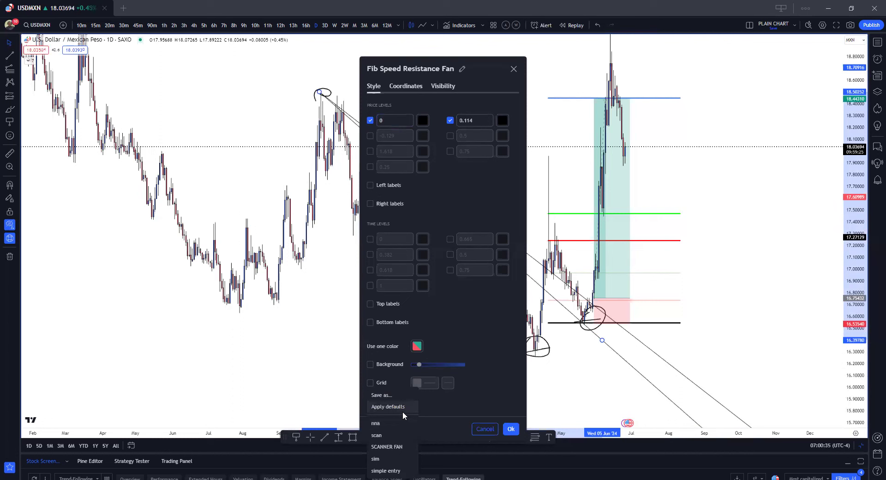
{"action": "left_click", "coordinate": [374, 442]}
{"action": "left_click", "coordinate": [744, 289]}
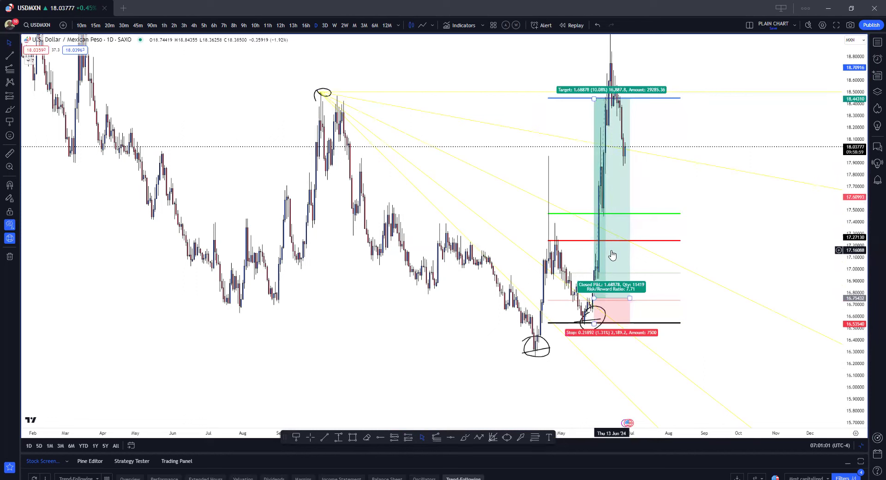
Step: Try the nna and sim templates on the USDMXN fan, and settle on the simple entry template
{"action": "left_click", "coordinate": [564, 213]}
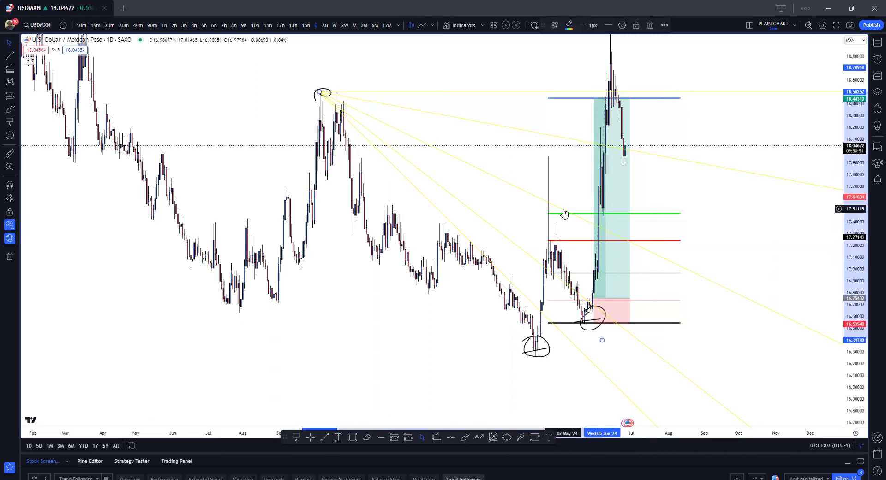
{"action": "double_click", "coordinate": [564, 213]}
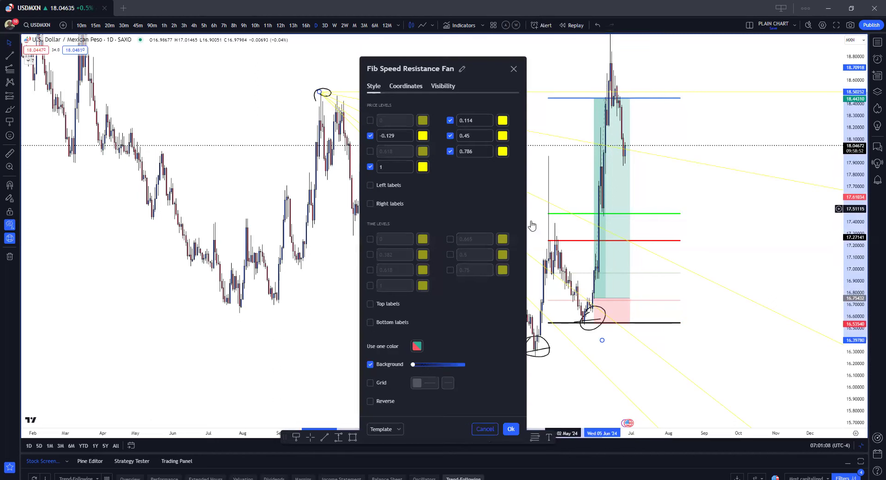
{"action": "left_click", "coordinate": [391, 424]}
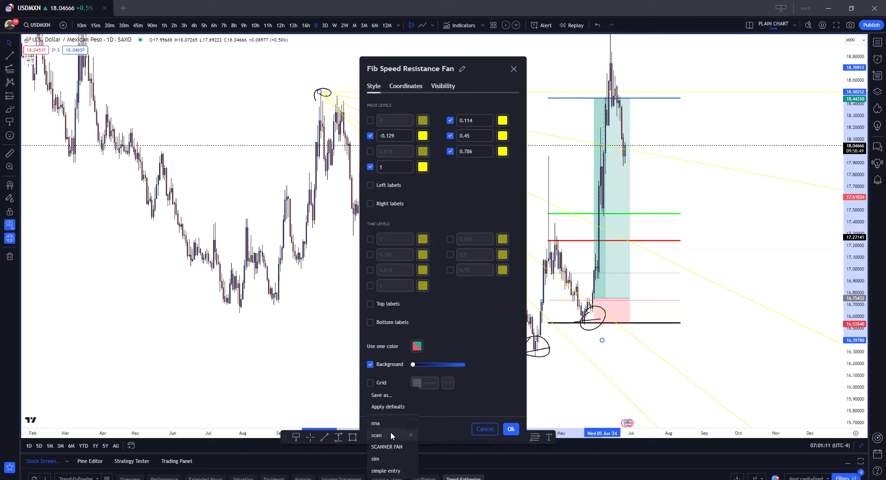
{"action": "left_click", "coordinate": [385, 425]}
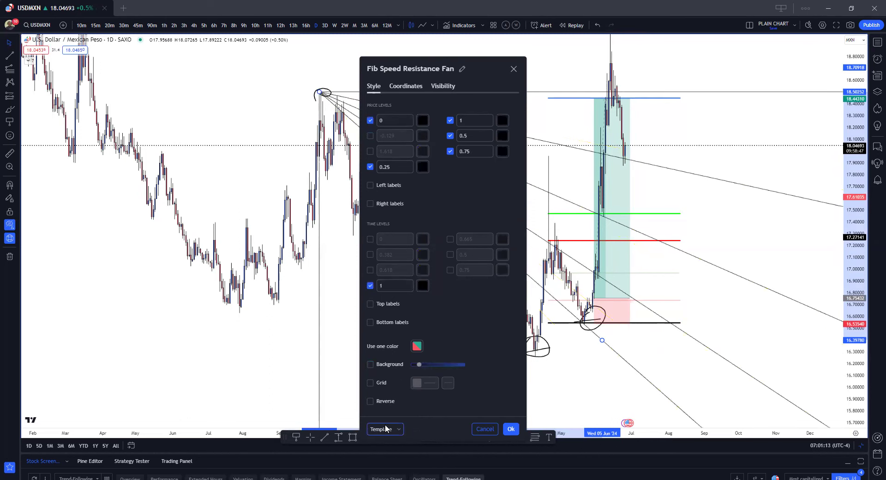
{"action": "left_click", "coordinate": [394, 430]}
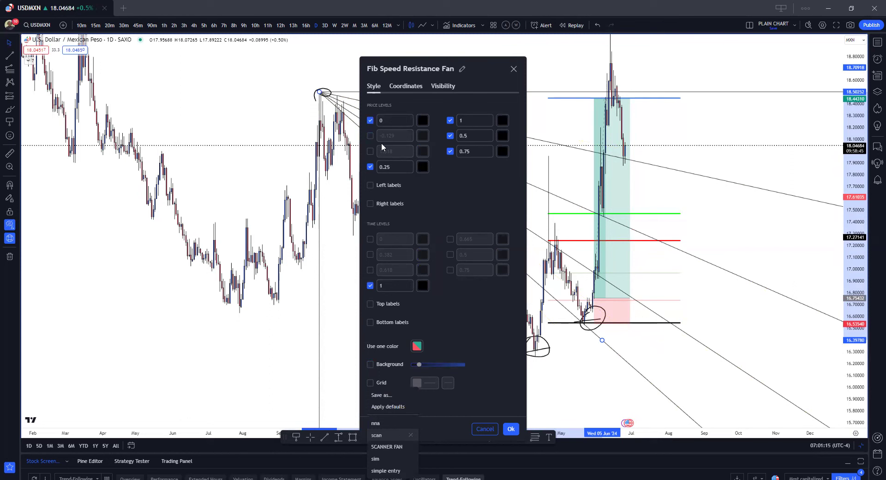
{"action": "left_click", "coordinate": [387, 463]}
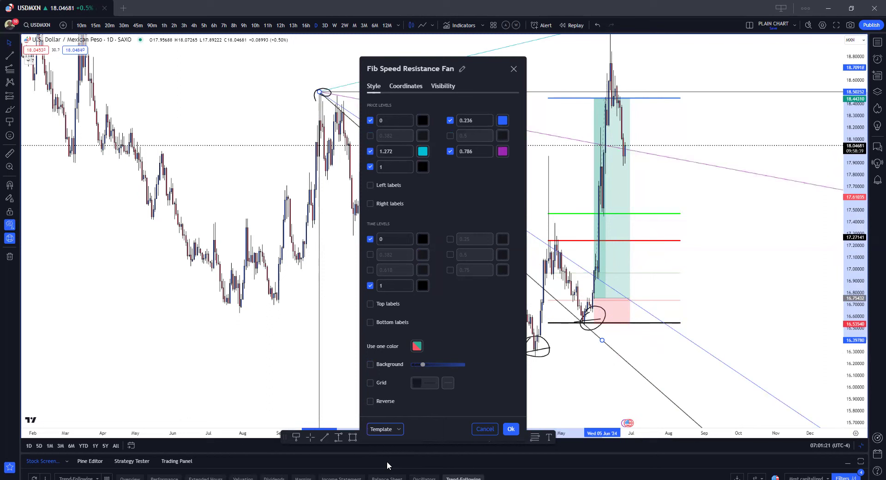
{"action": "left_click", "coordinate": [389, 428]}
{"action": "left_click", "coordinate": [390, 470]}
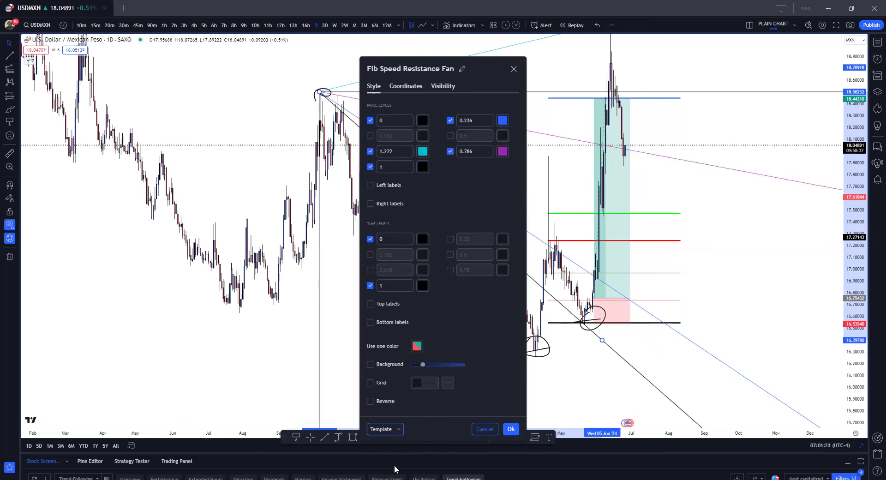
{"action": "left_click", "coordinate": [510, 429]}
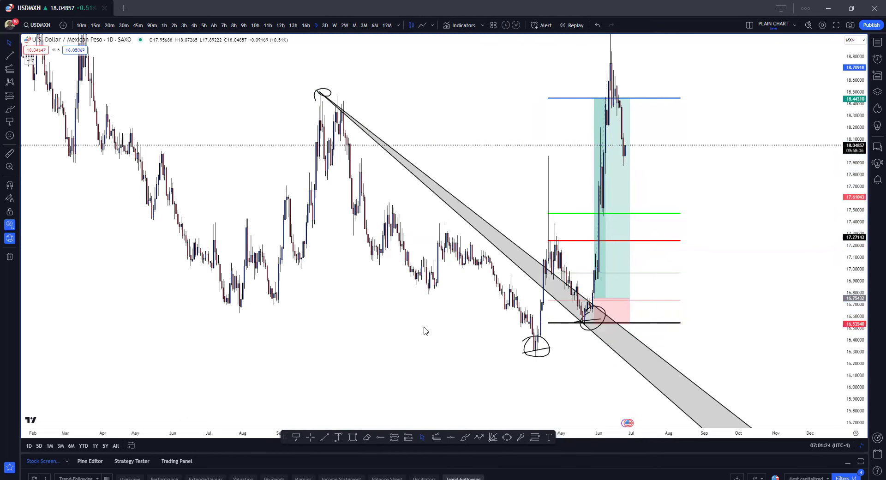
{"action": "left_click_drag", "start_coordinate": [319, 205], "coordinate": [269, 166]}
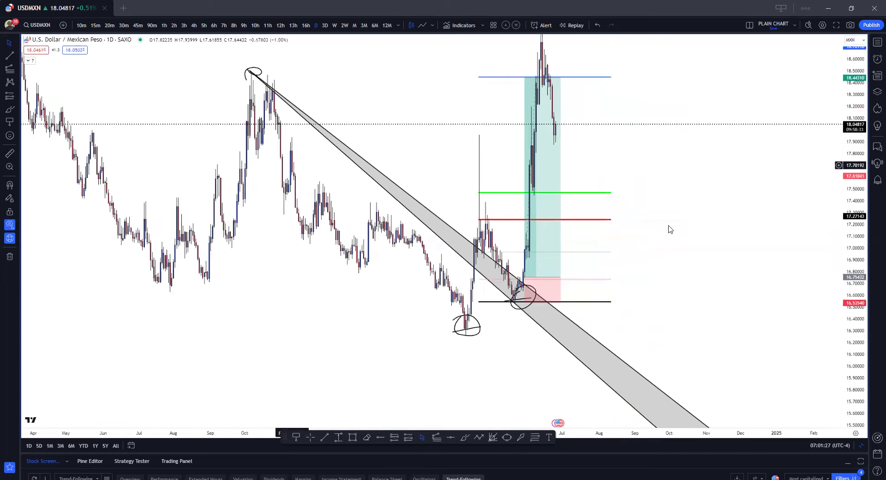
{"action": "left_click_drag", "start_coordinate": [669, 253], "coordinate": [670, 248]}
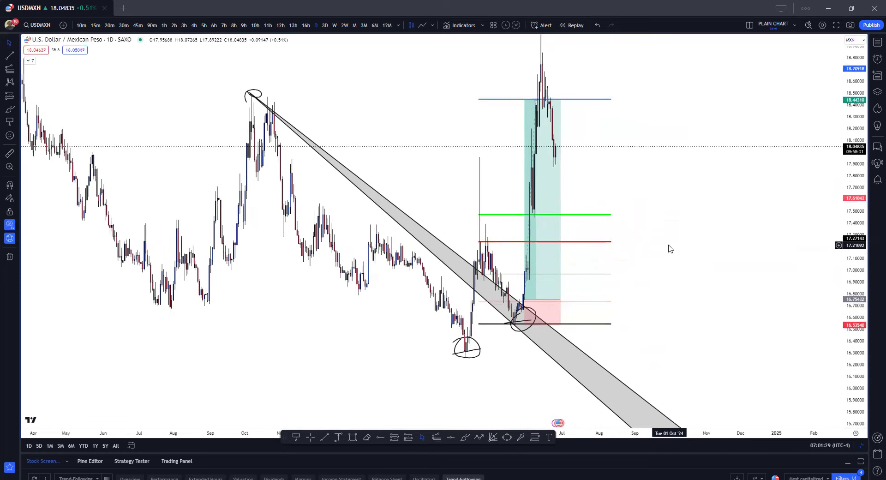
Step: Open the GBPSGD chart from the watchlist and brush a short line over the August 2023 high near 1.733
{"action": "key", "text": "Down"}
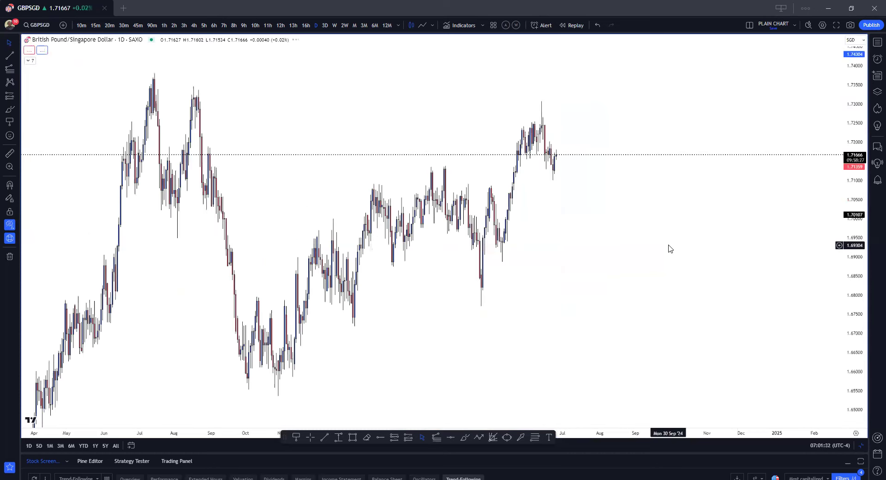
{"action": "scroll", "coordinate": [572, 253], "scroll_direction": "left", "scroll_amount": 10}
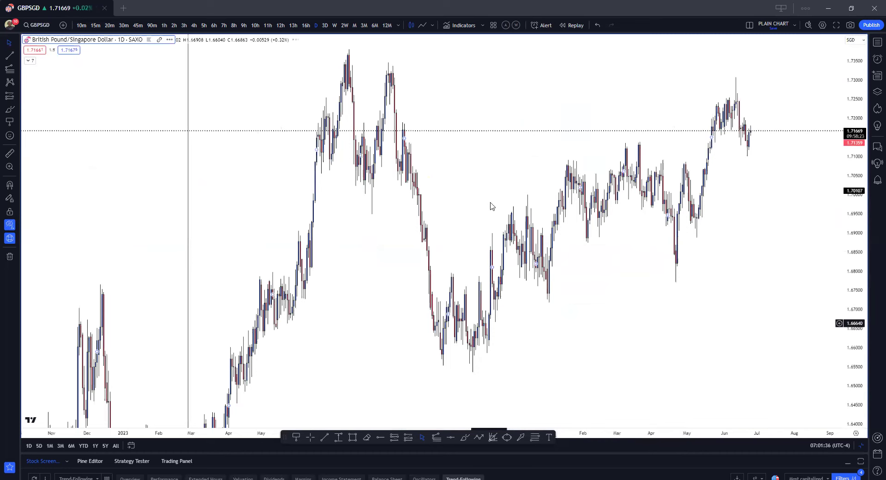
{"action": "left_click_drag", "start_coordinate": [824, 305], "coordinate": [815, 330]}
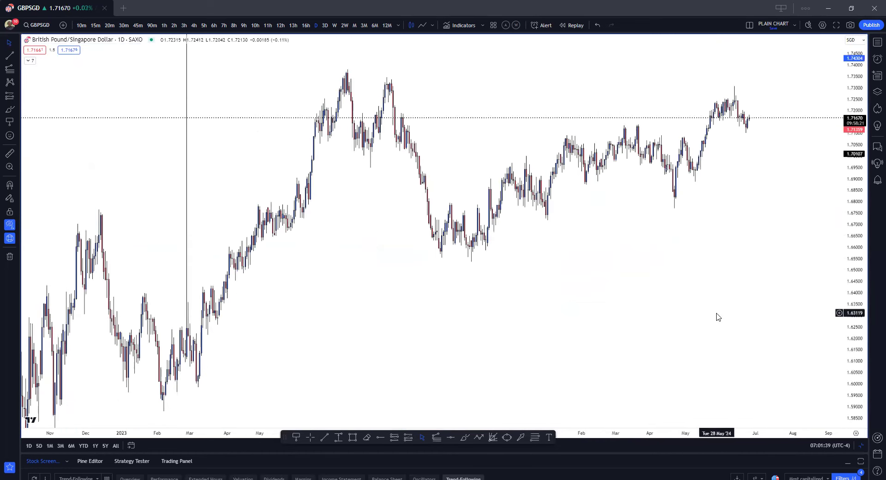
{"action": "left_click_drag", "start_coordinate": [846, 179], "coordinate": [848, 206]}
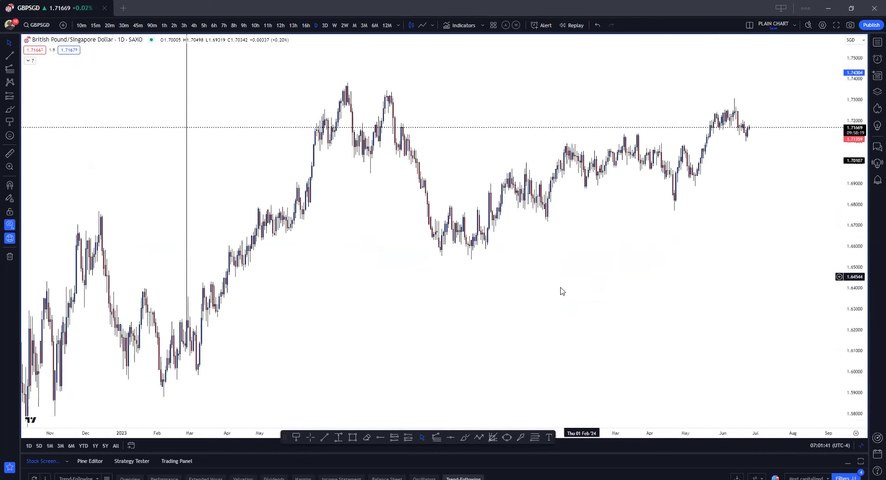
{"action": "left_click", "coordinate": [464, 437]}
{"action": "left_click_drag", "start_coordinate": [372, 92], "coordinate": [411, 92]}
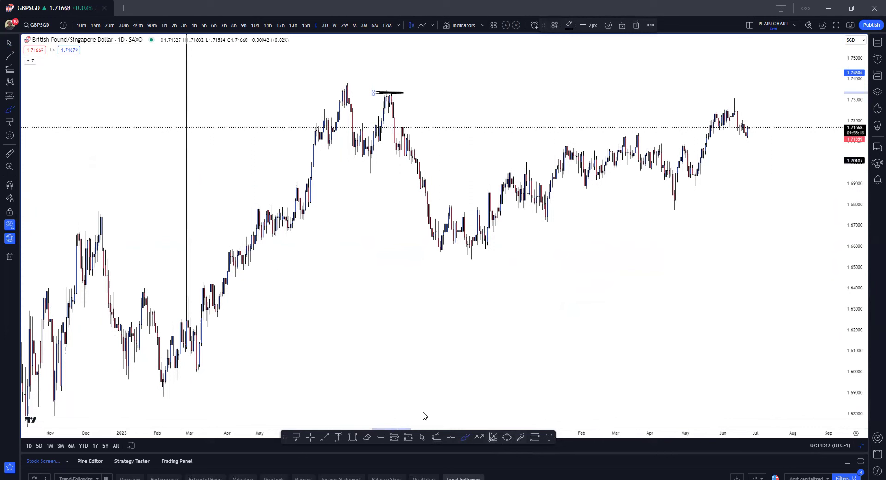
{"action": "left_click", "coordinate": [492, 437]}
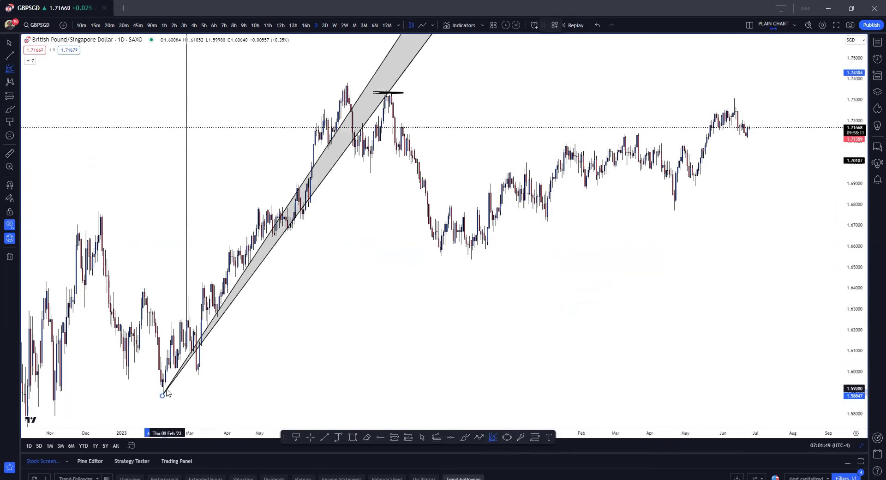
{"action": "left_click", "coordinate": [169, 391]}
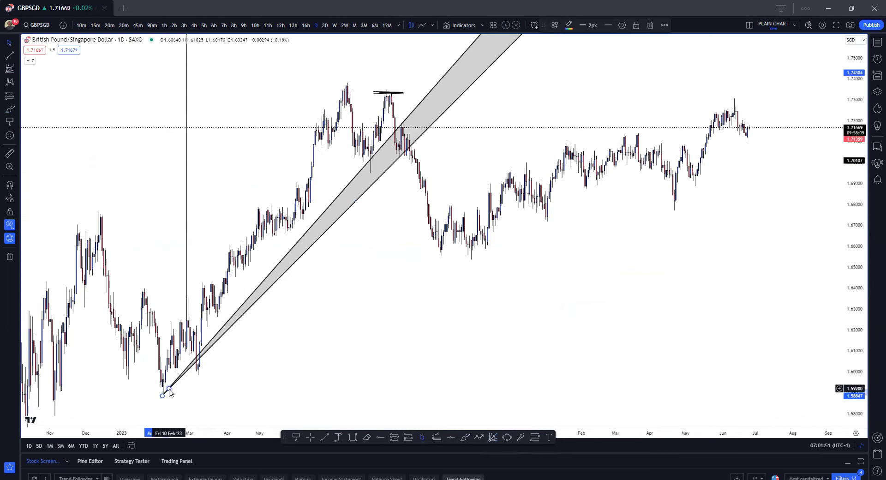
{"action": "key", "text": "Delete"}
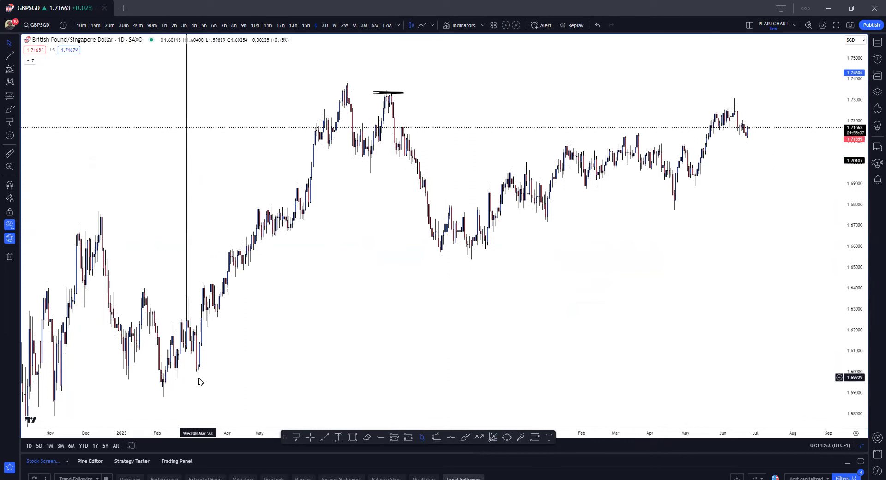
Step: Draw a Fib speed resistance fan from the March 2023 low at about 1.599 to about 1.731 beside the August high
{"action": "left_click", "coordinate": [492, 437]}
{"action": "left_click", "coordinate": [198, 373]}
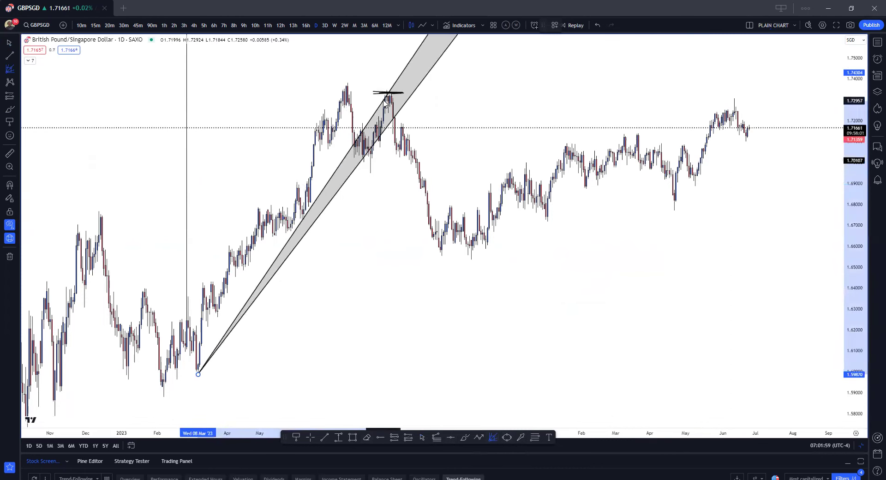
{"action": "left_click", "coordinate": [384, 97]}
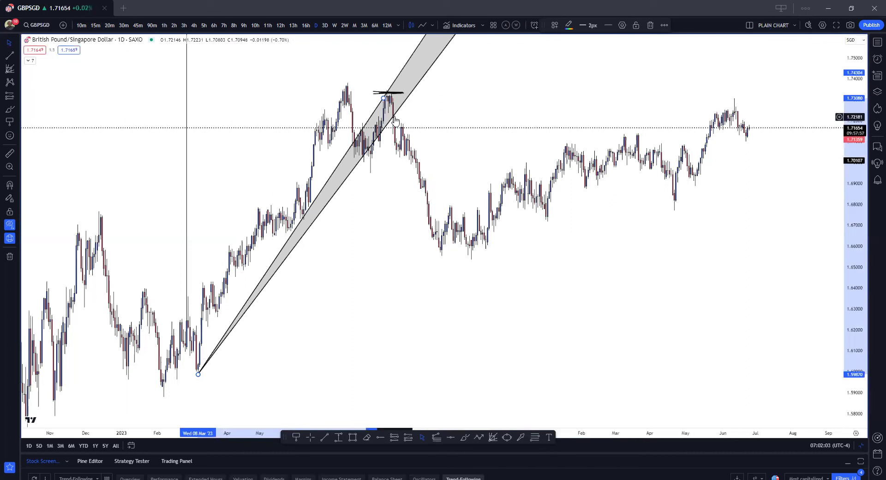
Step: Draw a trend-based Fibonacci extension from the July 2023 high at about 1.738 to the August low at about 1.696, projected from about 1.735
{"action": "left_click", "coordinate": [436, 437]}
{"action": "left_click", "coordinate": [348, 83]}
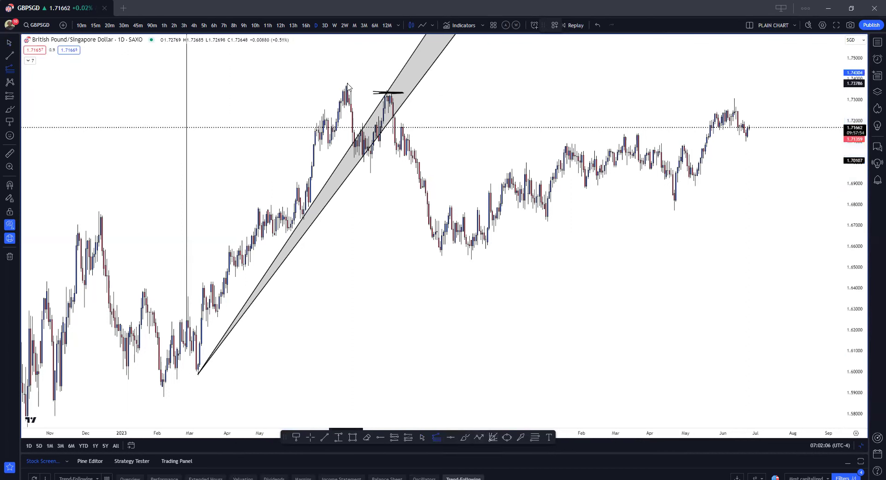
{"action": "left_click", "coordinate": [370, 171]}
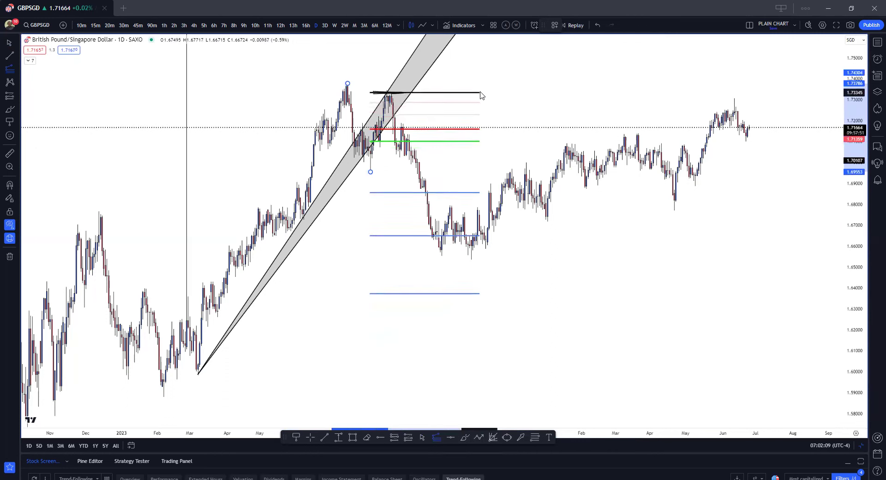
{"action": "left_click", "coordinate": [482, 89]}
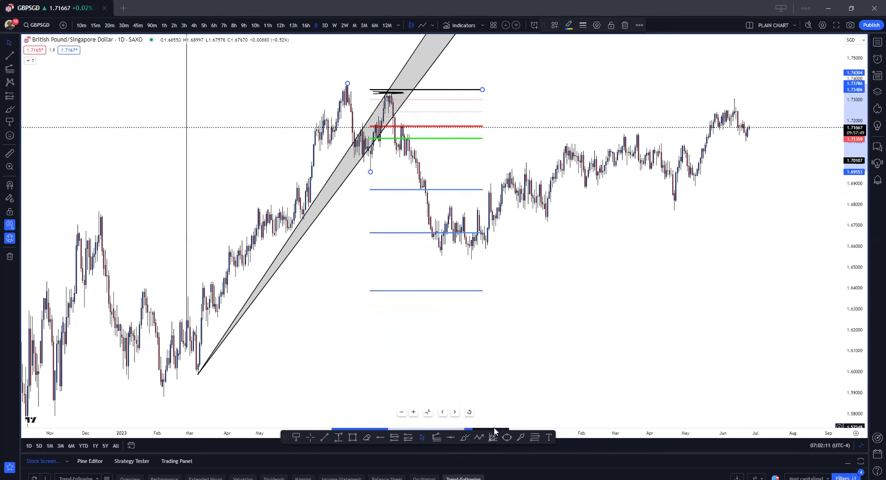
Step: Place a short position on the GBPSGD chart just after the August 2023 high, with its entry at about 1.7234
{"action": "left_click", "coordinate": [385, 437]}
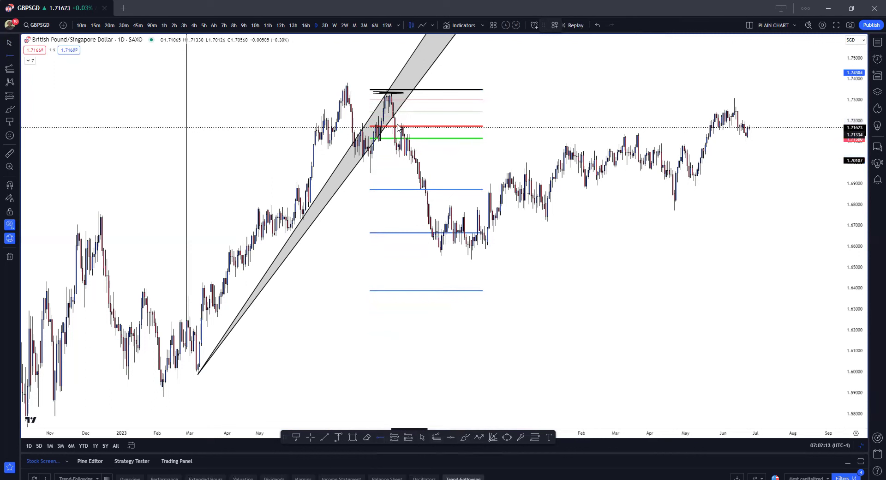
{"action": "key", "text": "Escape"}
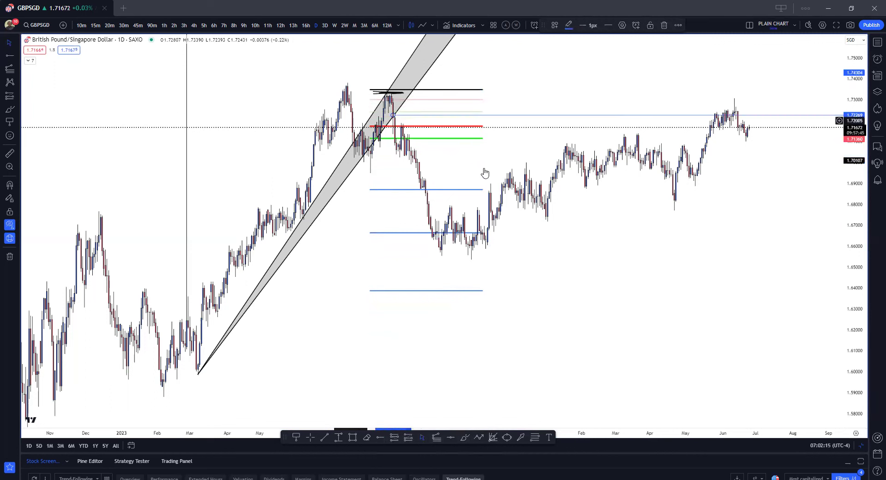
{"action": "left_click", "coordinate": [392, 436]}
{"action": "left_click", "coordinate": [394, 113]}
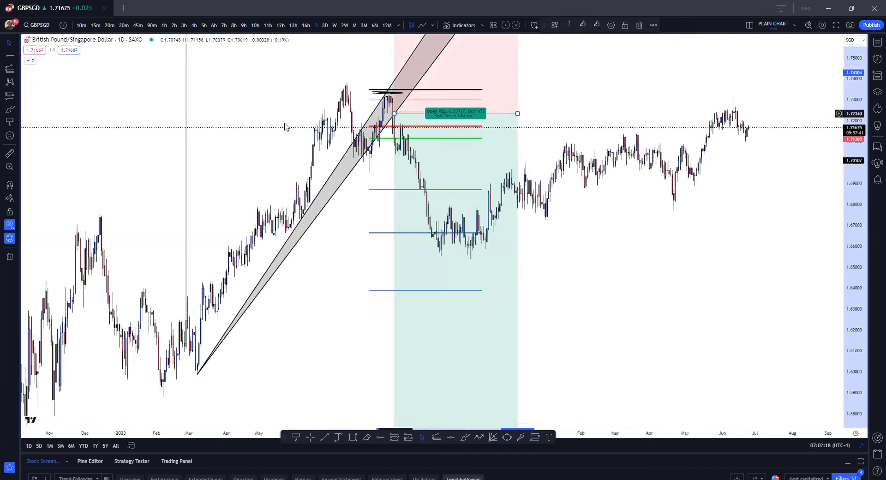
Step: Lower the short position's stop level to about 1.766
{"action": "left_click_drag", "start_coordinate": [300, 163], "coordinate": [294, 256]}
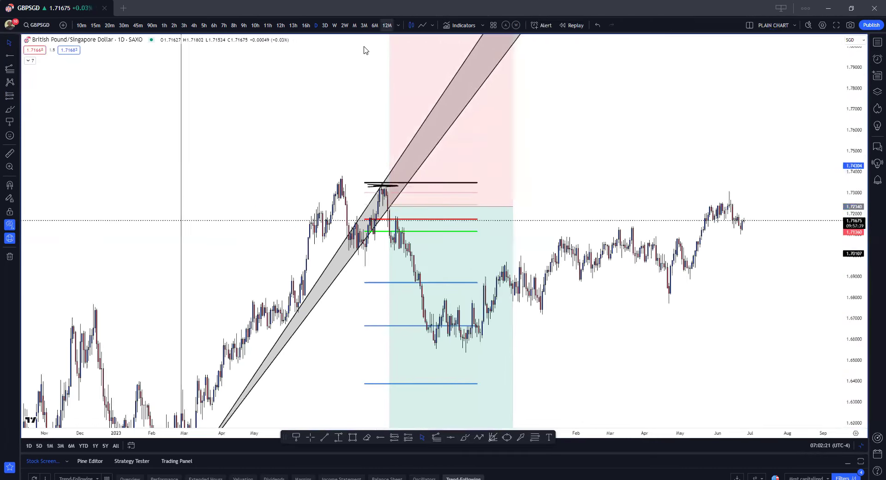
{"action": "left_click_drag", "start_coordinate": [363, 59], "coordinate": [351, 164]}
{"action": "left_click_drag", "start_coordinate": [346, 88], "coordinate": [347, 208]}
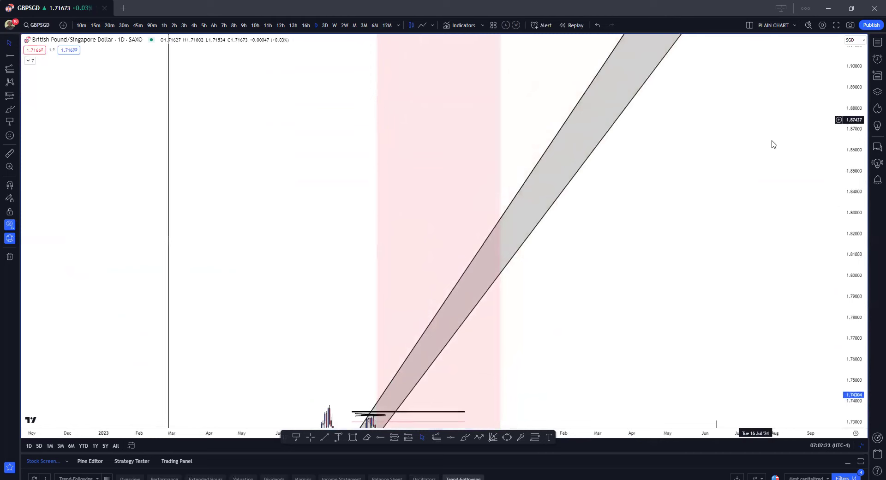
{"action": "left_click_drag", "start_coordinate": [852, 174], "coordinate": [838, 323]}
{"action": "left_click_drag", "start_coordinate": [850, 207], "coordinate": [826, 325]}
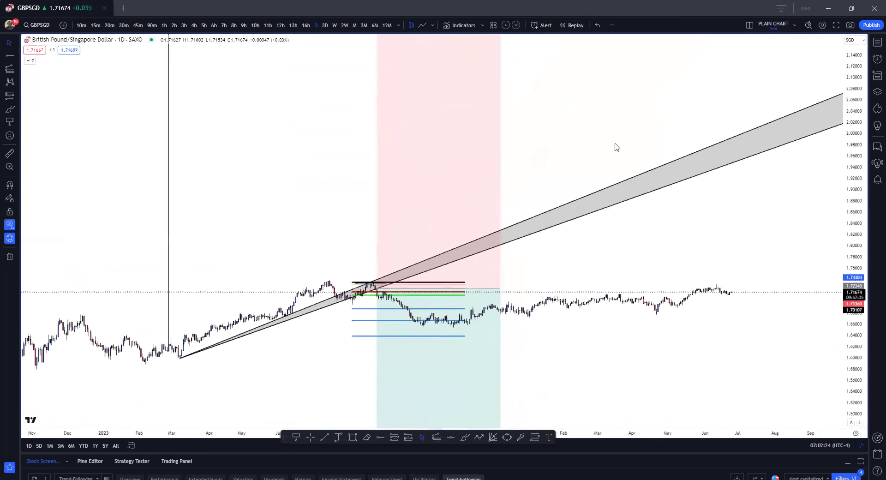
{"action": "left_click_drag", "start_coordinate": [616, 76], "coordinate": [590, 277]}
{"action": "left_click_drag", "start_coordinate": [585, 224], "coordinate": [570, 319]}
{"action": "left_click_drag", "start_coordinate": [588, 170], "coordinate": [596, 177]}
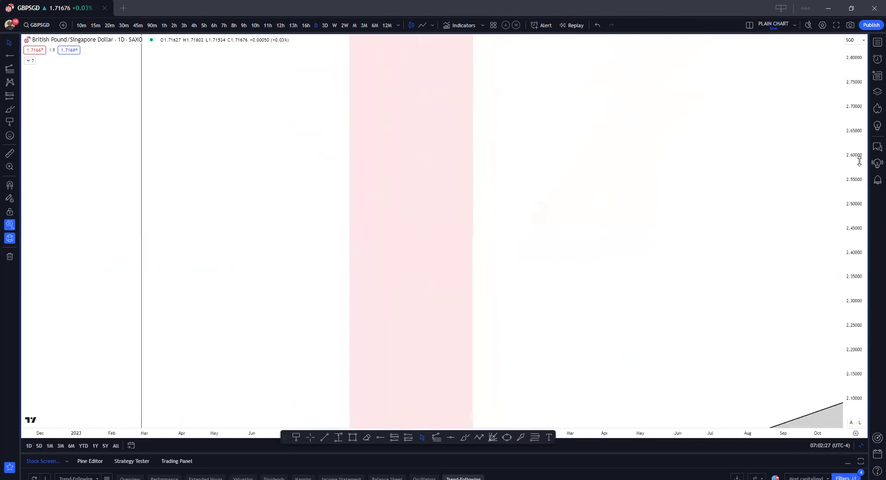
{"action": "left_click_drag", "start_coordinate": [859, 160], "coordinate": [797, 470]}
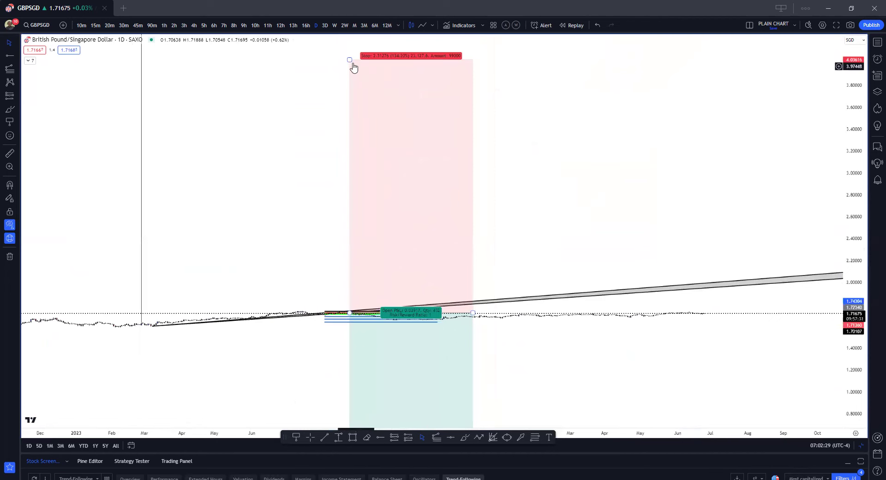
{"action": "left_click_drag", "start_coordinate": [350, 60], "coordinate": [406, 299]}
Step: Raise the short position's far-off target level in stages, first to about 0.209 and from there to about 1.515
{"action": "left_click_drag", "start_coordinate": [529, 261], "coordinate": [534, 95]}
{"action": "left_click_drag", "start_coordinate": [859, 337], "coordinate": [857, 96]}
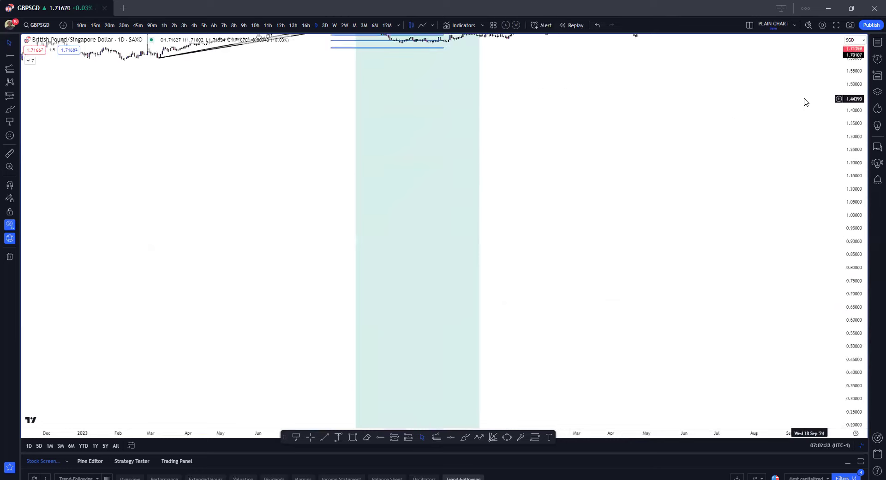
{"action": "left_click_drag", "start_coordinate": [619, 152], "coordinate": [592, 54]}
{"action": "left_click_drag", "start_coordinate": [587, 191], "coordinate": [569, 86]}
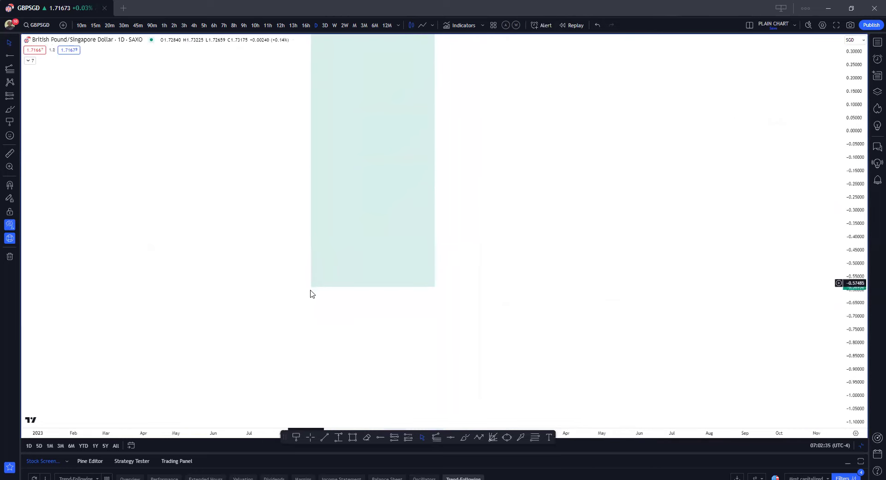
{"action": "left_click_drag", "start_coordinate": [311, 290], "coordinate": [335, 80]}
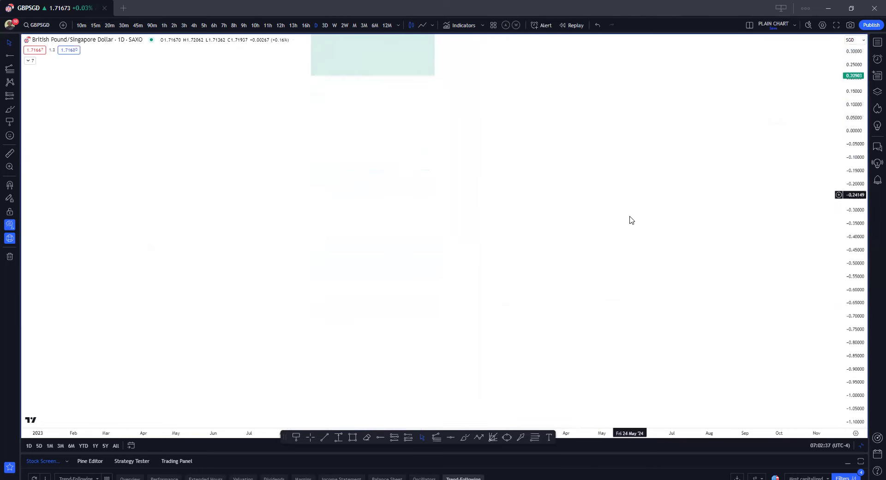
{"action": "left_click", "coordinate": [332, 404]}
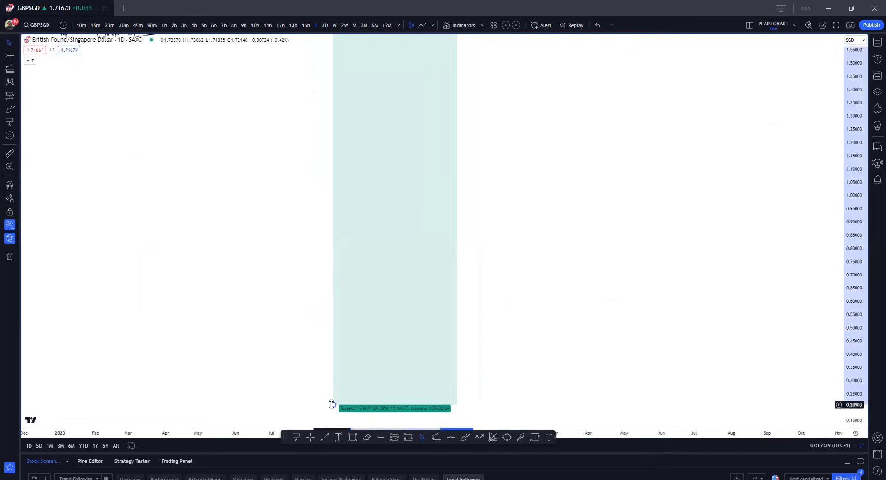
{"action": "left_click_drag", "start_coordinate": [357, 232], "coordinate": [362, 59]}
{"action": "left_click_drag", "start_coordinate": [616, 131], "coordinate": [637, 378]}
{"action": "left_click_drag", "start_coordinate": [855, 341], "coordinate": [757, 60]}
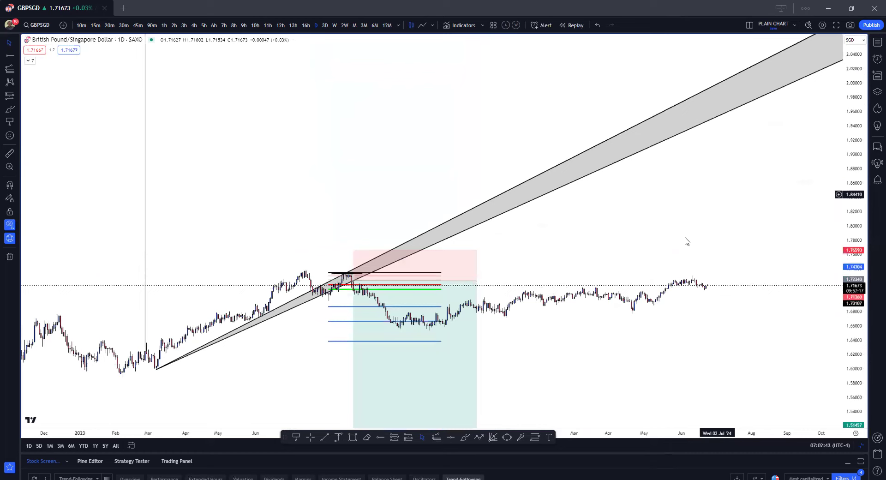
Step: Move the short position's target up to about 1.686, at the first blue extension level
{"action": "left_click_drag", "start_coordinate": [714, 249], "coordinate": [699, 136]}
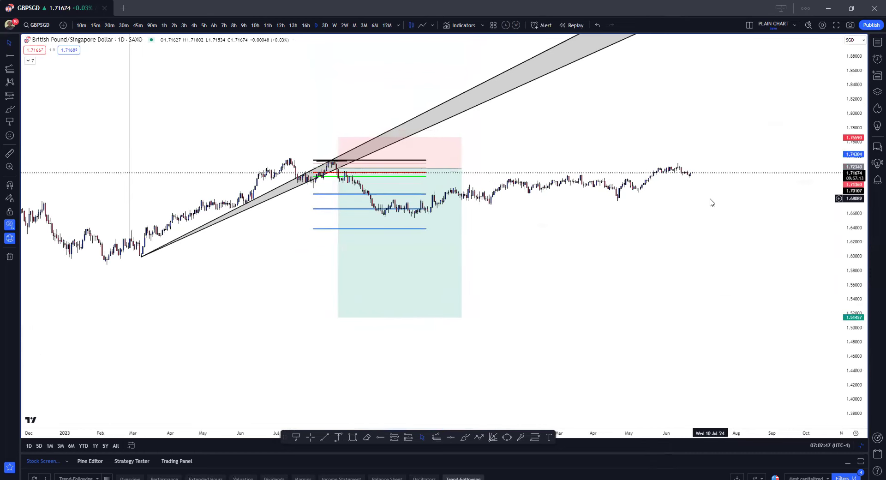
{"action": "left_click_drag", "start_coordinate": [861, 299], "coordinate": [829, 140]}
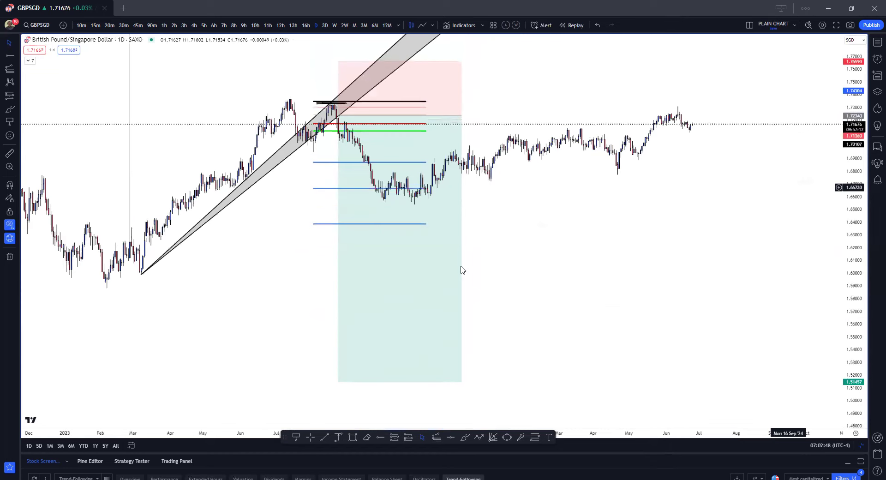
{"action": "left_click_drag", "start_coordinate": [339, 381], "coordinate": [339, 164]}
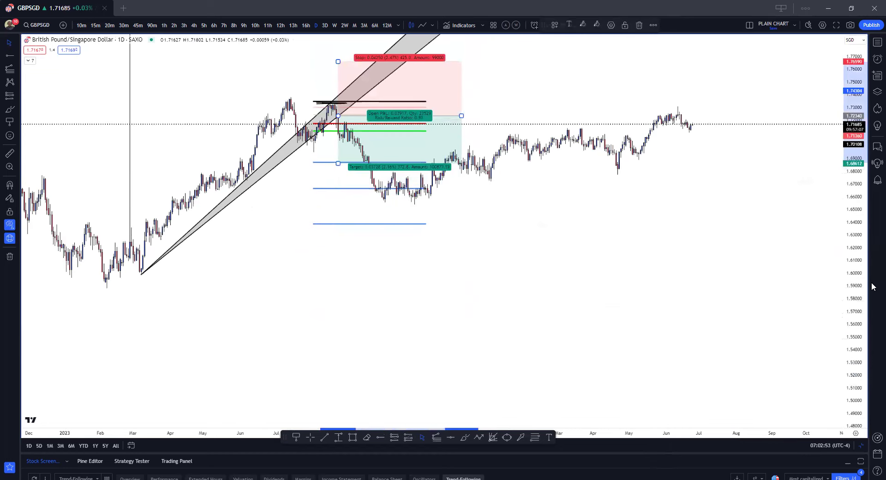
Step: Tighten the short position's stop to about 1.736, just above the black extension line at the August high
{"action": "left_click_drag", "start_coordinate": [858, 343], "coordinate": [853, 233]}
{"action": "left_click_drag", "start_coordinate": [714, 206], "coordinate": [700, 368]}
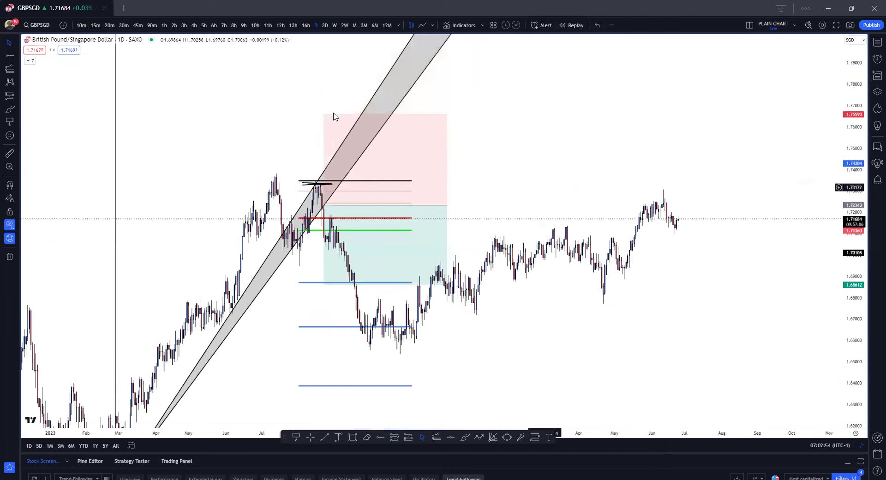
{"action": "left_click_drag", "start_coordinate": [321, 114], "coordinate": [323, 178]}
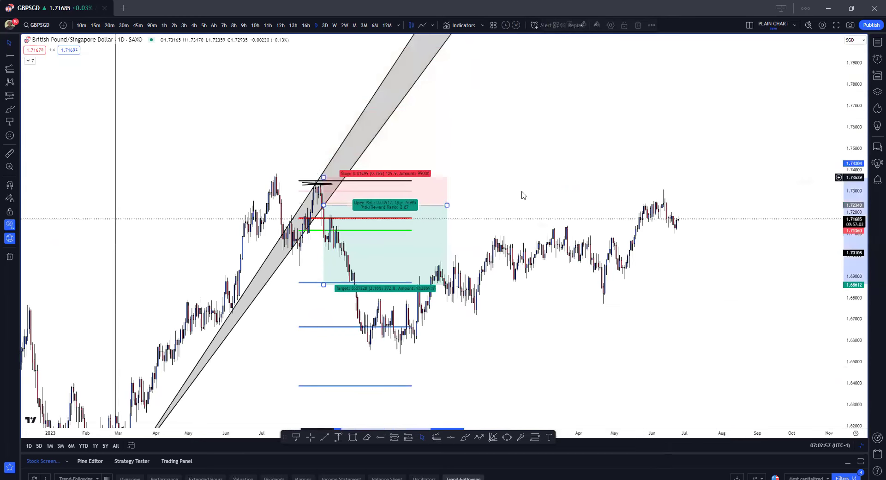
Step: Deselect the finished short position and switch to the USDSEK chart, the next symbol in the watchlist
{"action": "left_click", "coordinate": [432, 198]}
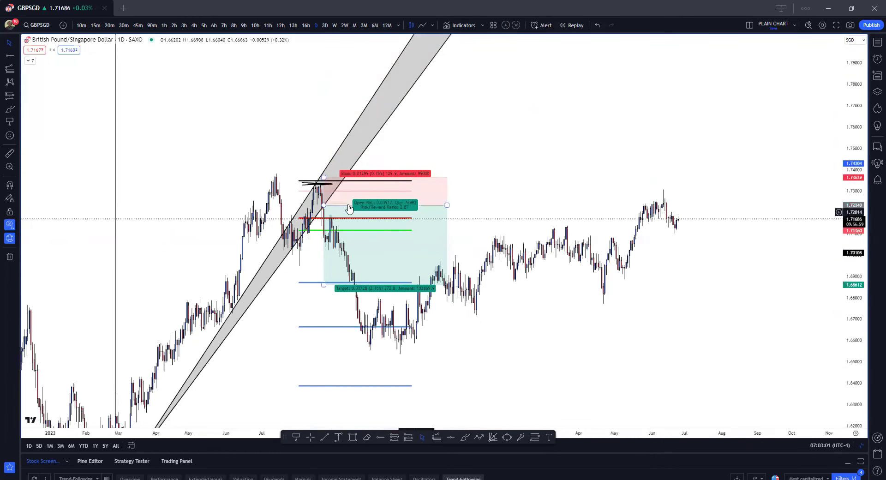
{"action": "left_click", "coordinate": [500, 229]}
{"action": "scroll", "coordinate": [570, 213], "scroll_direction": "down", "scroll_amount": 2}
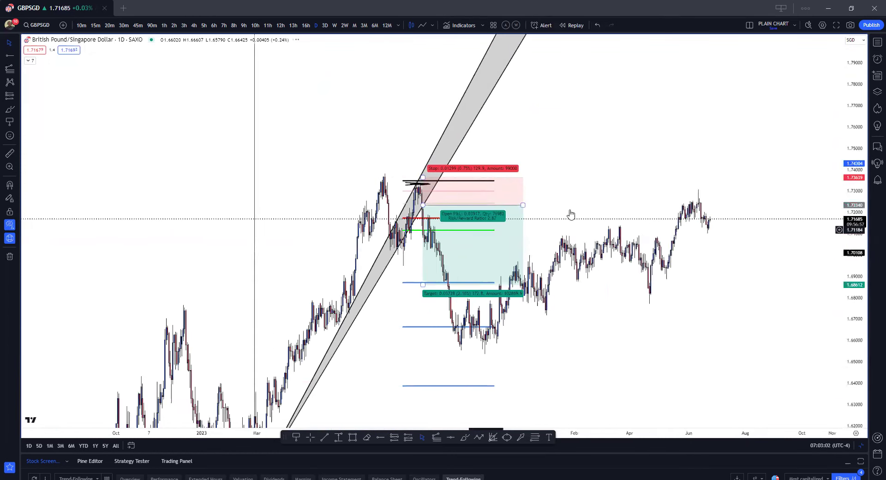
{"action": "key", "text": "Down"}
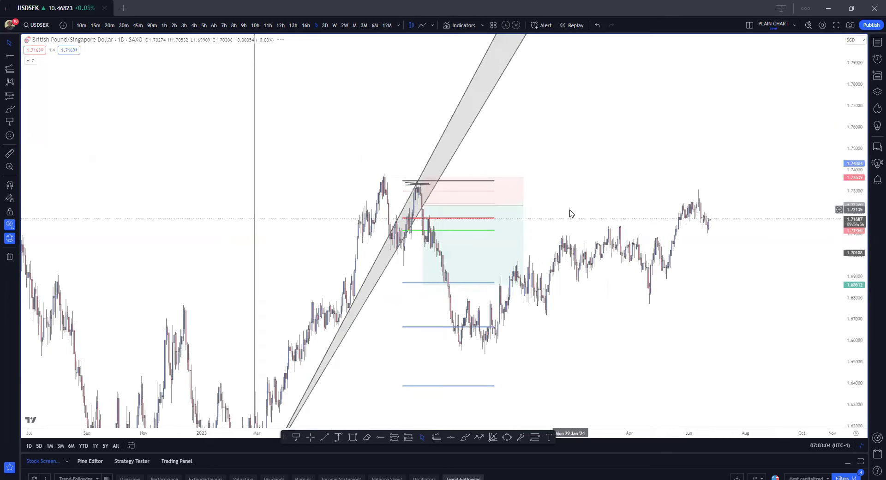